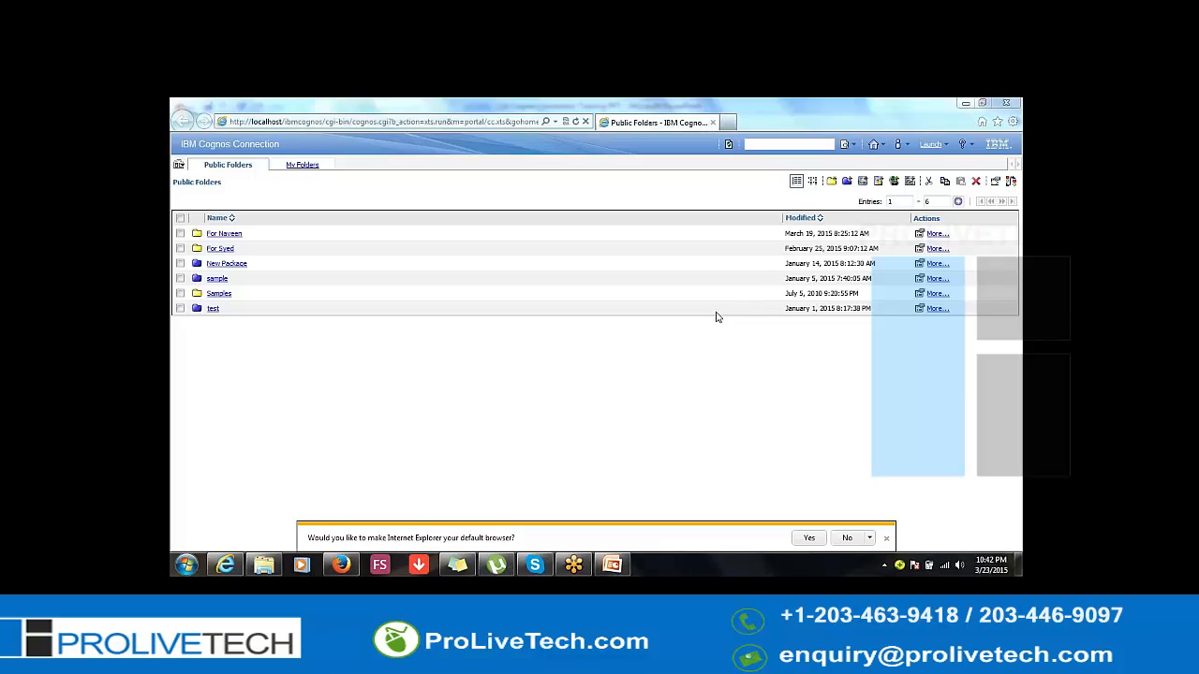
View the product version in the About IBM Cognos Connection window, and close it
click(972, 148)
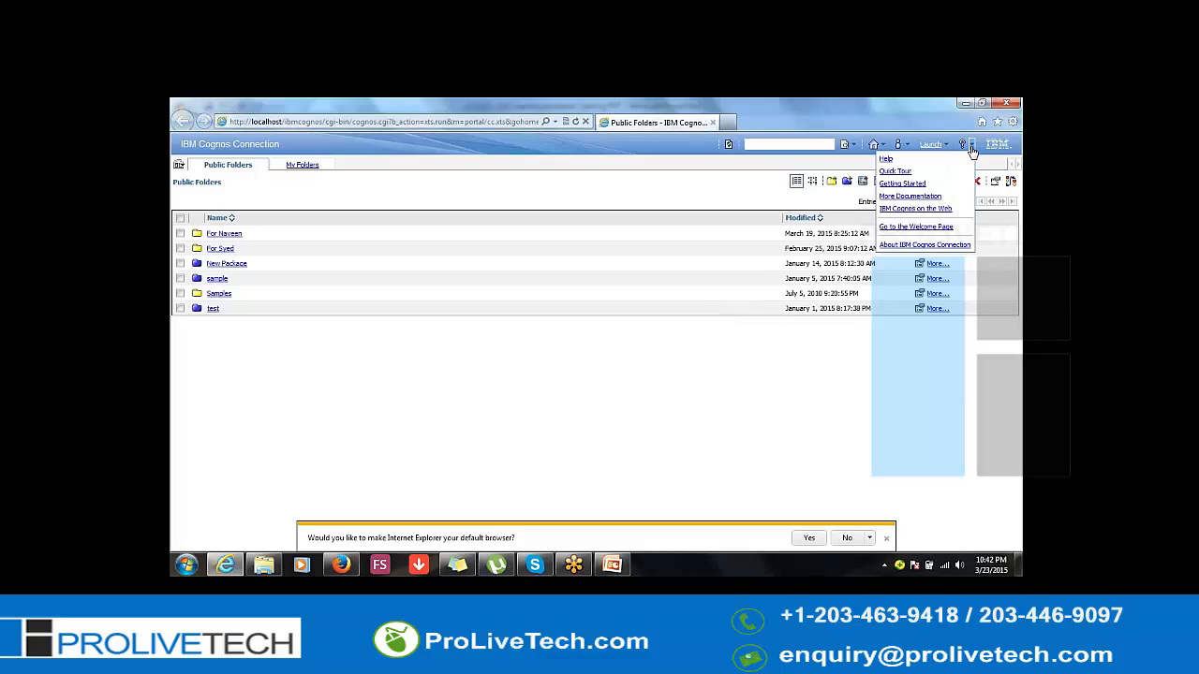
click(923, 244)
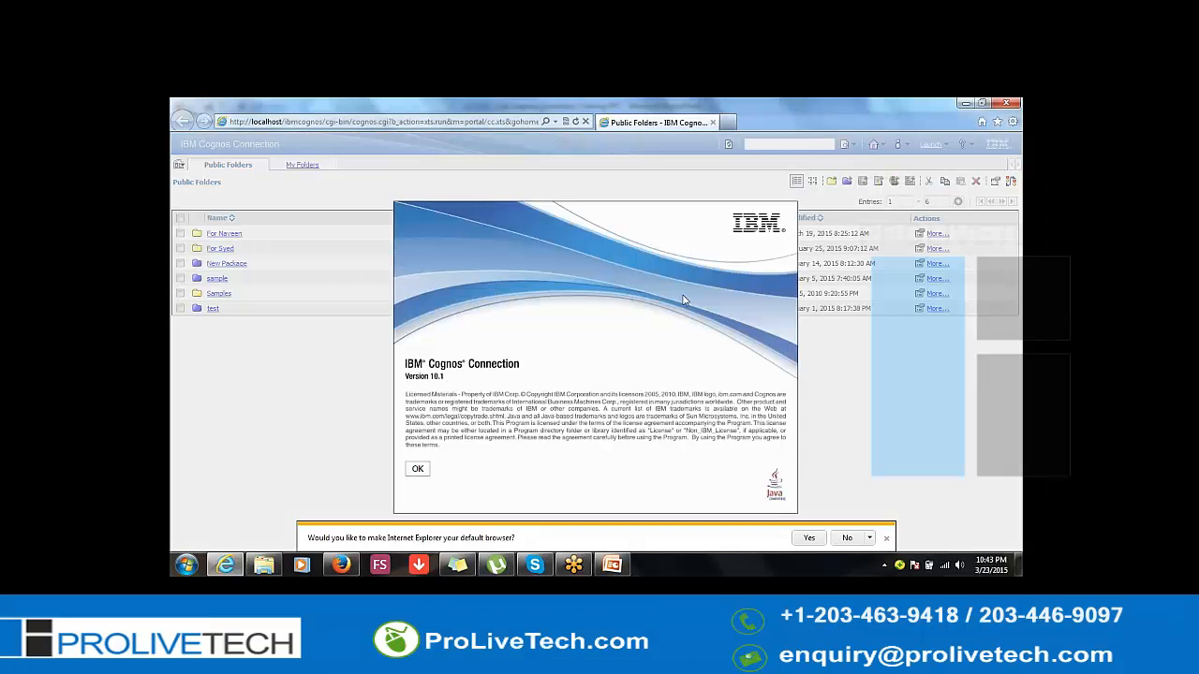
click(418, 469)
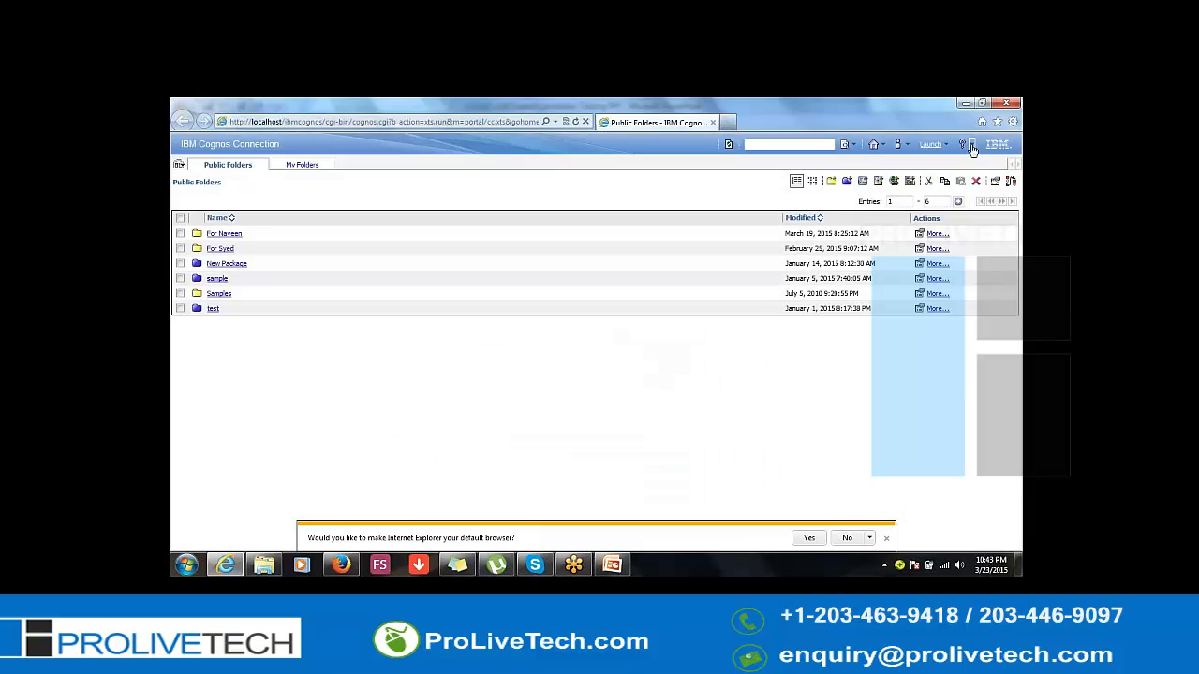
click(971, 147)
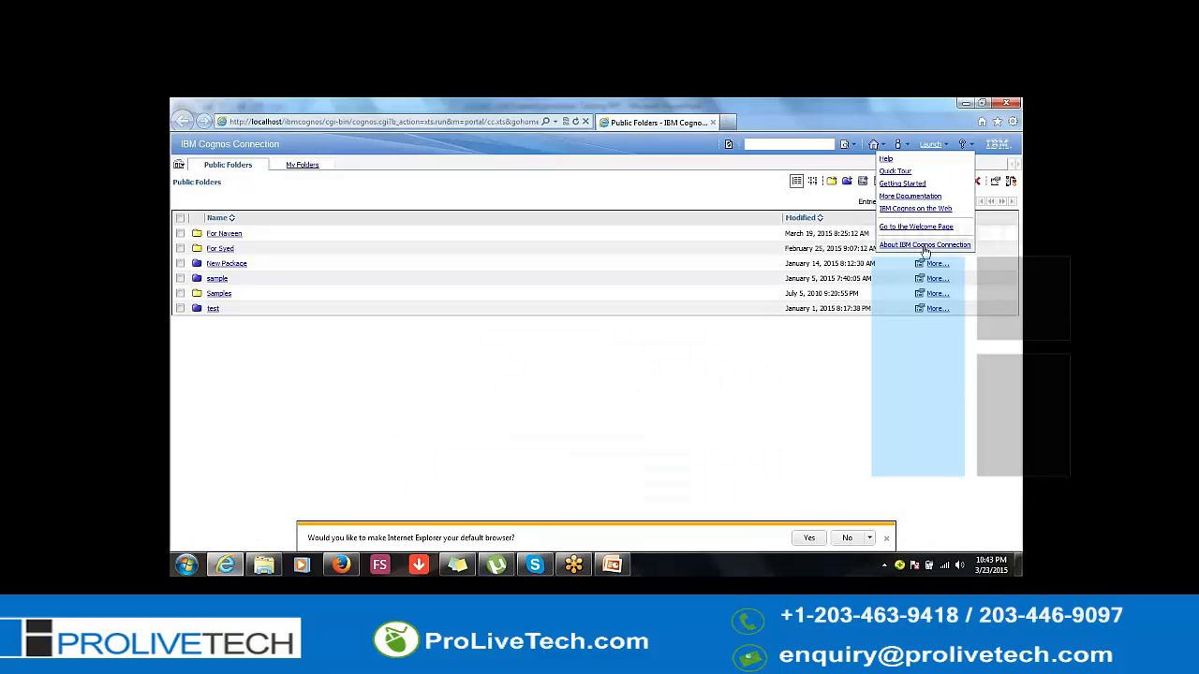
click(901, 346)
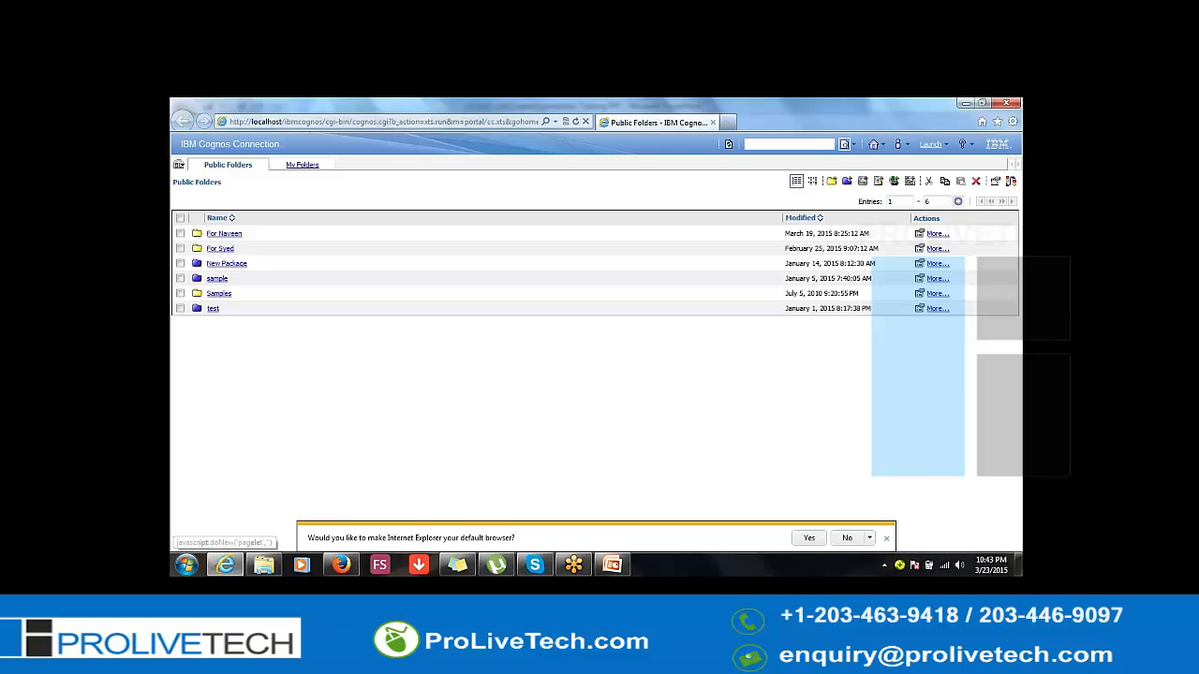
Create a new folder in Public Folders named "For" plus the person's first name, and check its contents
click(832, 184)
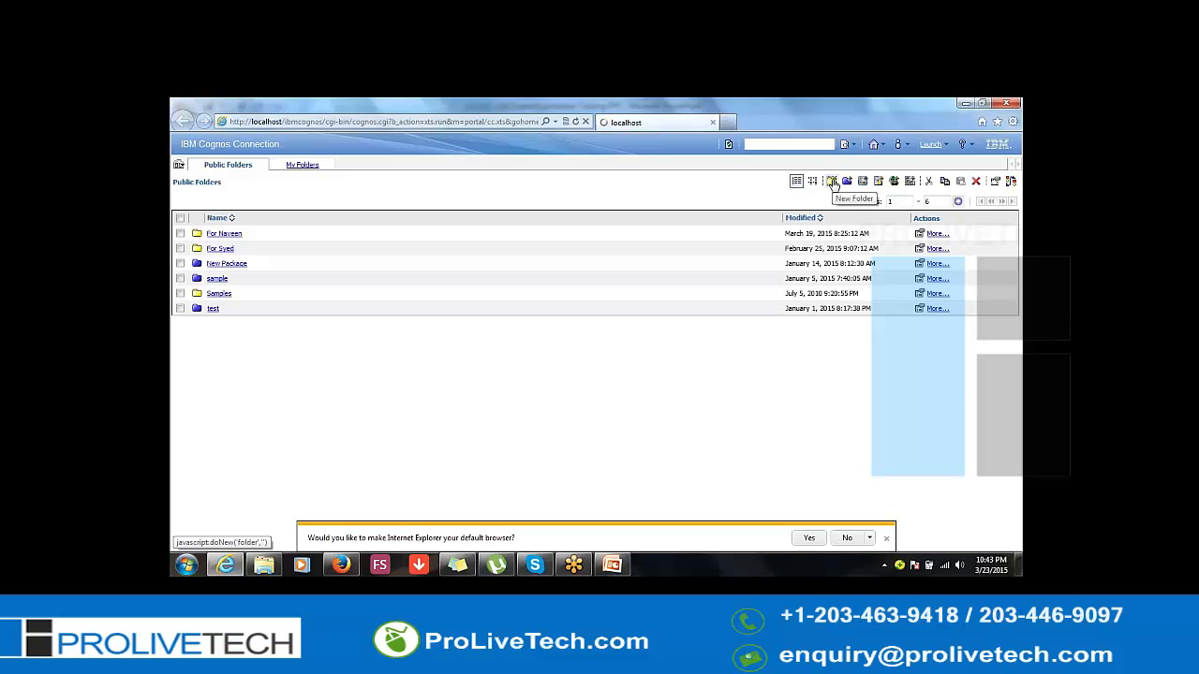
text(fOR )
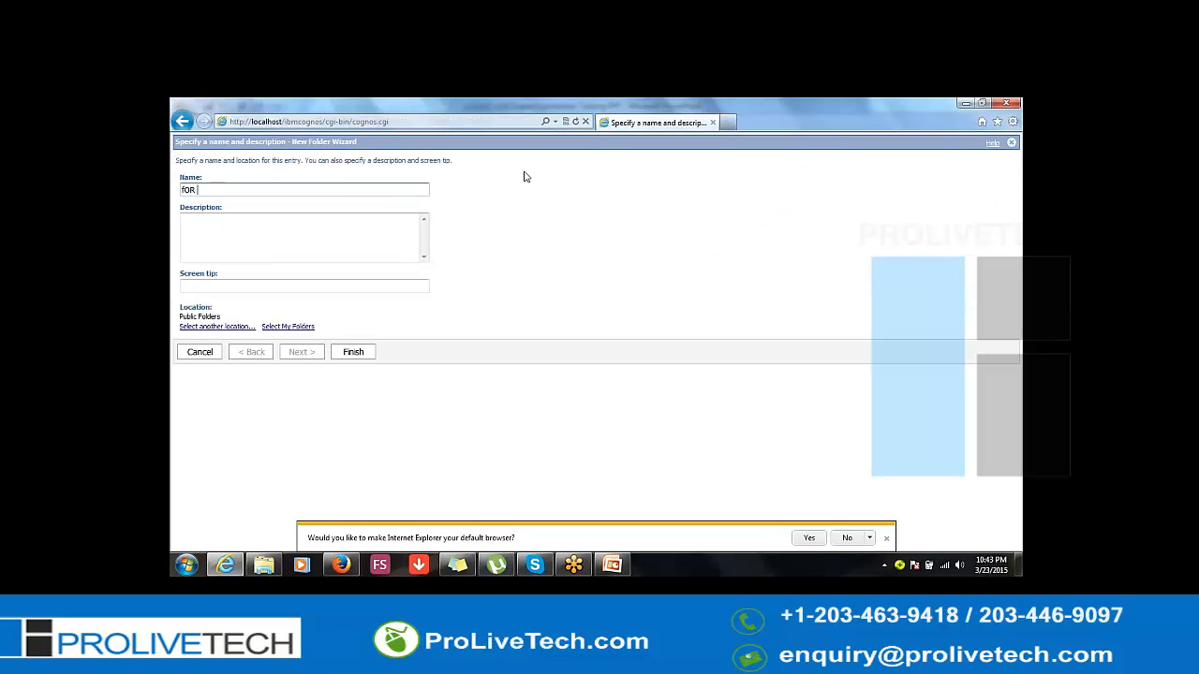
text(vINDHYA)
key(BackSpace)
key(BackSpace)
key(BackSpace)
key(BackSpace)
key(BackSpace)
key(BackSpace)
key(BackSpace)
key(BackSpace)
key(BackSpace)
key(BackSpace)
key(BackSpace)
text(For Vindhya)
click(351, 353)
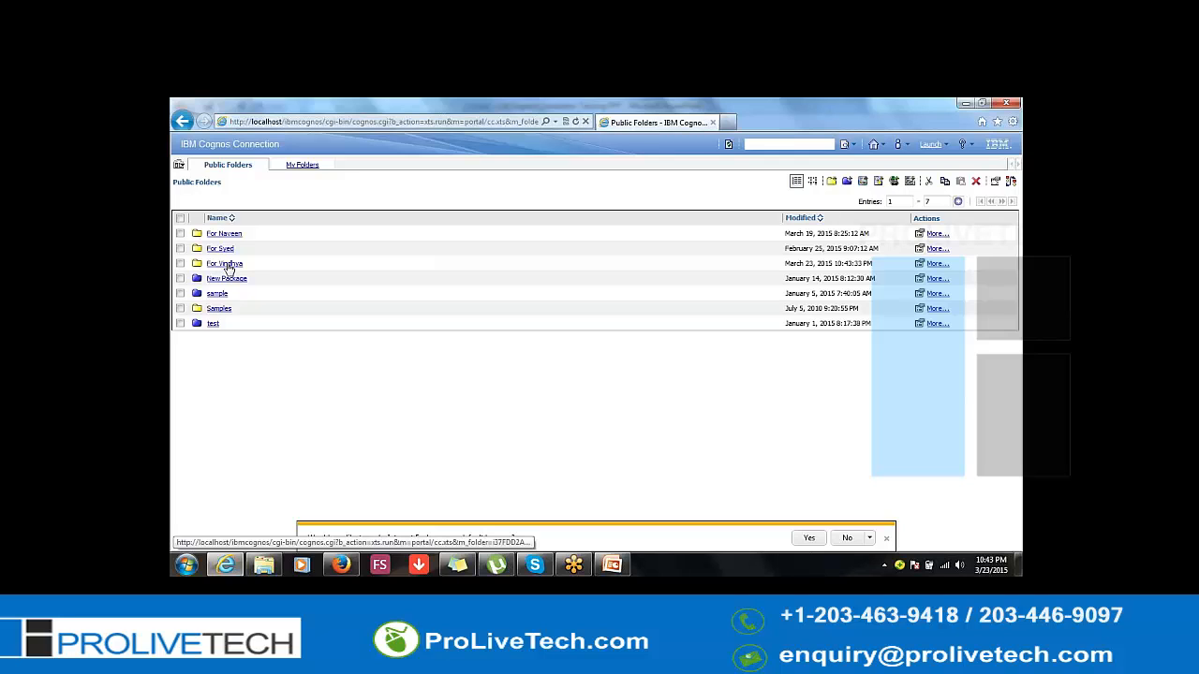
click(228, 266)
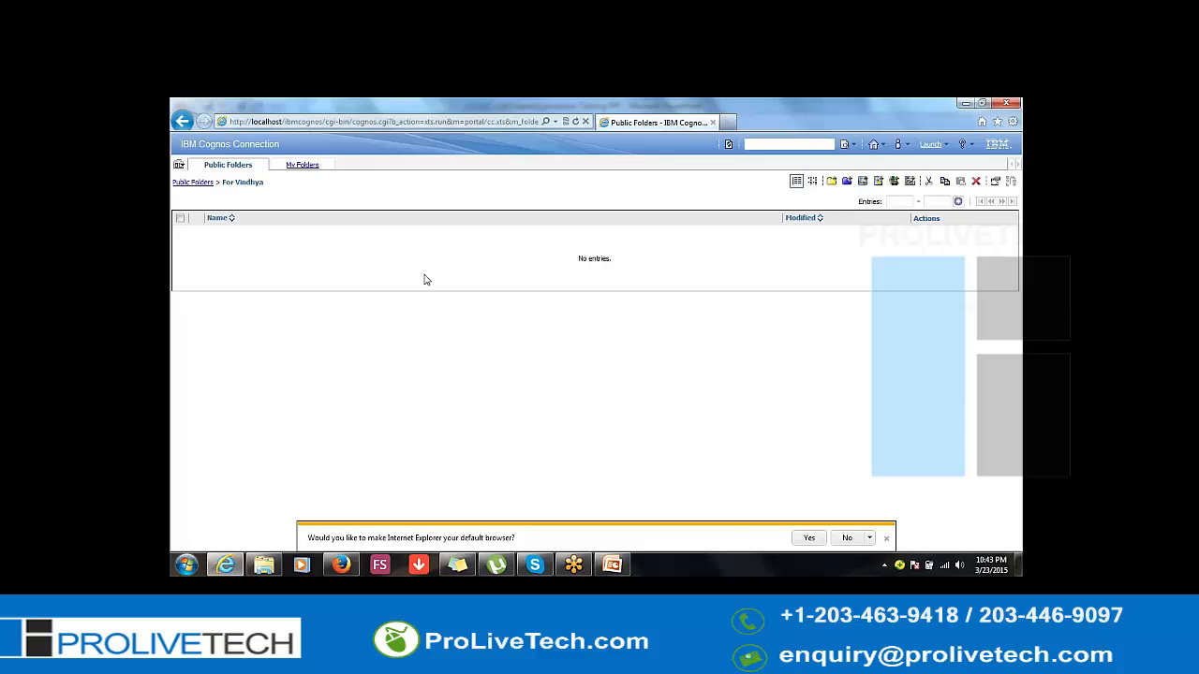
click(200, 185)
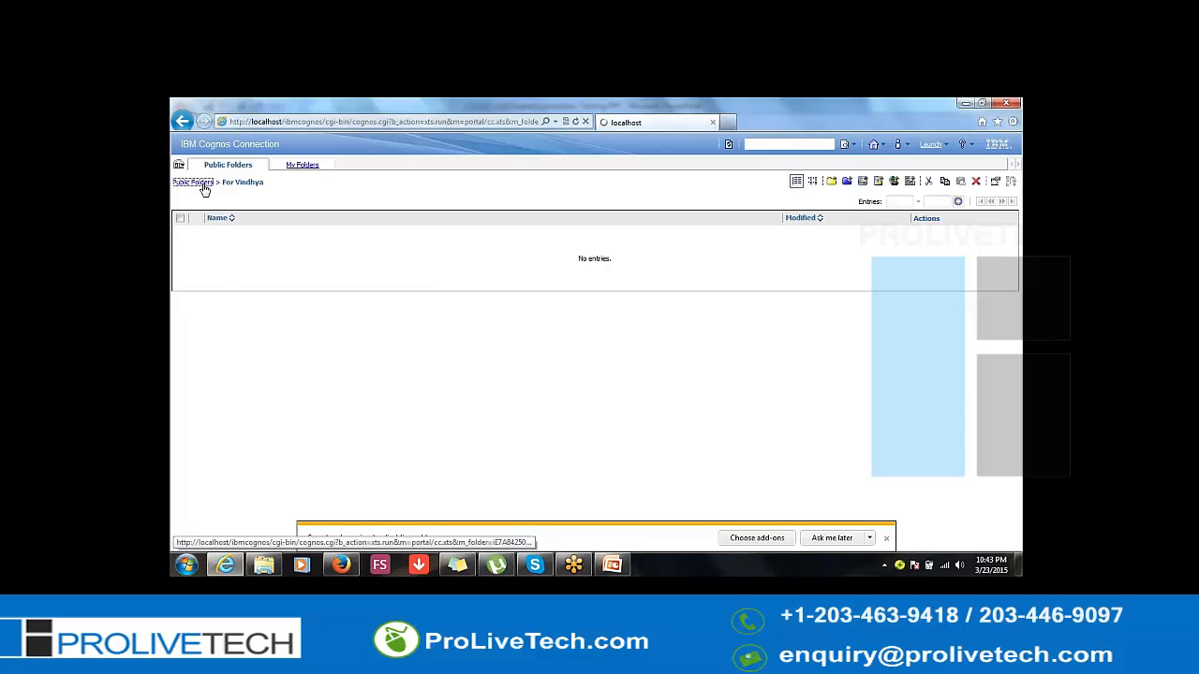
Copy the first folder listed in Public Folders and paste it into the newly created folder
click(179, 234)
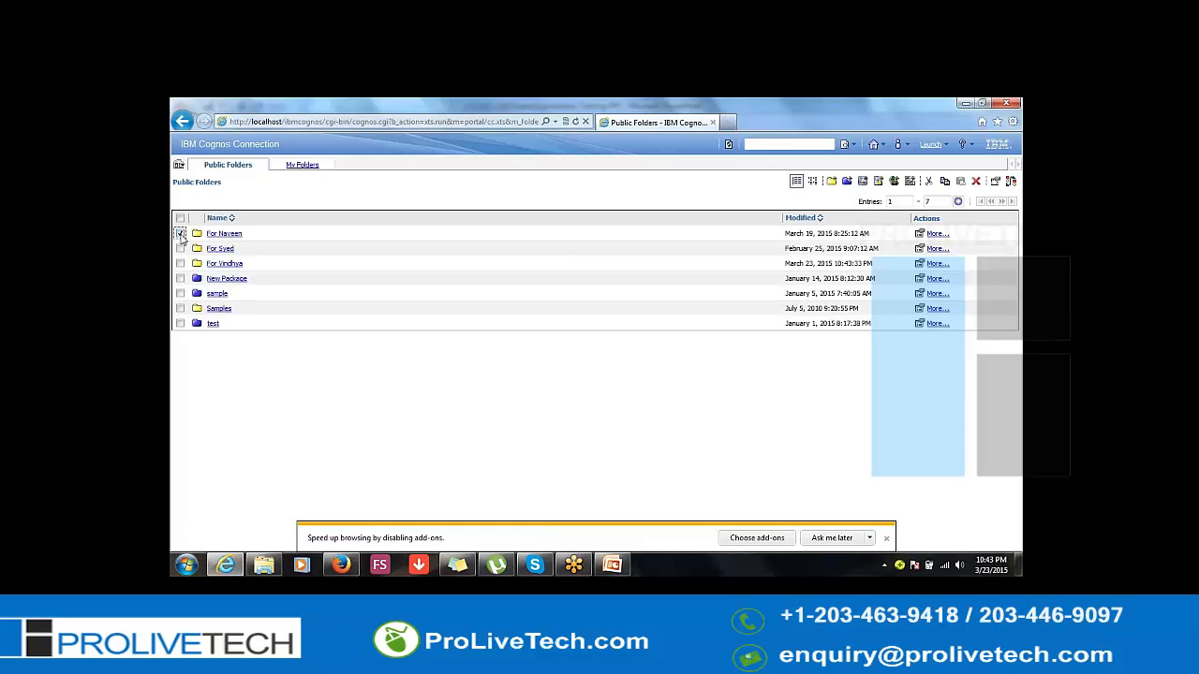
click(946, 183)
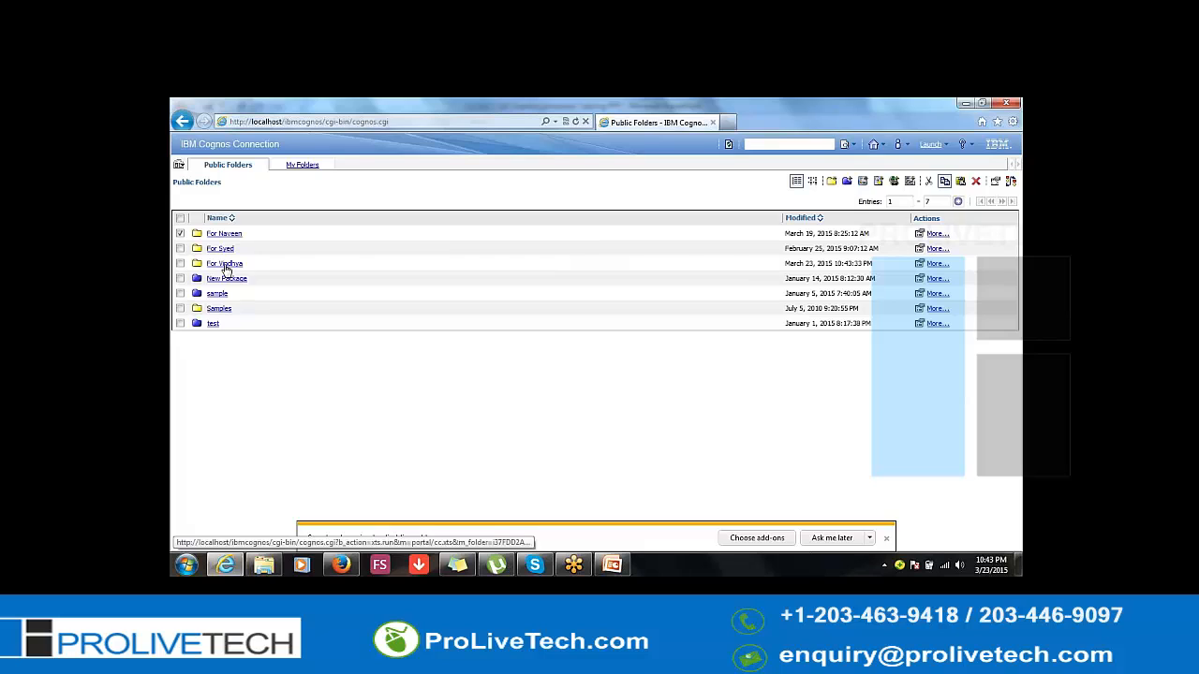
click(225, 265)
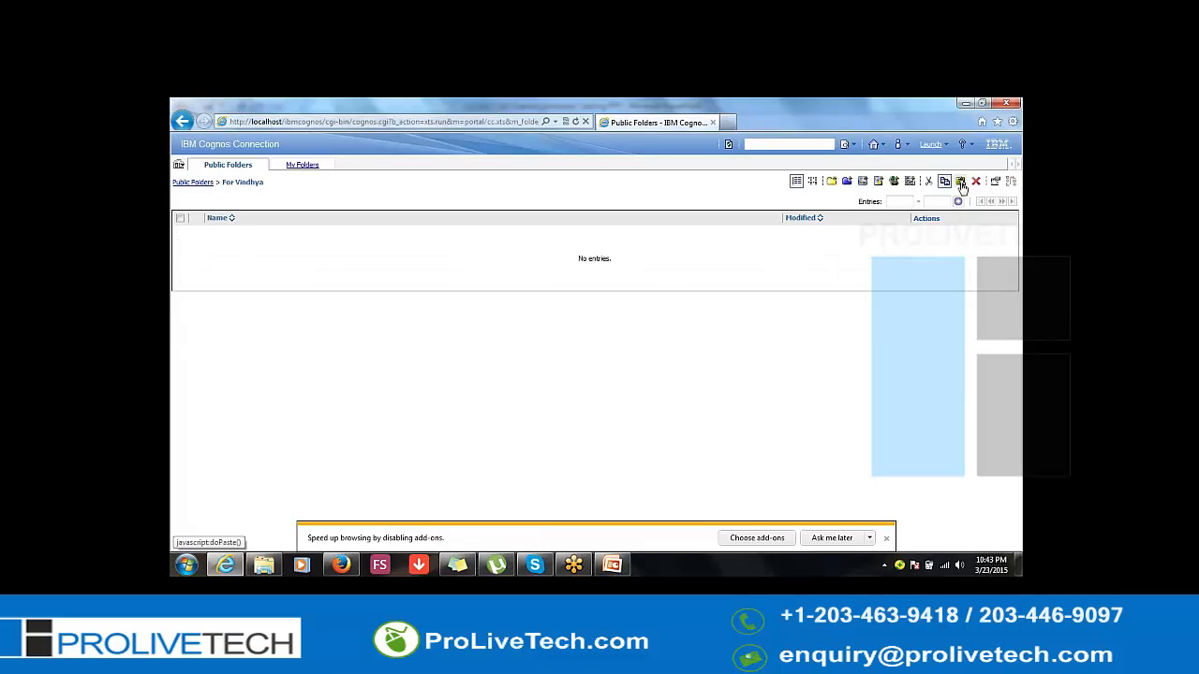
click(961, 183)
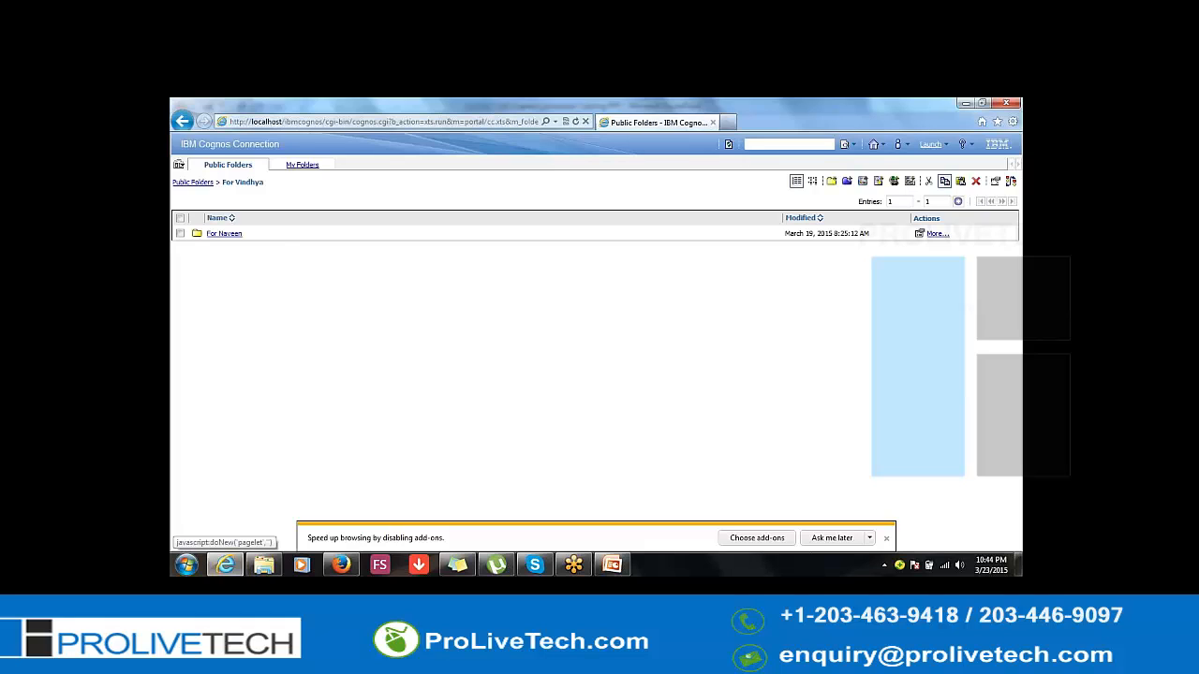
Move the pasted folder back to Public Folders, replacing the existing entry, and check the folder it came from
click(181, 235)
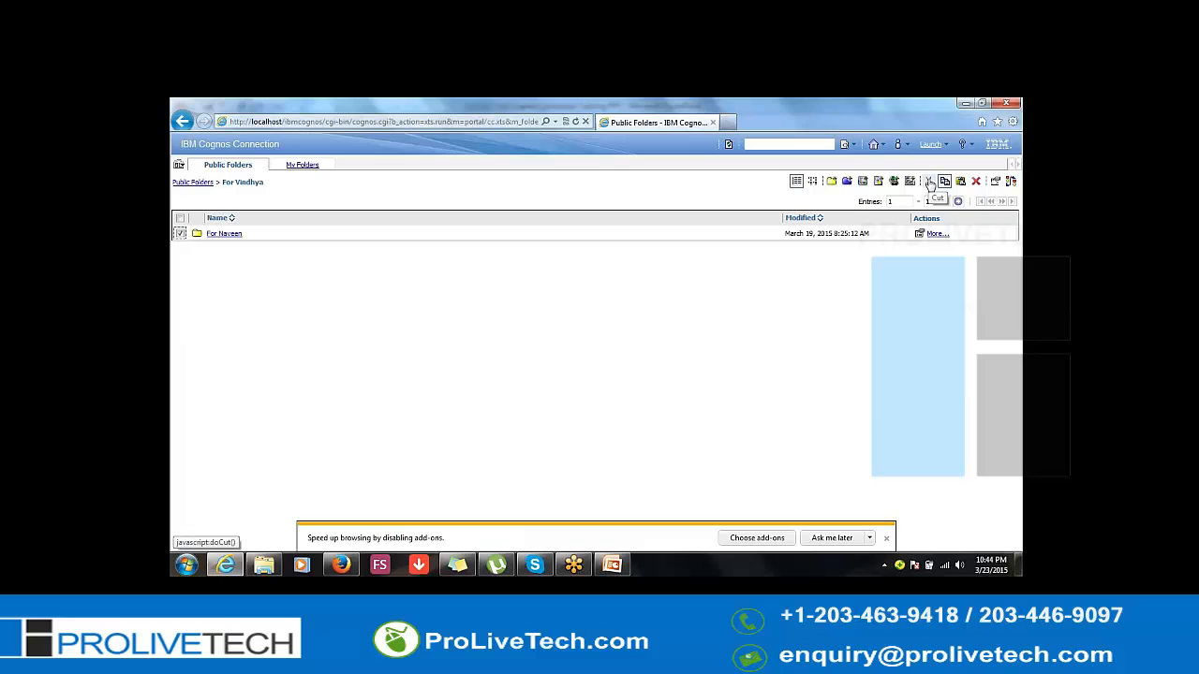
click(930, 182)
click(199, 183)
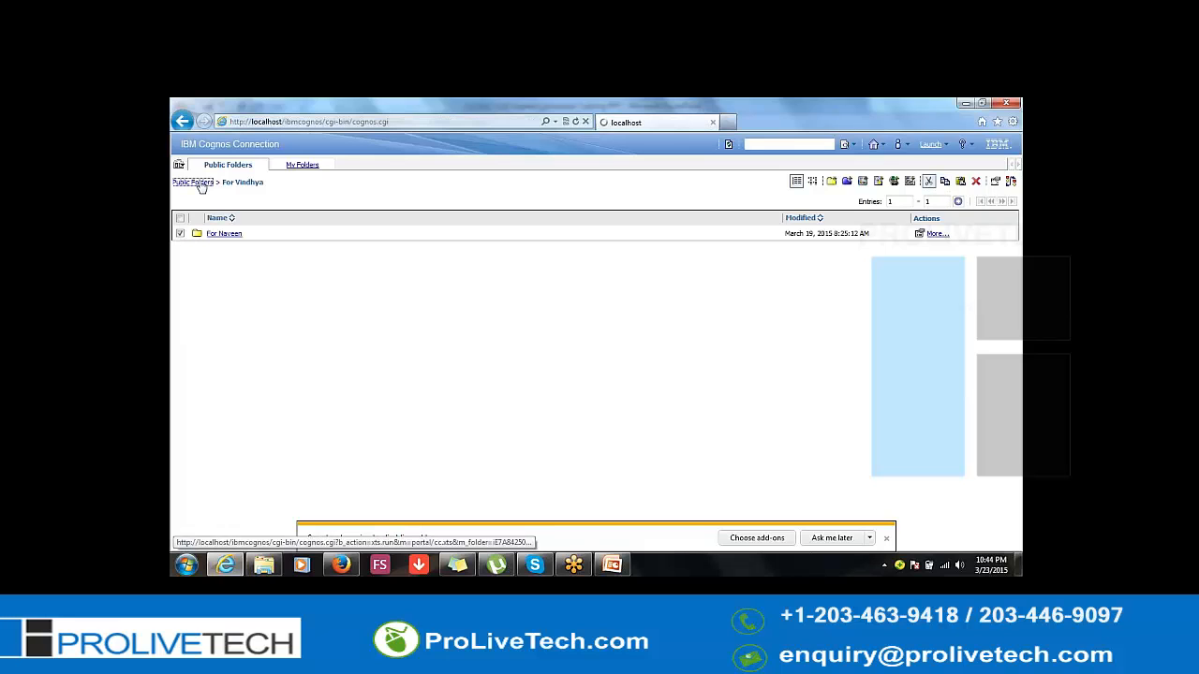
click(961, 182)
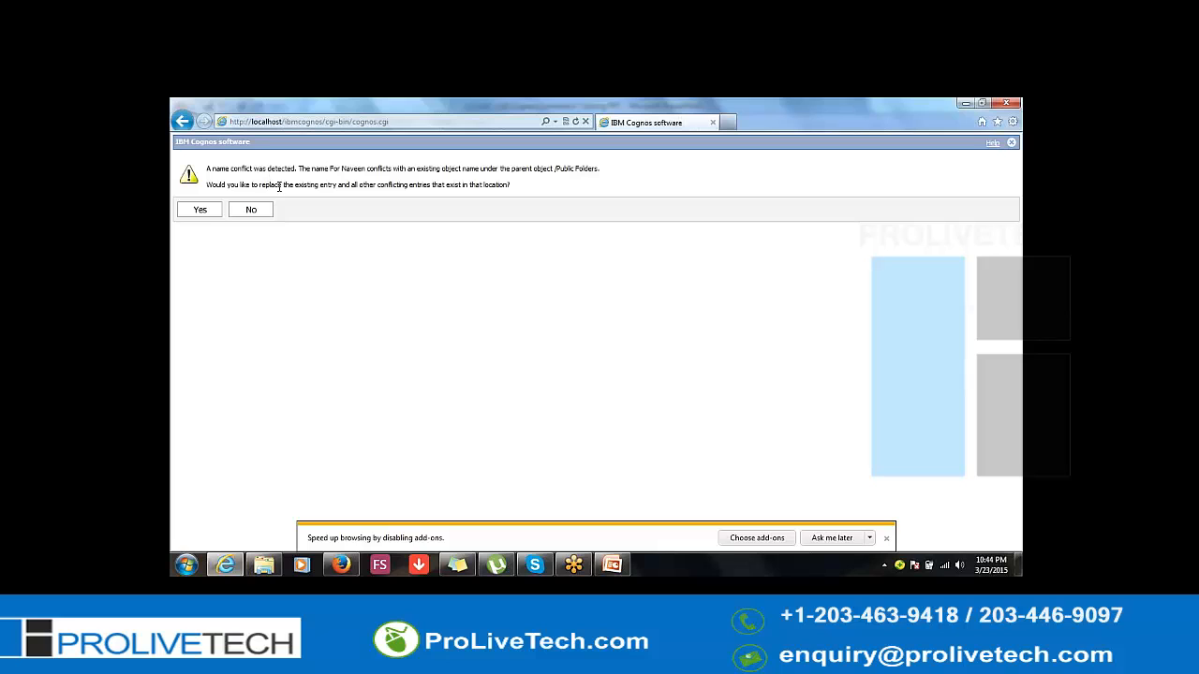
click(201, 212)
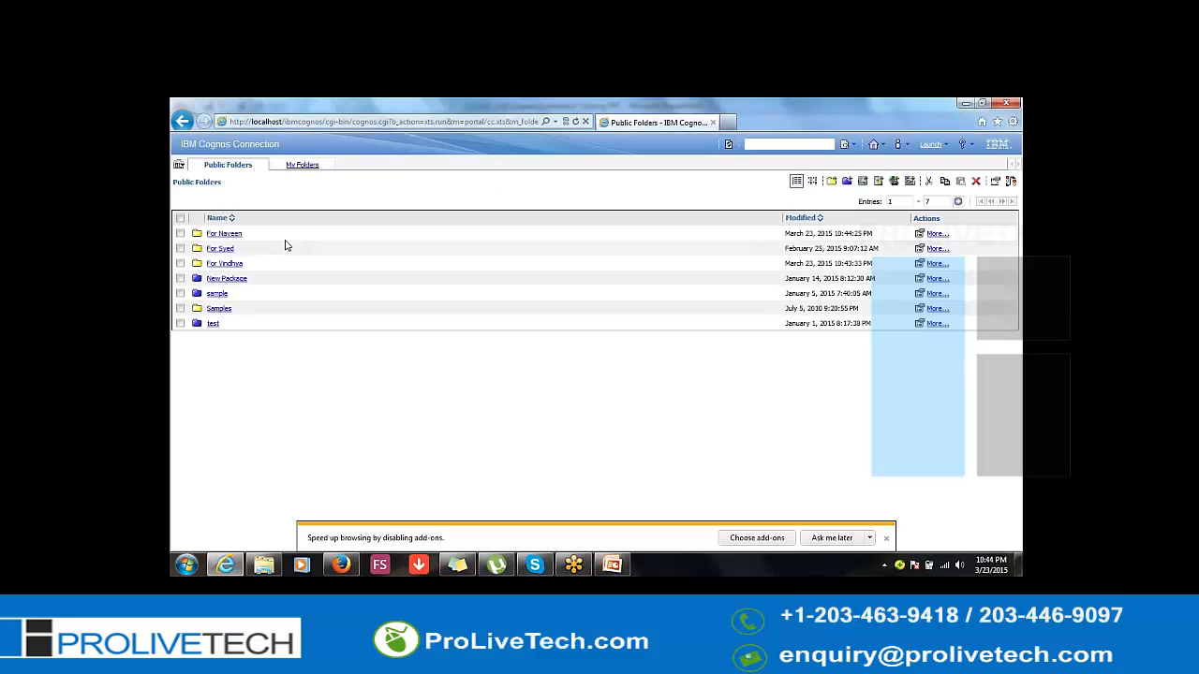
click(224, 267)
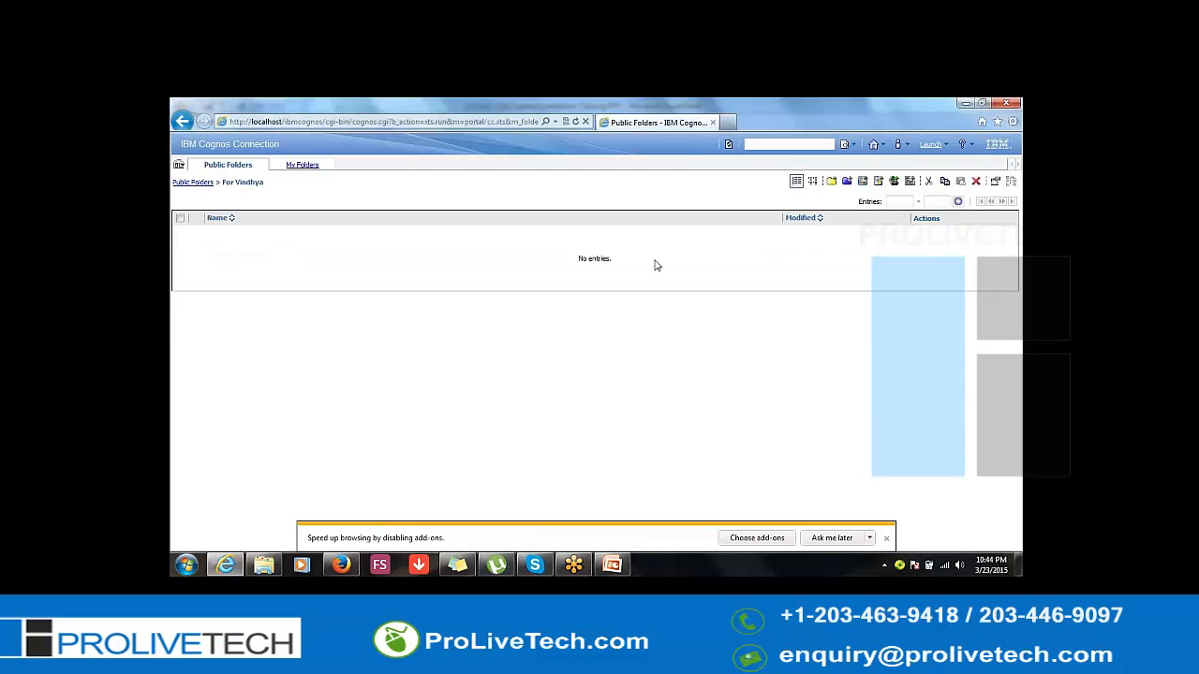
click(888, 539)
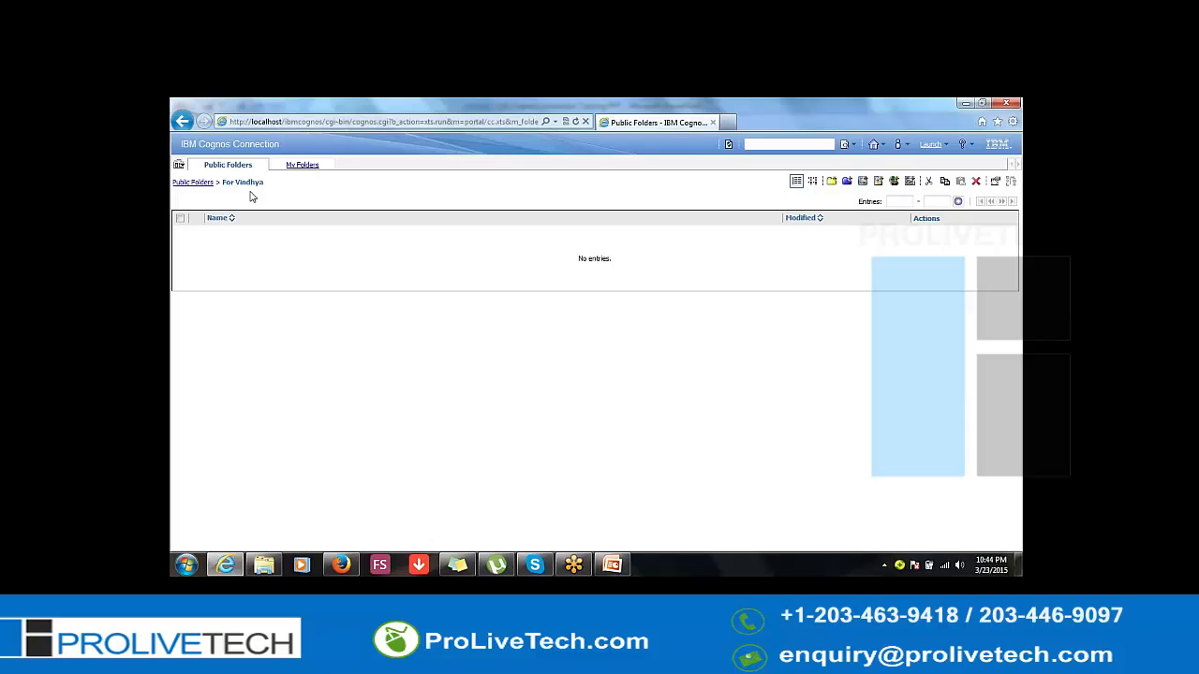
Open the Report Studio Report Samples folder under Public Folders > Samples > Models > GO Sales (query)
click(192, 181)
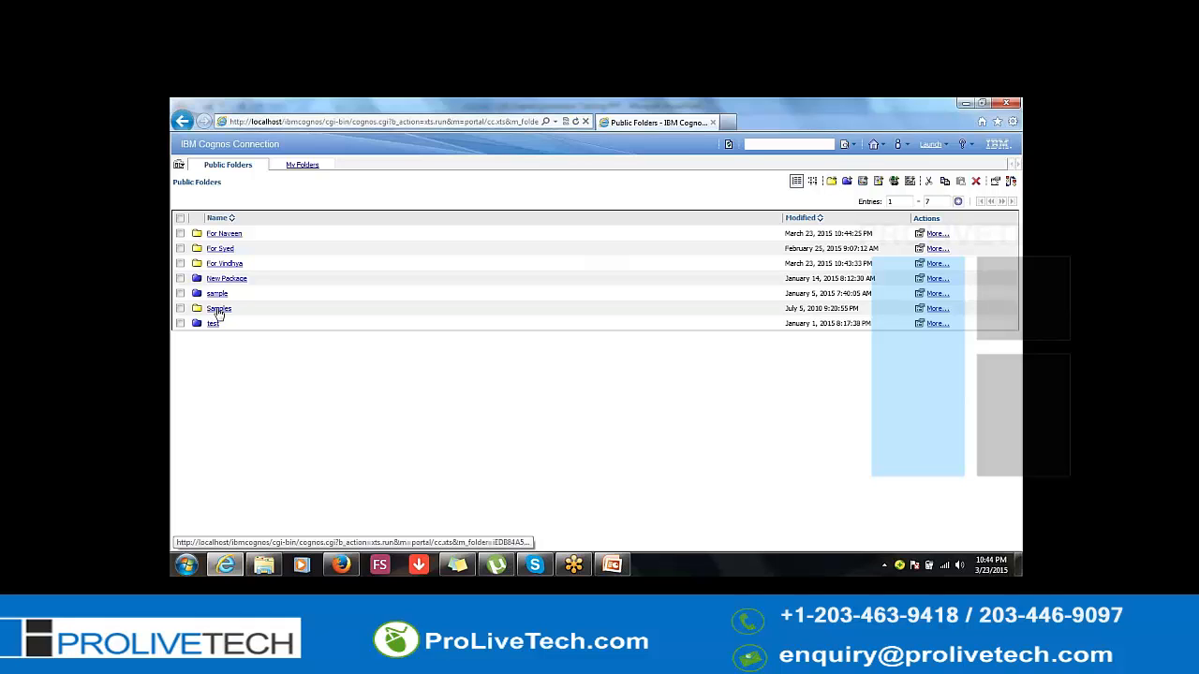
click(217, 311)
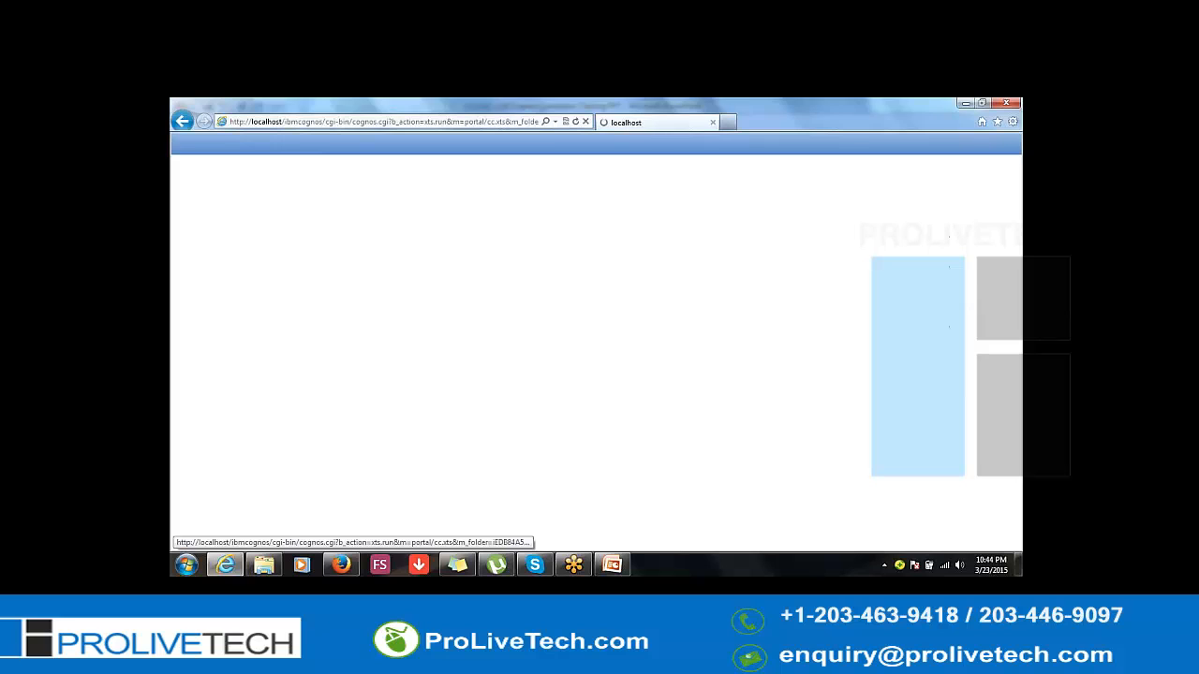
click(221, 237)
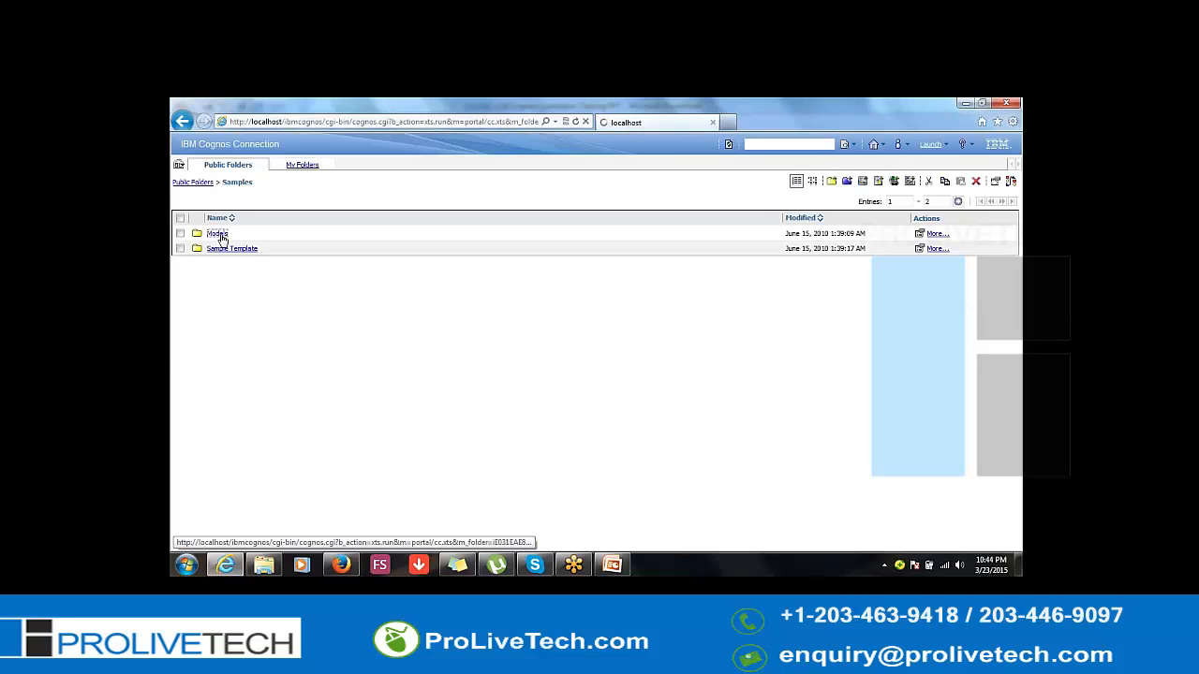
click(232, 339)
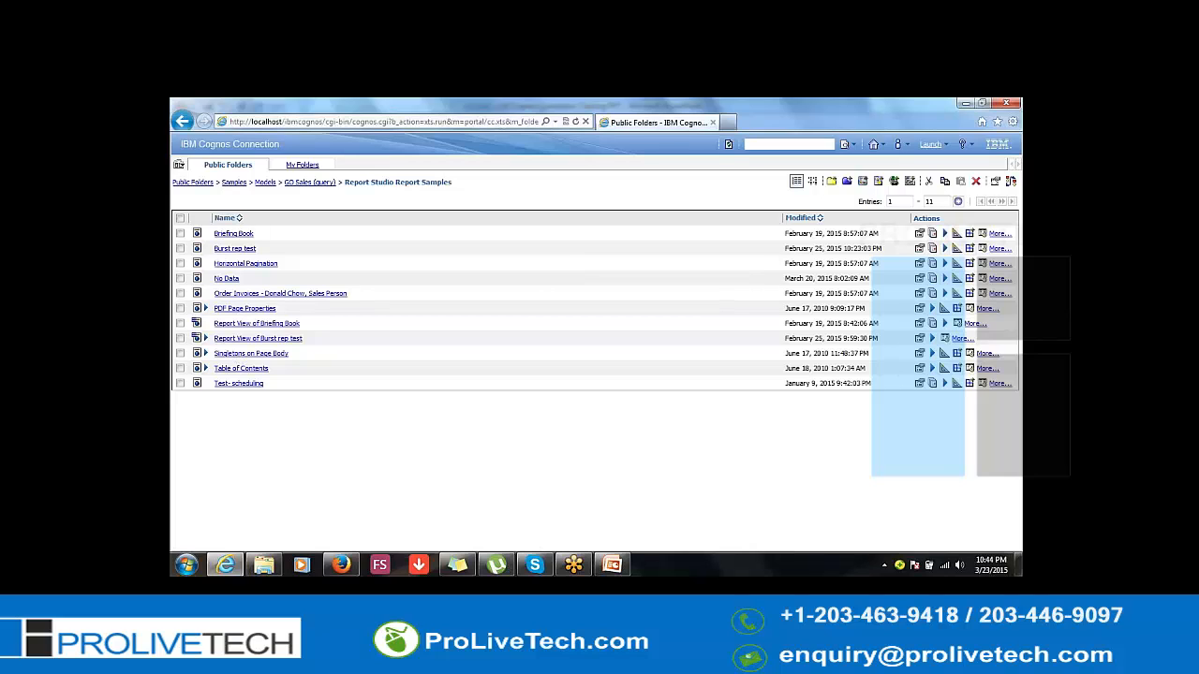
Open the properties of the Briefing Book report and examine its owner and location
click(920, 234)
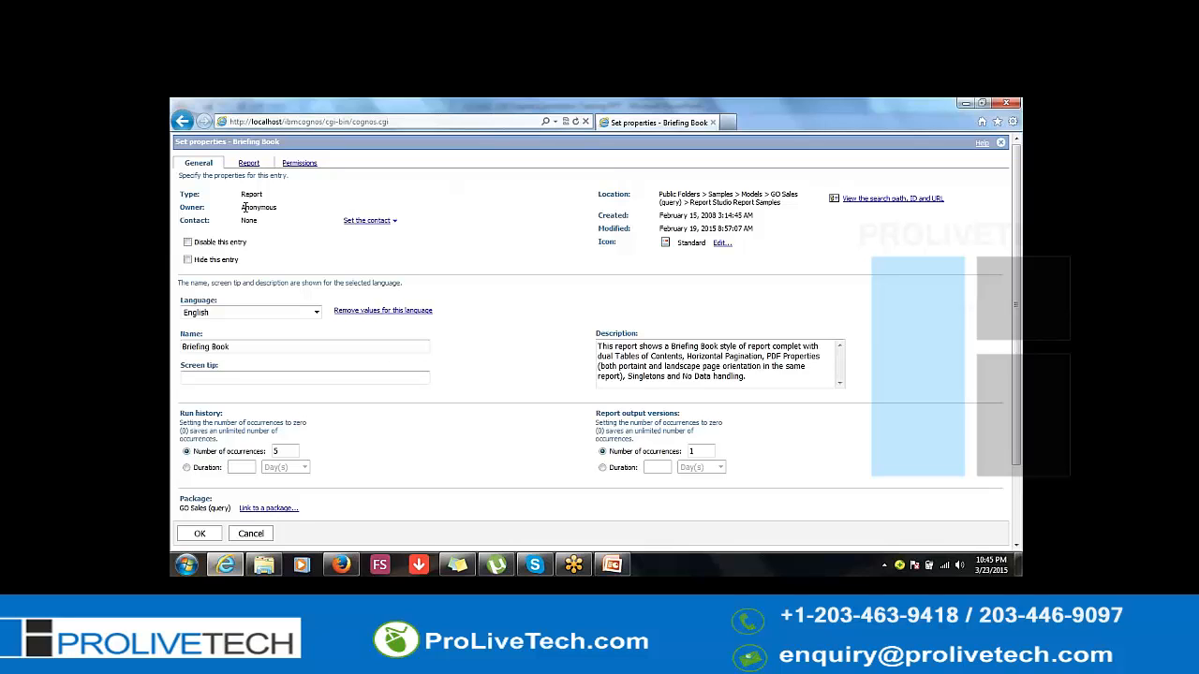
drag(243, 207, 278, 207)
click(600, 198)
drag(600, 197, 766, 206)
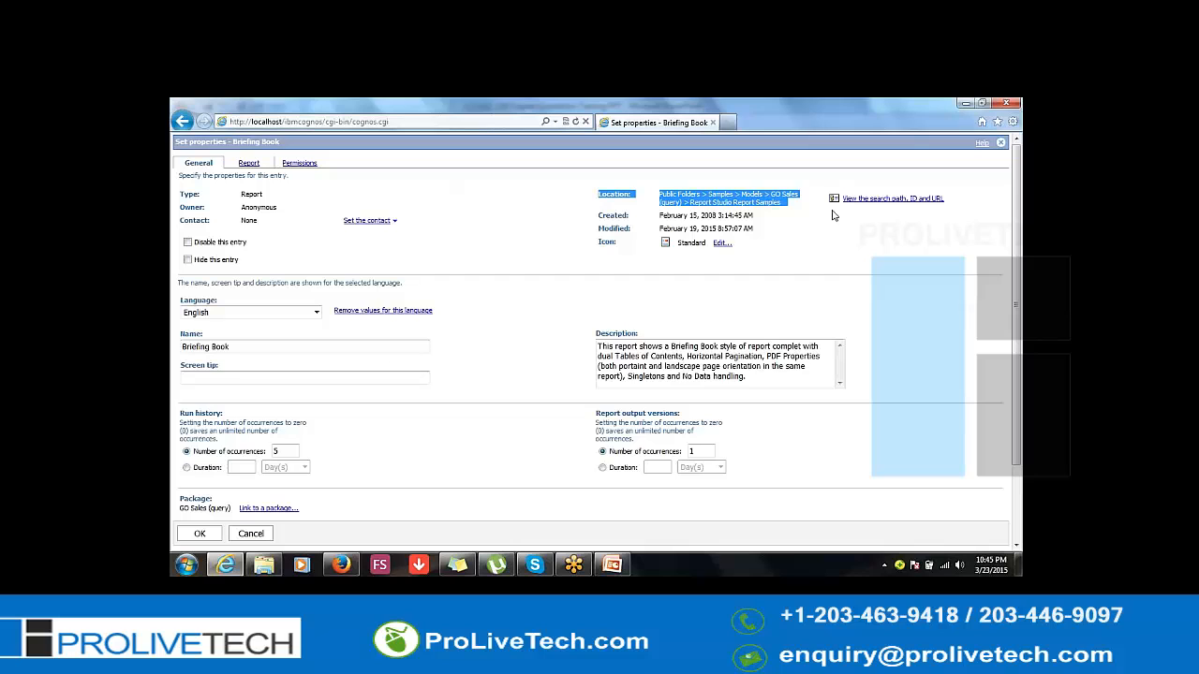
View the Briefing Book report's search path, ID and default action URL, and close that window
click(883, 200)
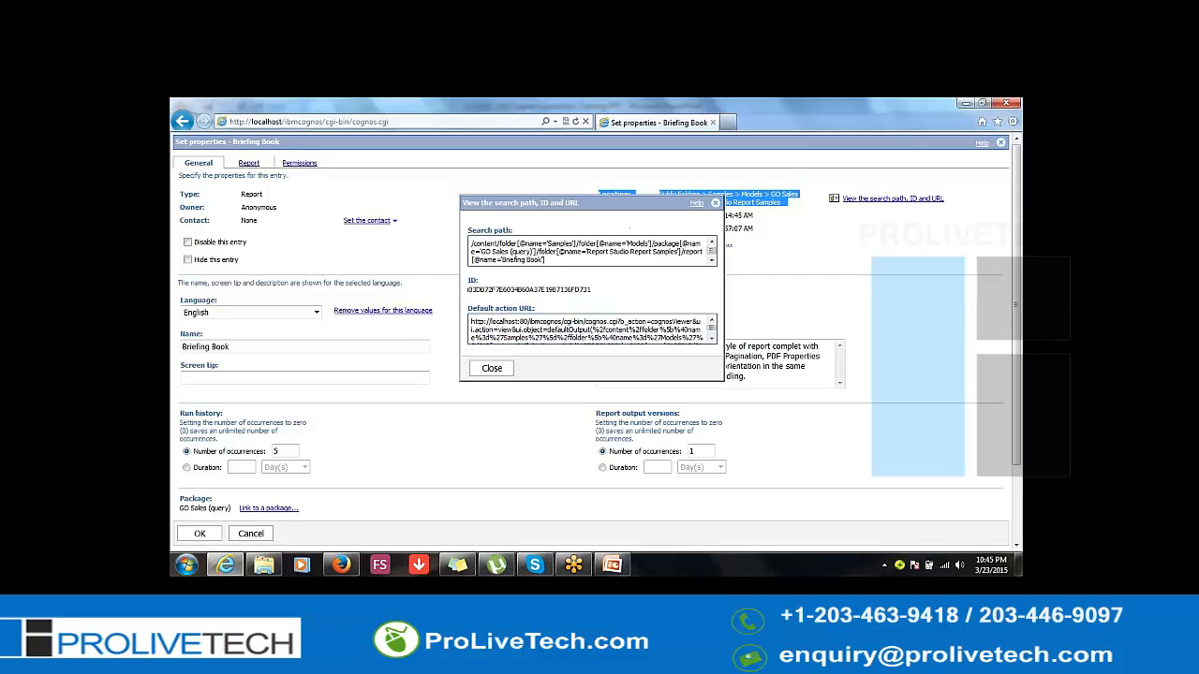
drag(469, 229, 483, 295)
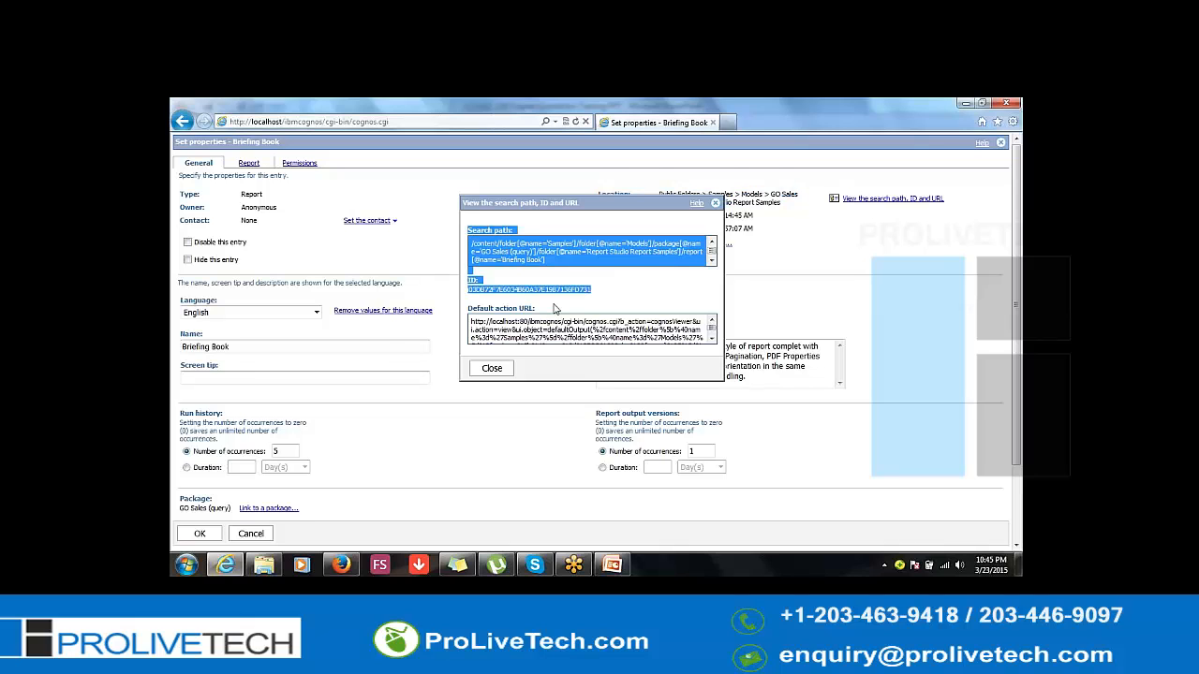
click(469, 295)
drag(469, 295, 596, 291)
click(629, 300)
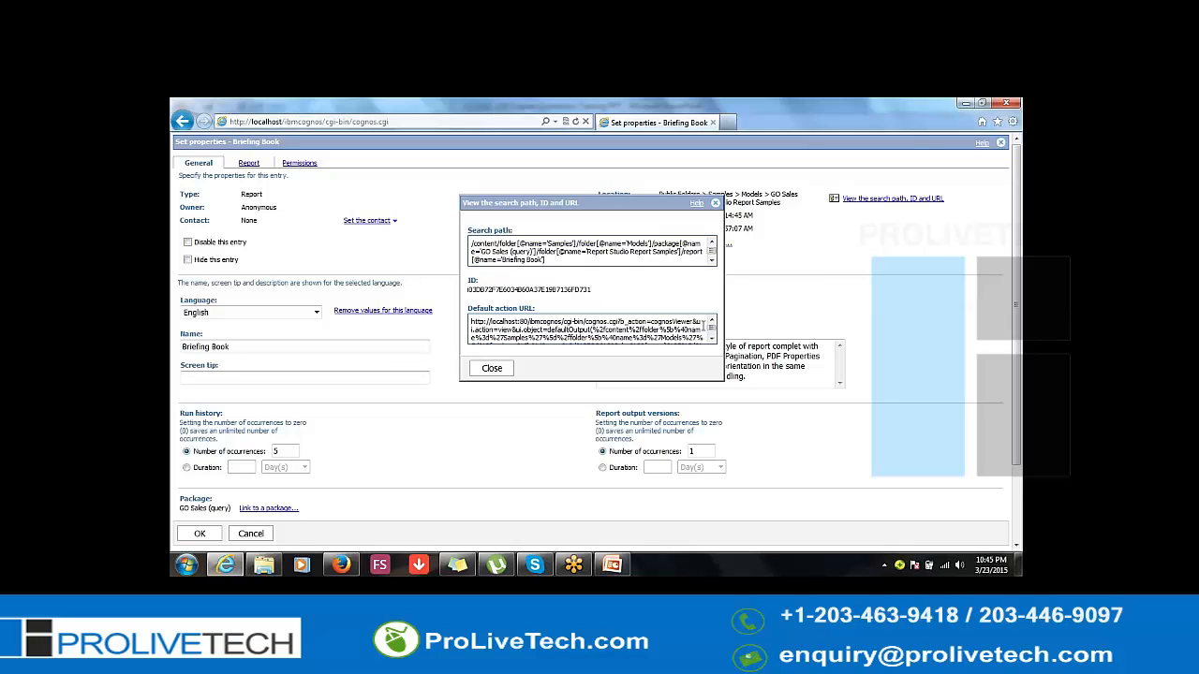
drag(712, 329, 712, 337)
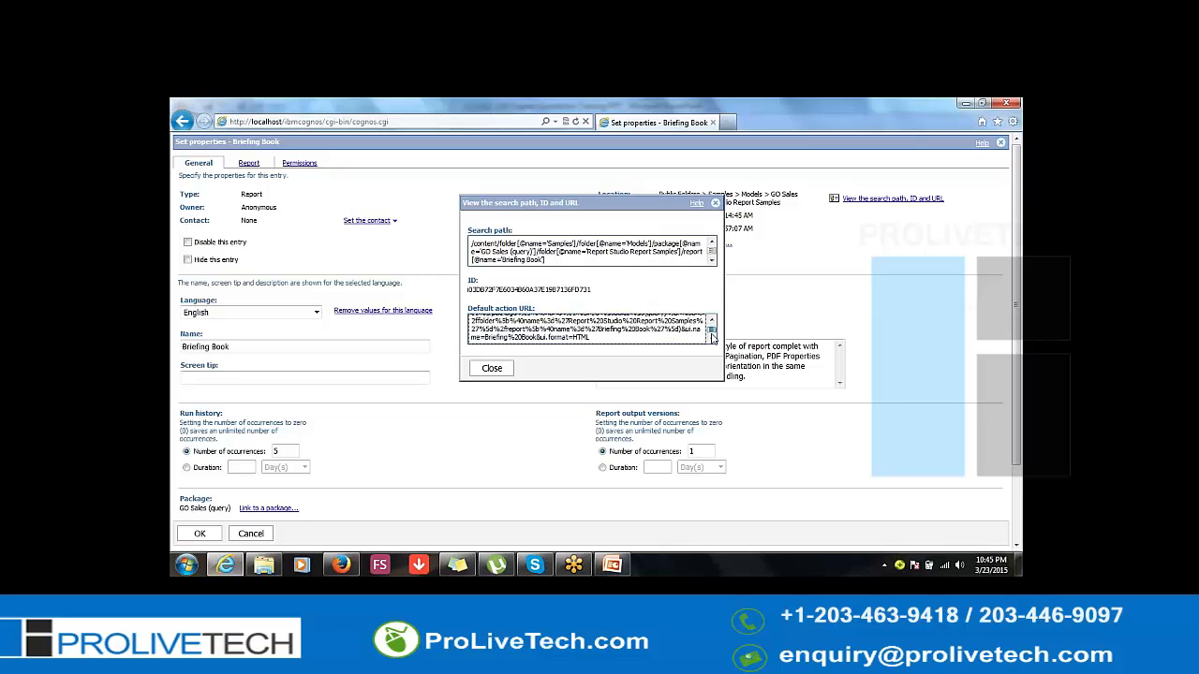
drag(604, 337, 501, 350)
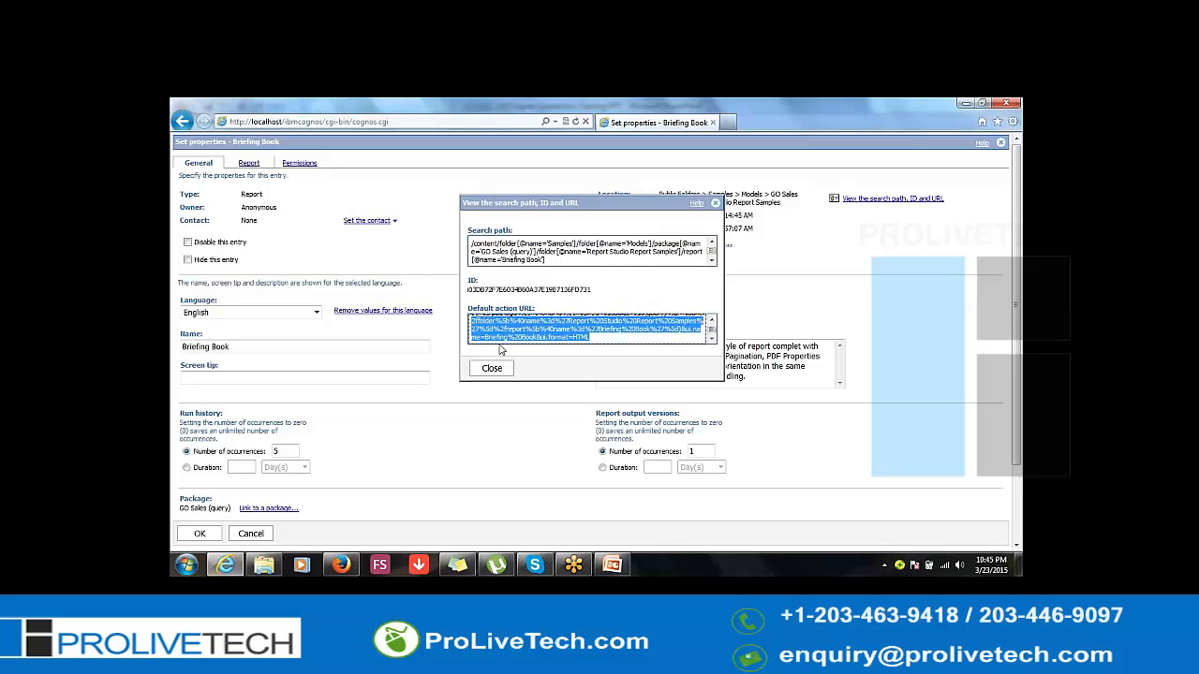
click(492, 368)
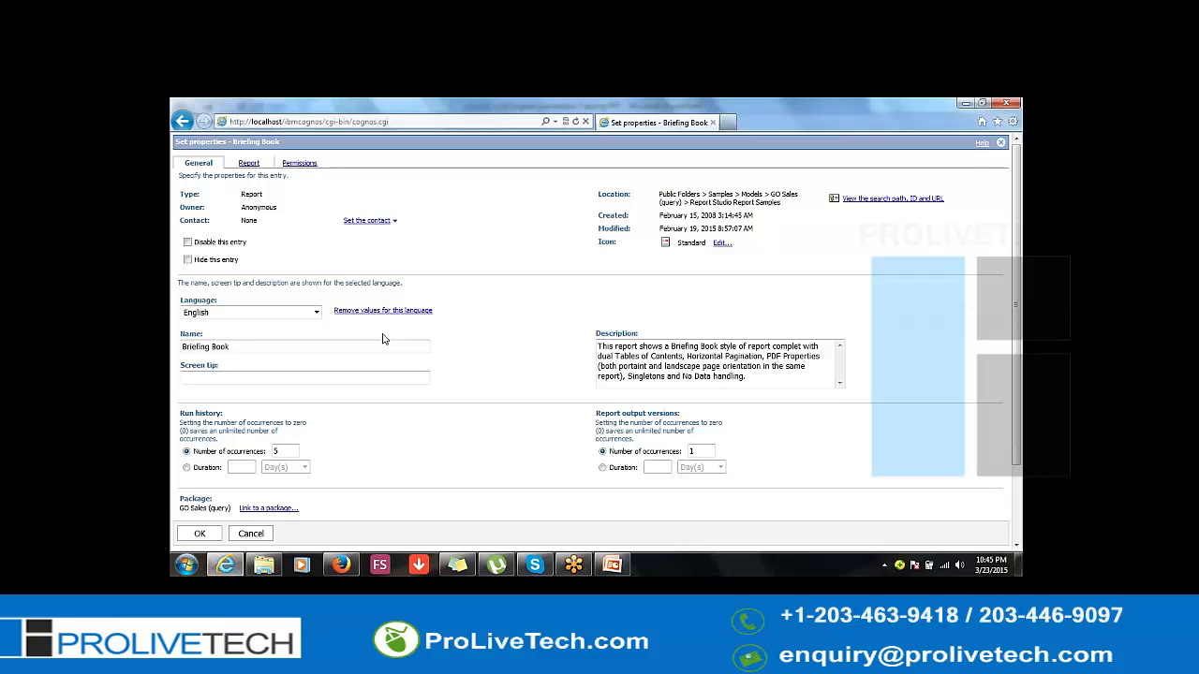
Examine the package linked to the Briefing Book report, and leave its properties without saving
scroll(328, 335, down, 1)
scroll(278, 331, down, 2)
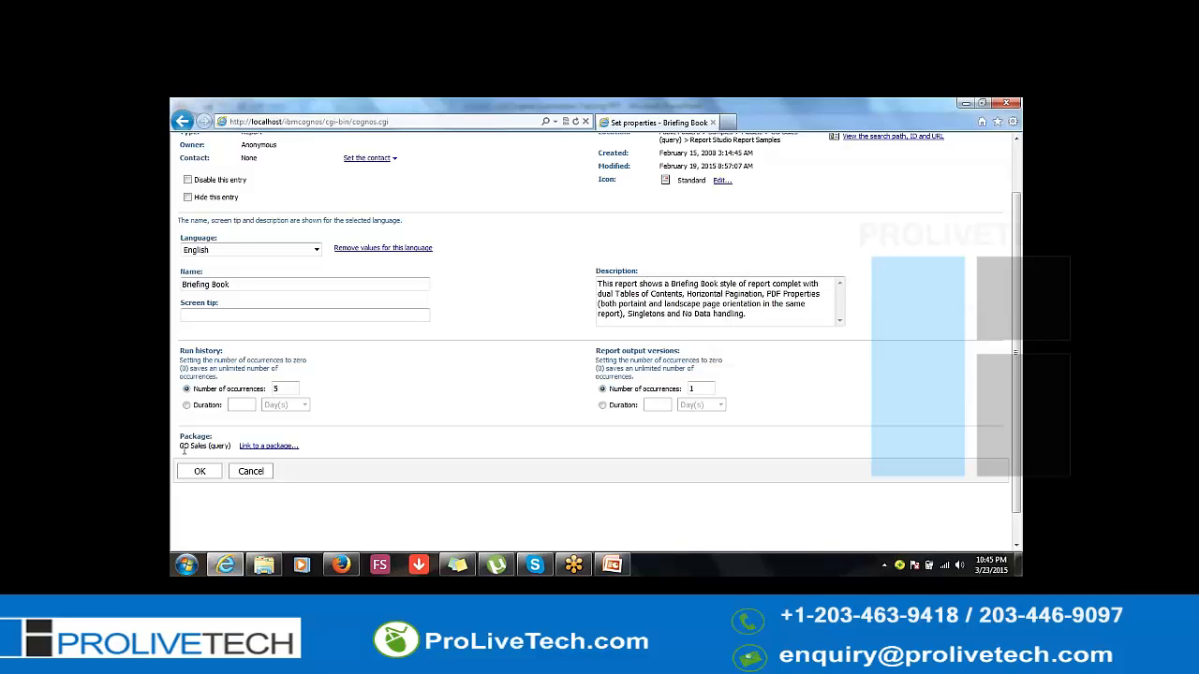
triple_click(184, 450)
click(252, 475)
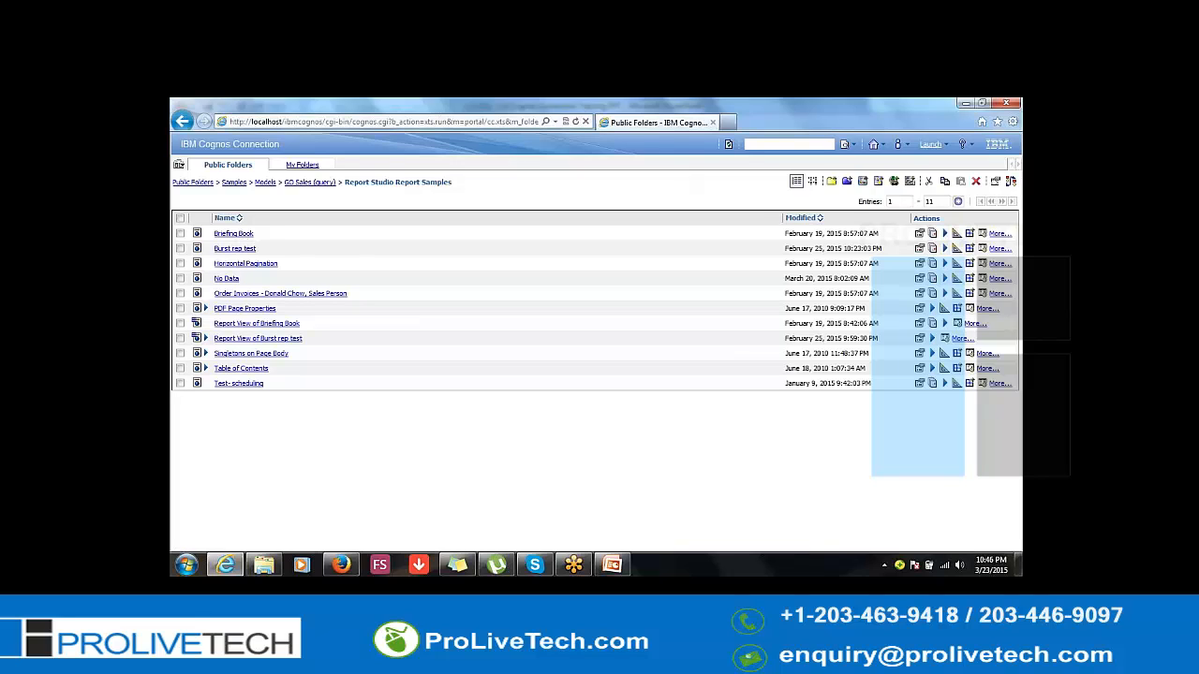
Open the Briefing Book report's properties and examine the default action choices among its report settings
click(919, 233)
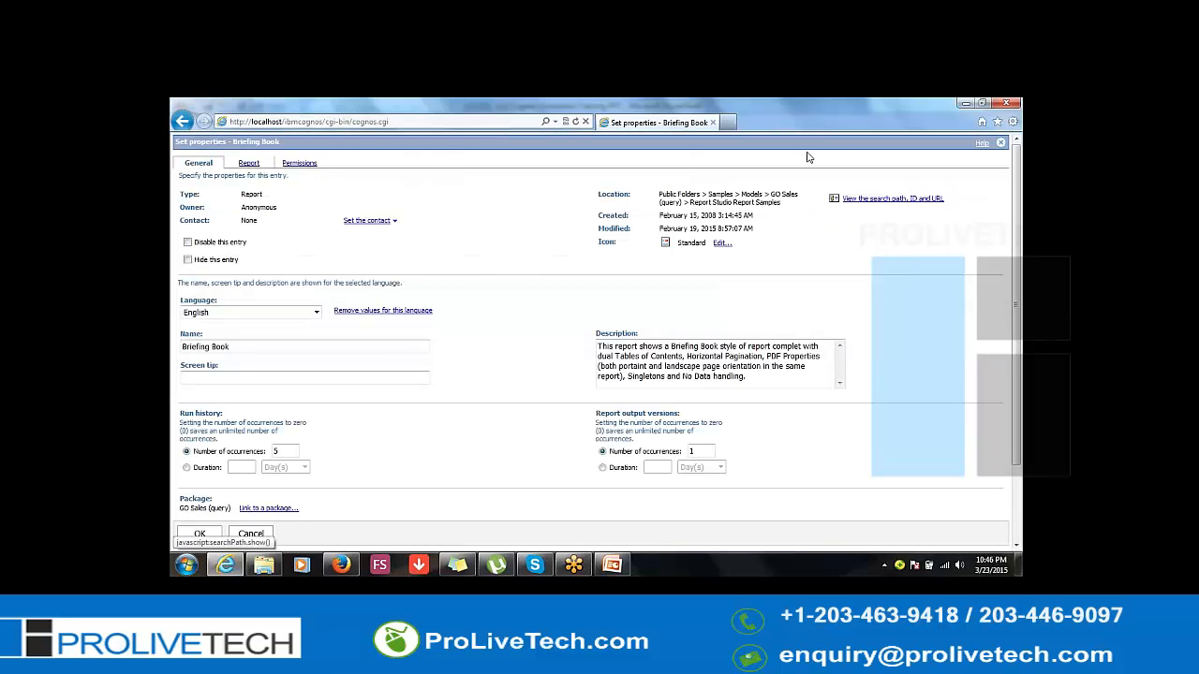
click(250, 165)
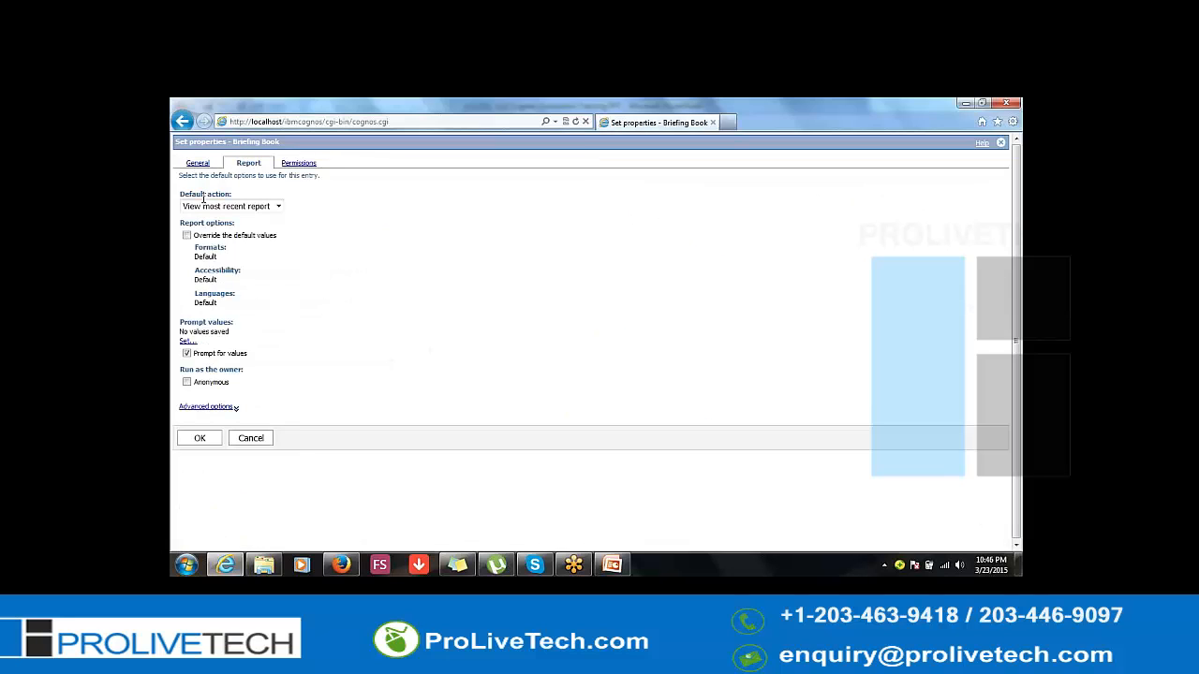
click(217, 206)
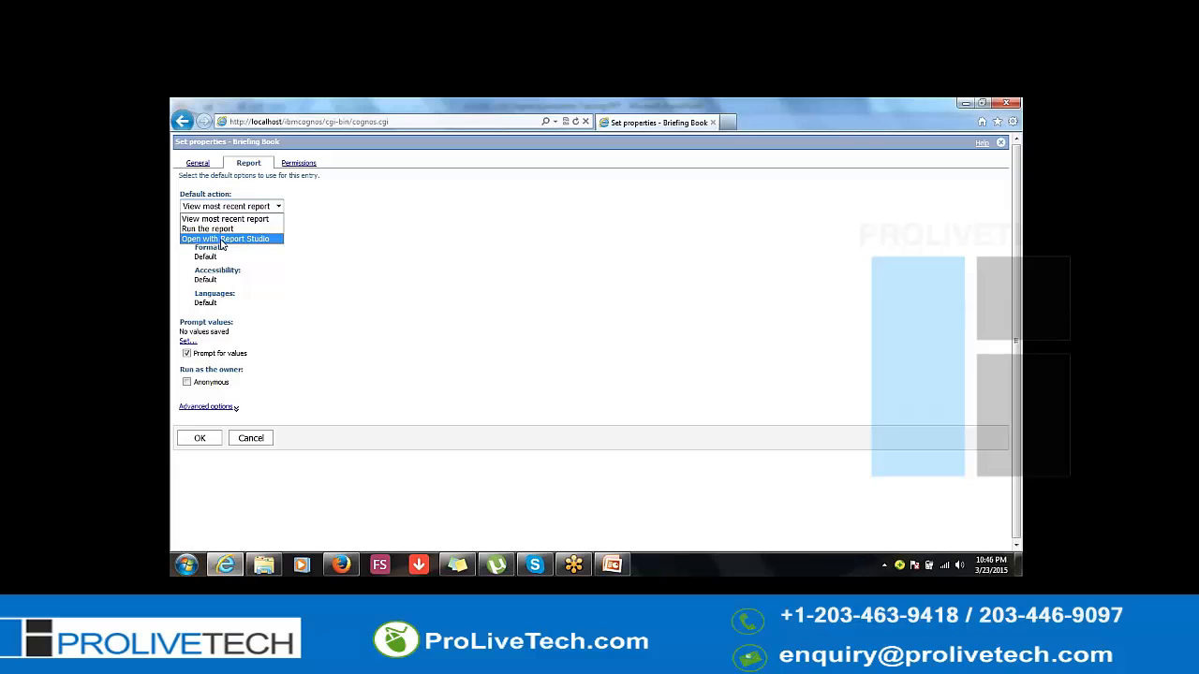
click(240, 253)
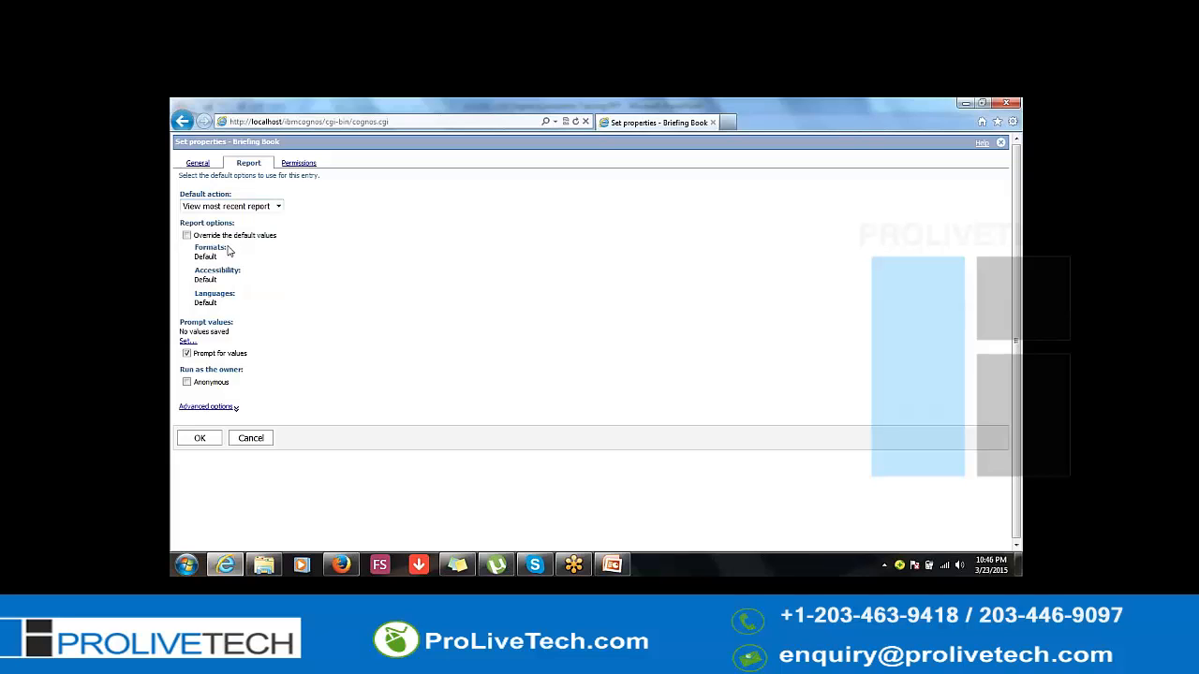
Override the Briefing Book report's default option values and set its output format to PDF
click(186, 235)
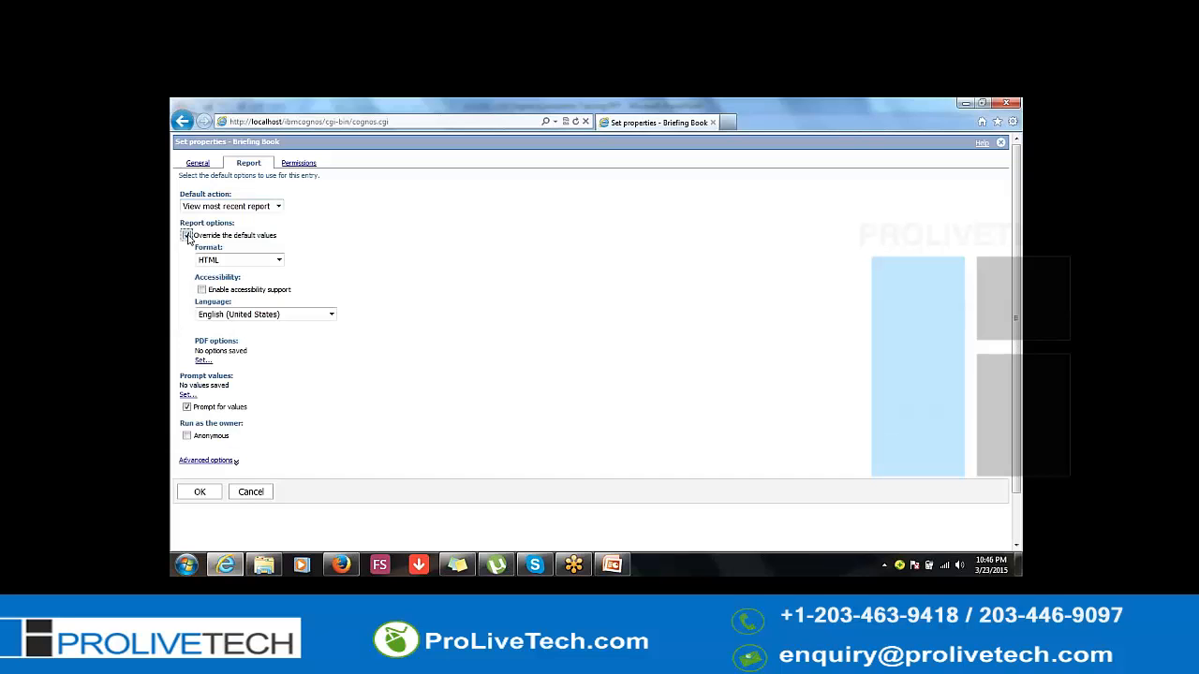
click(279, 262)
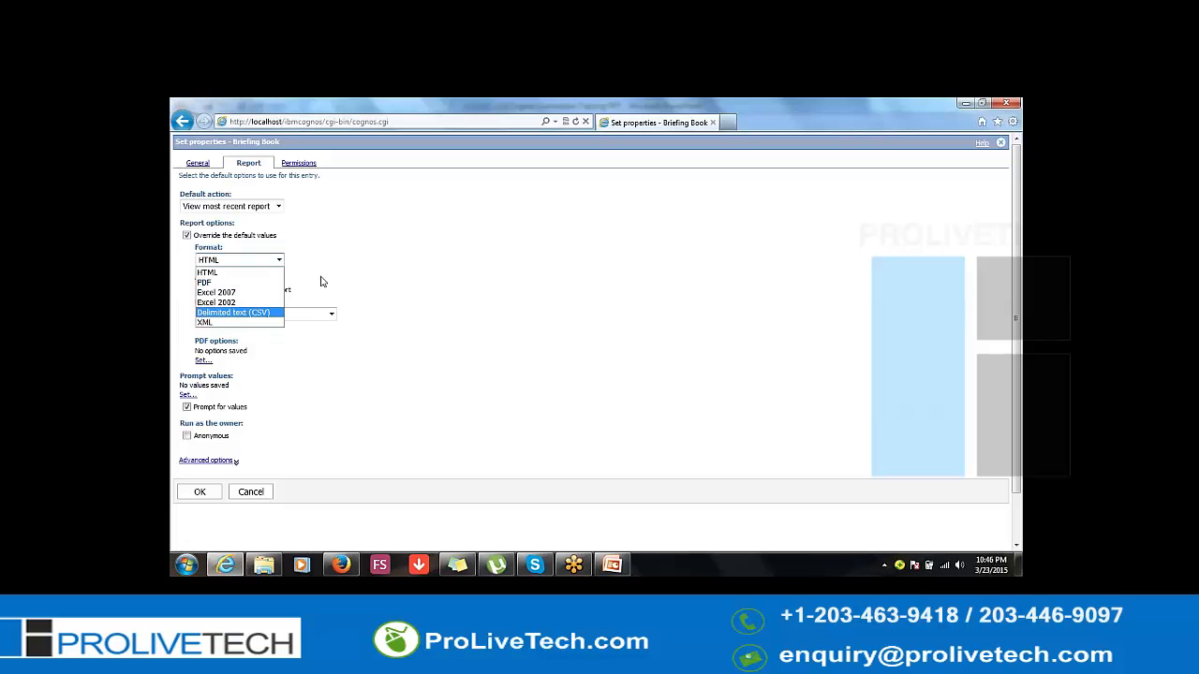
click(383, 221)
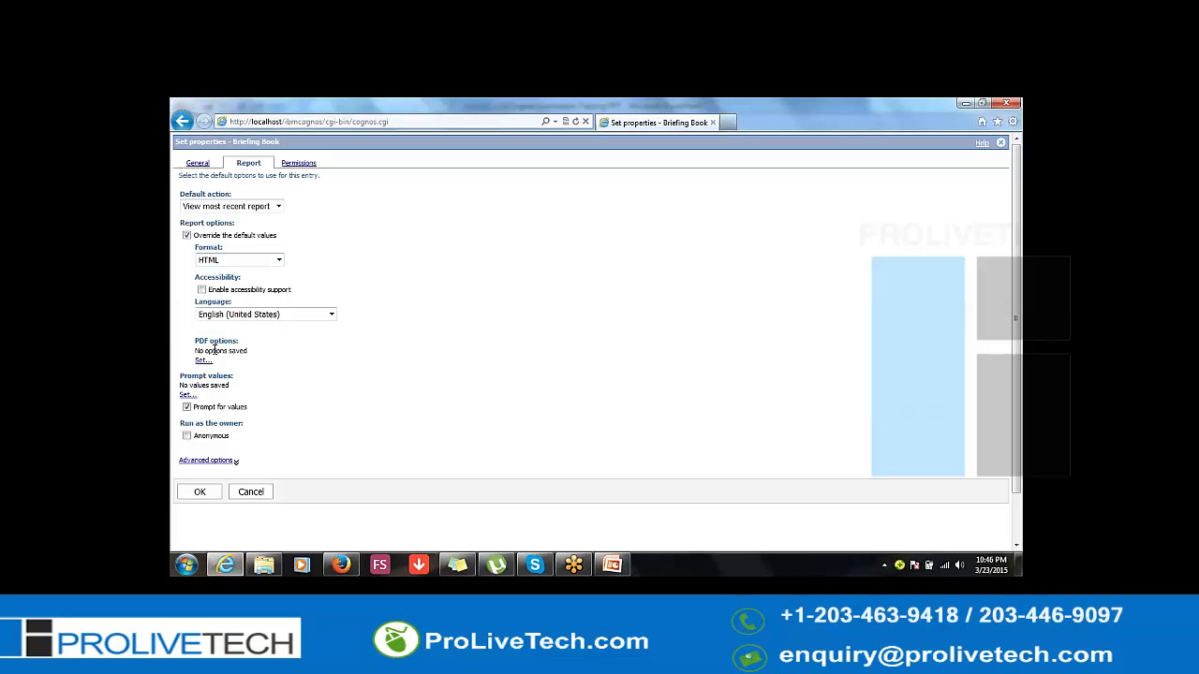
click(225, 260)
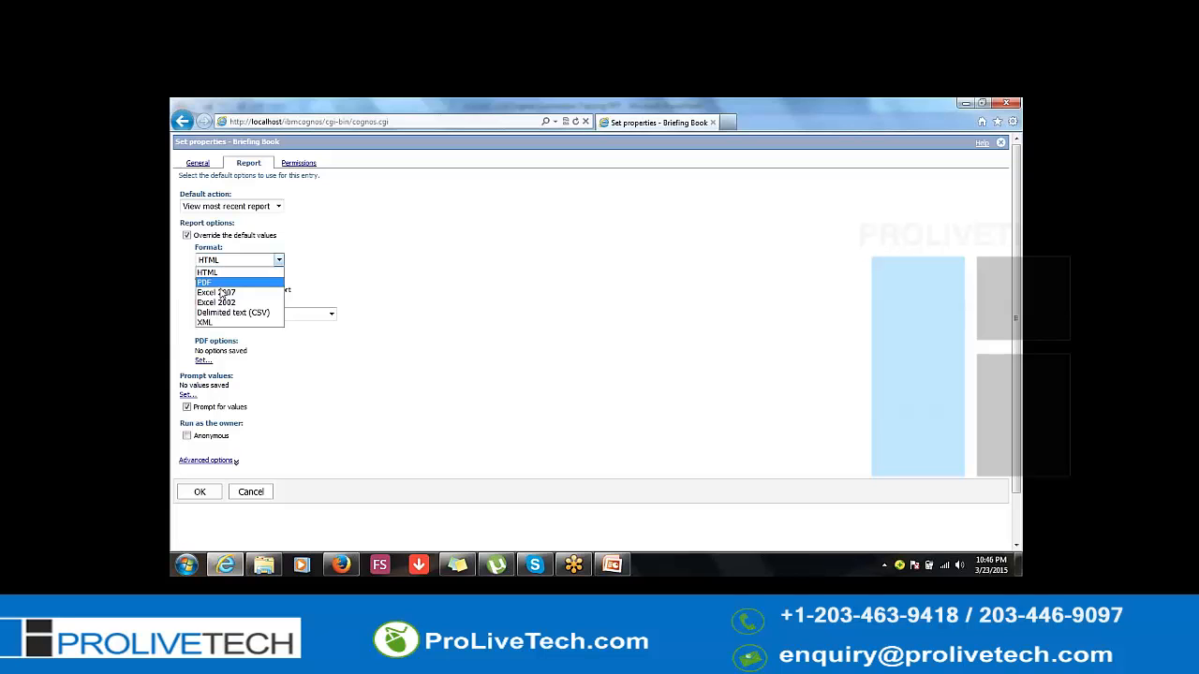
click(217, 283)
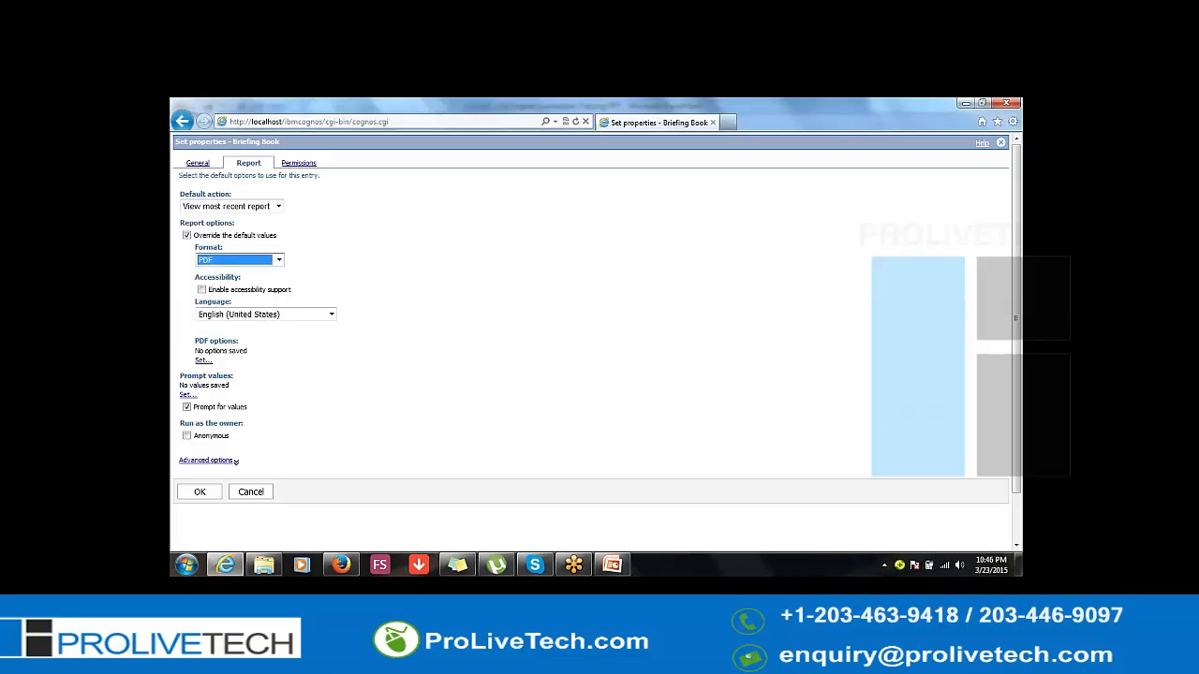
Examine the Briefing Book report's PDF options, including orientation, paper size and access control, and accept them as they are
click(202, 360)
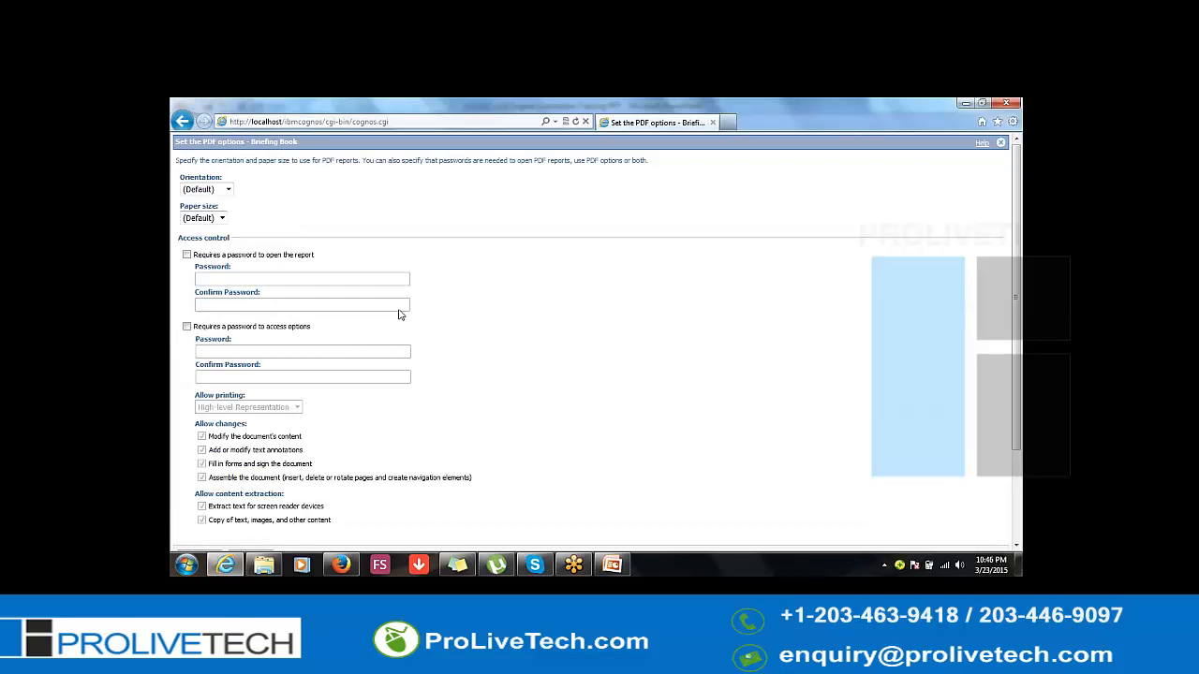
click(206, 189)
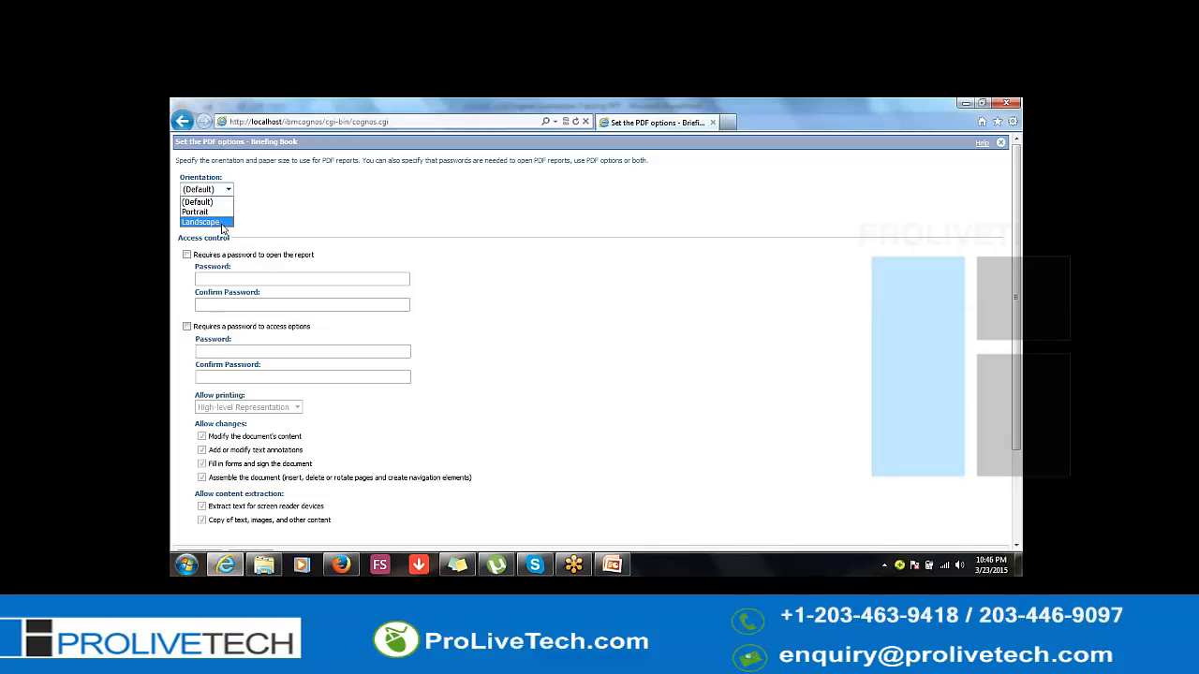
click(222, 230)
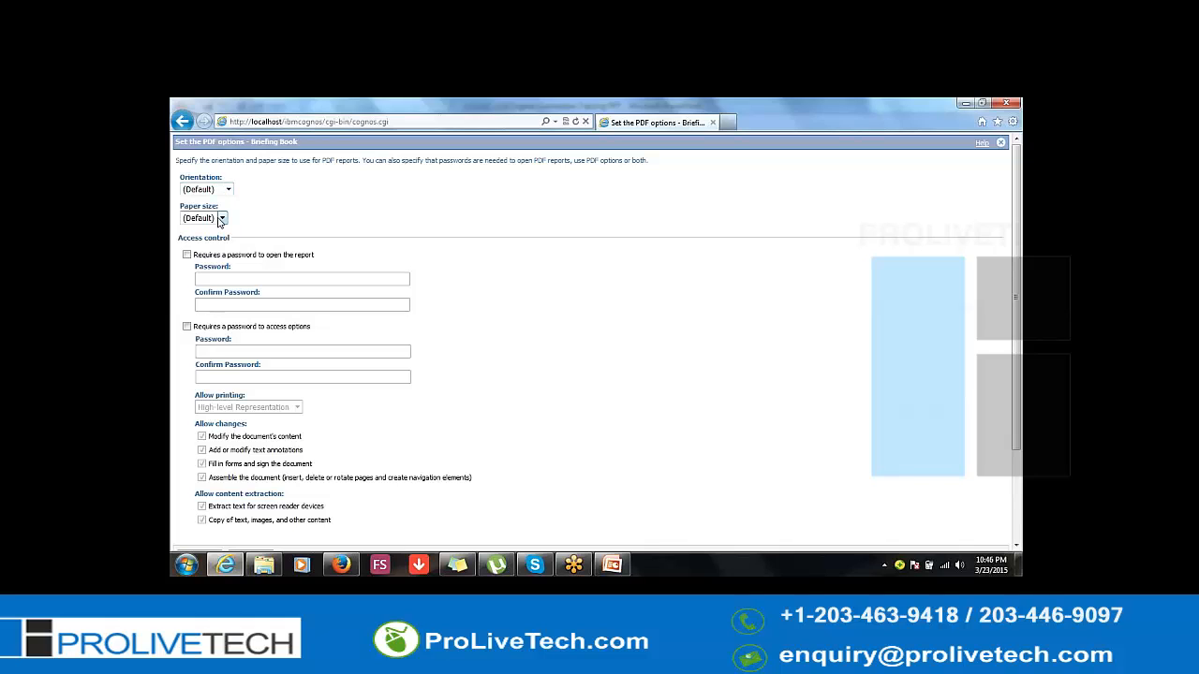
click(221, 219)
scroll(243, 345, down, 1)
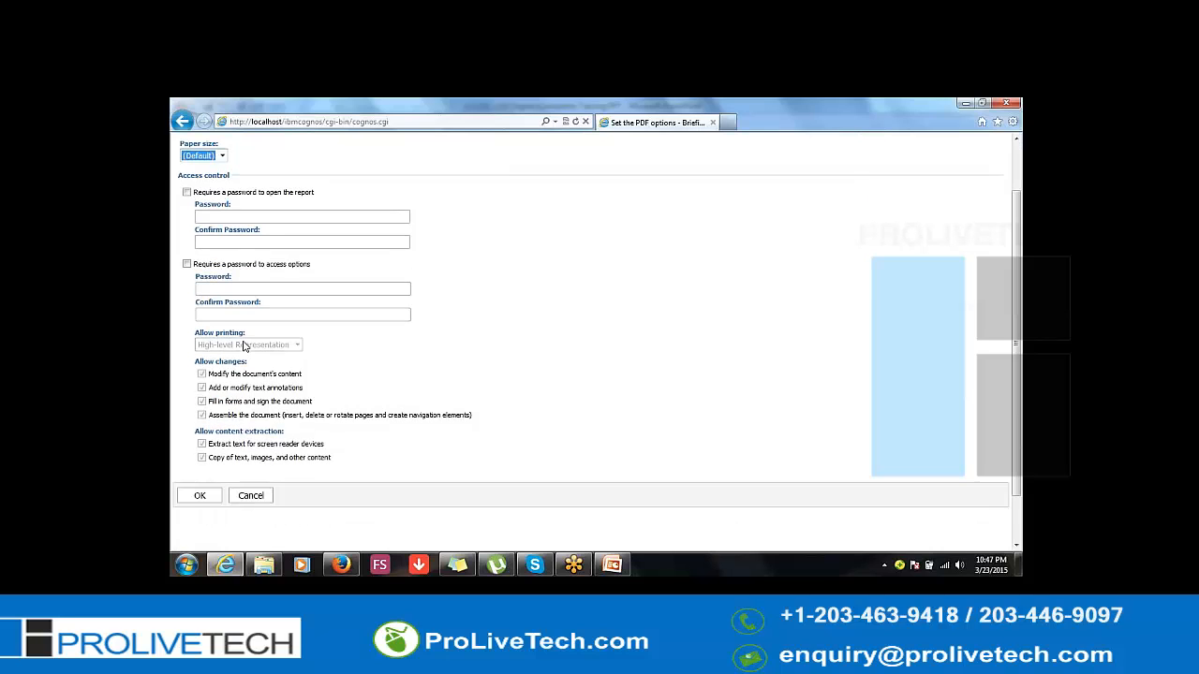
click(199, 495)
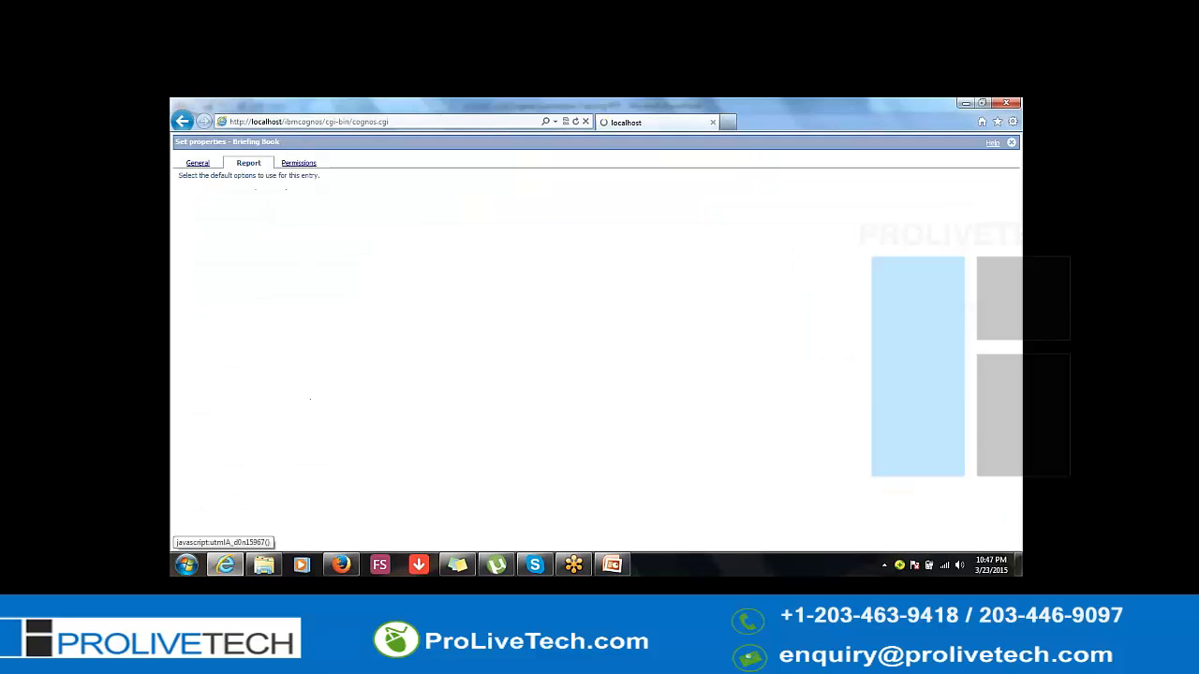
Examine the access permissions the Briefing Book report acquires from its parent entry
click(299, 164)
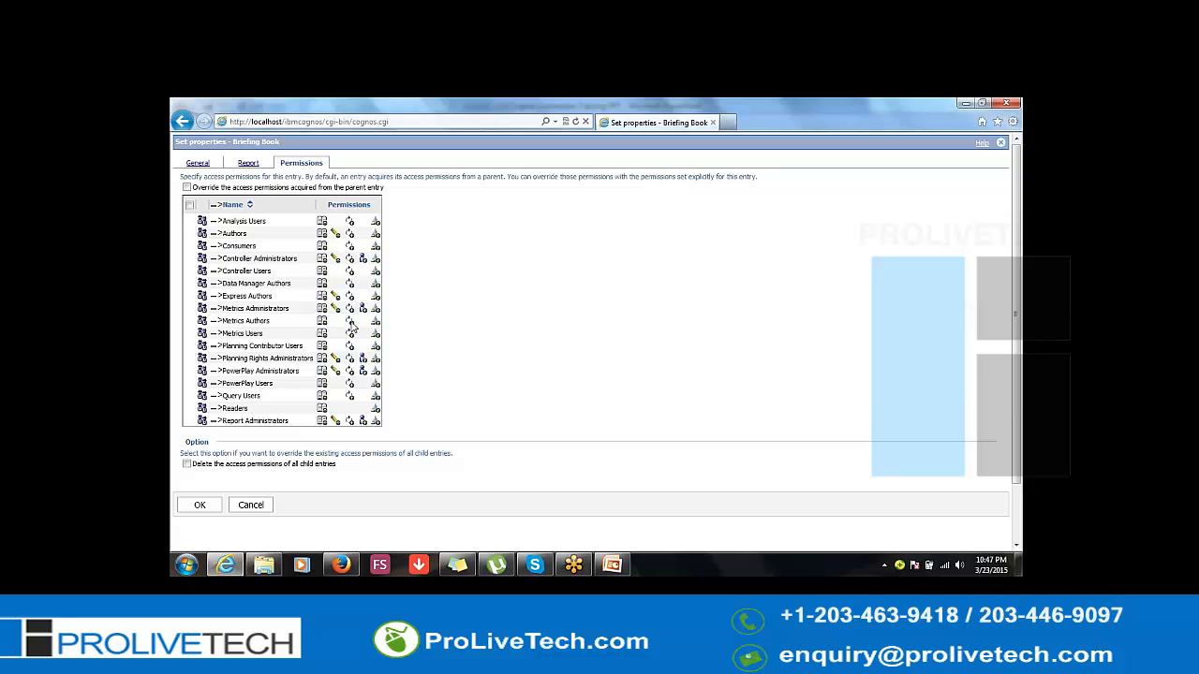
click(250, 506)
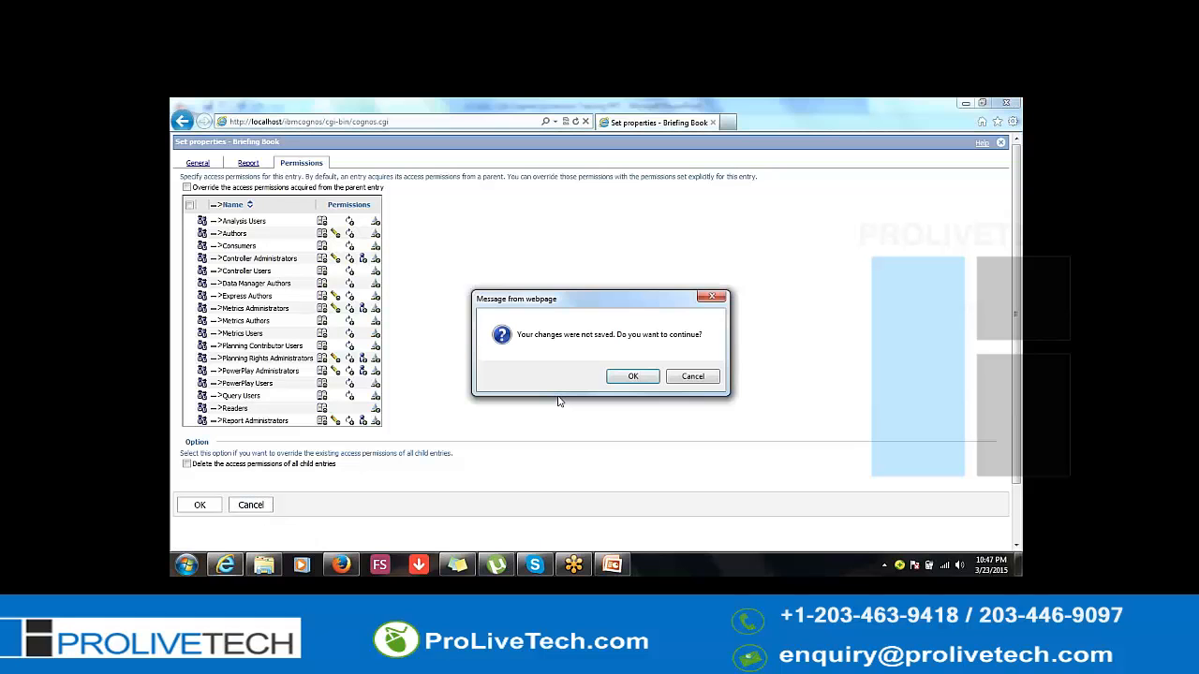
click(633, 376)
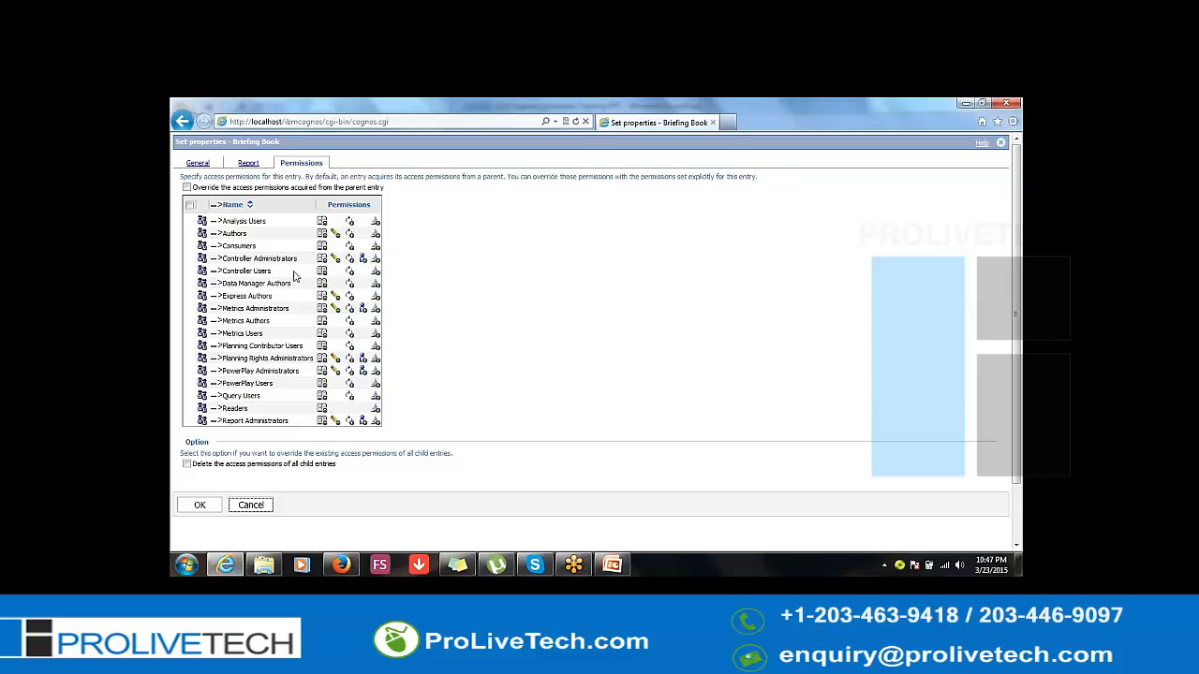
Override the Briefing Book report's parent permissions, clear the Consumers group's Read, Execute and Traverse grants, and leave without saving
click(187, 188)
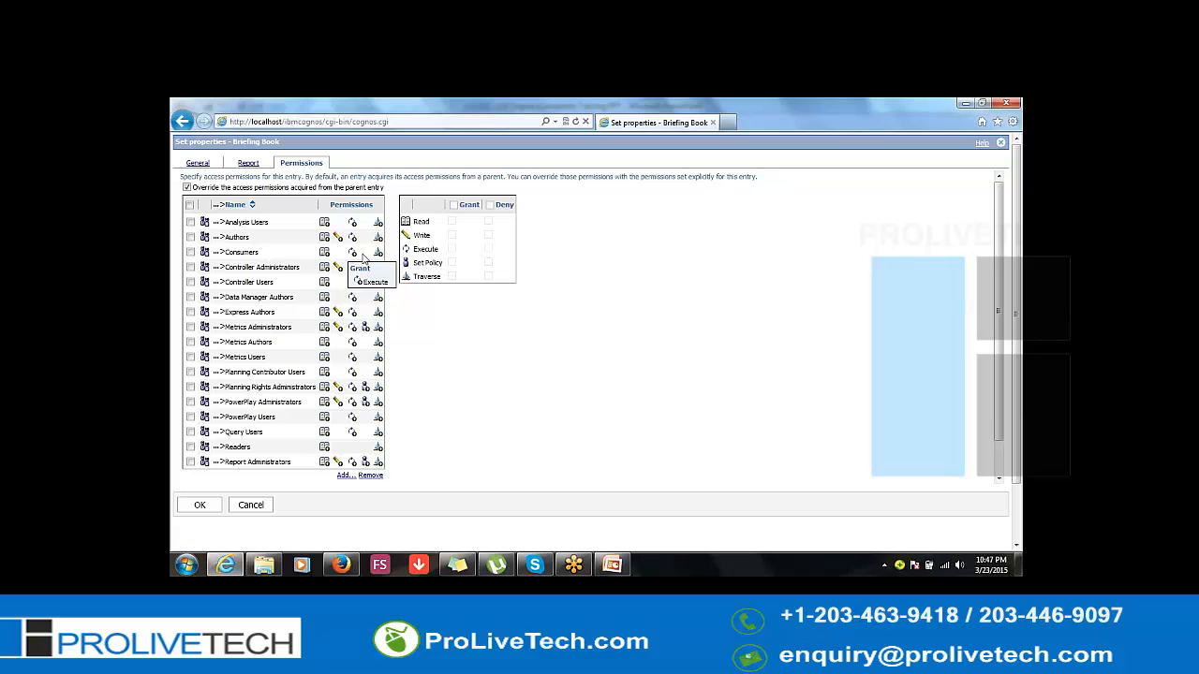
click(191, 252)
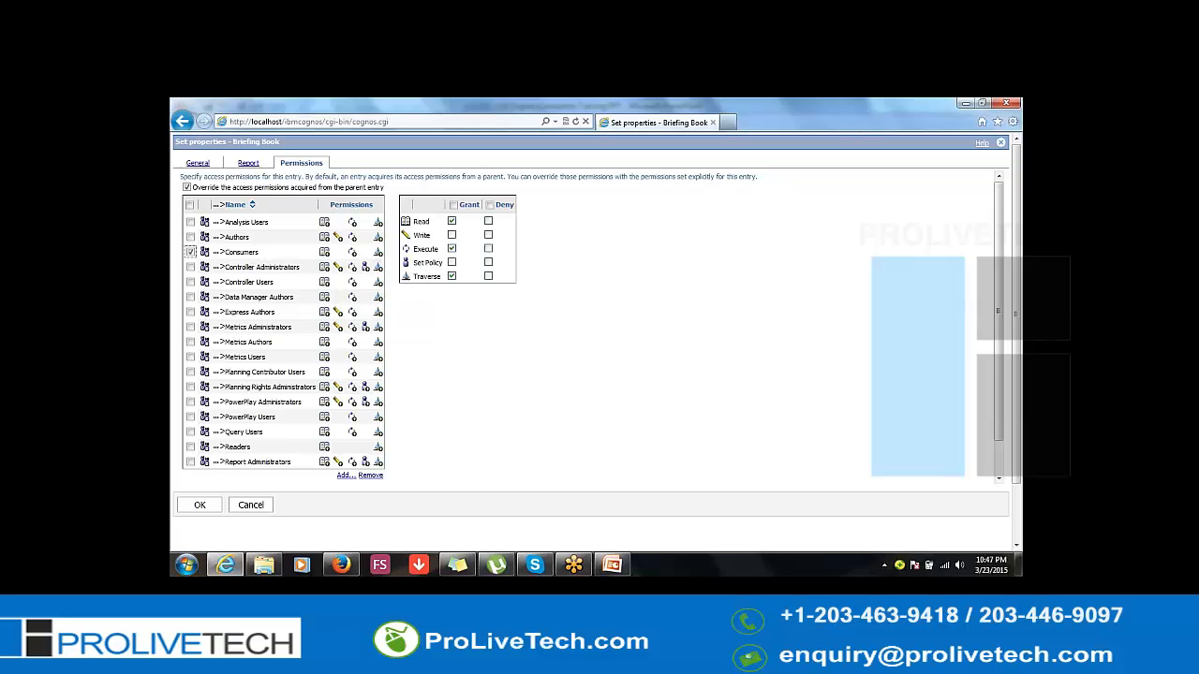
click(451, 222)
click(452, 250)
click(451, 276)
click(251, 505)
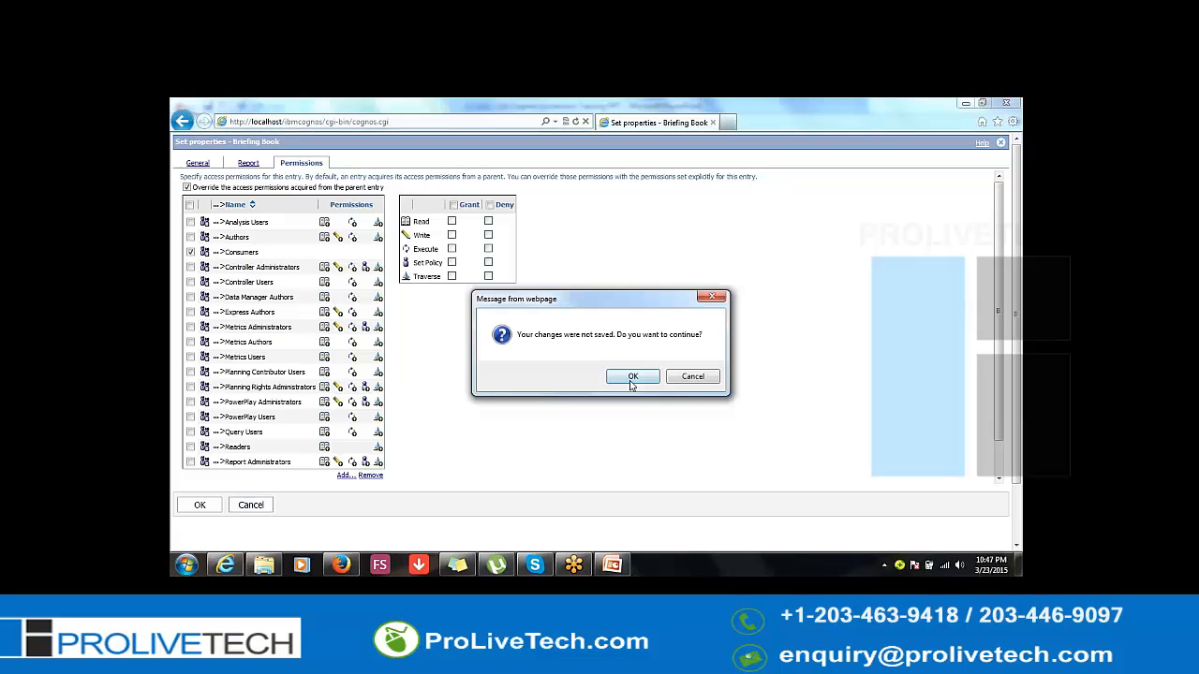
click(632, 378)
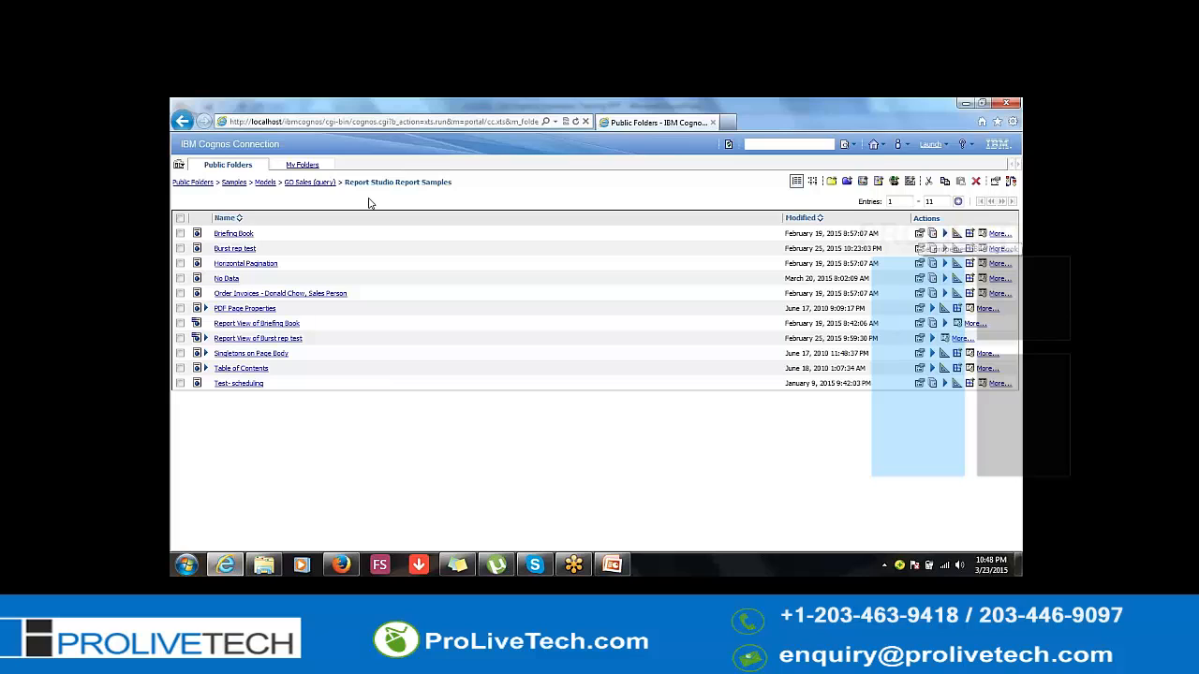
Open the properties of the Models folder under Samples and override the access permissions acquired from its parent entry
click(234, 183)
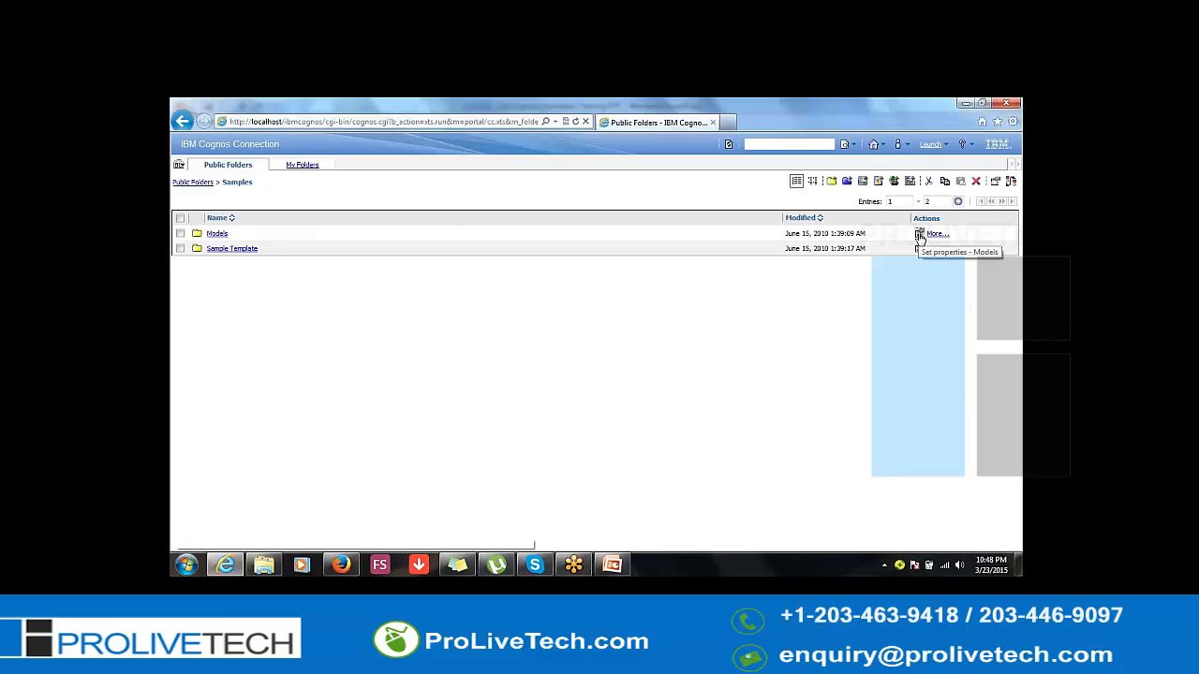
click(920, 234)
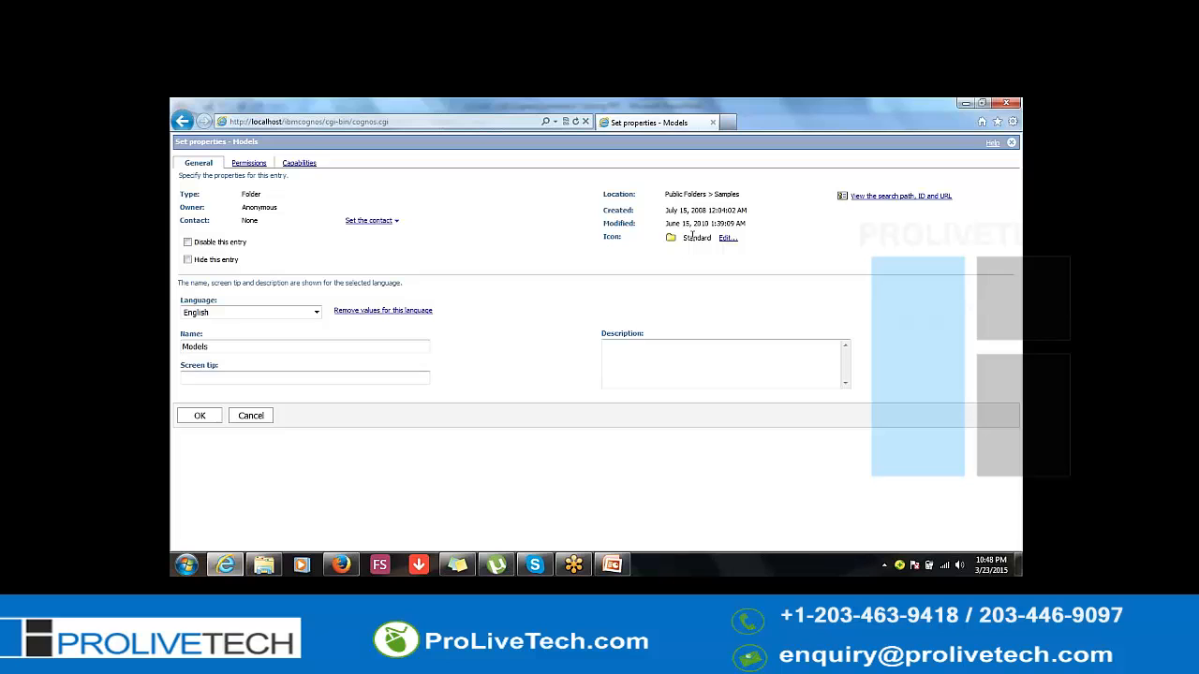
click(249, 165)
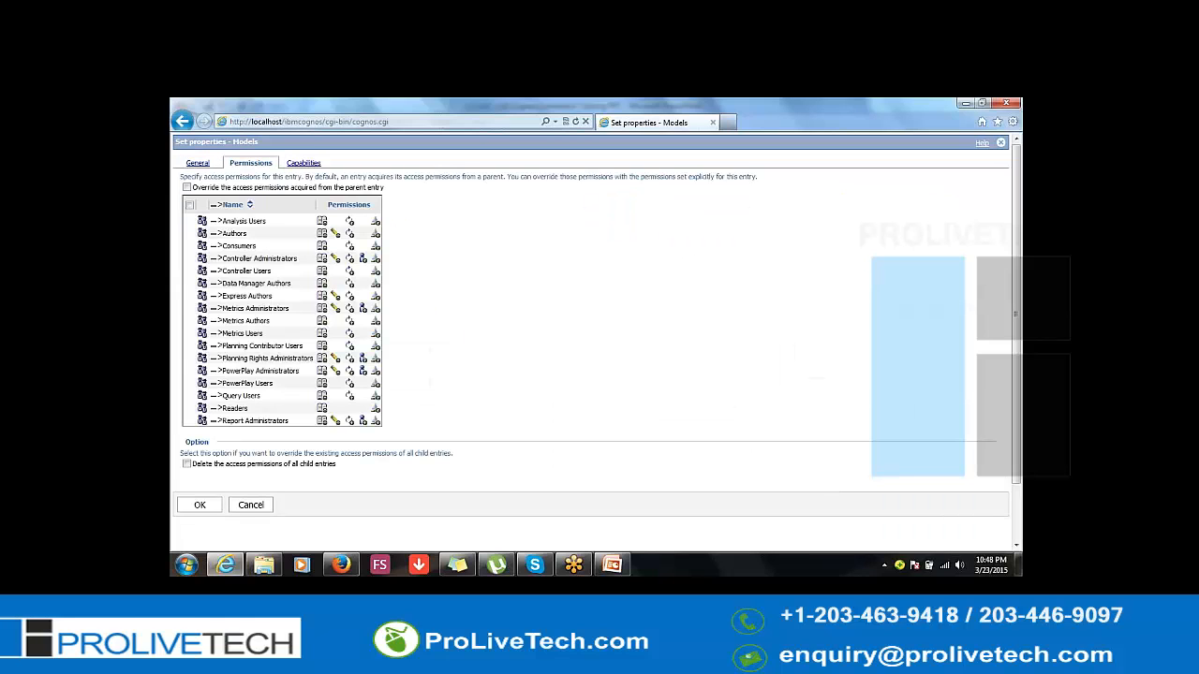
click(186, 187)
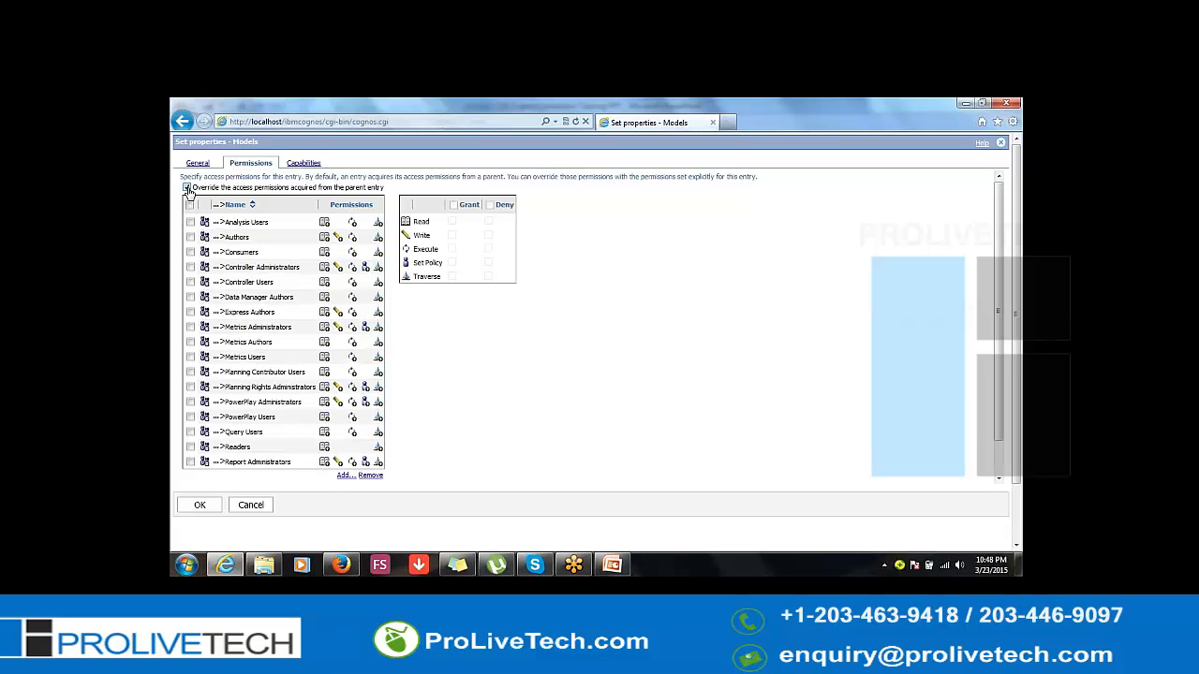
click(186, 188)
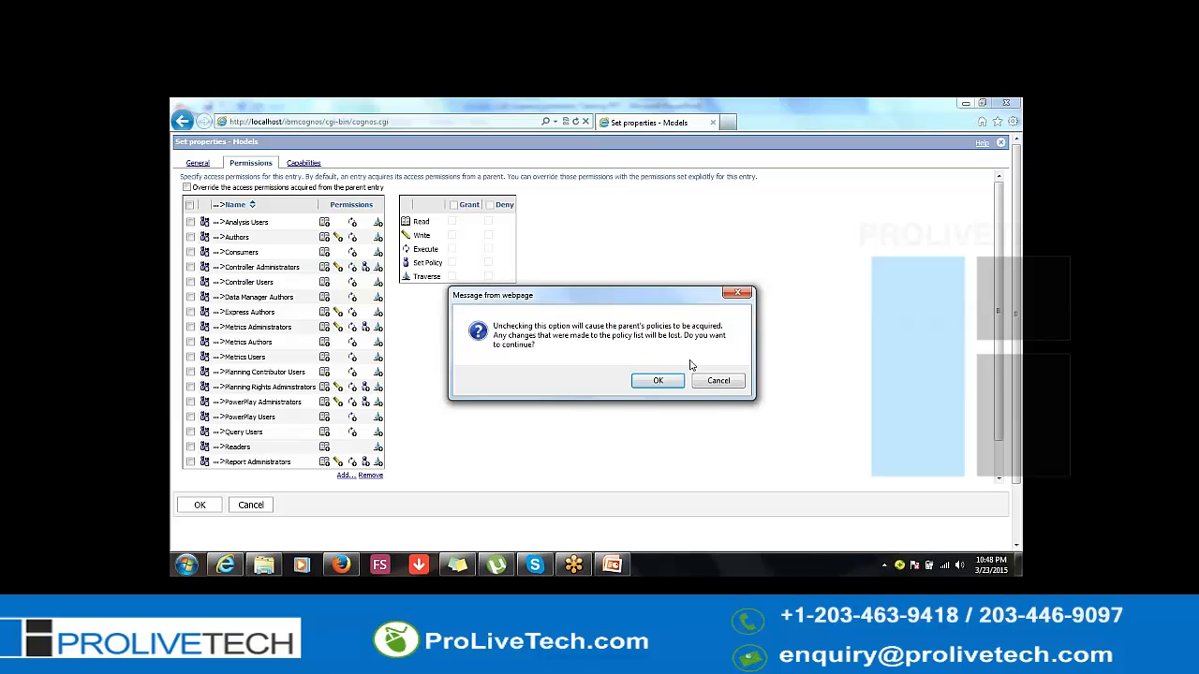
click(709, 382)
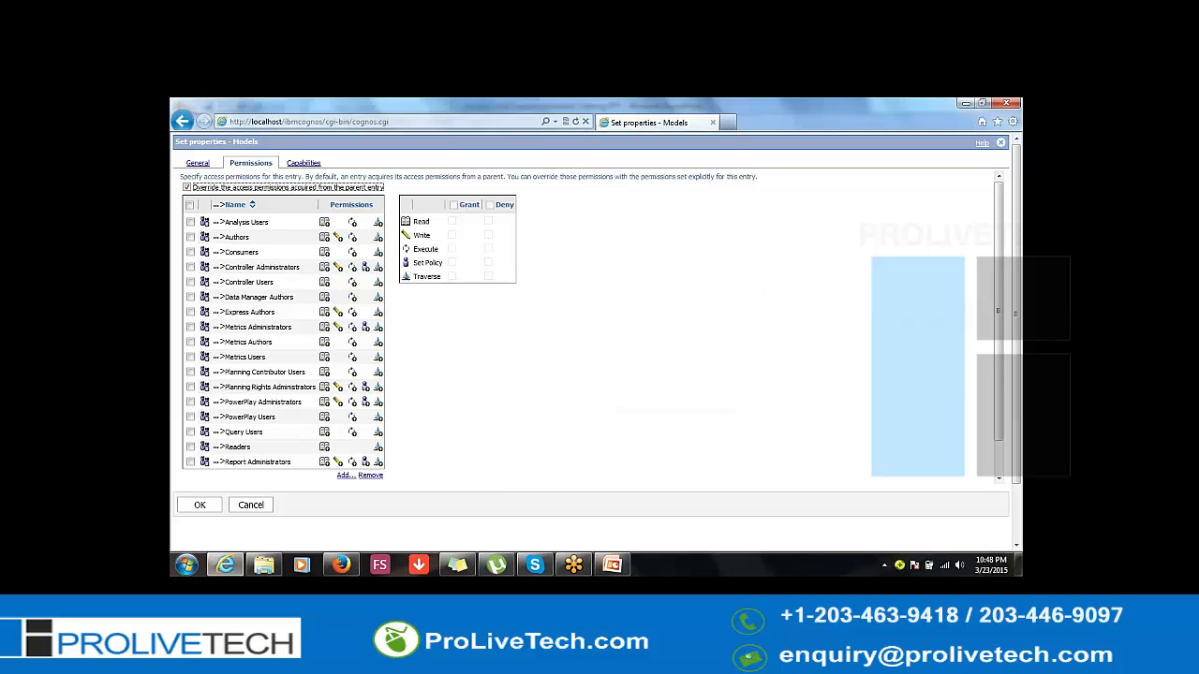
Override the Models folder's parent capabilities to view the grant and deny options, and leave the properties without saving
click(303, 163)
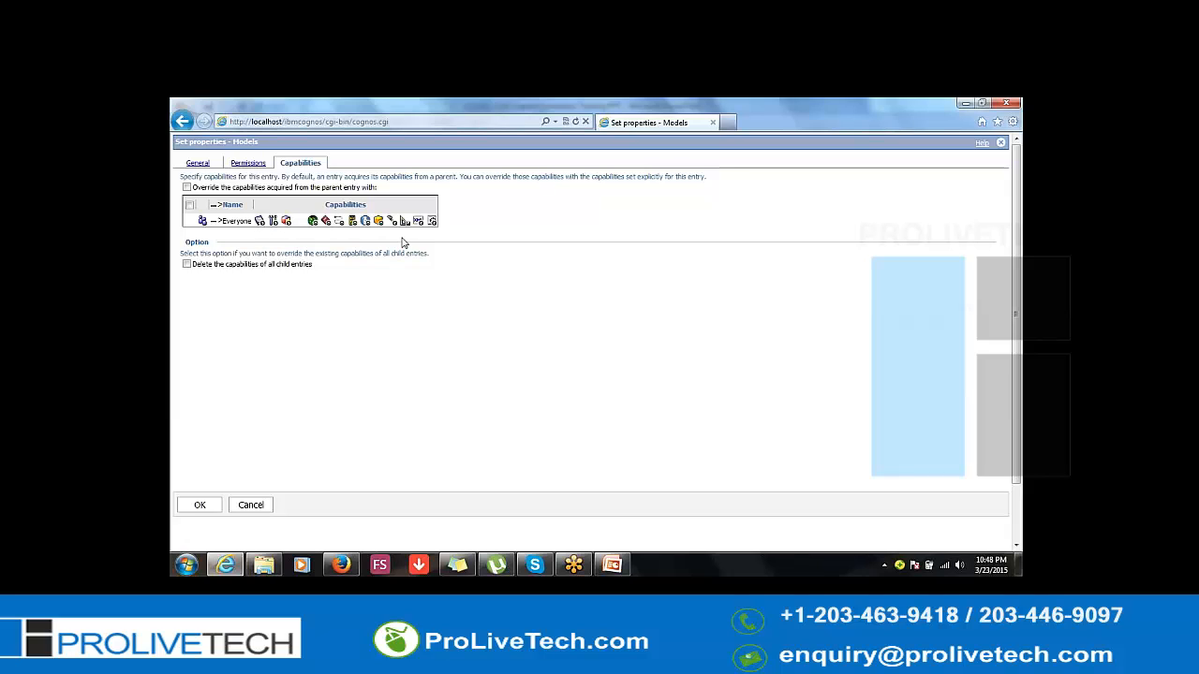
click(197, 189)
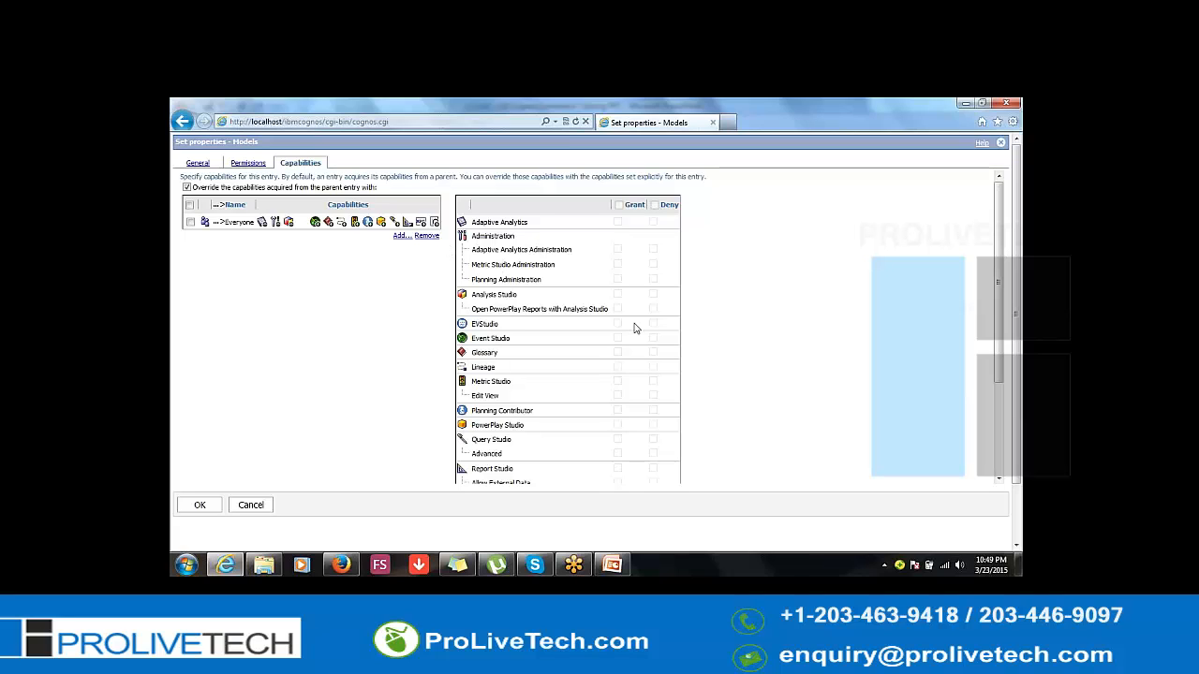
click(653, 353)
click(257, 510)
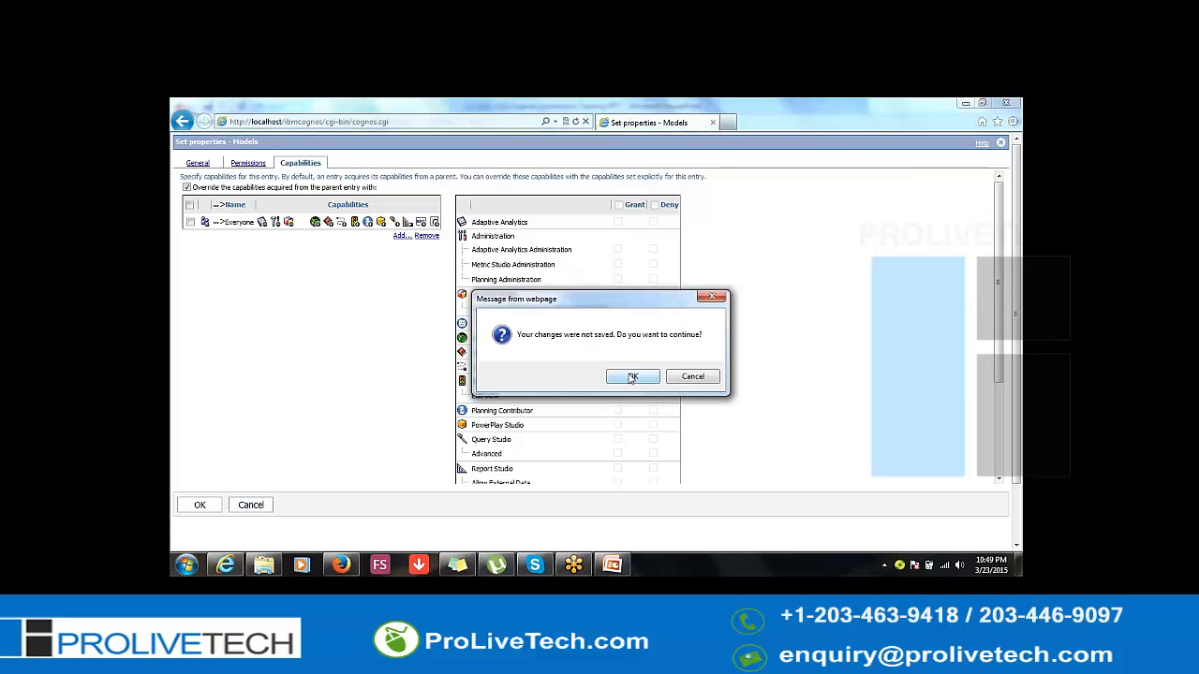
click(631, 377)
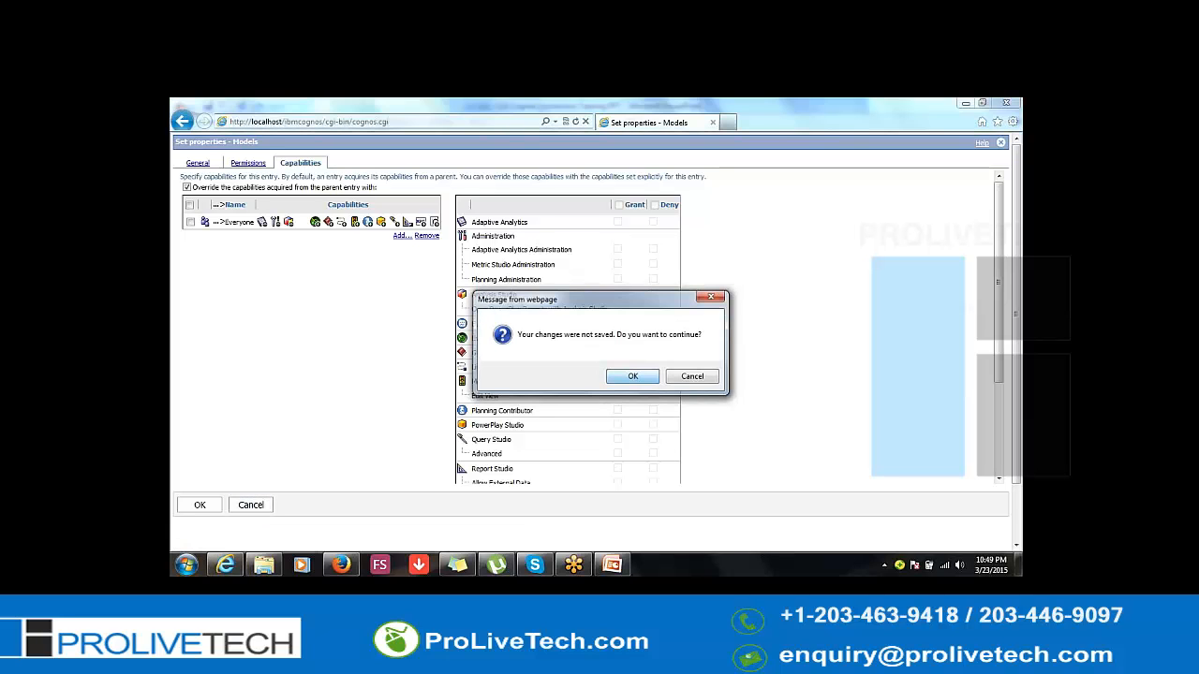
Return to Public Folders and set the list view separators in My Preferences to No separator
click(197, 183)
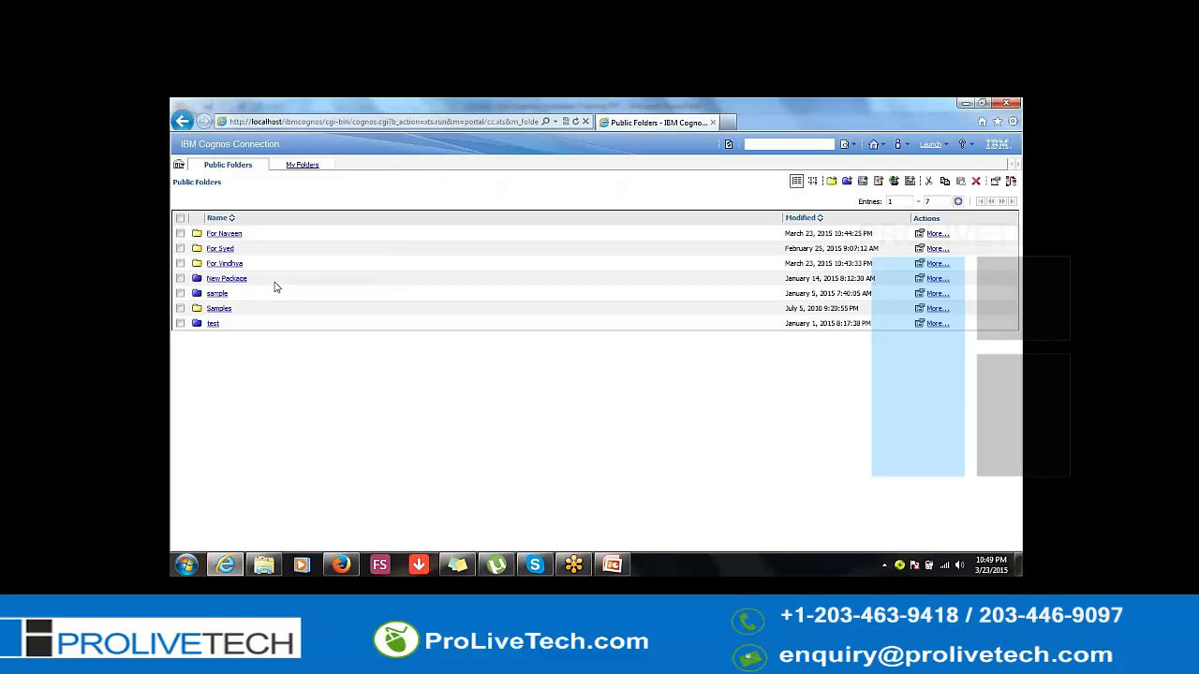
click(908, 147)
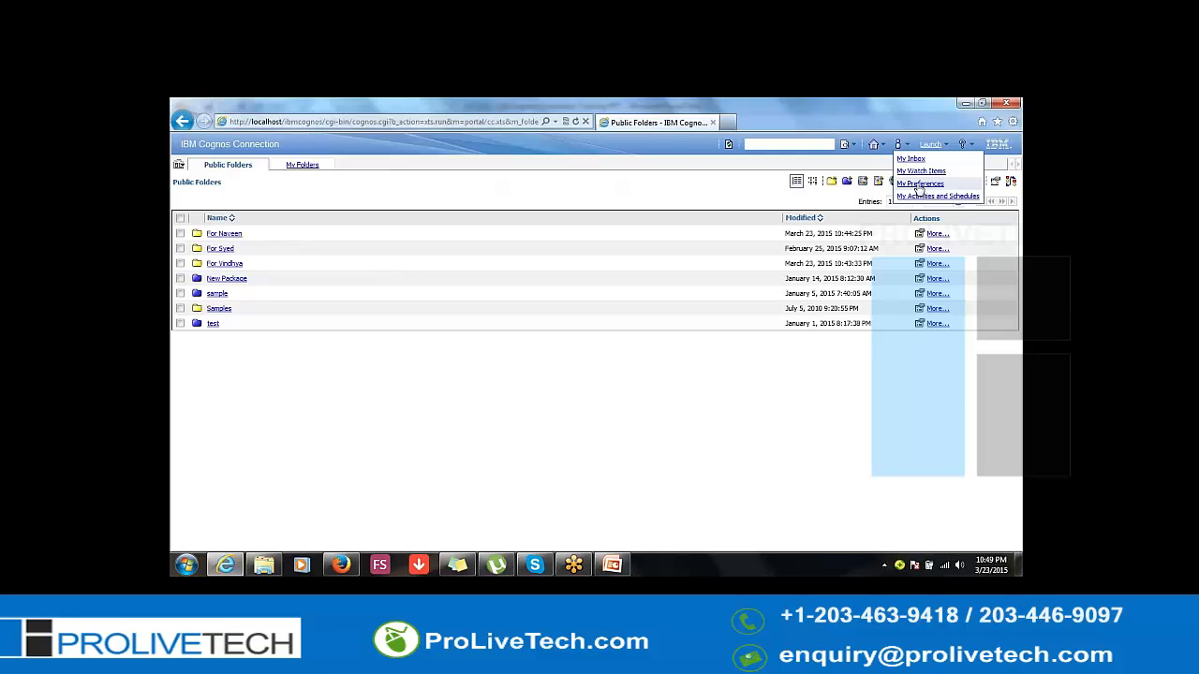
click(918, 185)
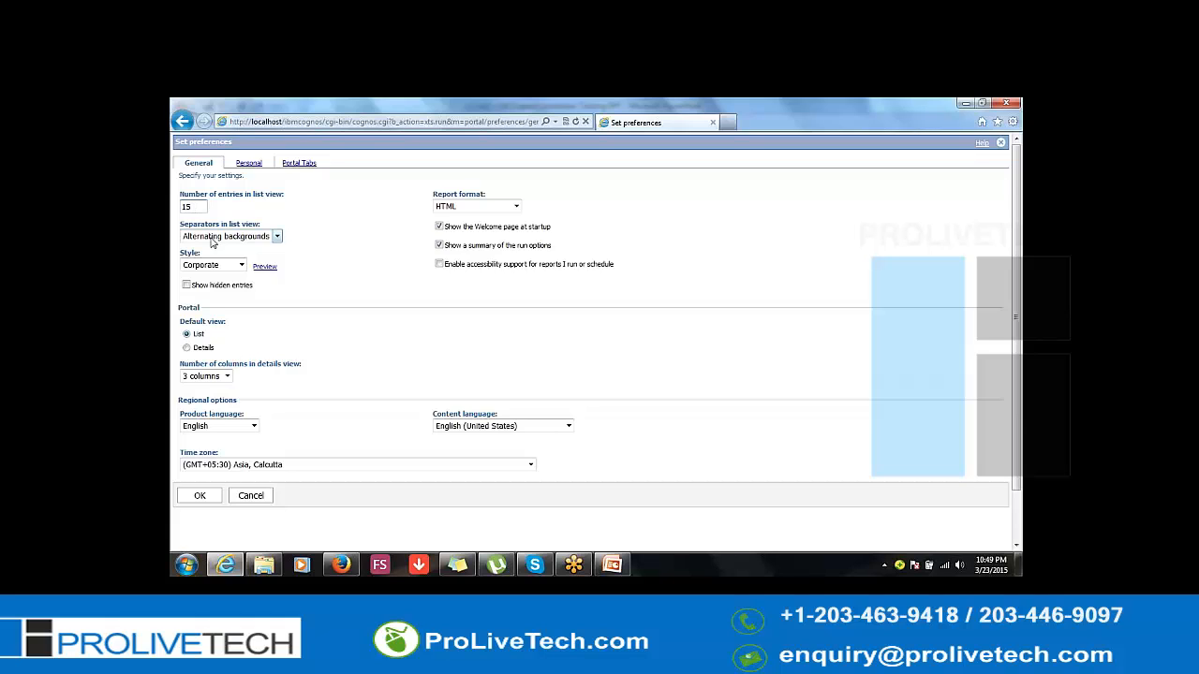
click(277, 237)
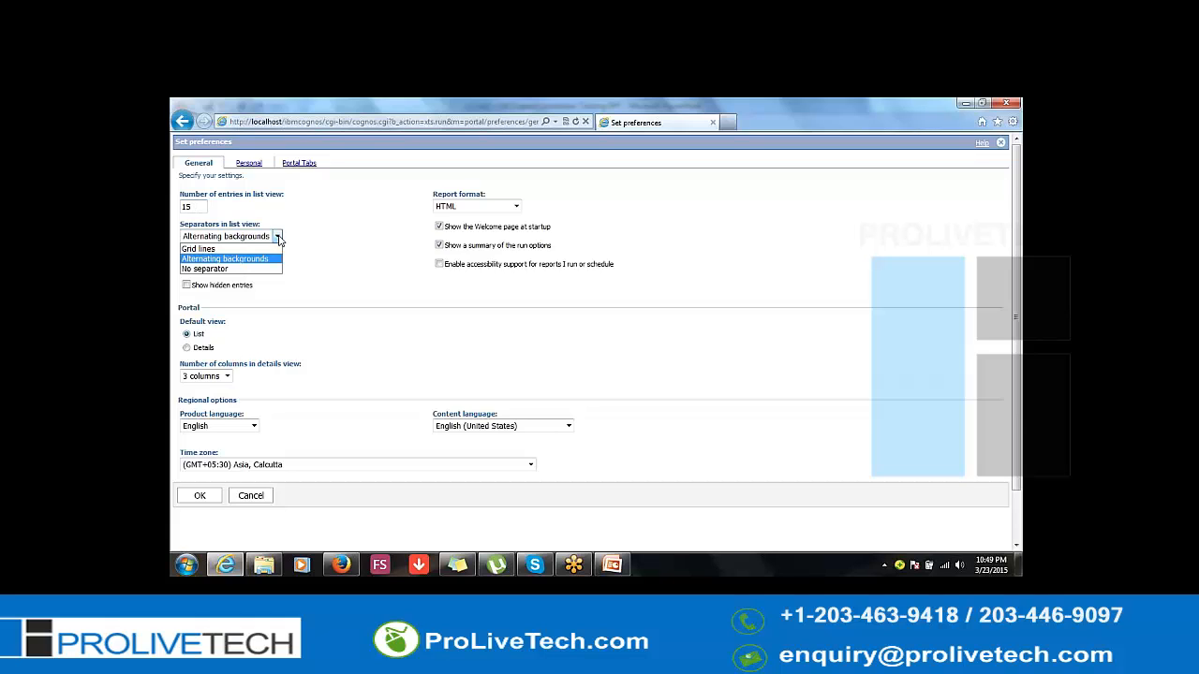
click(225, 270)
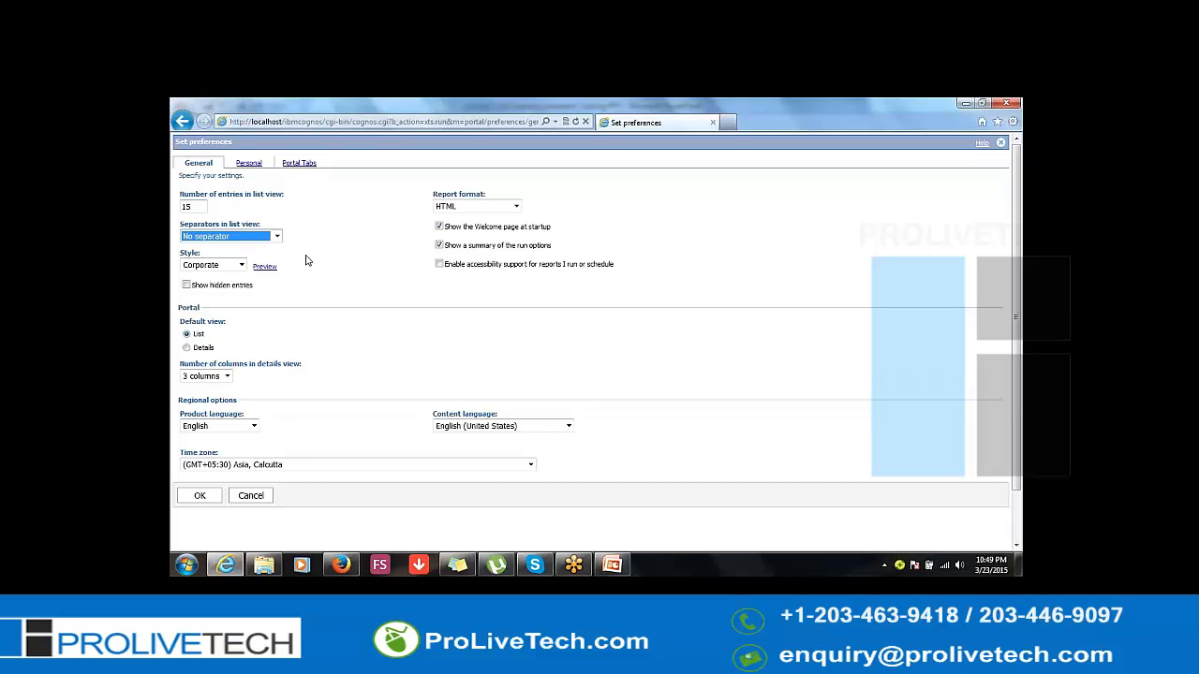
click(201, 496)
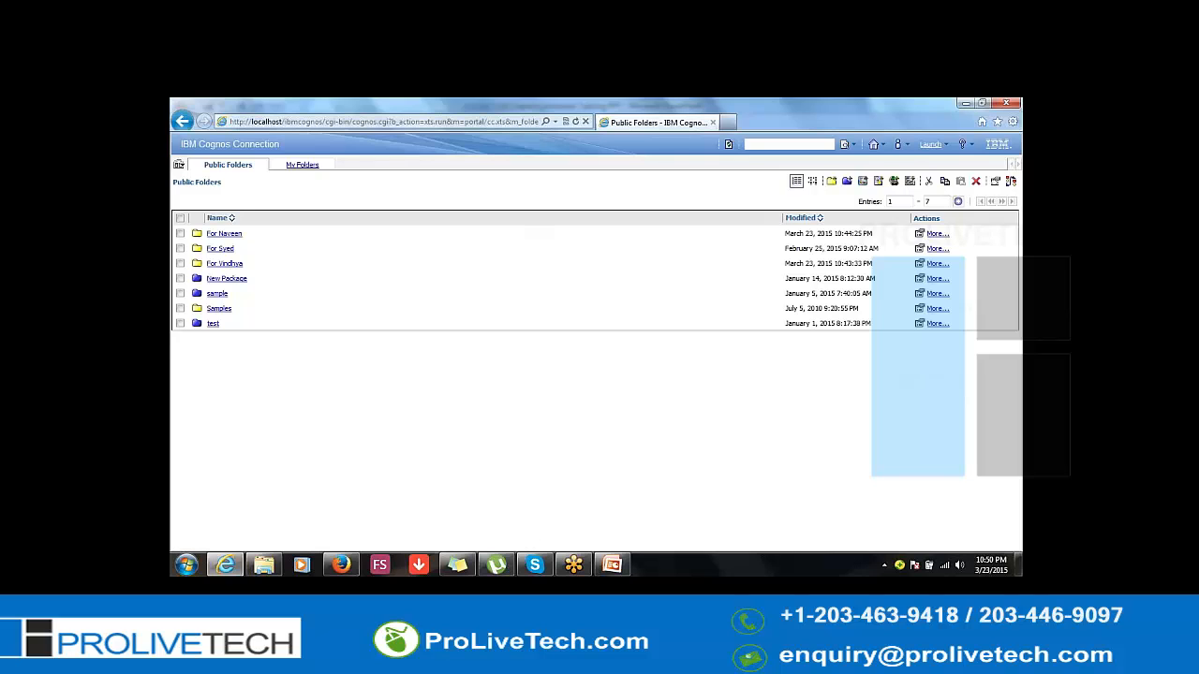
Set the list view separators in My Preferences to Alternating backgrounds and the number of entries in list view to 5
click(907, 148)
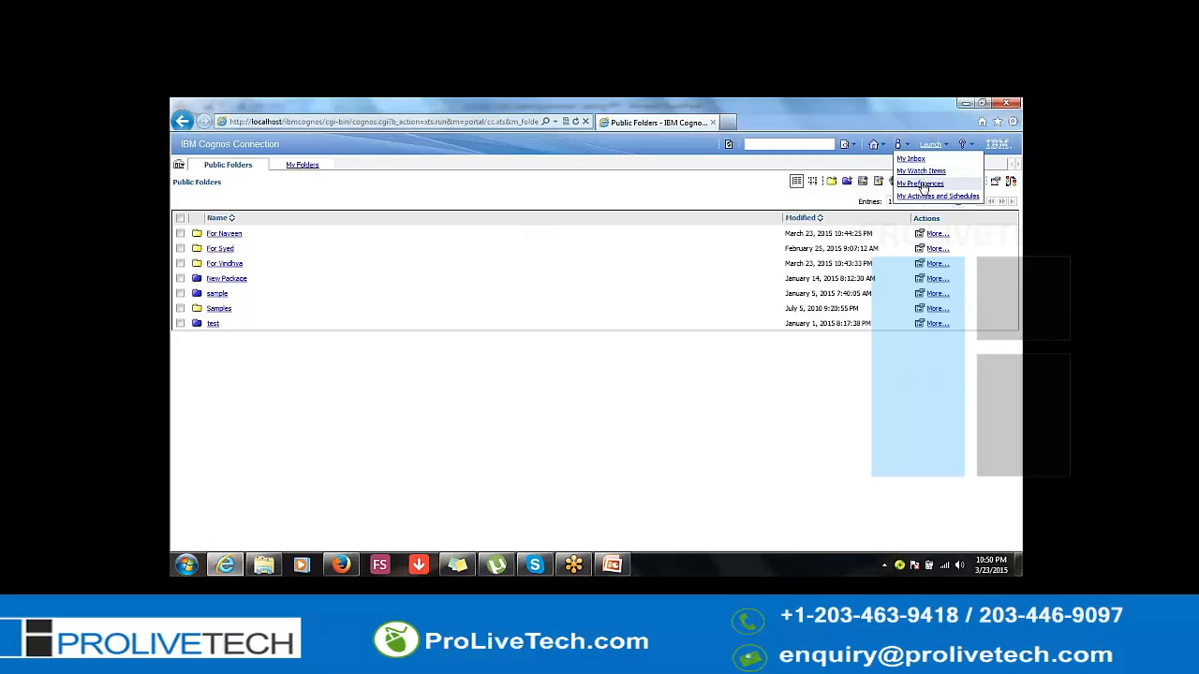
click(921, 184)
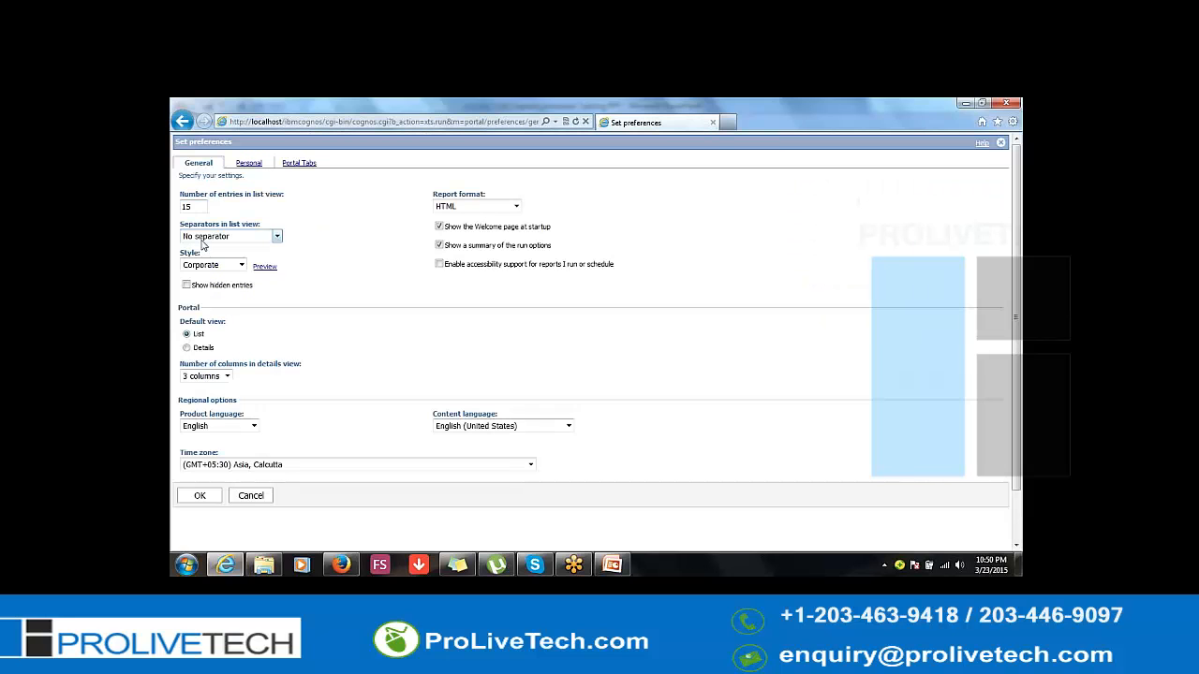
click(202, 239)
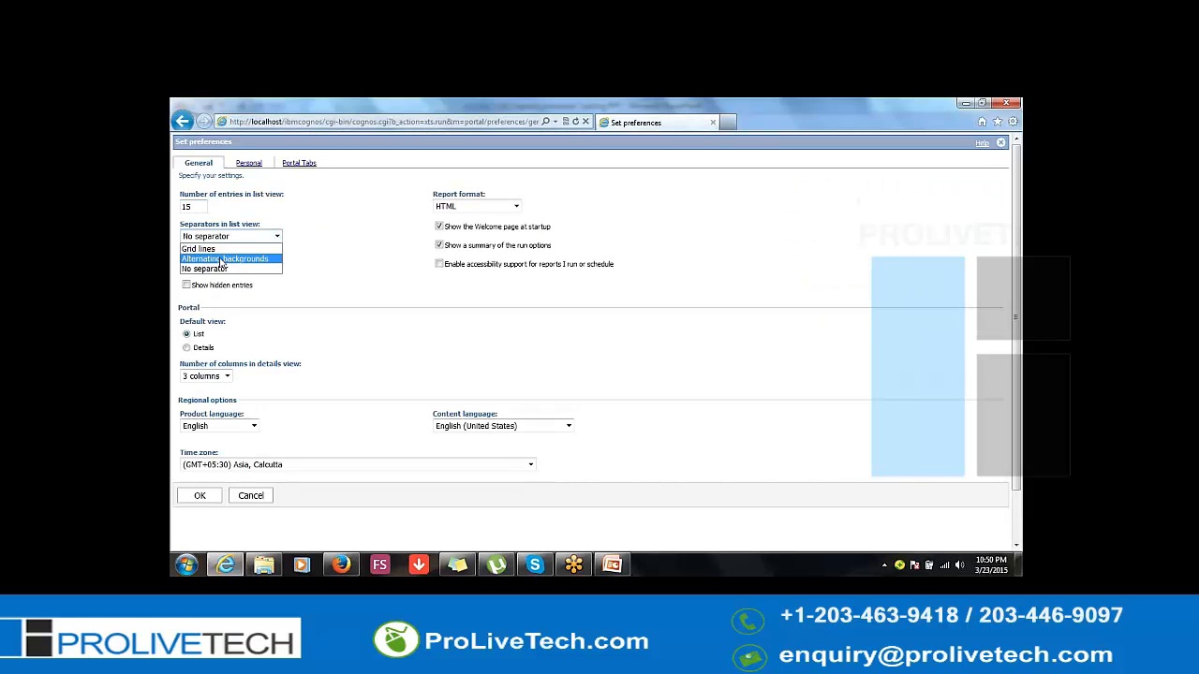
click(222, 259)
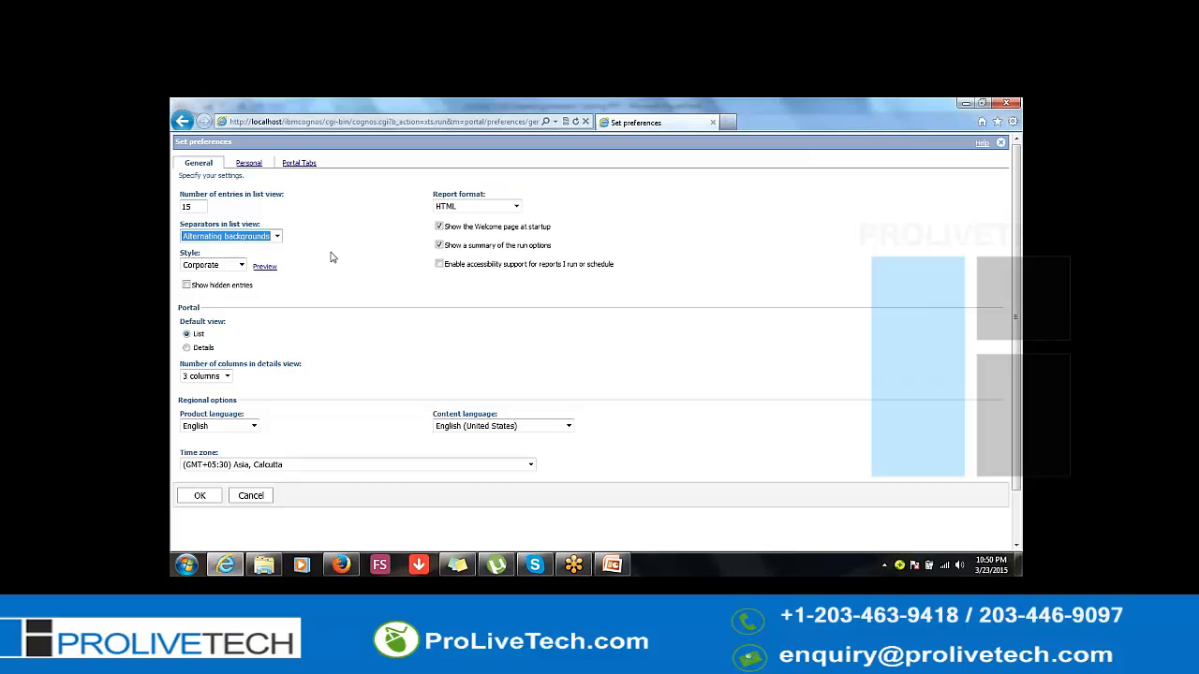
double_click(197, 207)
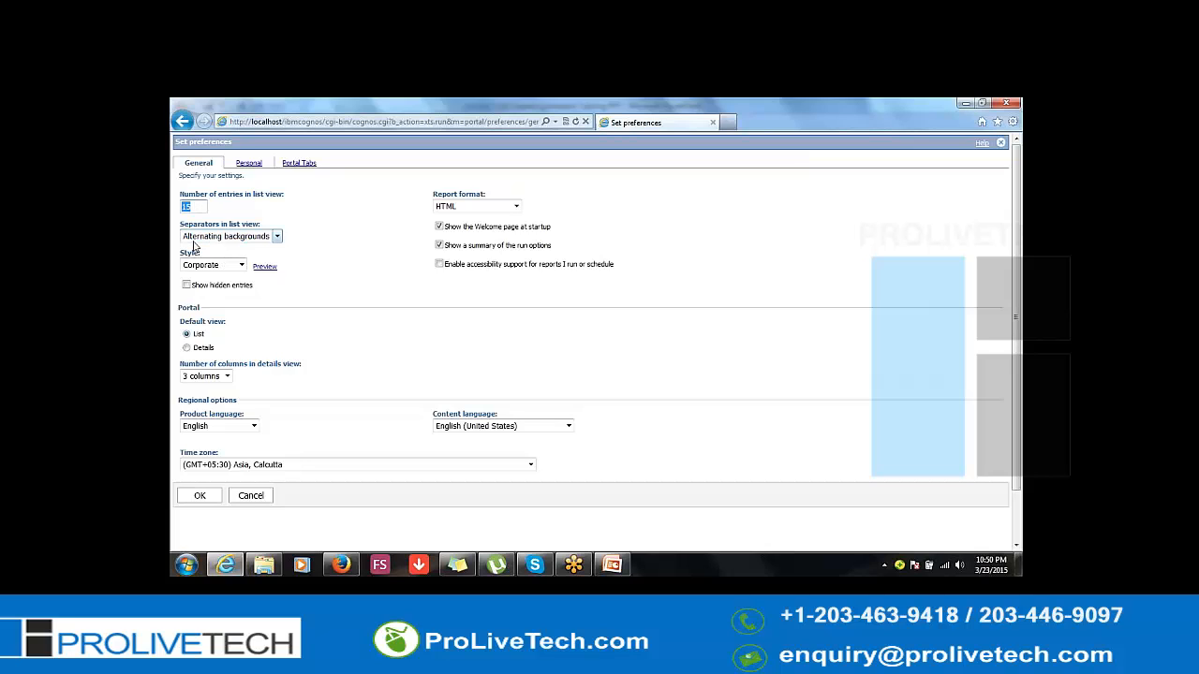
text(5)
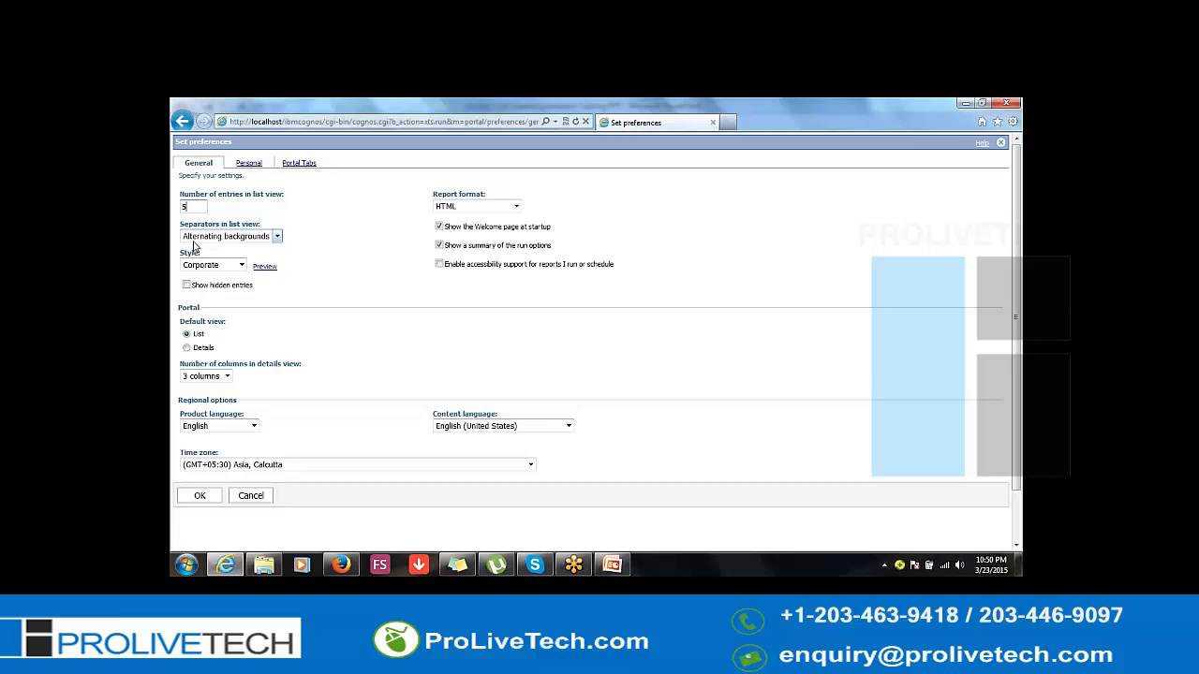
click(200, 496)
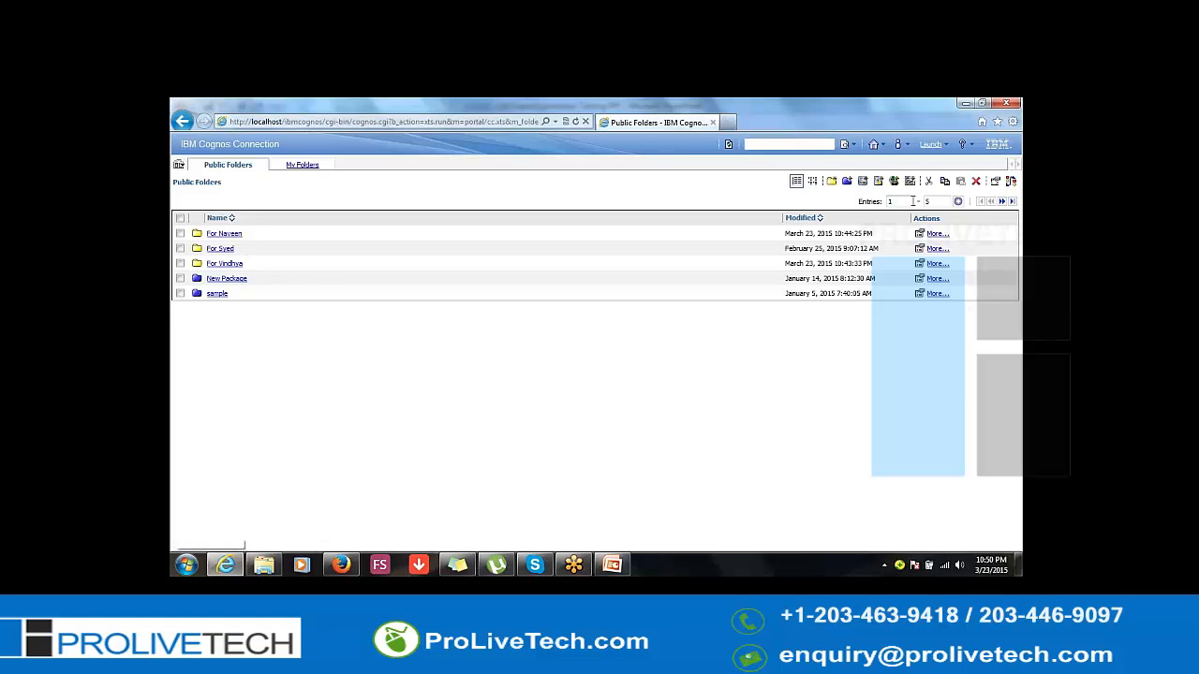
Page forward and back through the Public Folders list, and display entries 1 to 10
click(1000, 202)
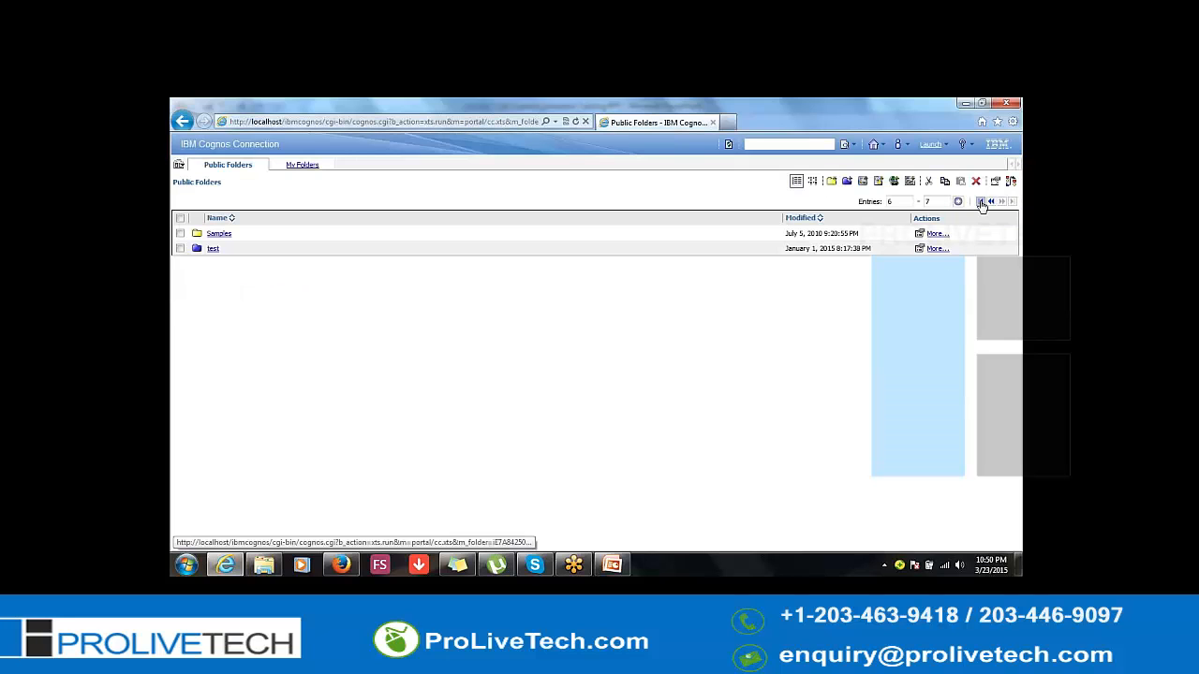
click(981, 202)
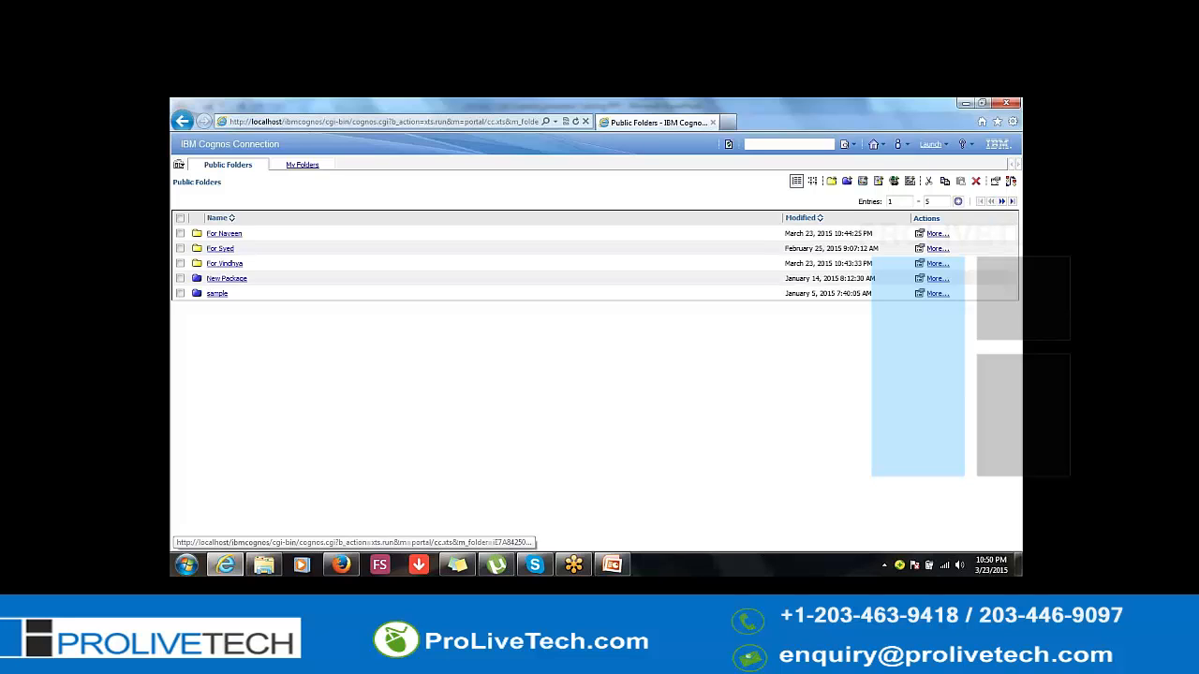
click(936, 202)
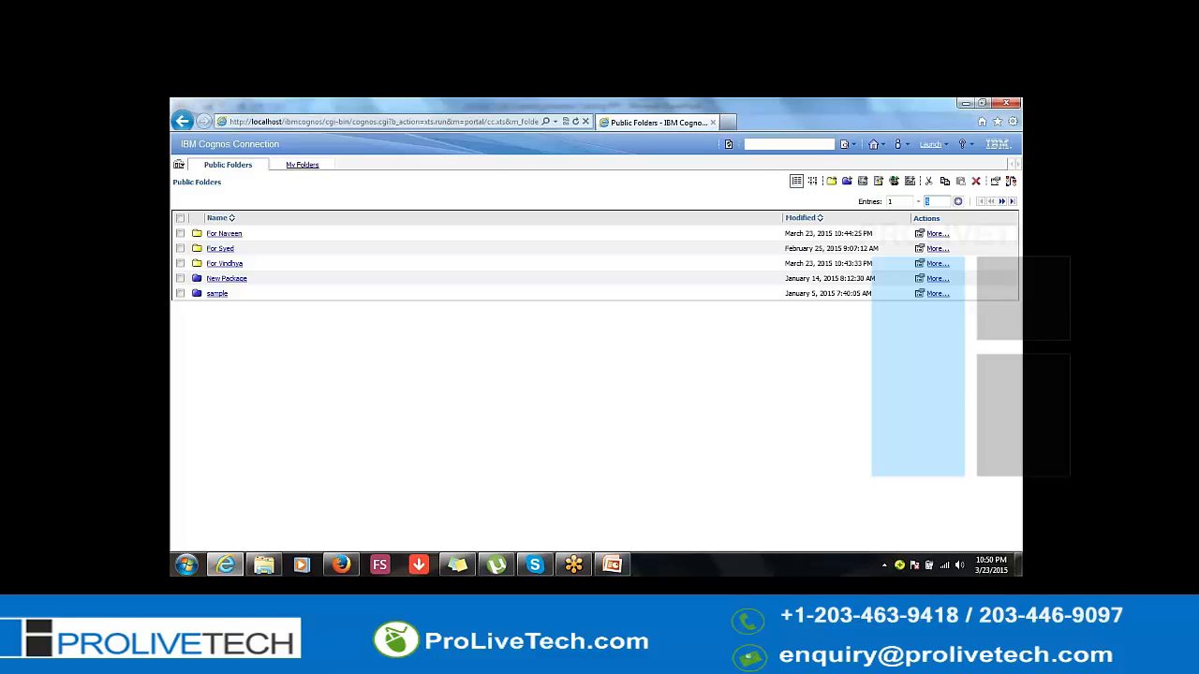
text(10)
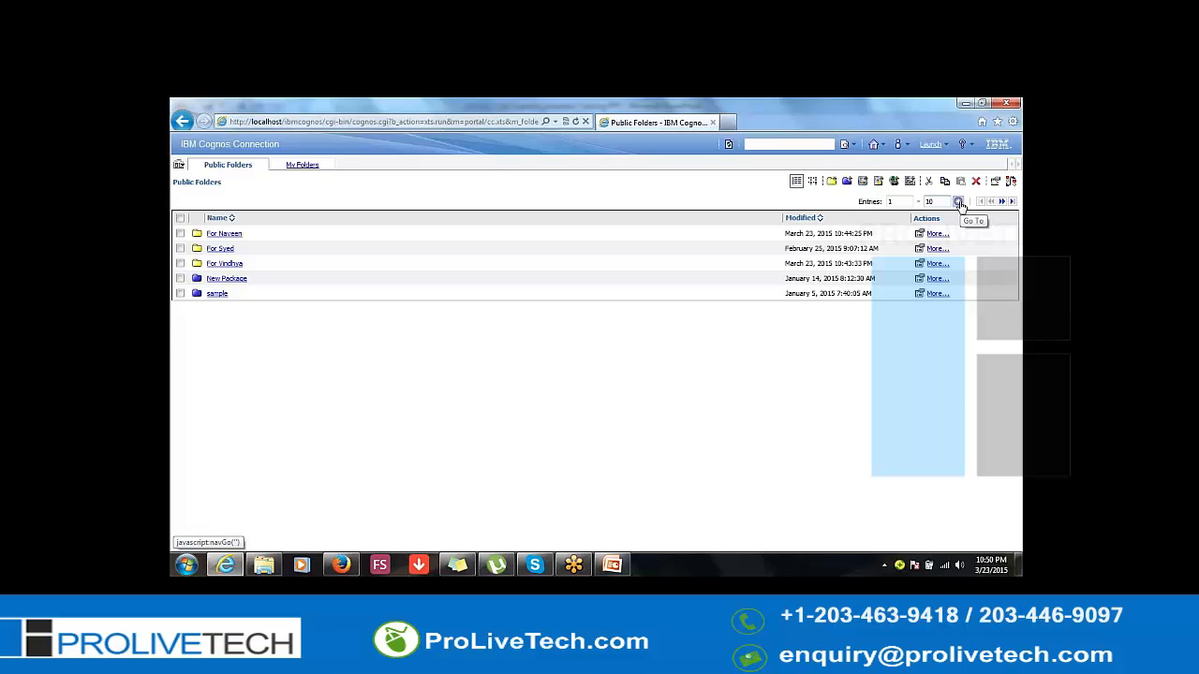
click(959, 203)
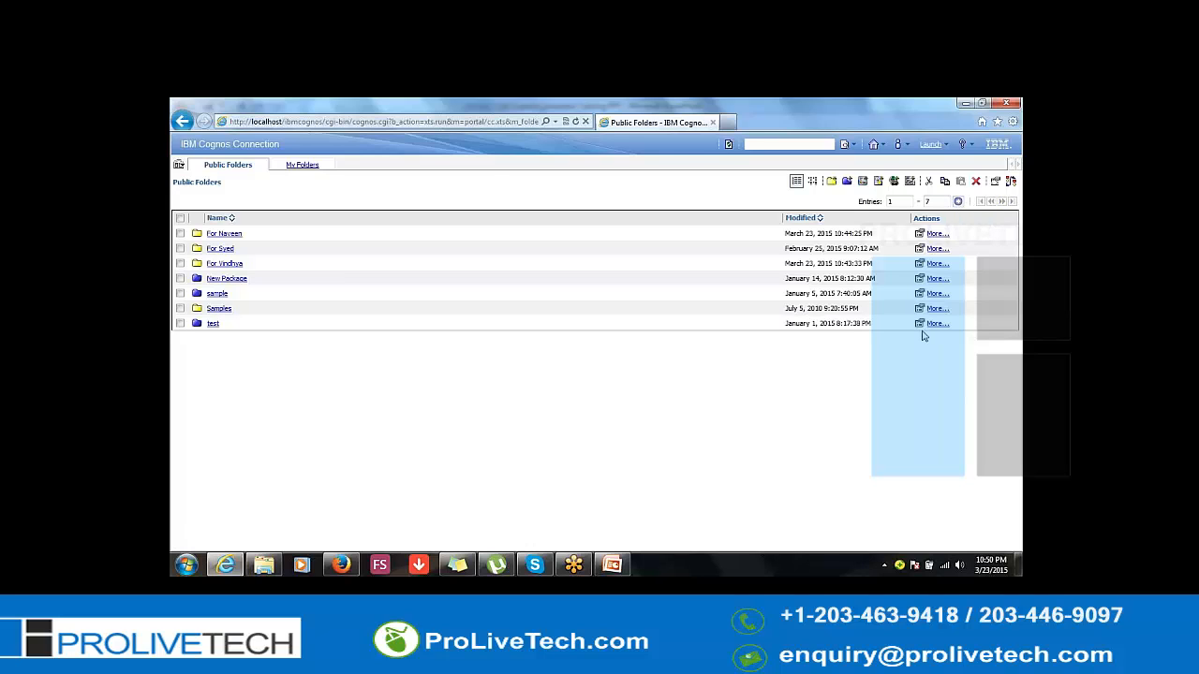
double_click(927, 202)
Set the number of entries in list view in My Preferences to 15
click(906, 146)
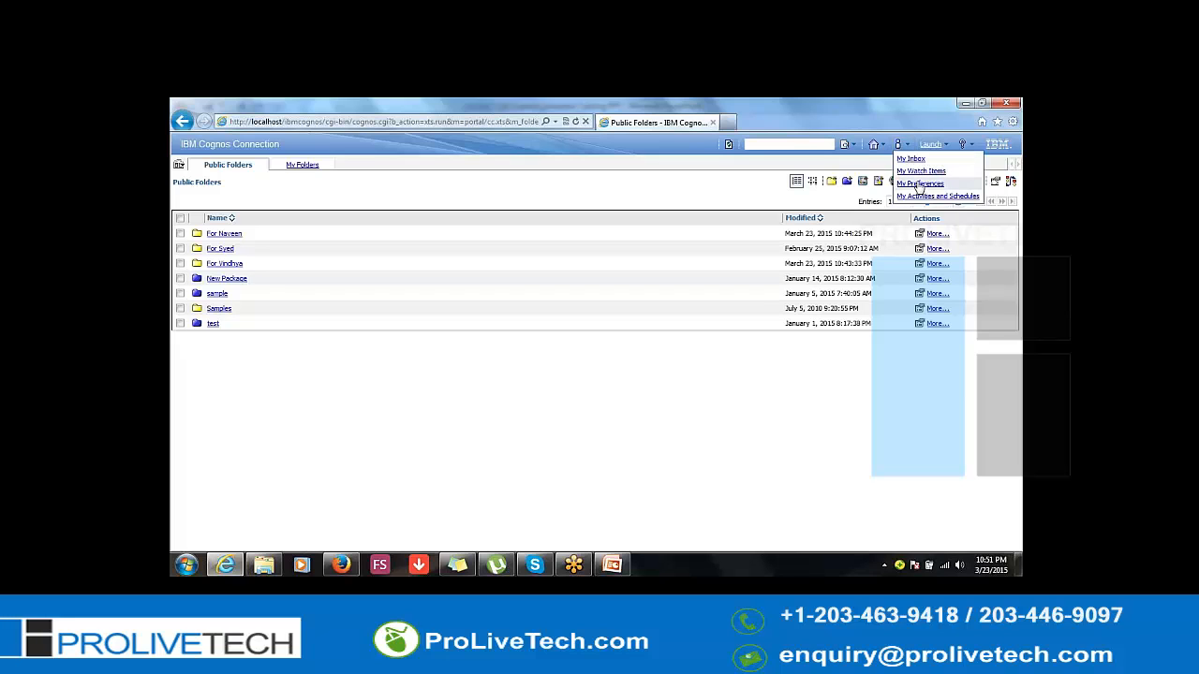
click(920, 184)
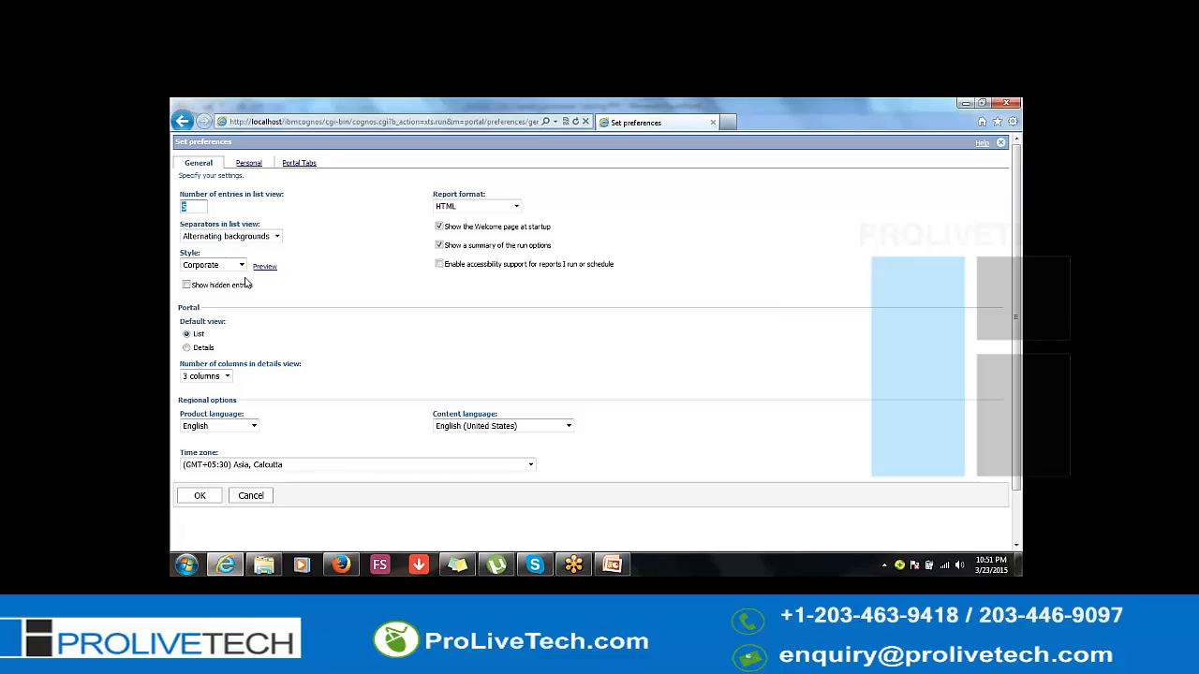
text(15)
click(199, 497)
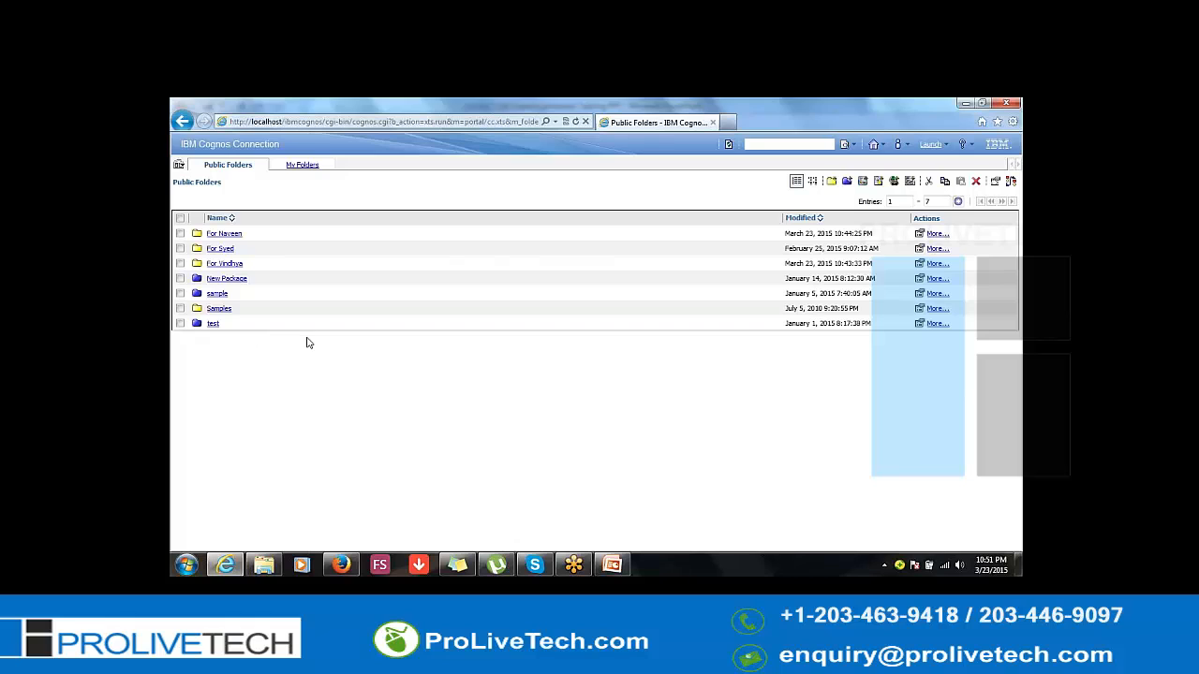
Check the Sample Template folder under Samples, and open Report Studio Report Samples in the GO Sales (query) package under Models
click(218, 310)
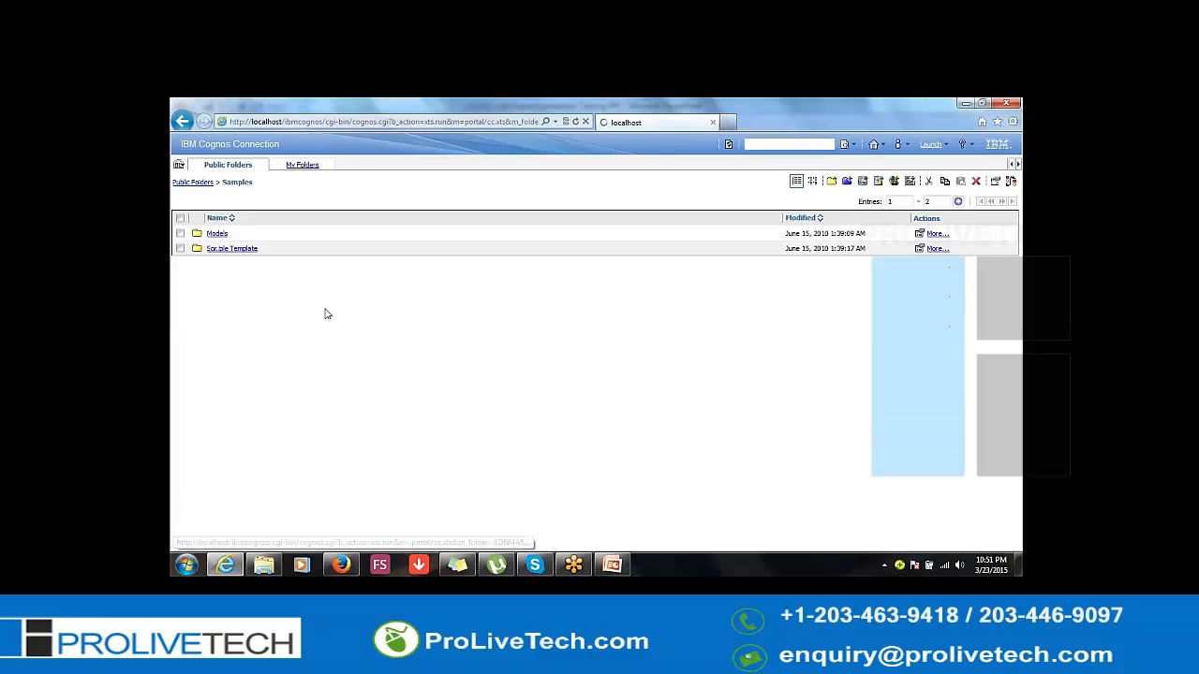
click(224, 249)
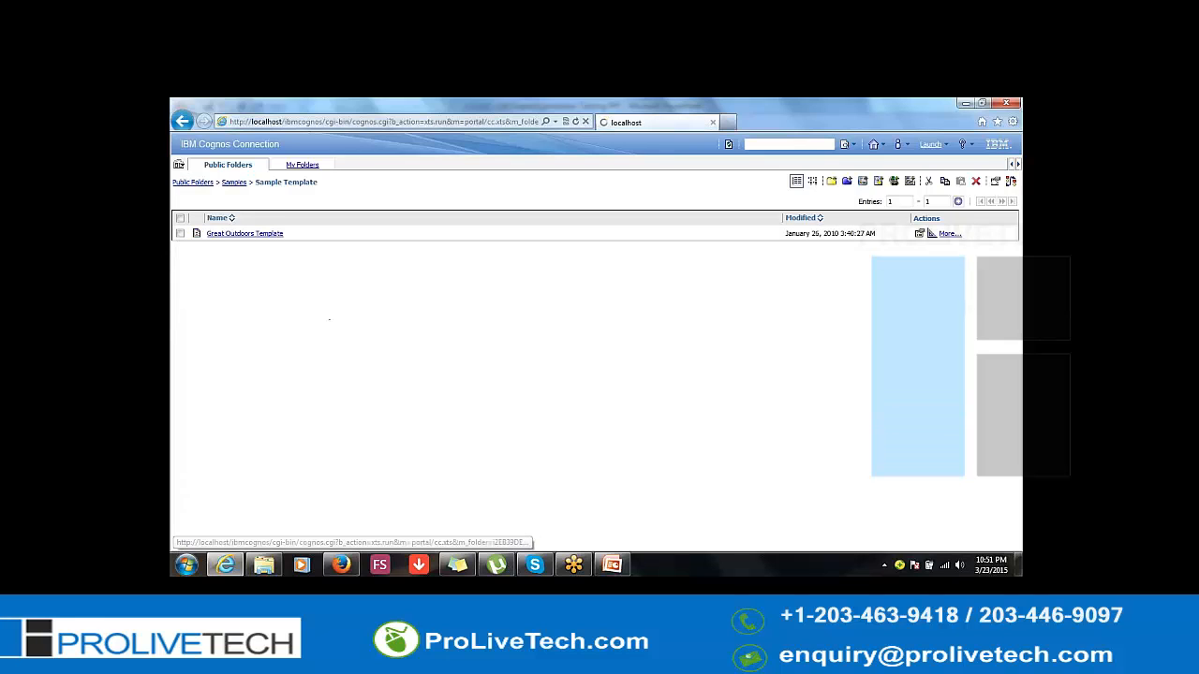
click(230, 182)
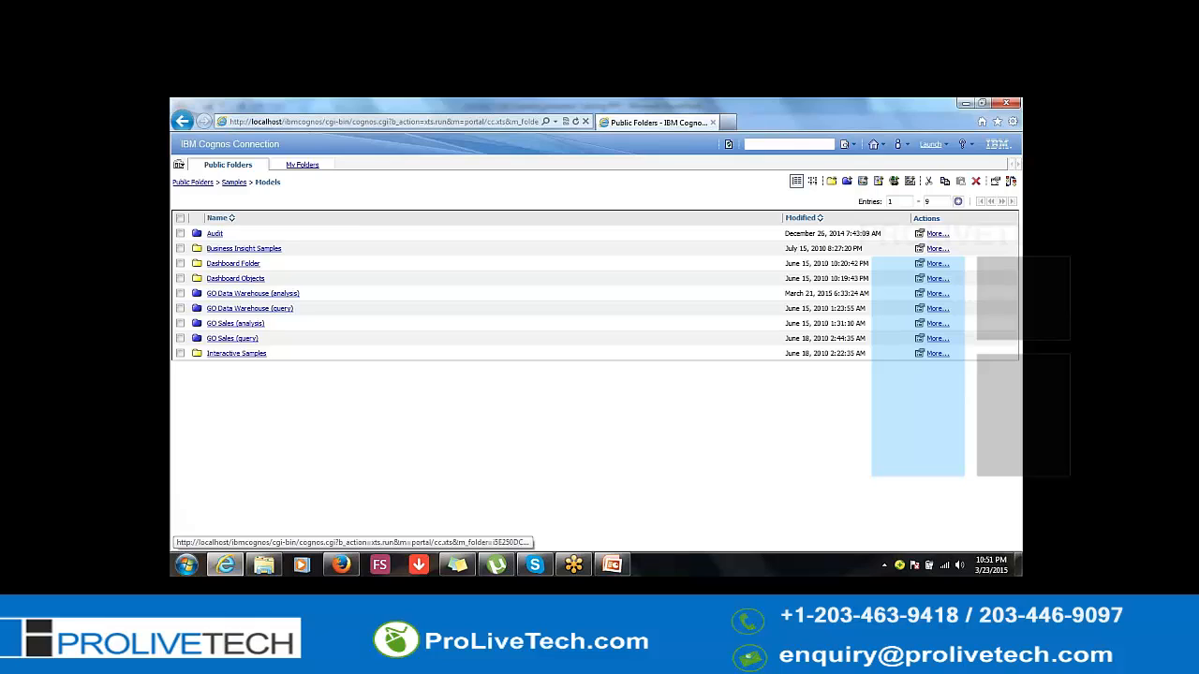
click(235, 342)
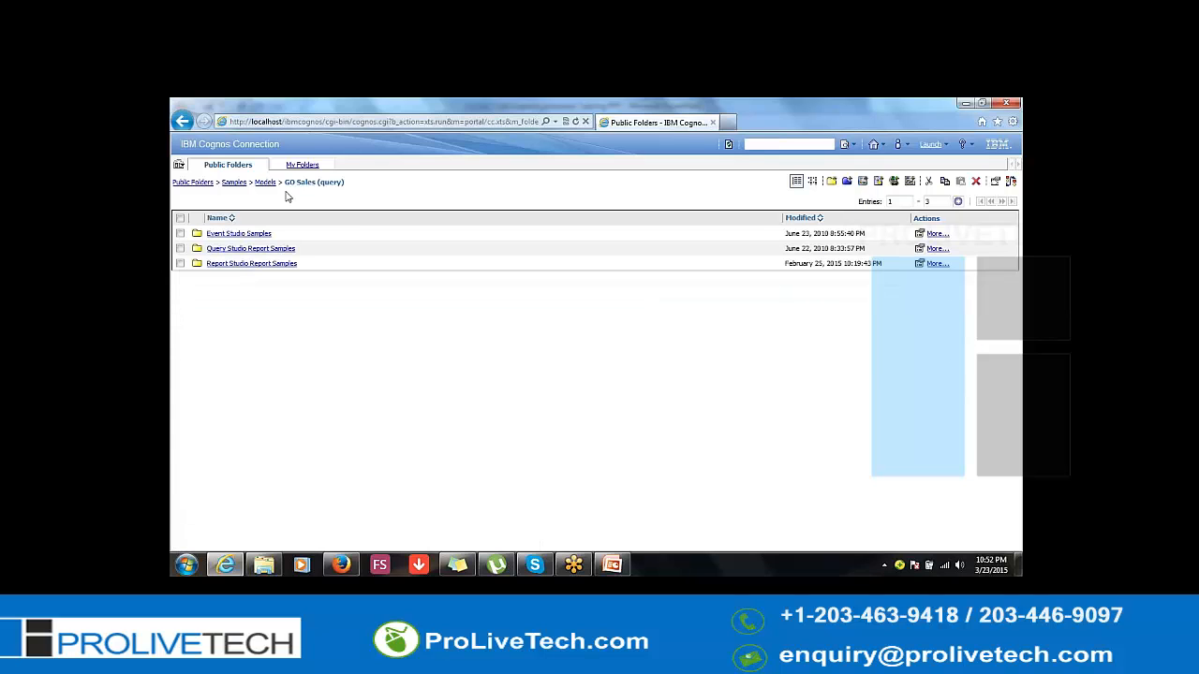
click(243, 264)
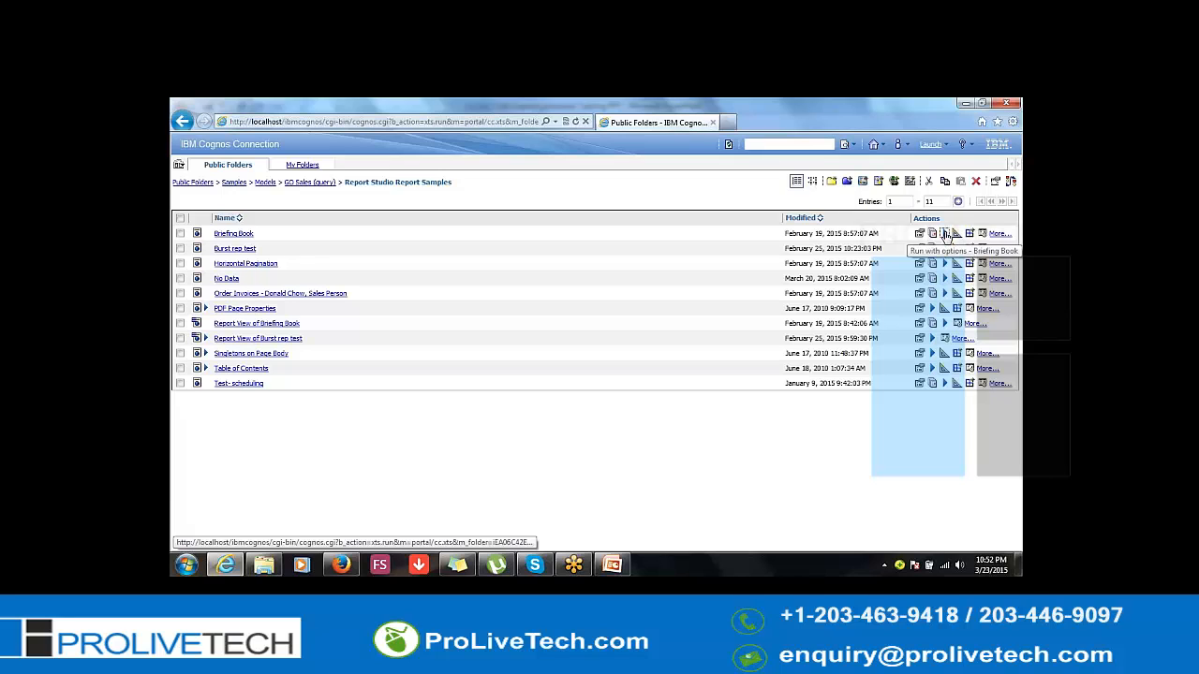
Run the Briefing Book report with options, using the Excel 2007 format, English (United States) and immediate viewing
click(944, 234)
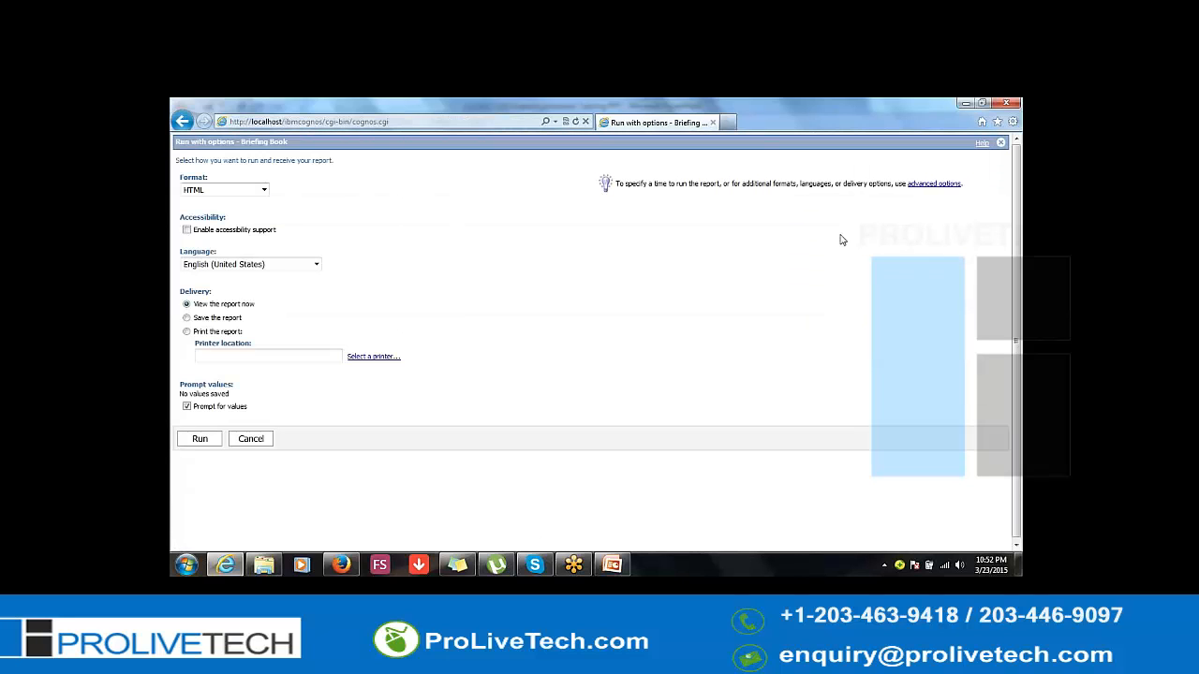
click(215, 189)
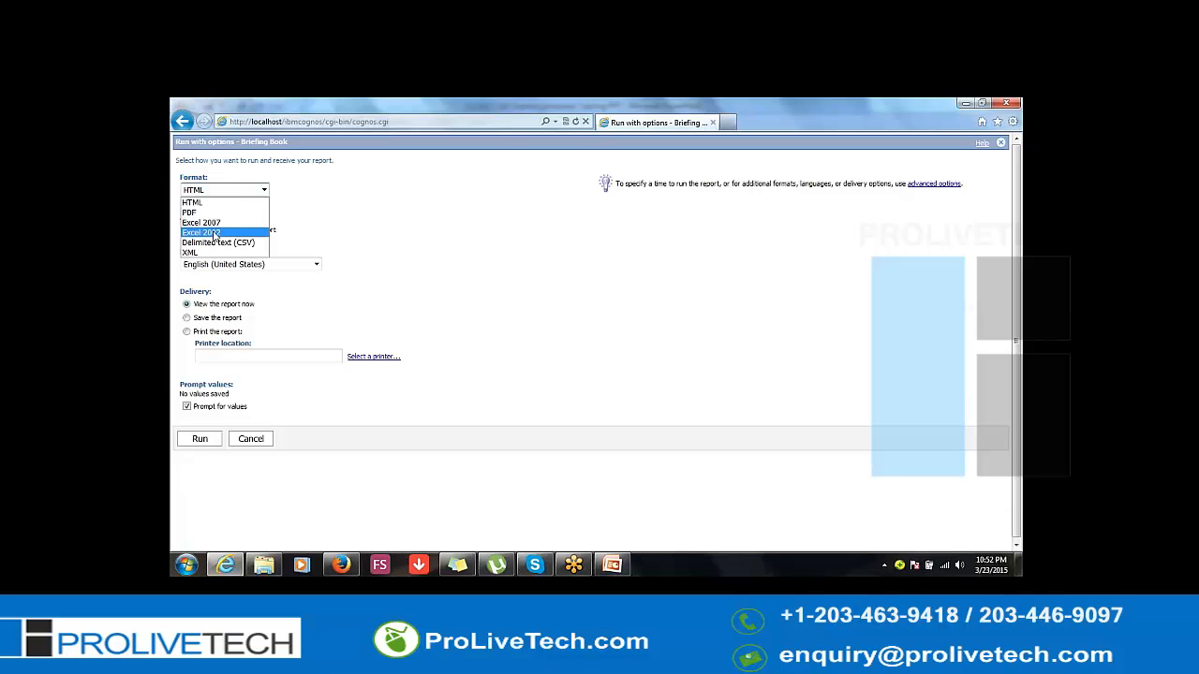
click(214, 223)
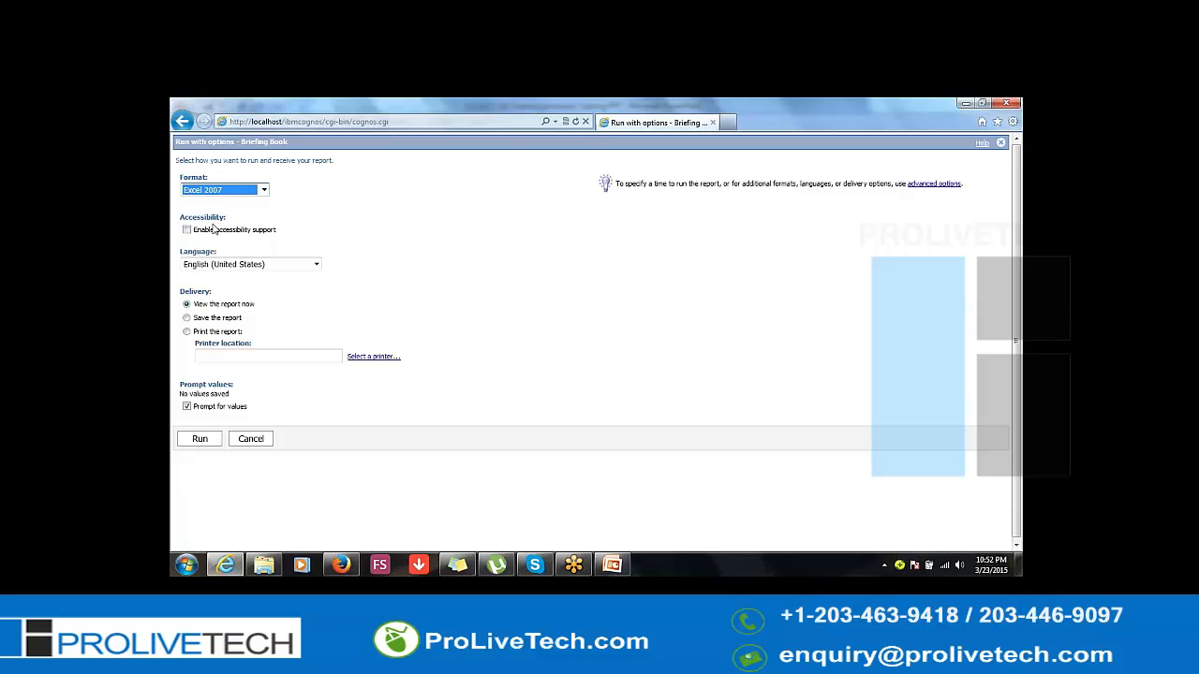
click(216, 264)
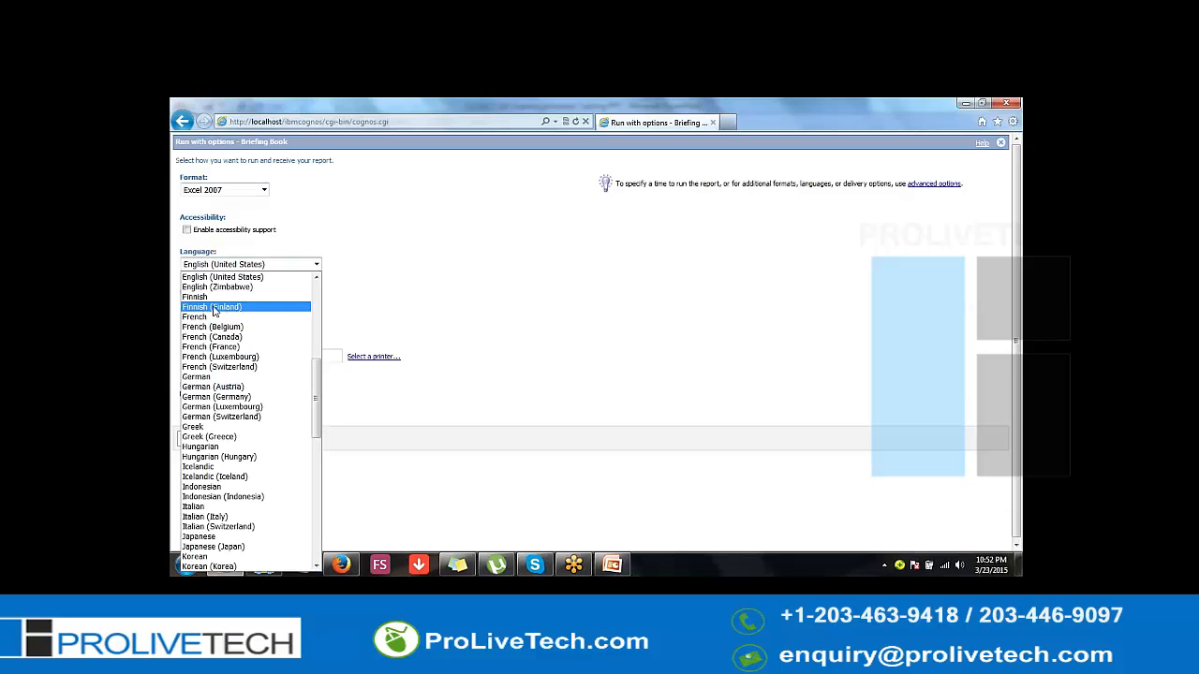
click(382, 307)
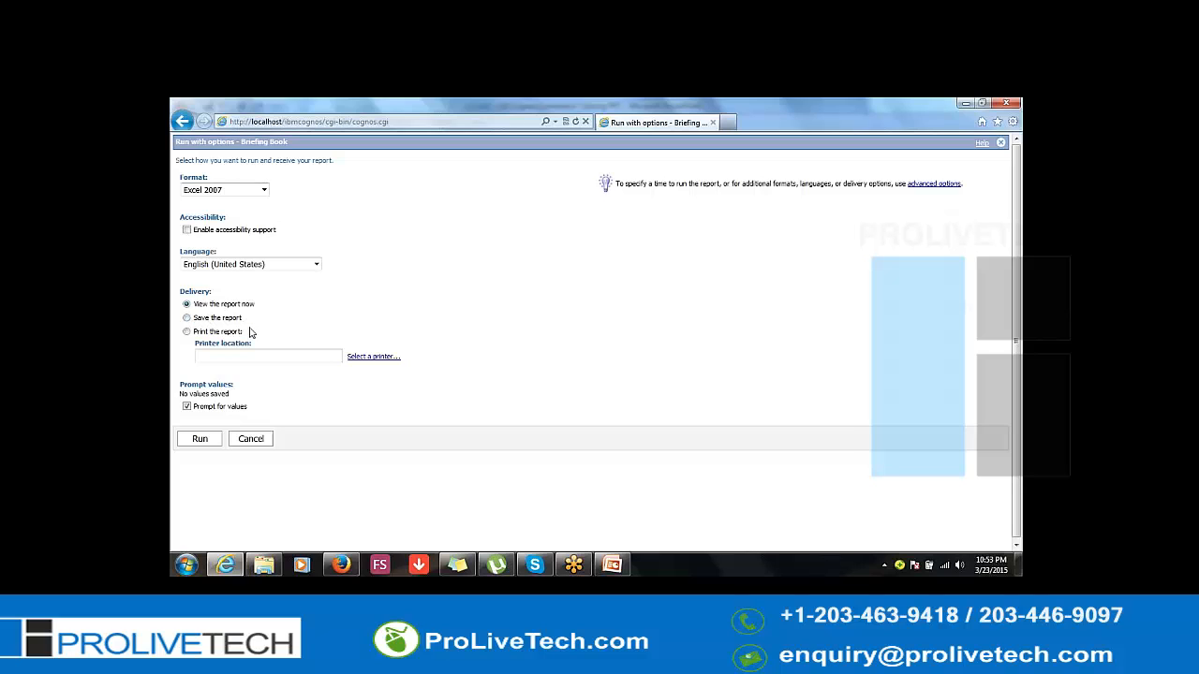
click(225, 356)
click(201, 440)
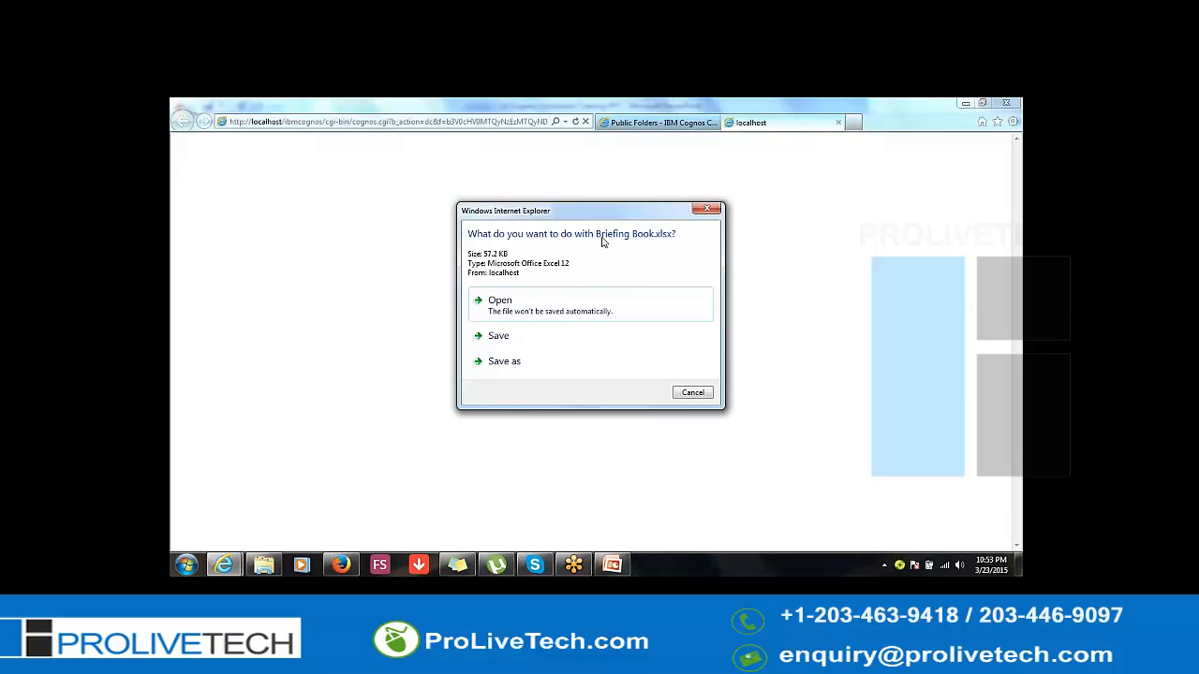
Open Briefing Book.xlsx in Microsoft Excel, maximize its window and review the title sheet
click(528, 305)
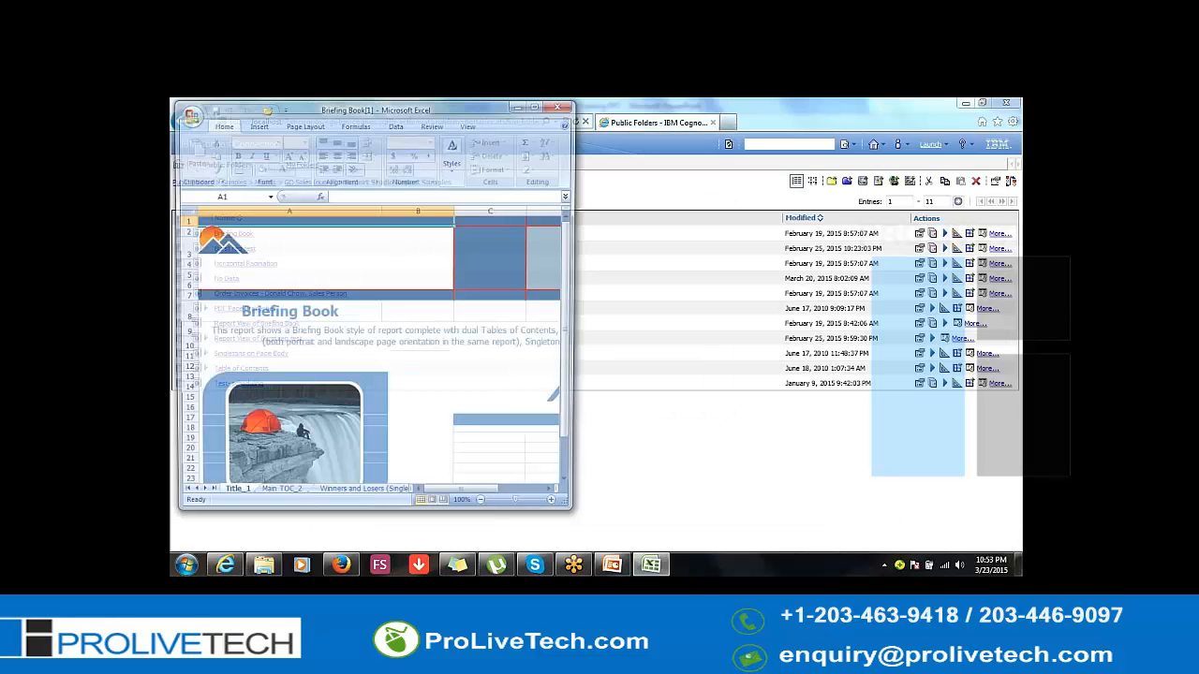
click(539, 107)
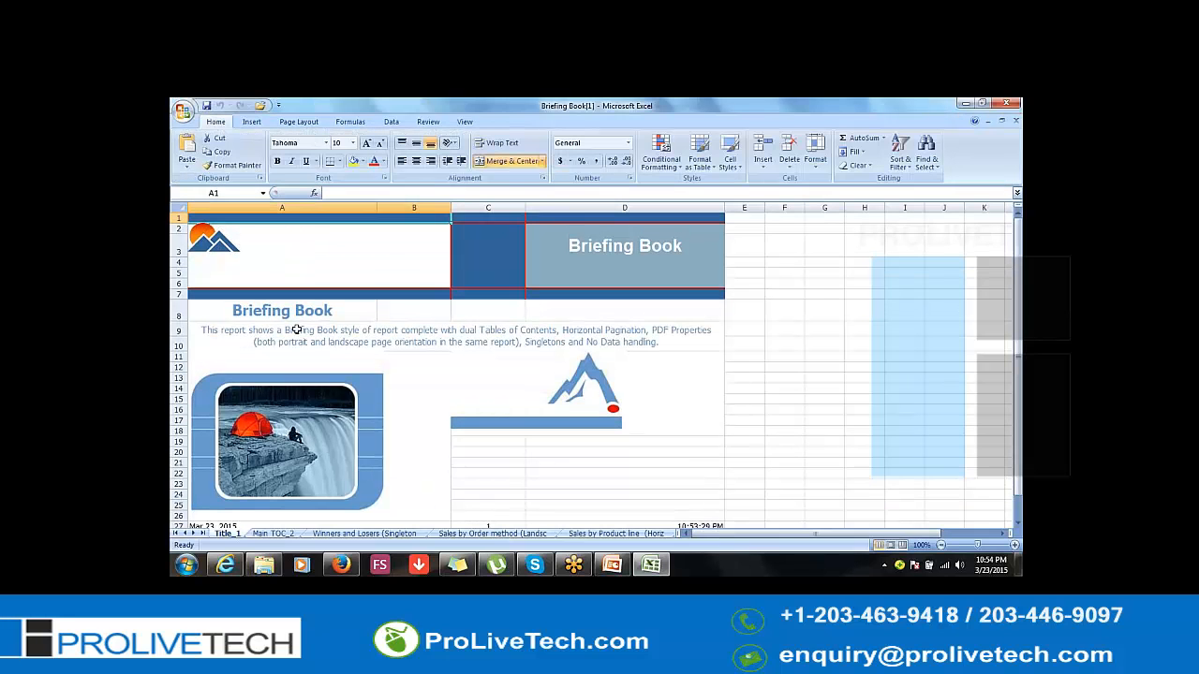
scroll(296, 329, down, 2)
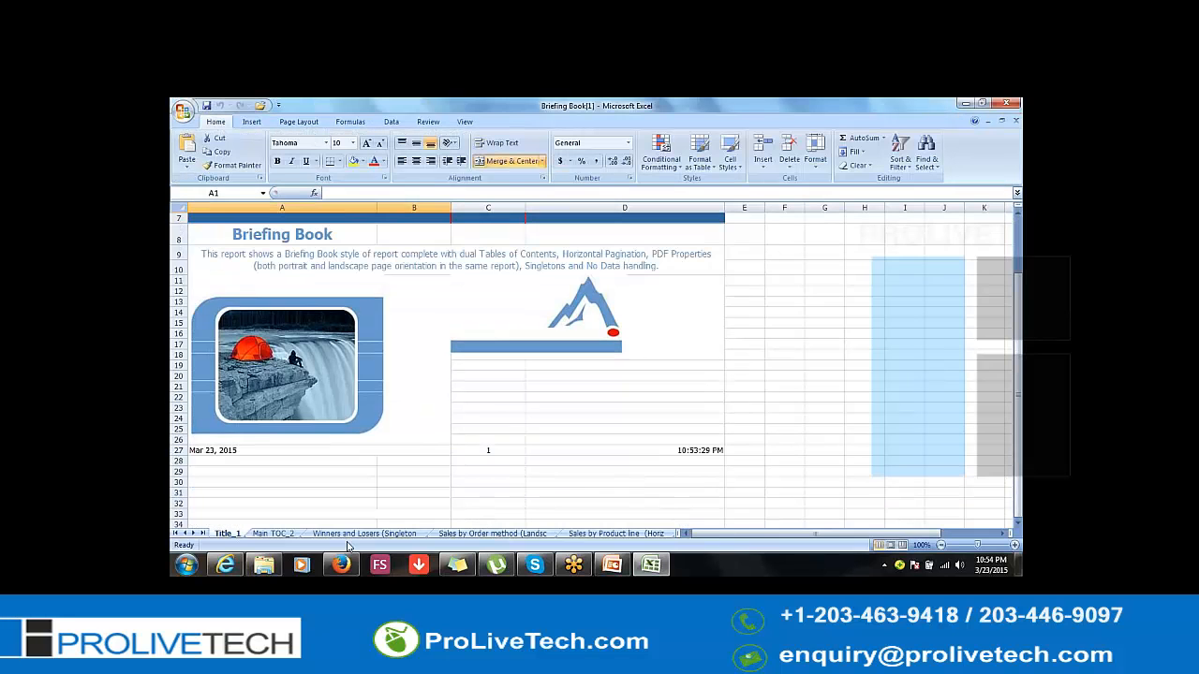
Review the Winners and Losers and Sales by Order method sheets, examining yearly quantity and revenue per order method, and close the workbook
click(365, 533)
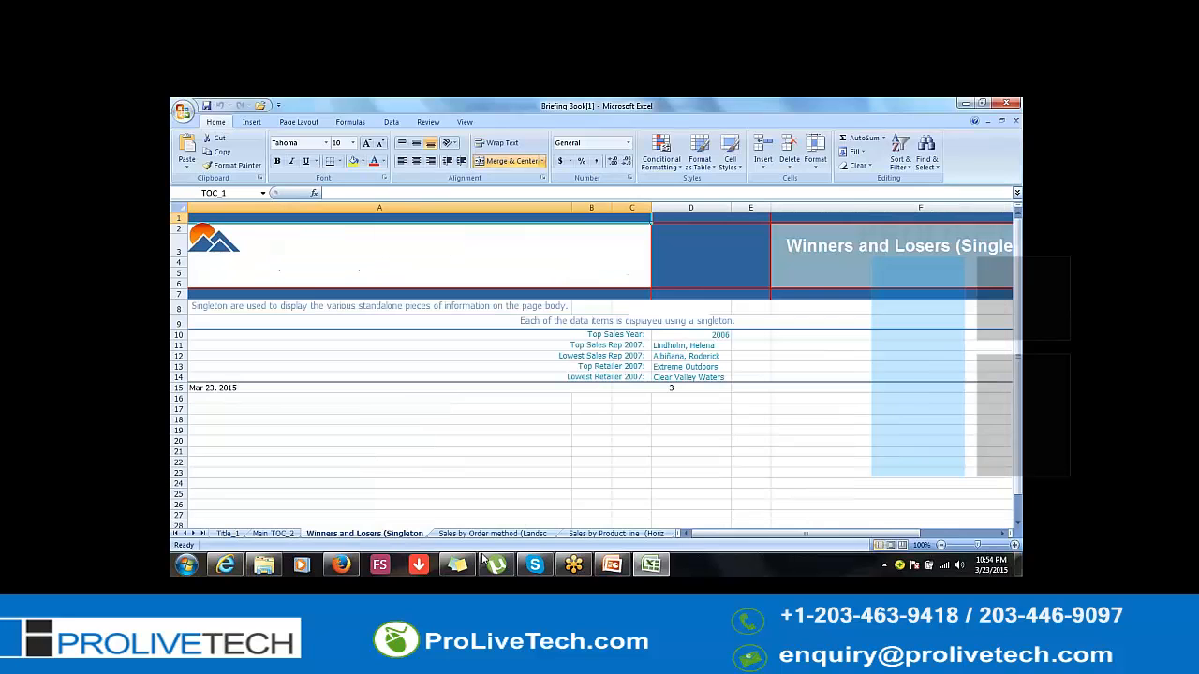
click(487, 533)
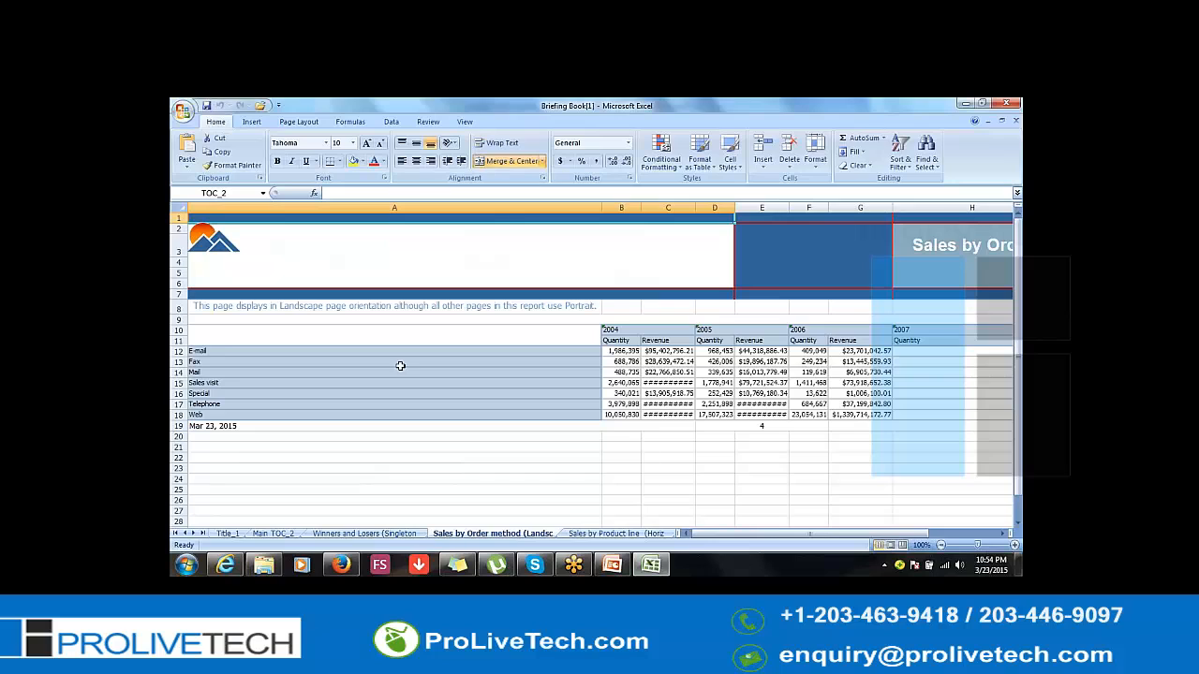
drag(257, 351, 259, 415)
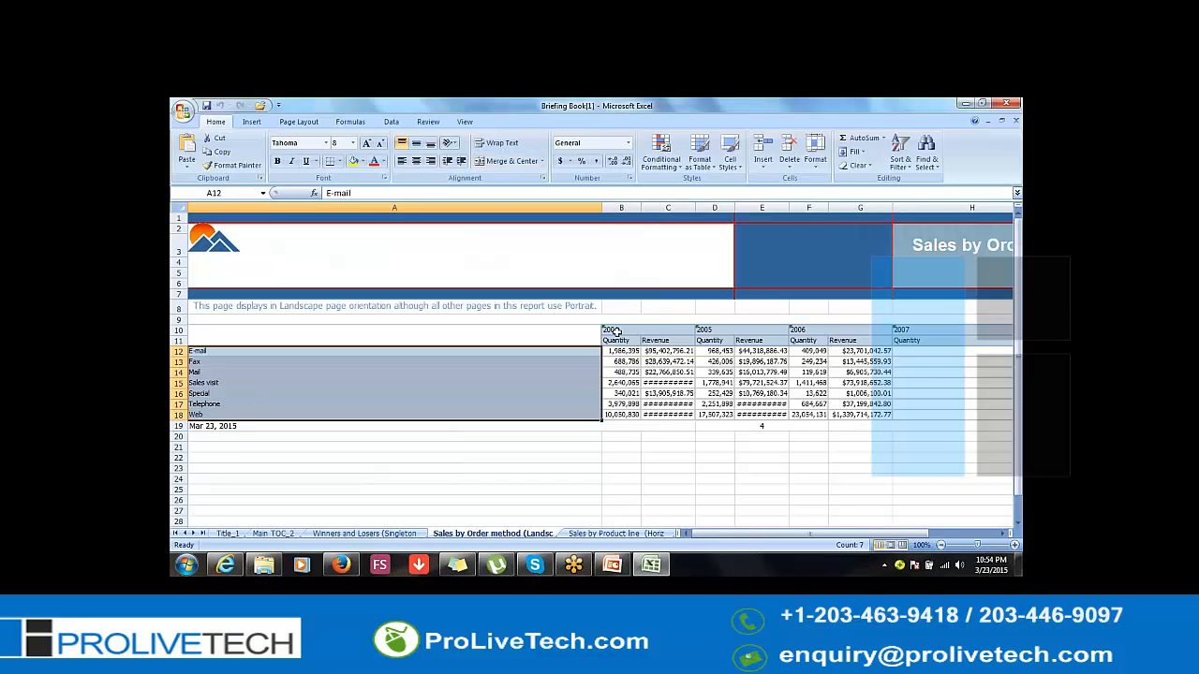
click(611, 331)
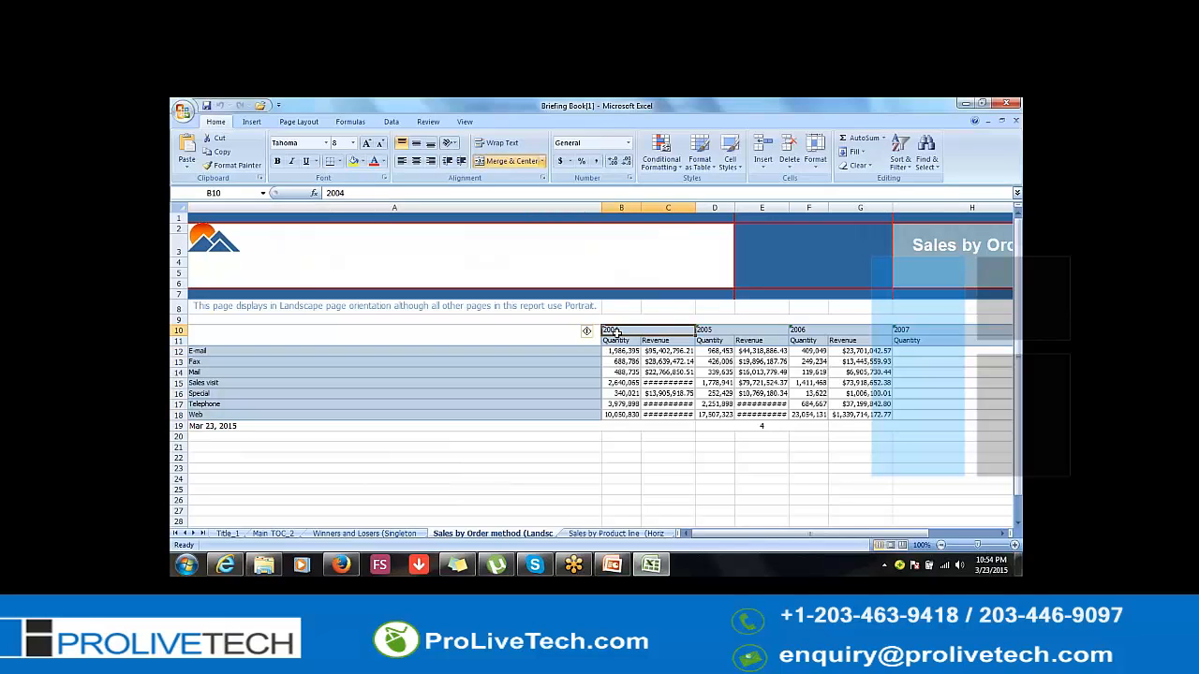
click(621, 340)
click(653, 341)
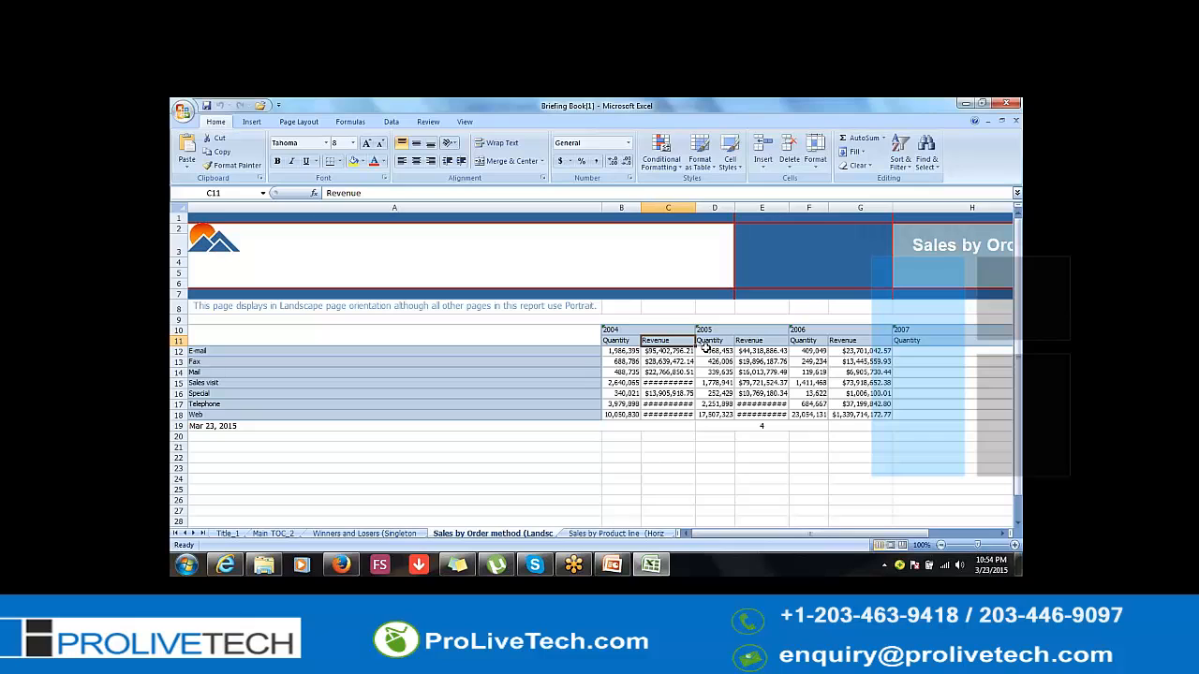
click(798, 330)
drag(801, 333, 852, 404)
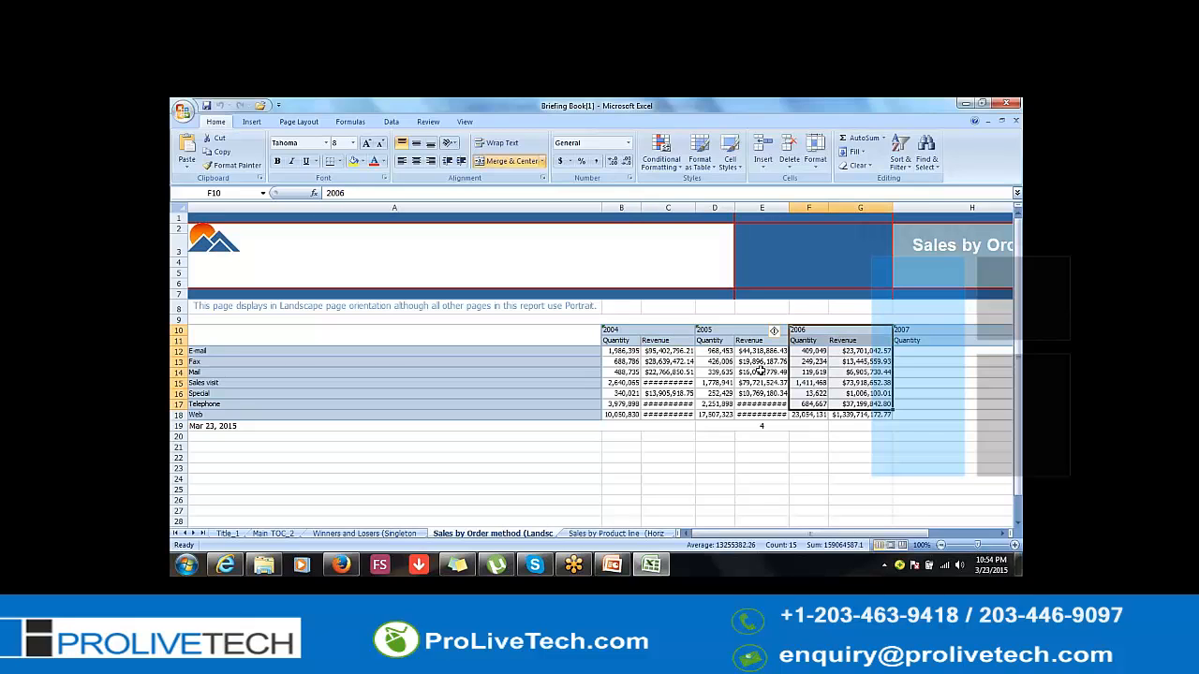
drag(716, 332, 750, 393)
drag(623, 332, 647, 424)
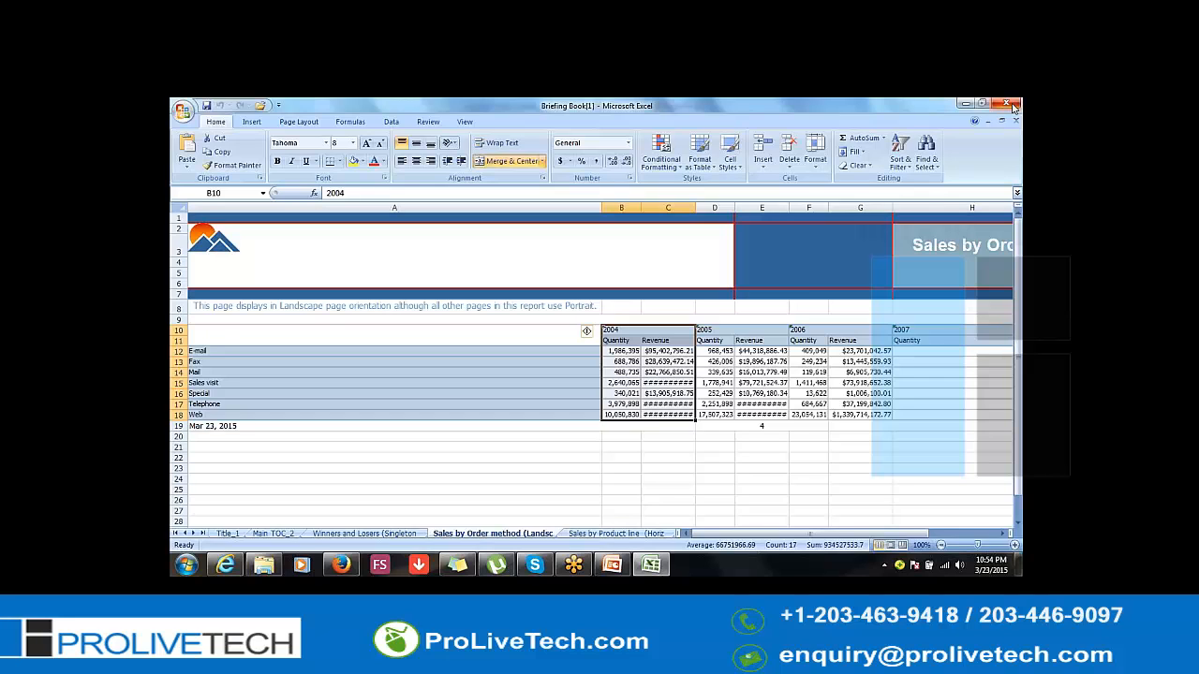
click(1010, 105)
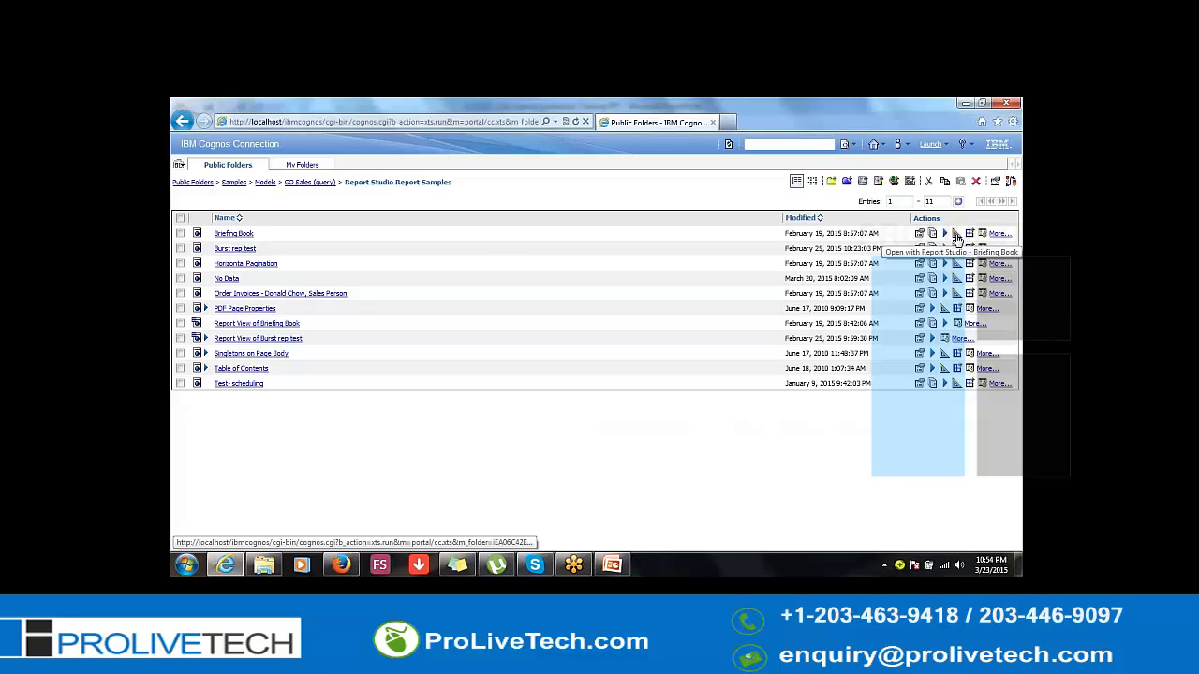
Open the Briefing Book report in Report Studio, examine its Table of Contents and Sales by Order method pages, and close it
click(956, 235)
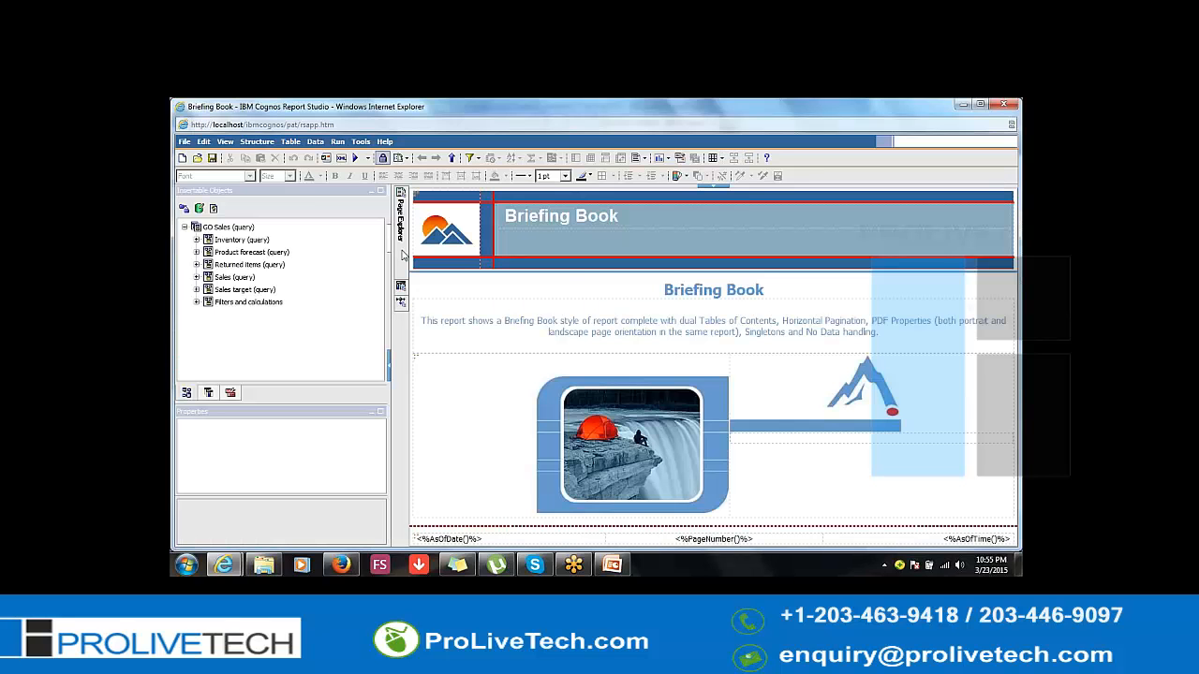
mouse_move(401, 220)
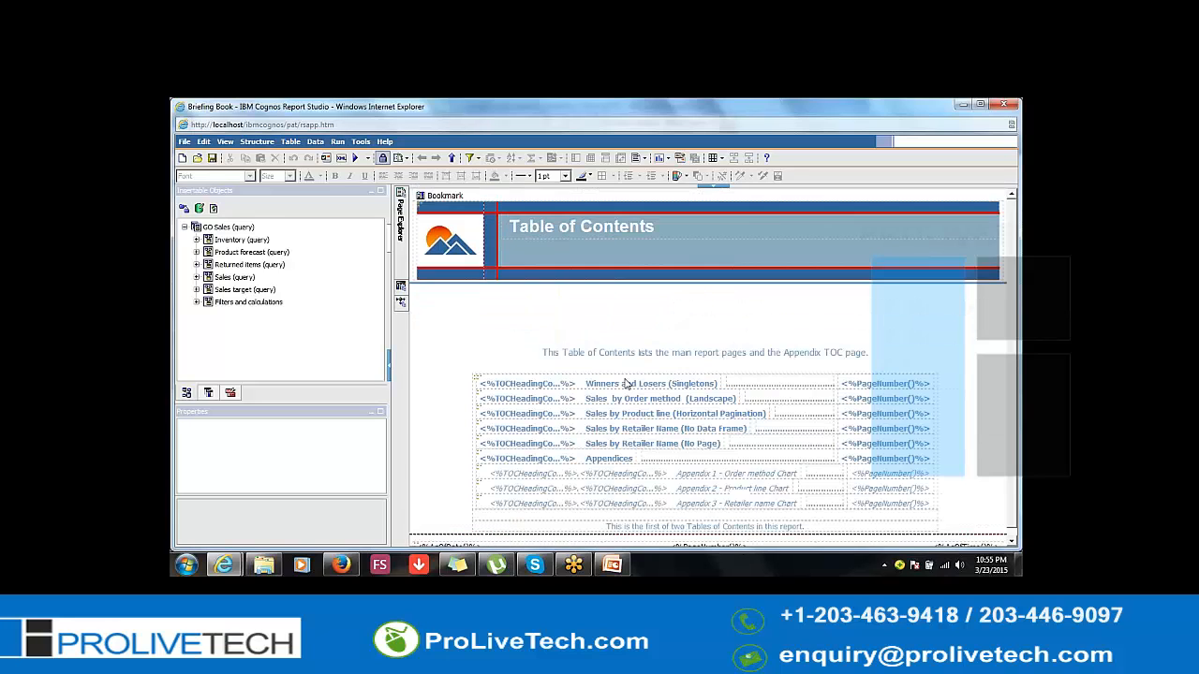
mouse_move(403, 253)
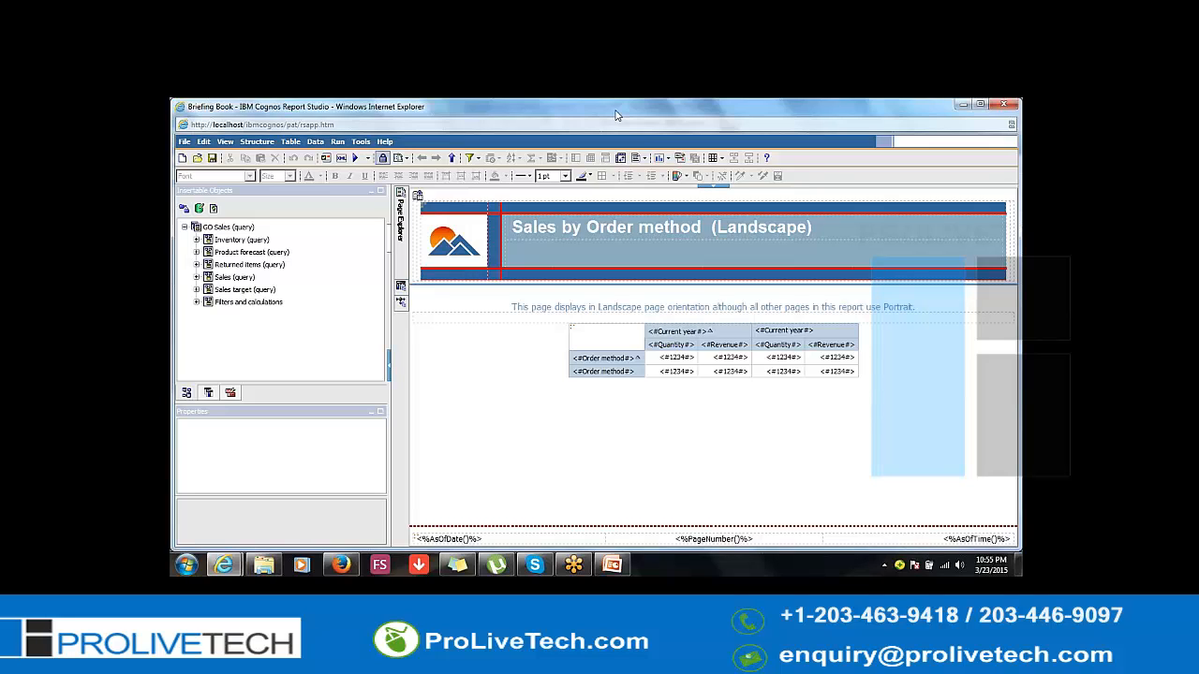
click(1010, 107)
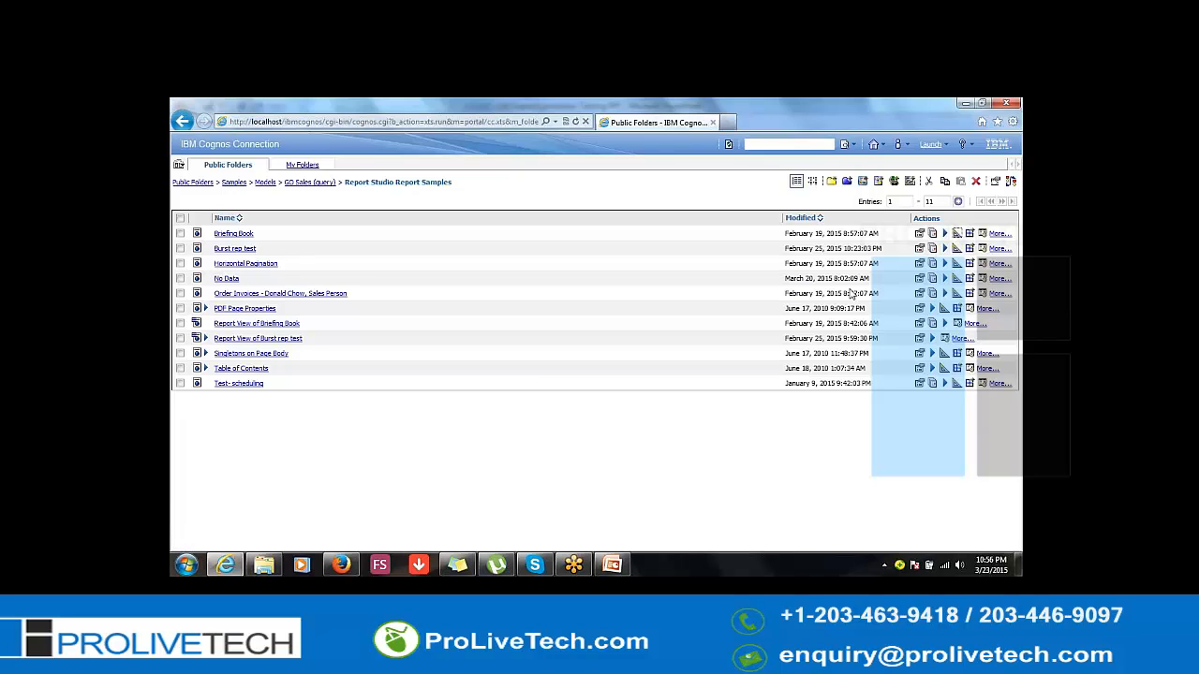
Create a report view of the No Data report in the Report Studio Report Samples folder, keeping the name Report View of No Data
click(969, 280)
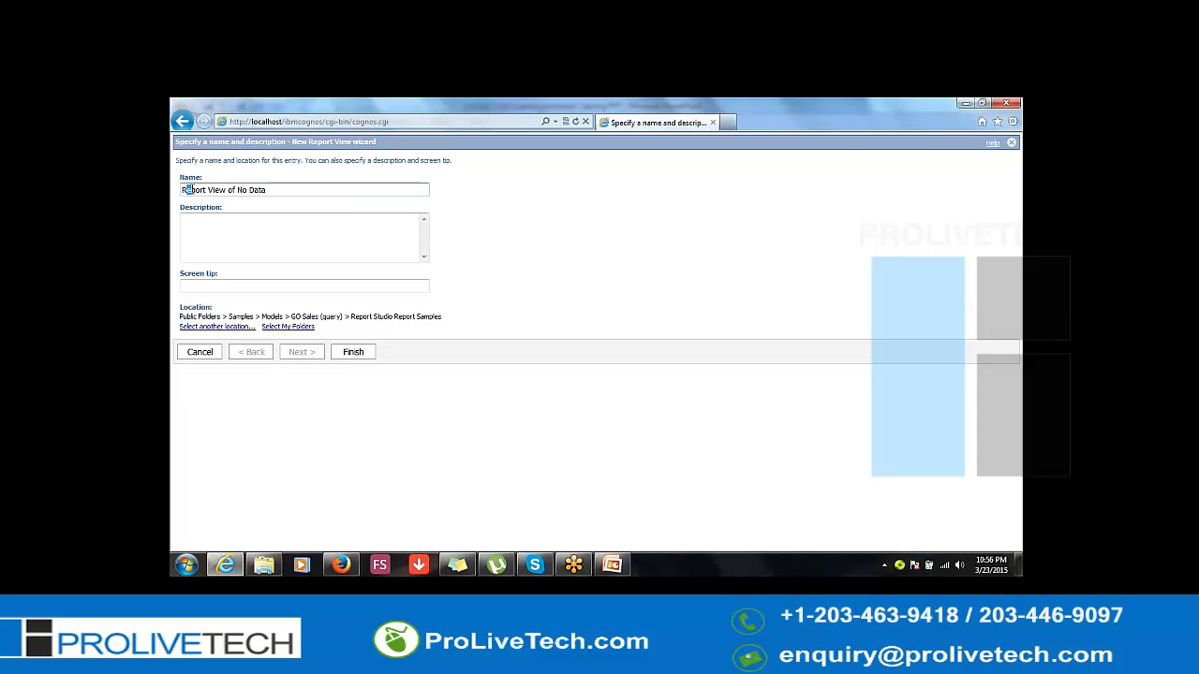
drag(242, 190, 267, 190)
click(353, 352)
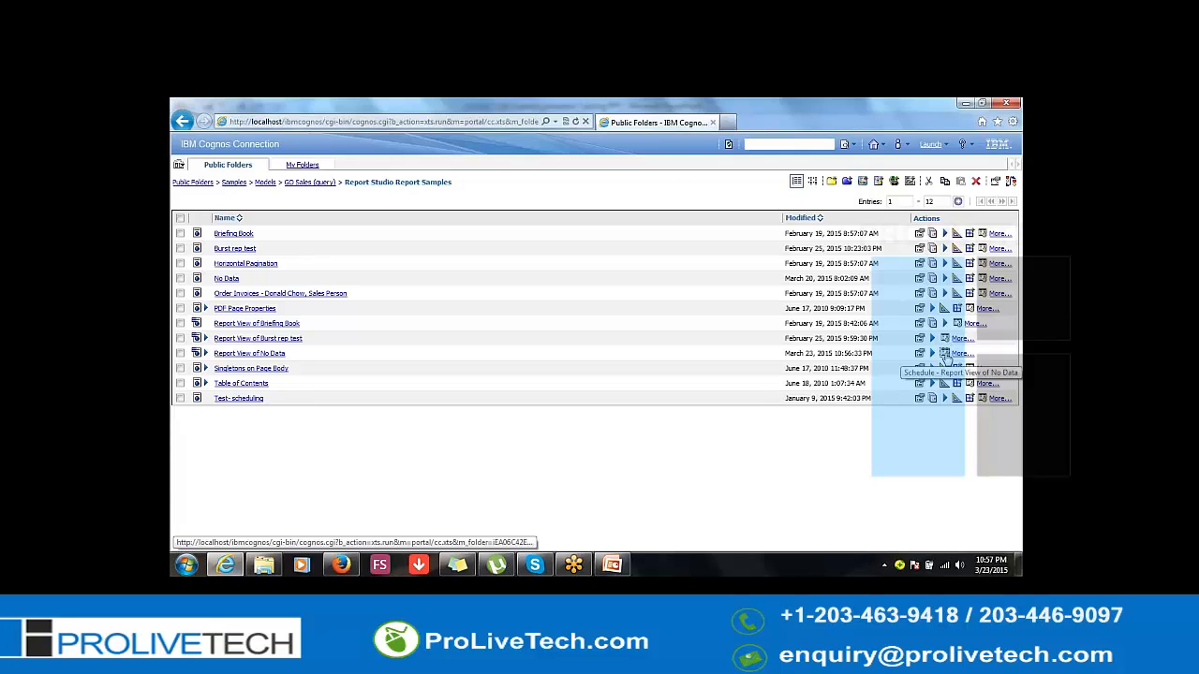
Review the schedule settings of Report View of No Data, including frequency, options and prompt values, and leave without saving
click(945, 354)
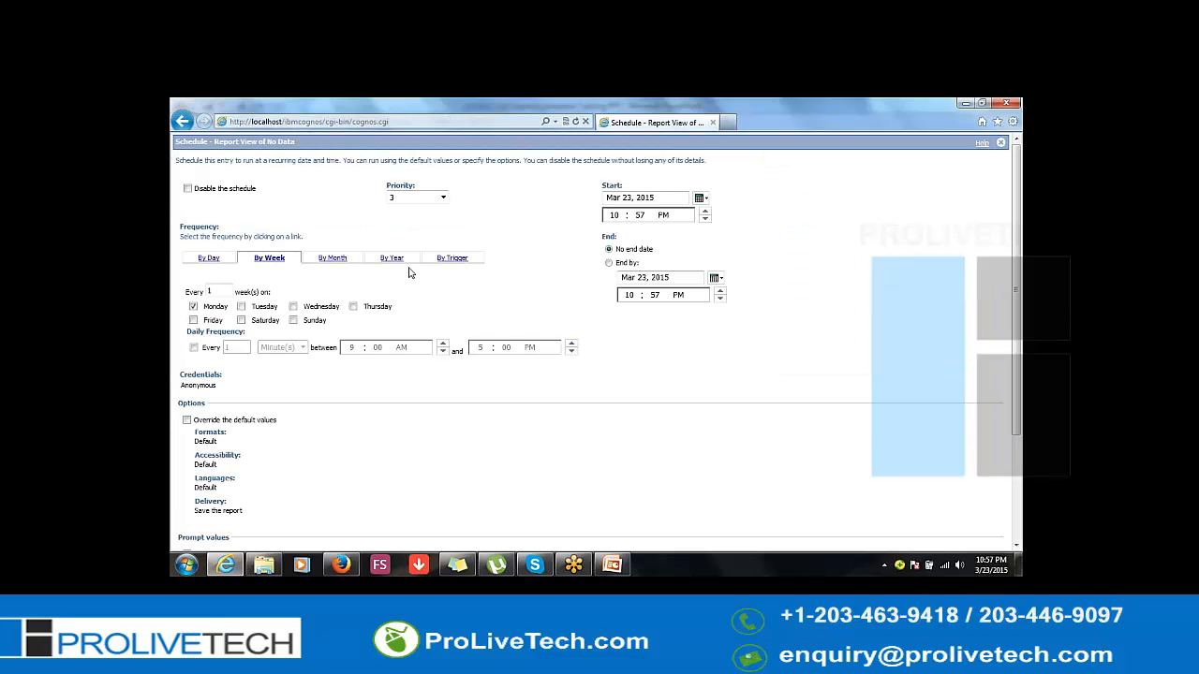
scroll(408, 272, down, 1)
scroll(597, 343, down, 1)
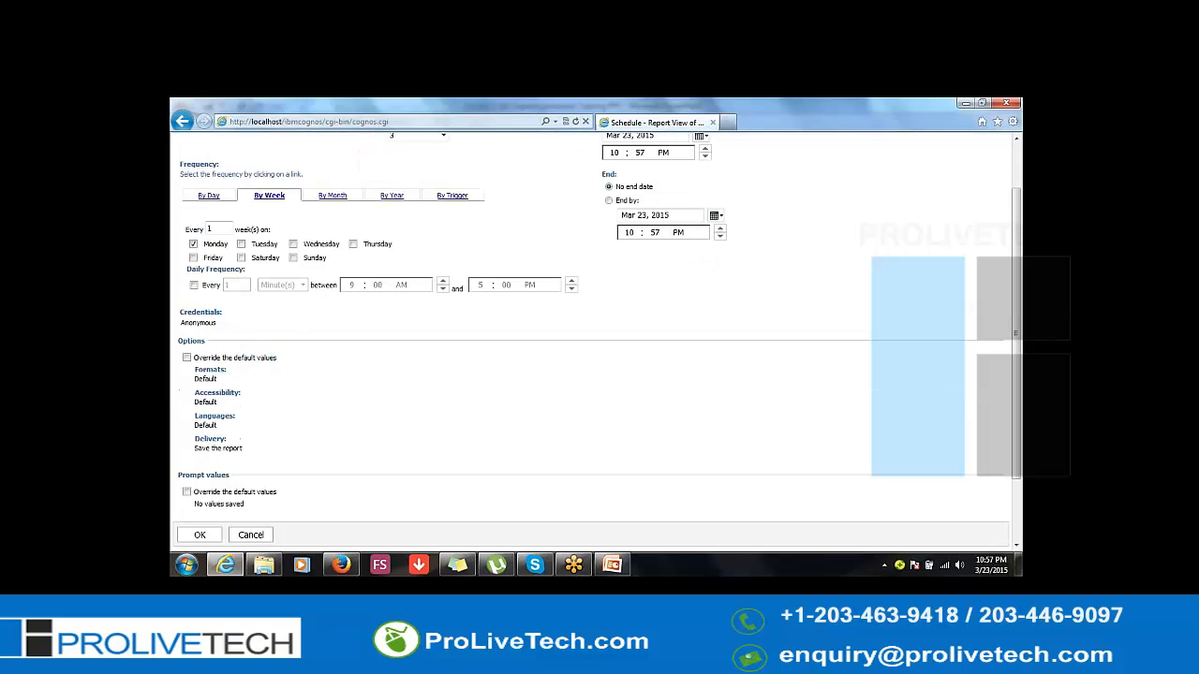
scroll(596, 338, down, 1)
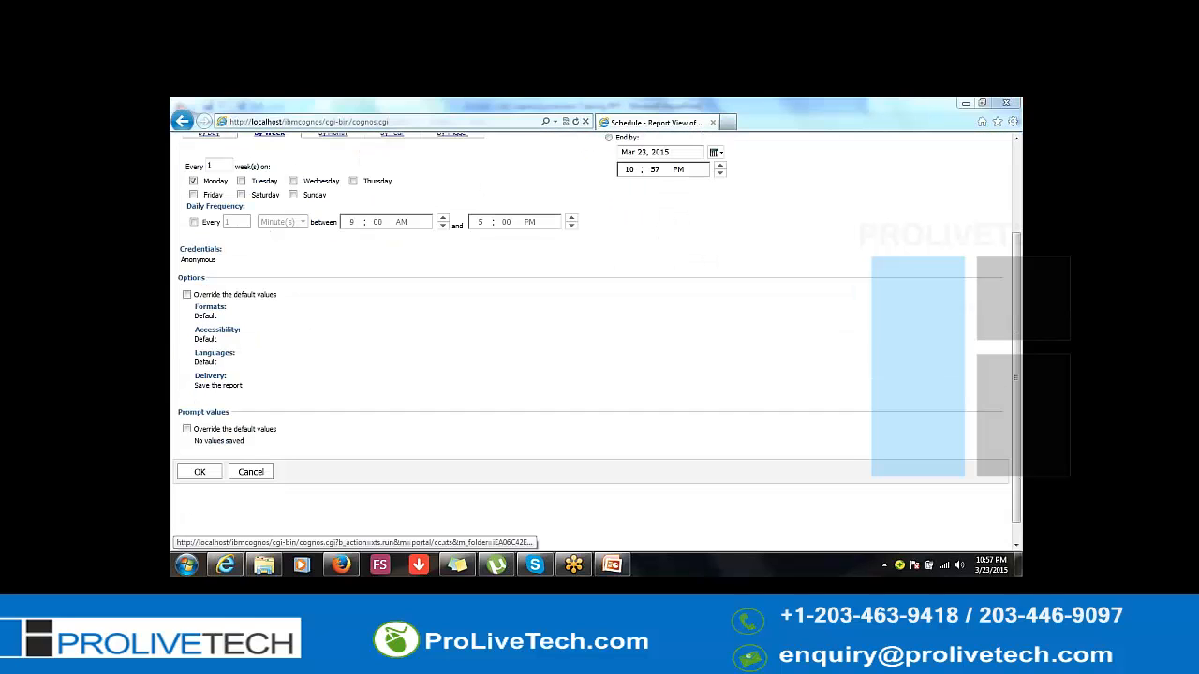
click(251, 472)
click(693, 376)
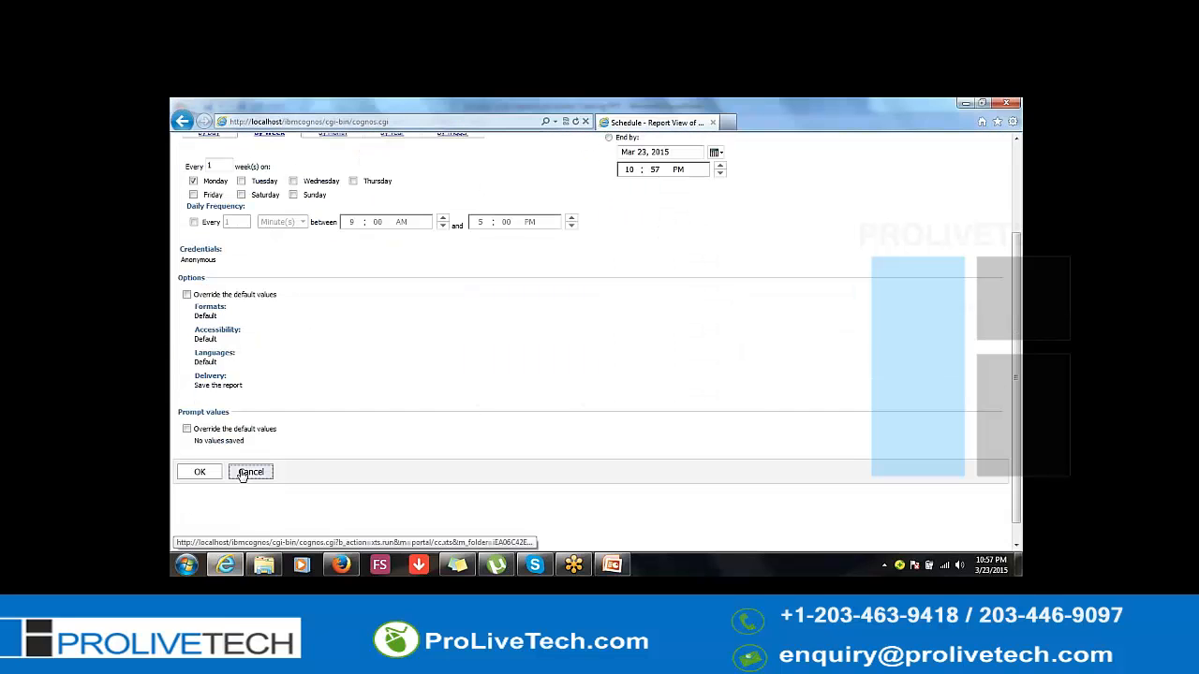
click(242, 474)
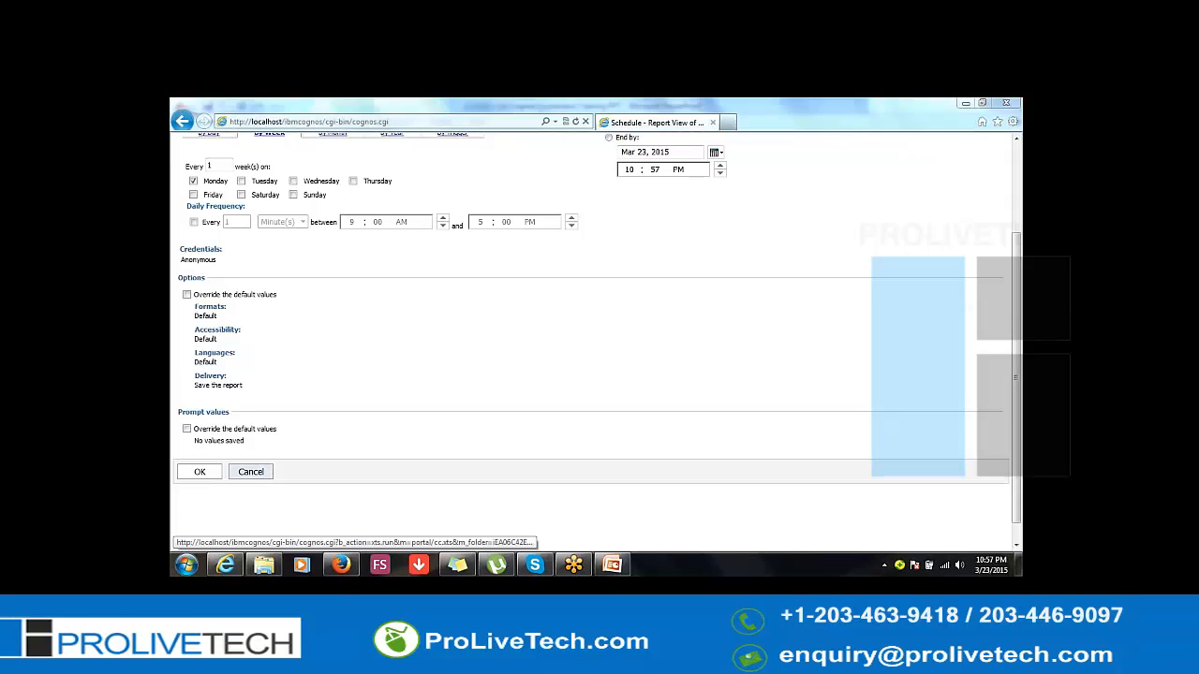
click(633, 376)
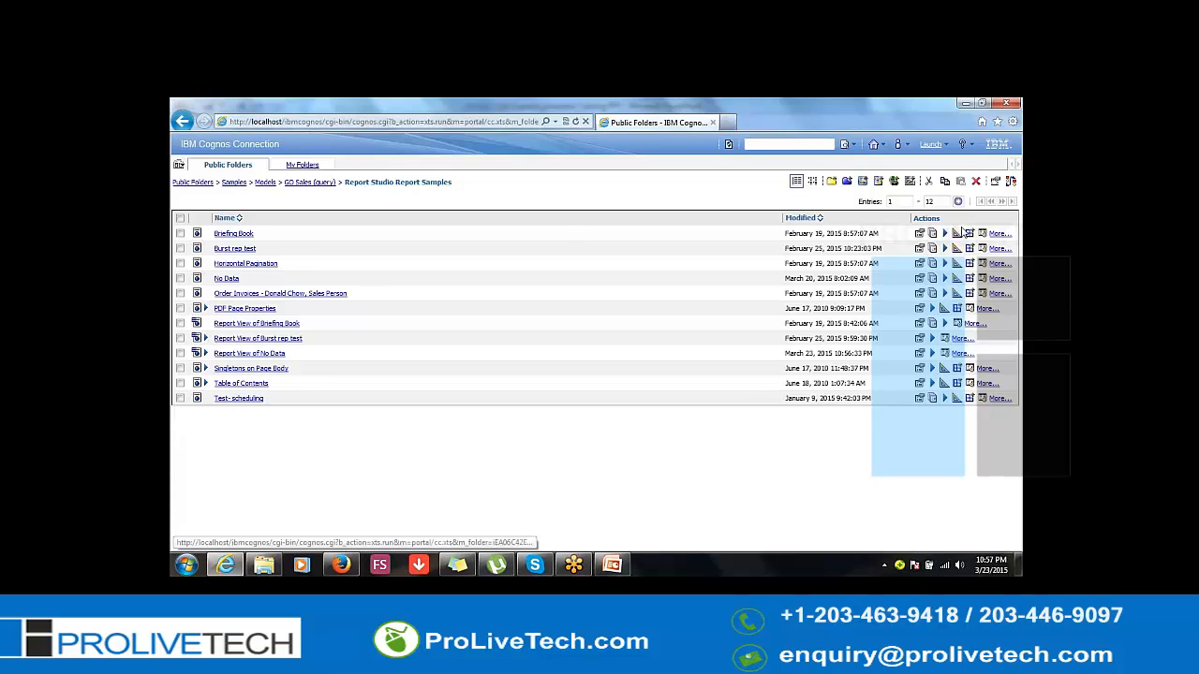
Open the Briefing Book report's schedule and set the start time to 8:45 AM and the end time to 8:50 AM
click(982, 236)
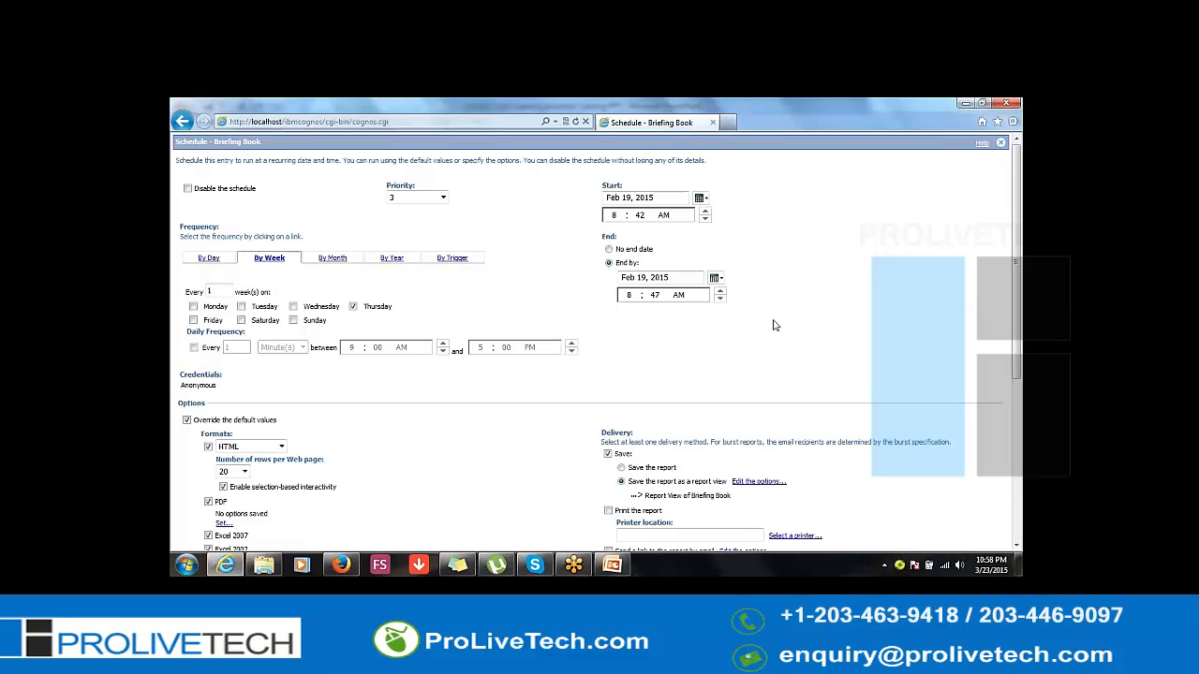
click(654, 295)
click(639, 216)
text(45)
click(646, 215)
click(647, 295)
text(50)
Set the schedule frequency to By Day, every 1 day, leaving the daily frequency option off after trying it
click(451, 258)
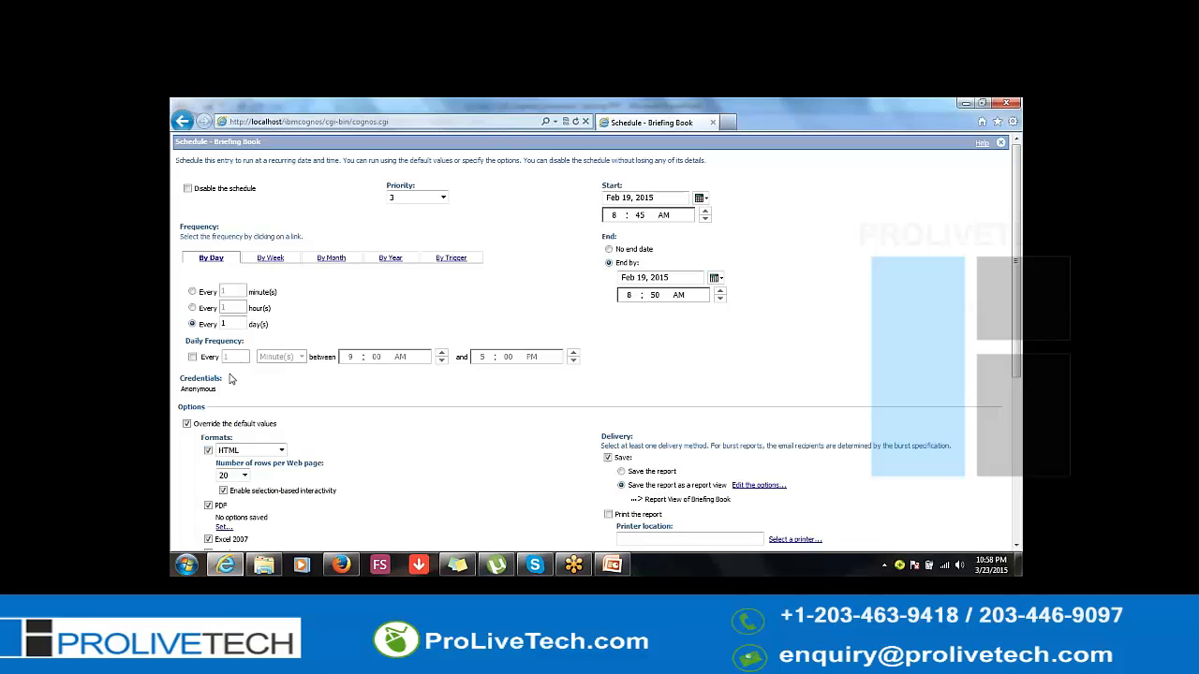
click(193, 356)
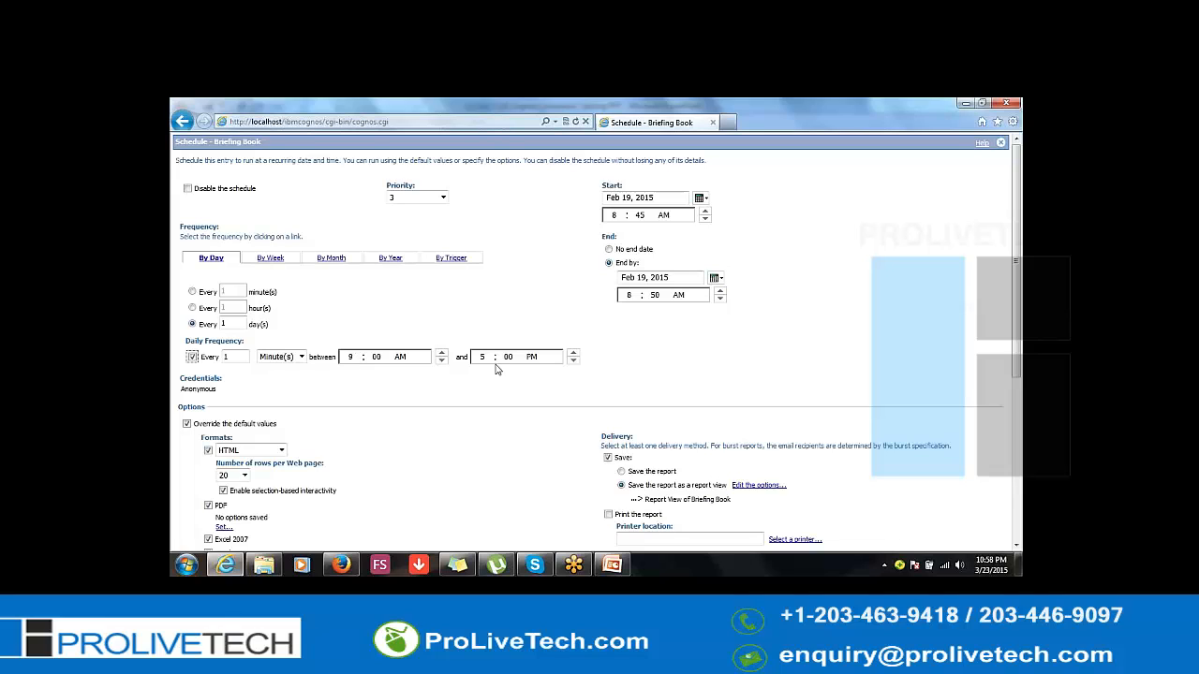
click(192, 358)
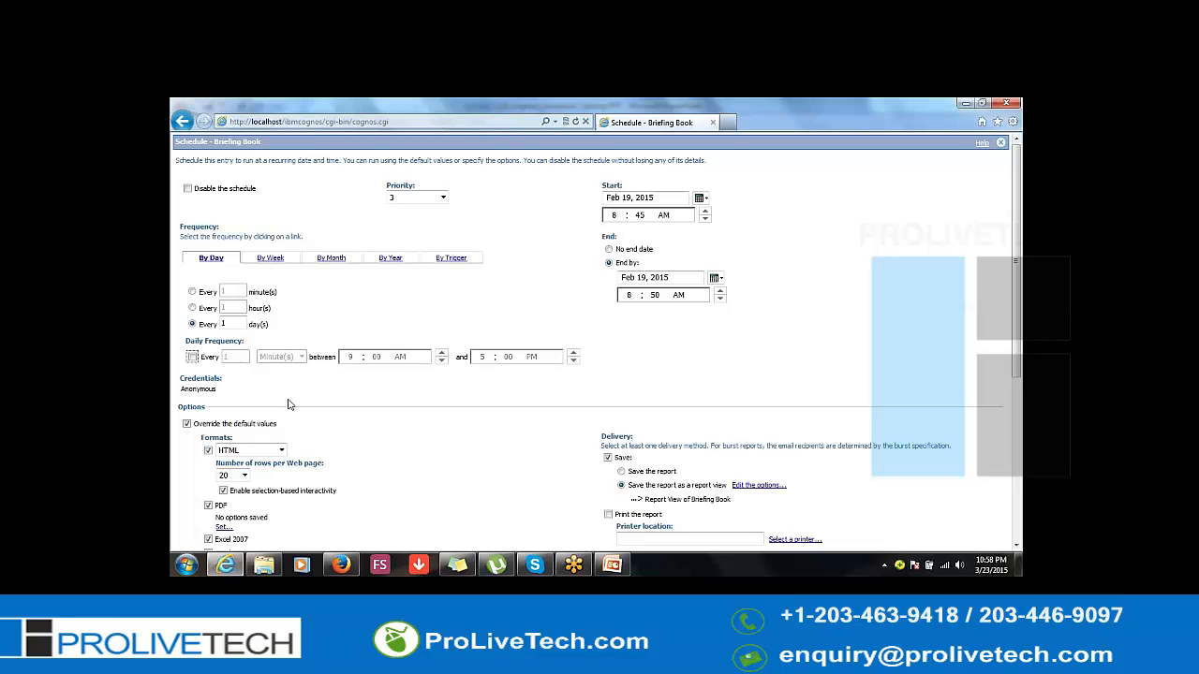
Review the schedule's output formats and delivery options, including saving the report as a report view and the printer location
scroll(289, 405, down, 1)
scroll(251, 372, down, 1)
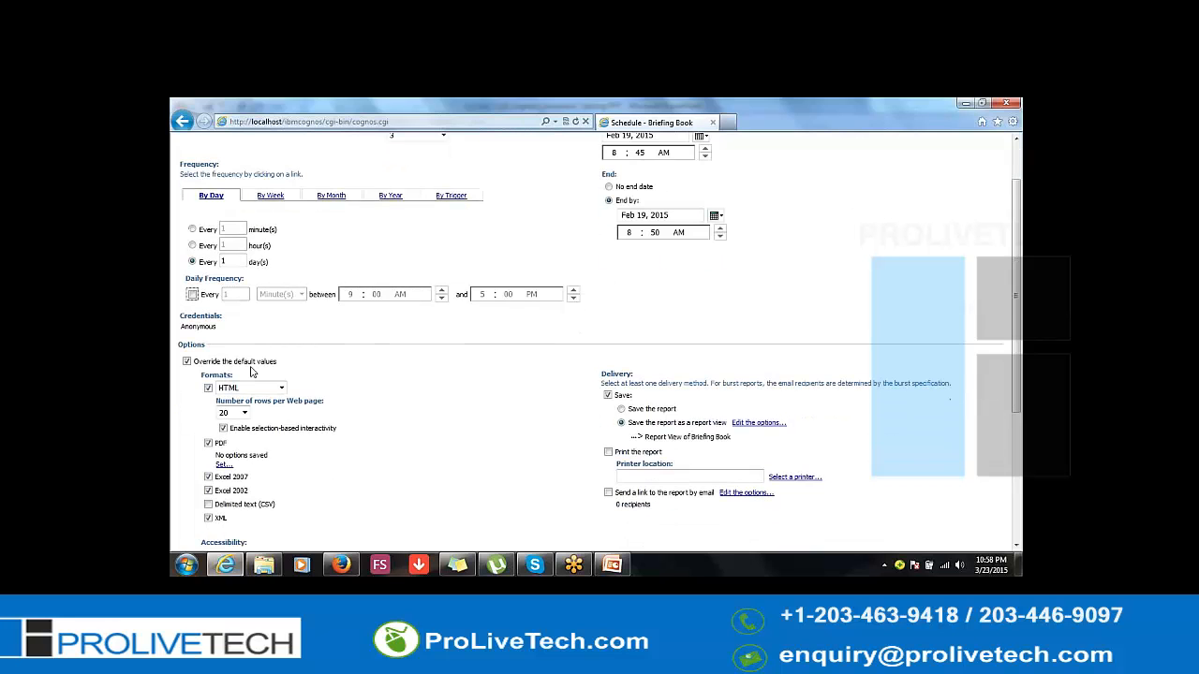
scroll(251, 372, down, 1)
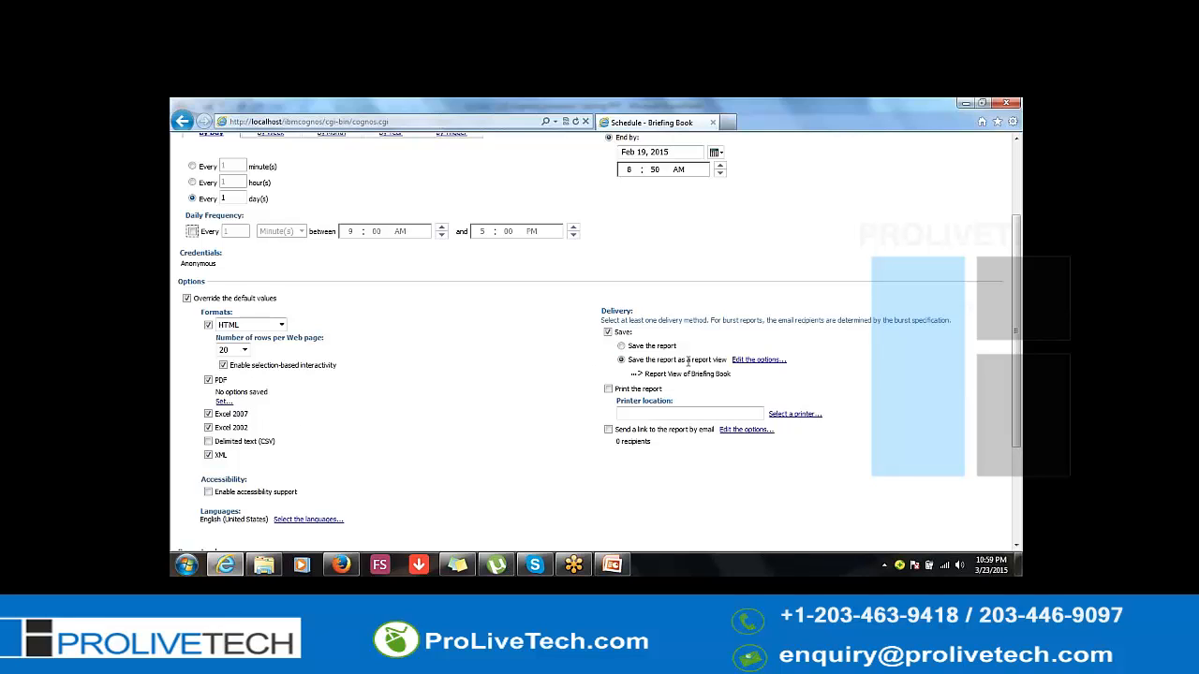
drag(727, 361, 627, 361)
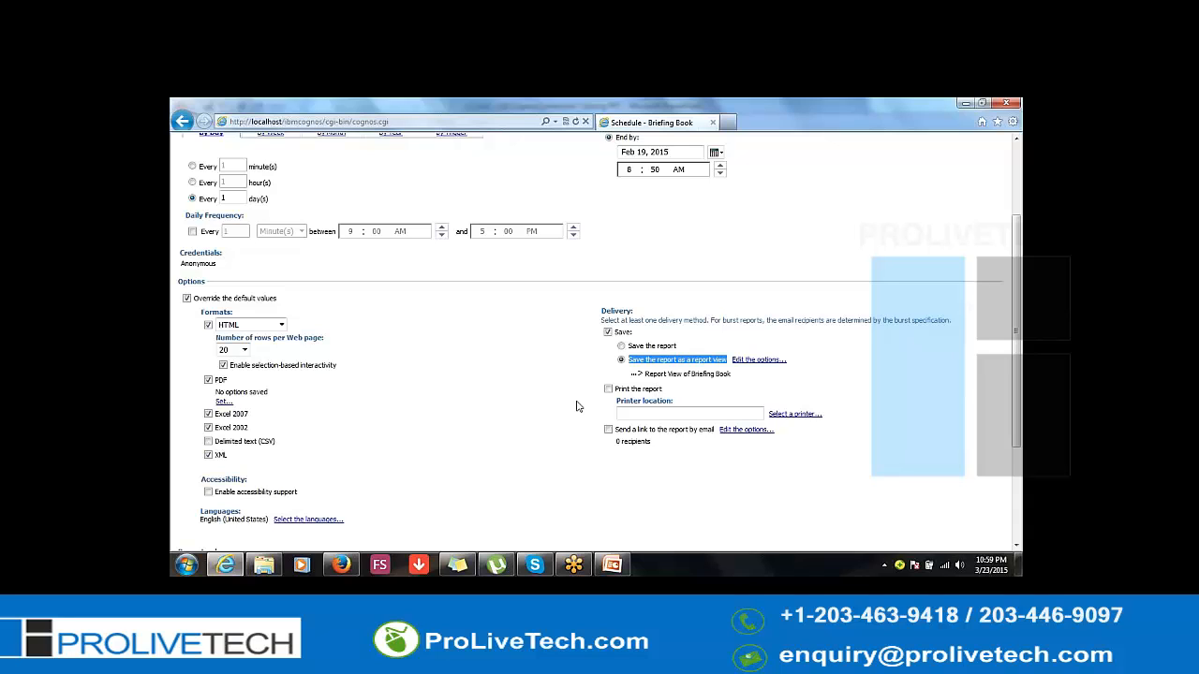
click(630, 413)
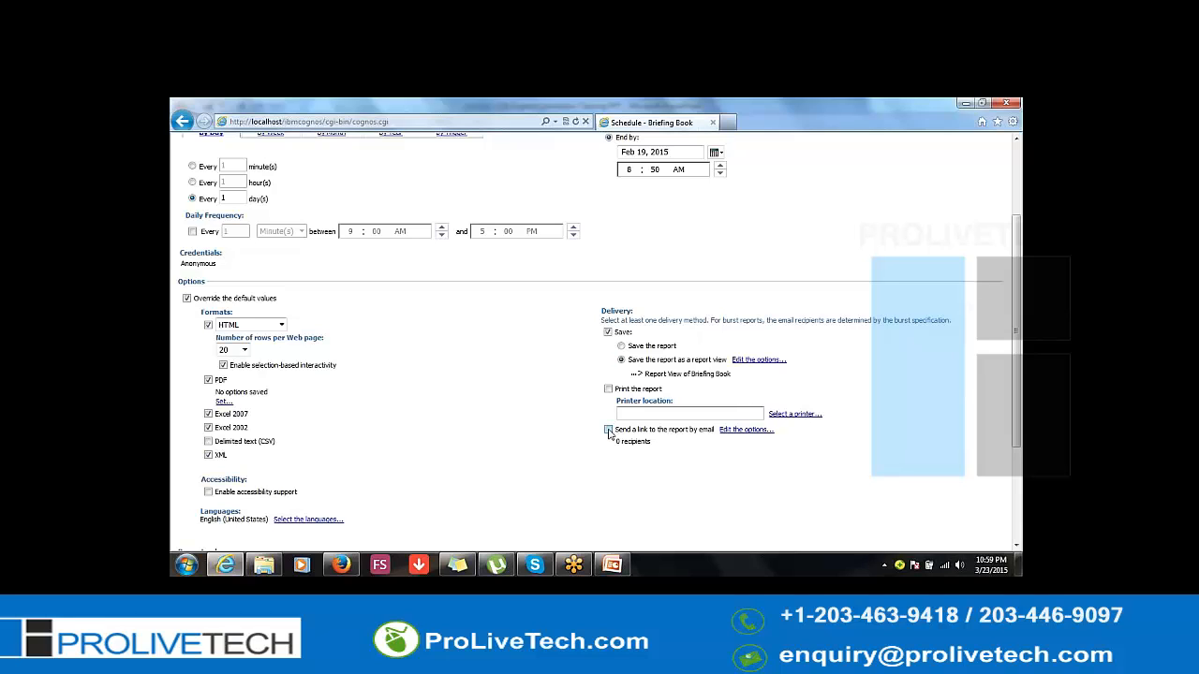
Enable sending a link to the report by email, and add Analysis Users and Authors from the Cognos directory as To recipients
click(608, 431)
click(747, 430)
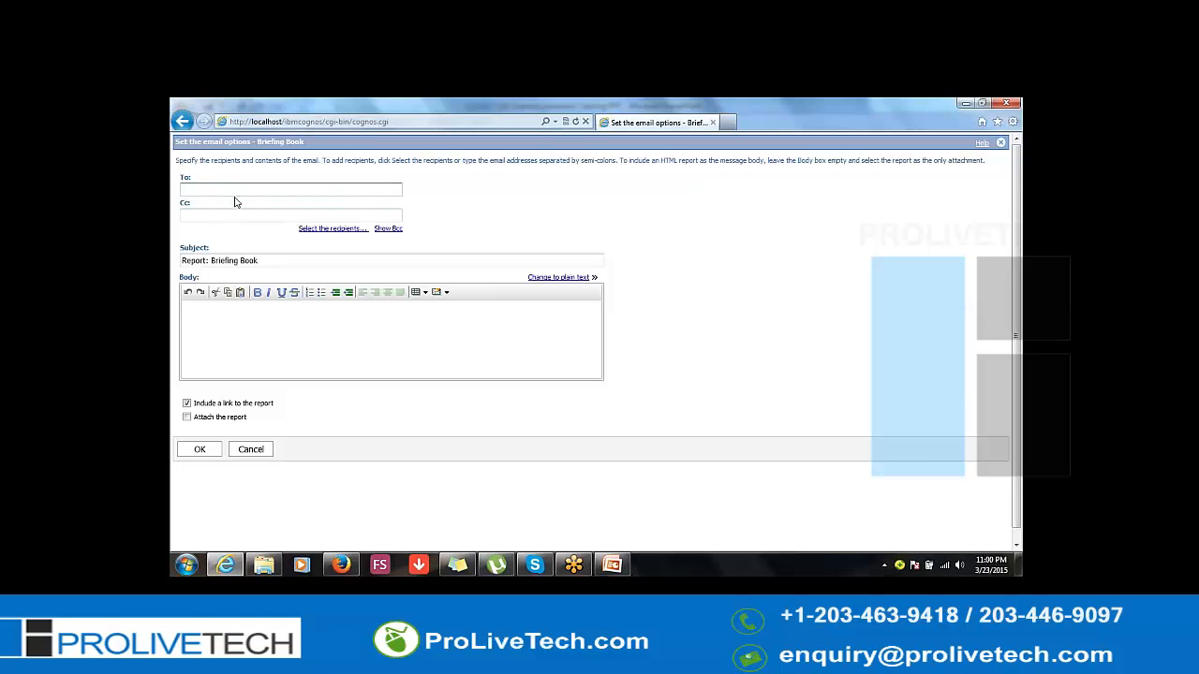
click(323, 235)
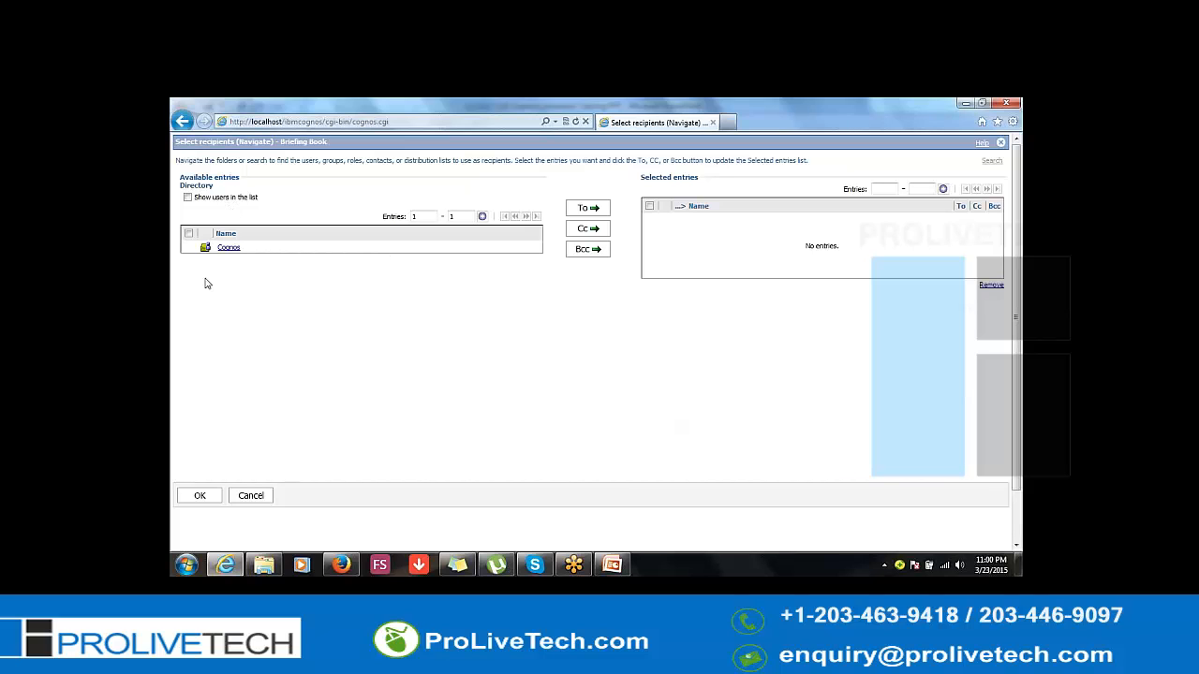
click(230, 249)
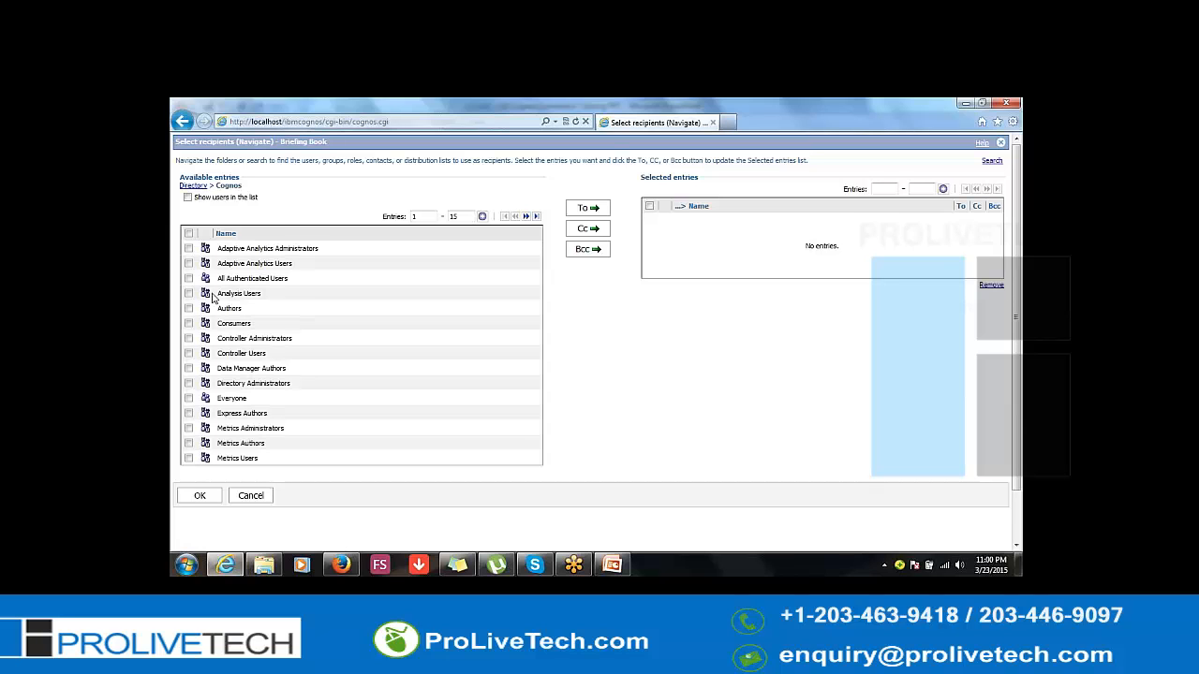
click(188, 294)
click(188, 308)
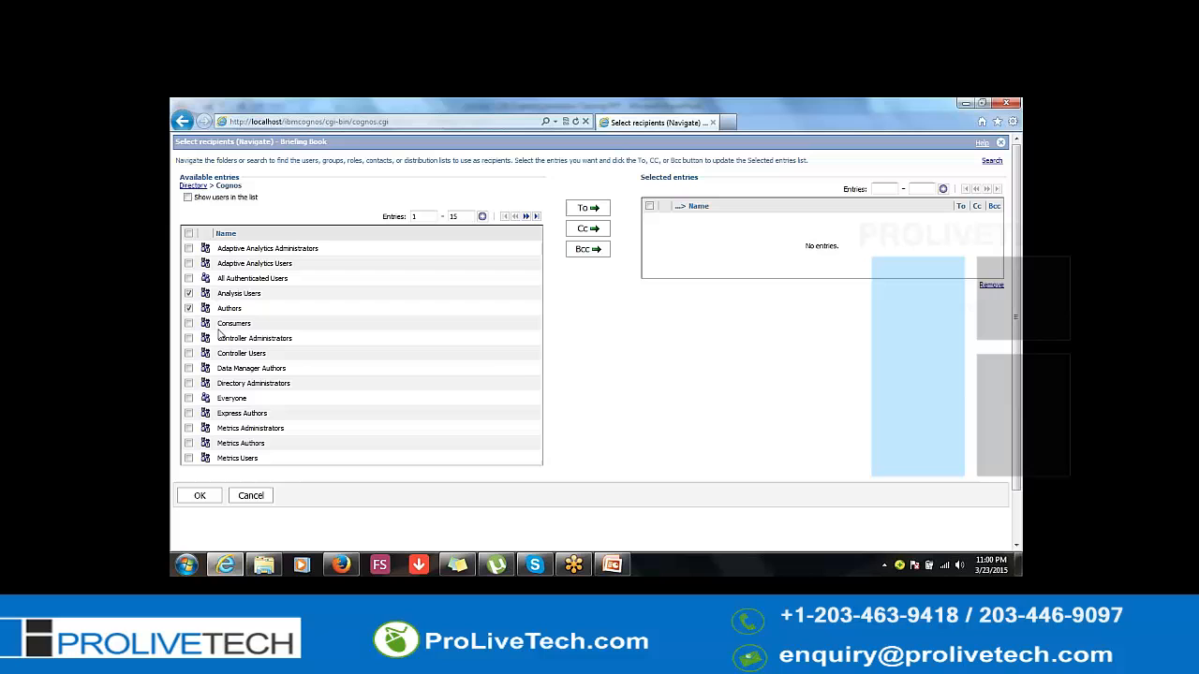
click(587, 208)
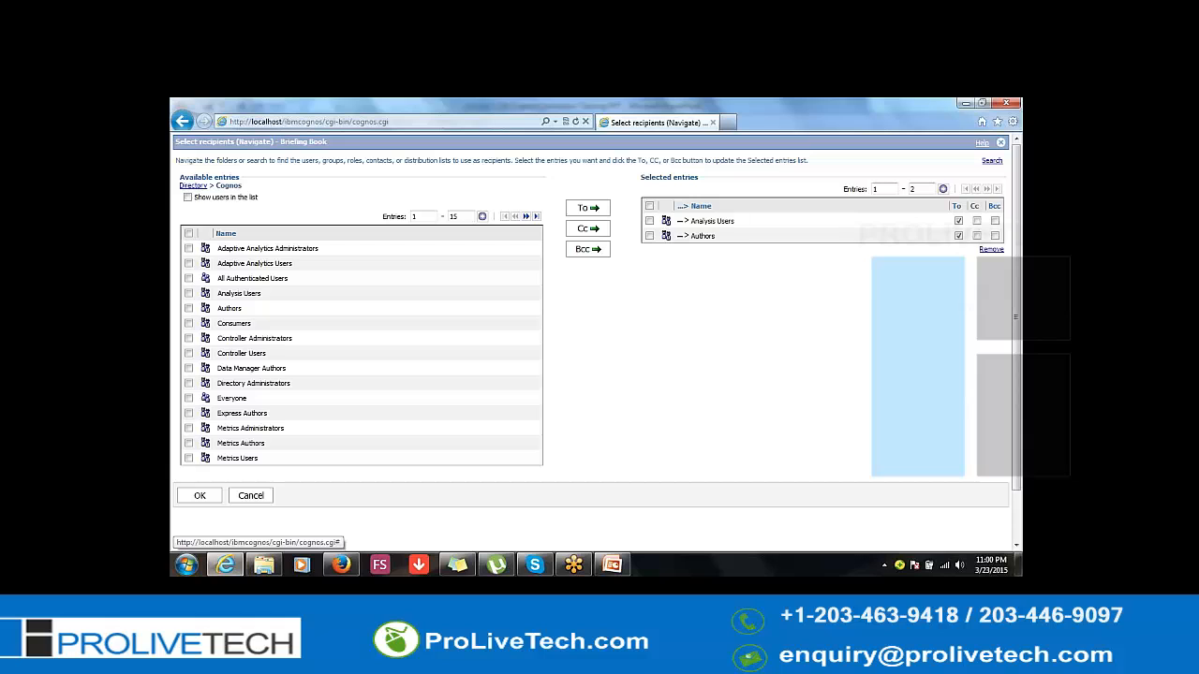
Add Directory Administrators as a Cc recipient and apply the recipient selection to the email options
click(188, 383)
click(587, 229)
click(590, 249)
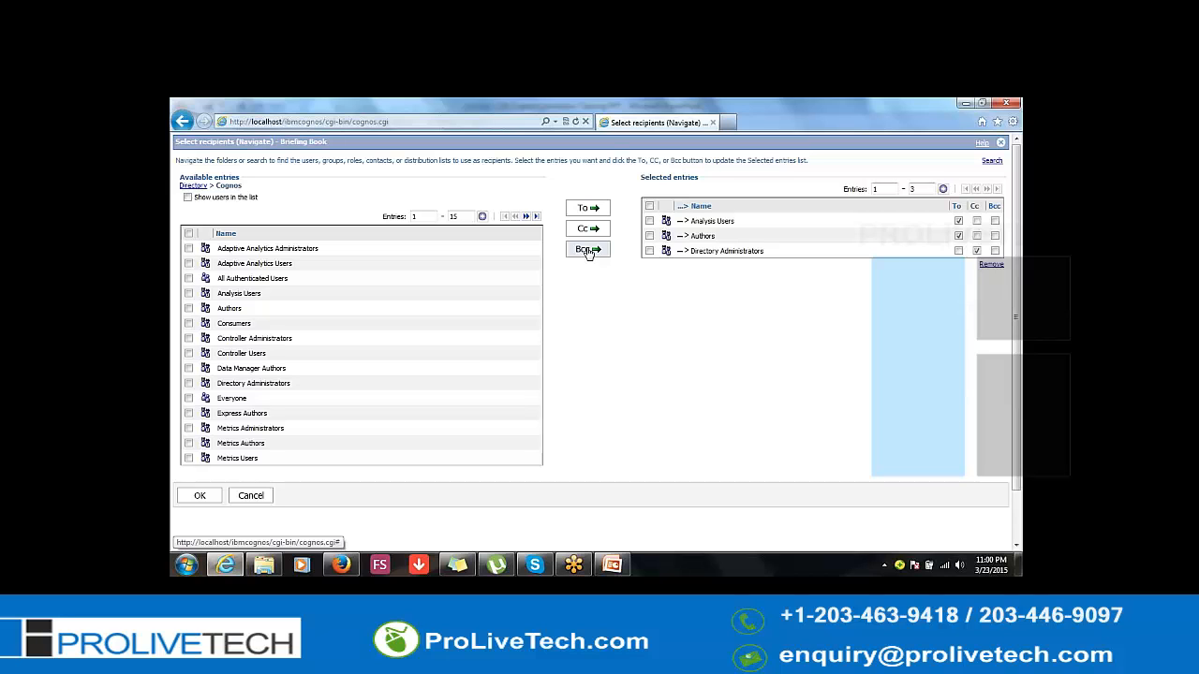
click(206, 497)
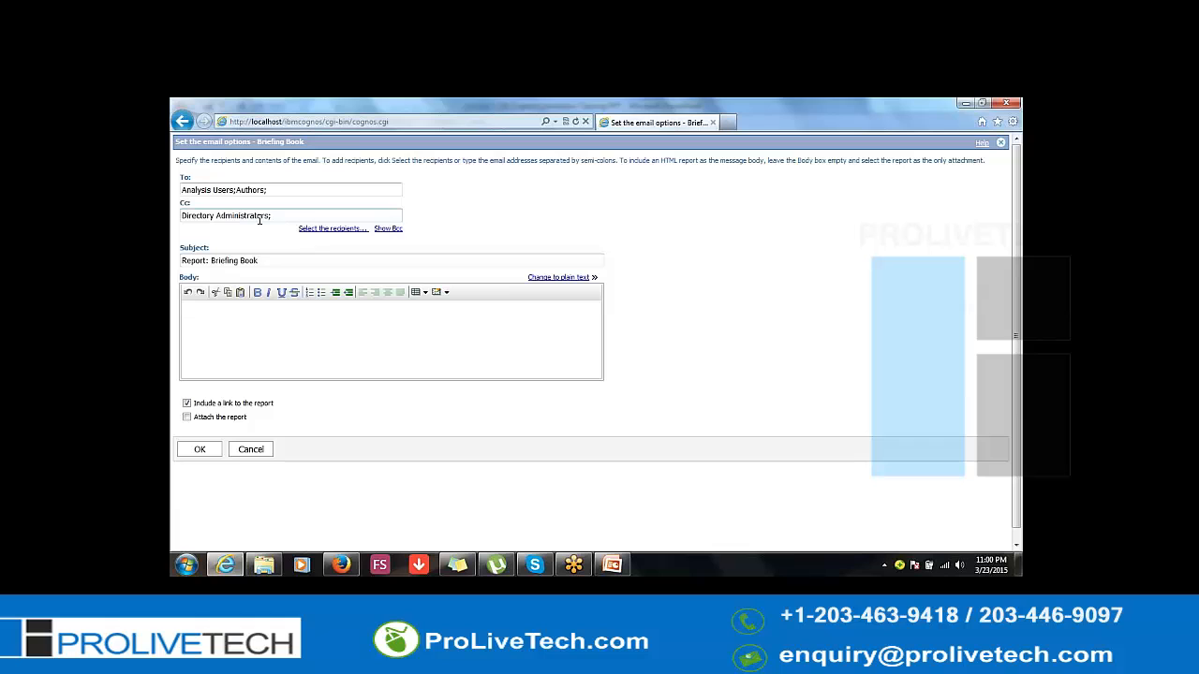
Clear all recipients from the To and Cc fields of the report email
drag(270, 190, 173, 183)
key(Delete)
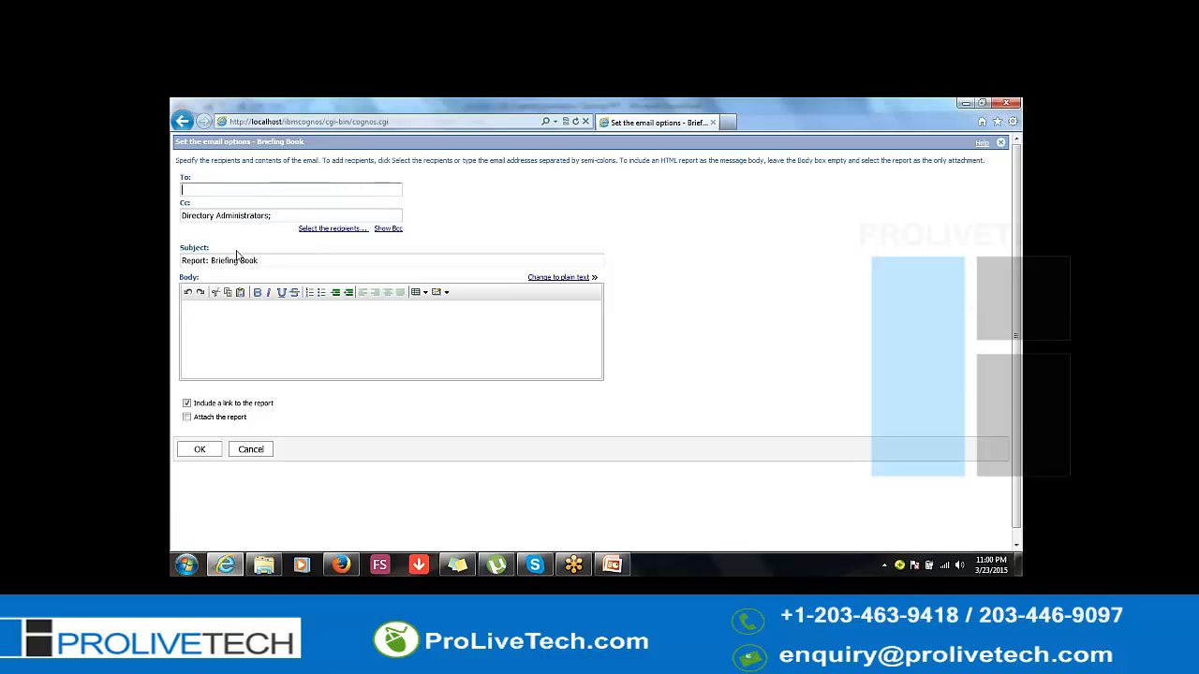
drag(272, 215, 184, 215)
key(Delete)
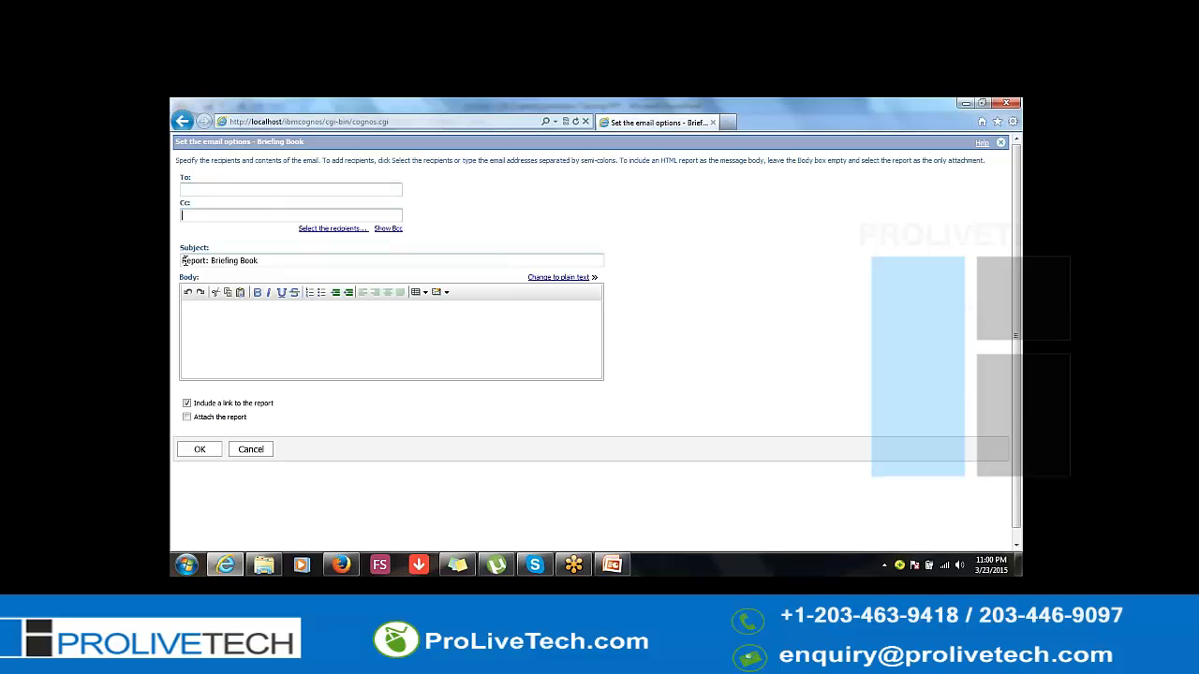
Review the email's subject and message body, and leave the email options without applying the changes
drag(184, 261, 243, 256)
click(259, 261)
drag(211, 261, 252, 259)
click(221, 325)
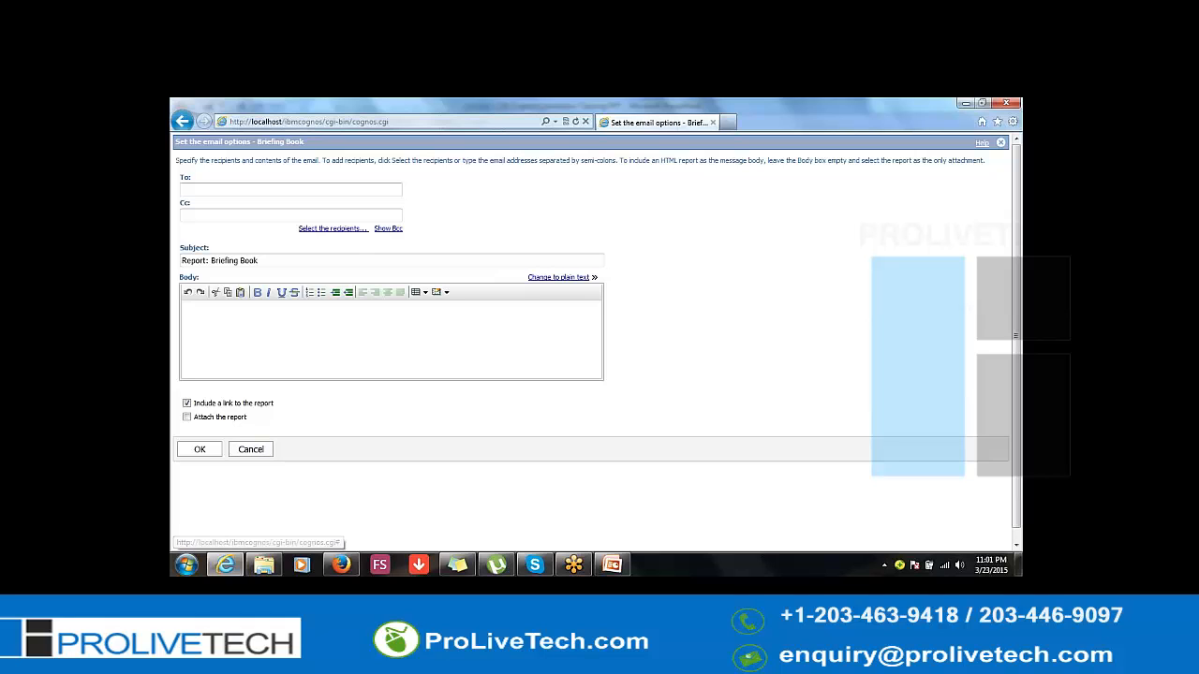
click(251, 450)
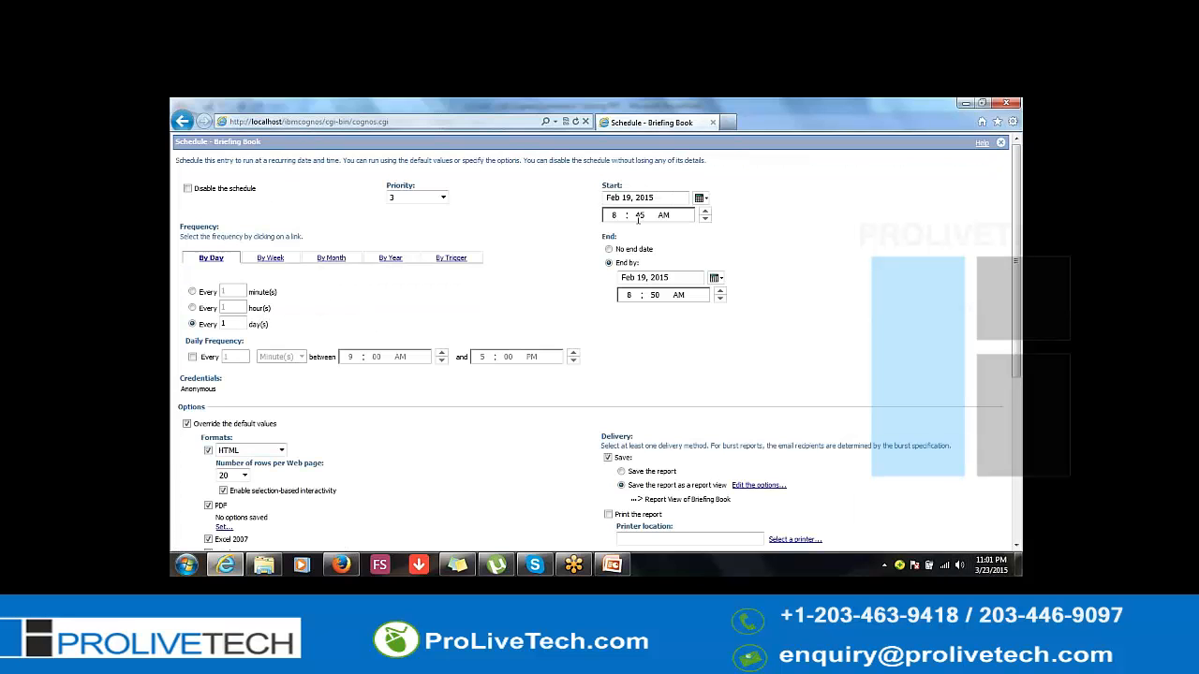
Look at the By Trigger frequency and its trigger name setting, and return the schedule to By Day
click(639, 217)
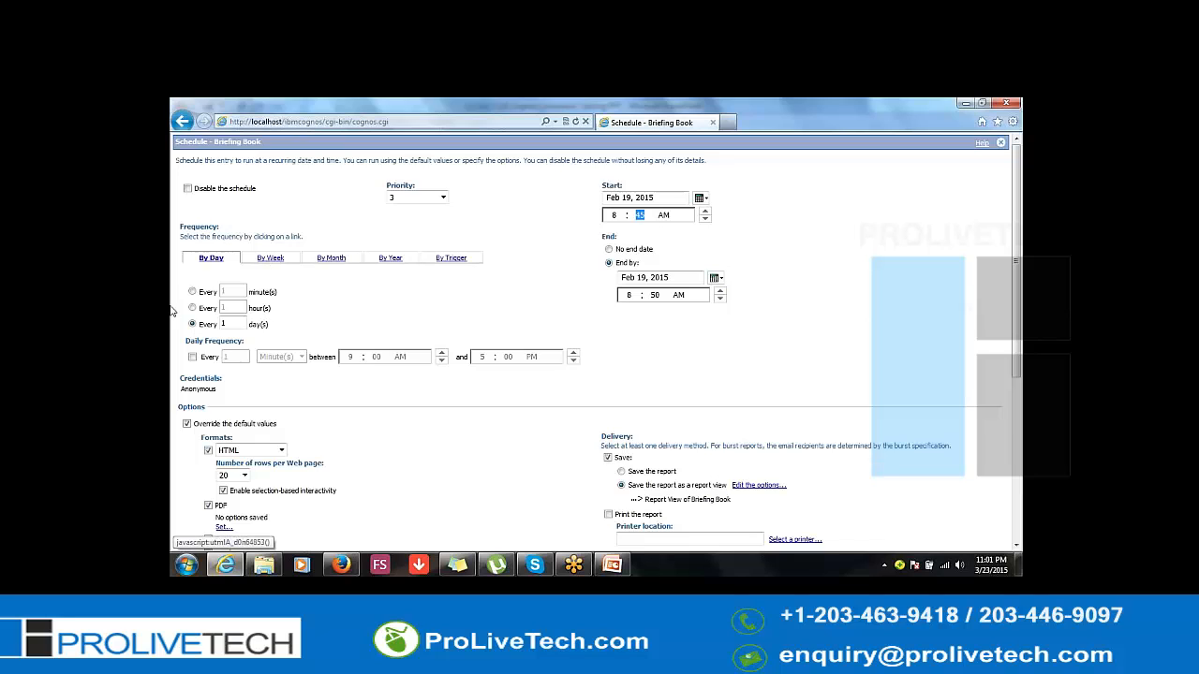
click(223, 323)
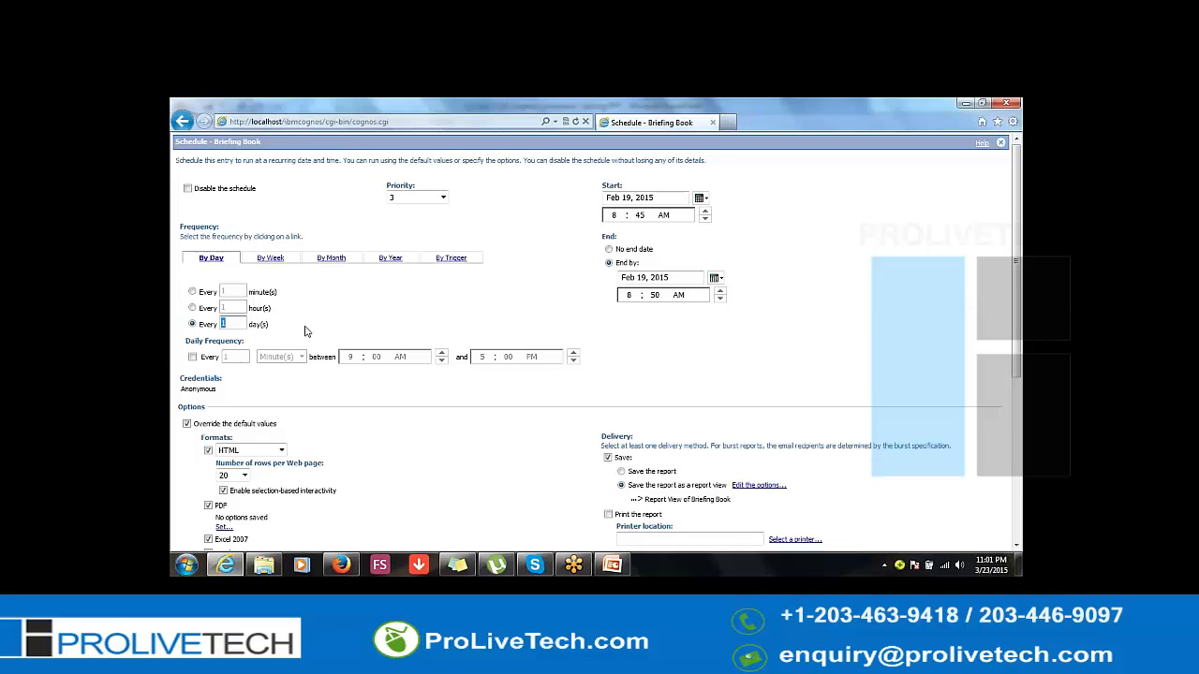
click(451, 259)
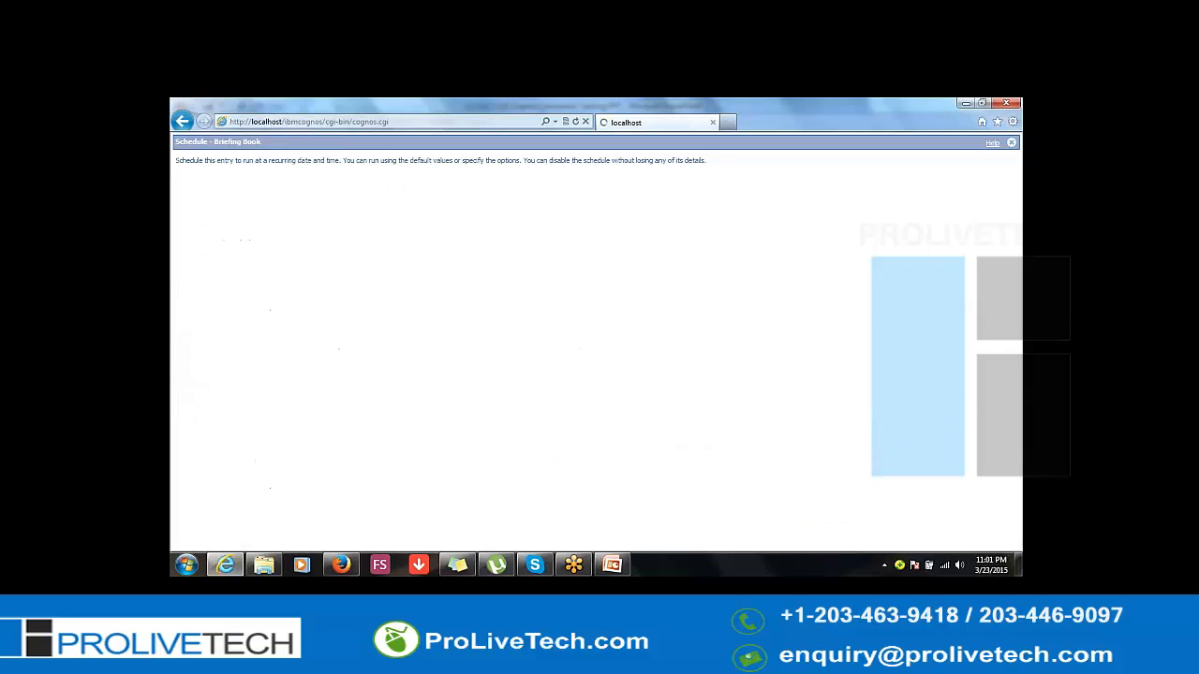
click(232, 310)
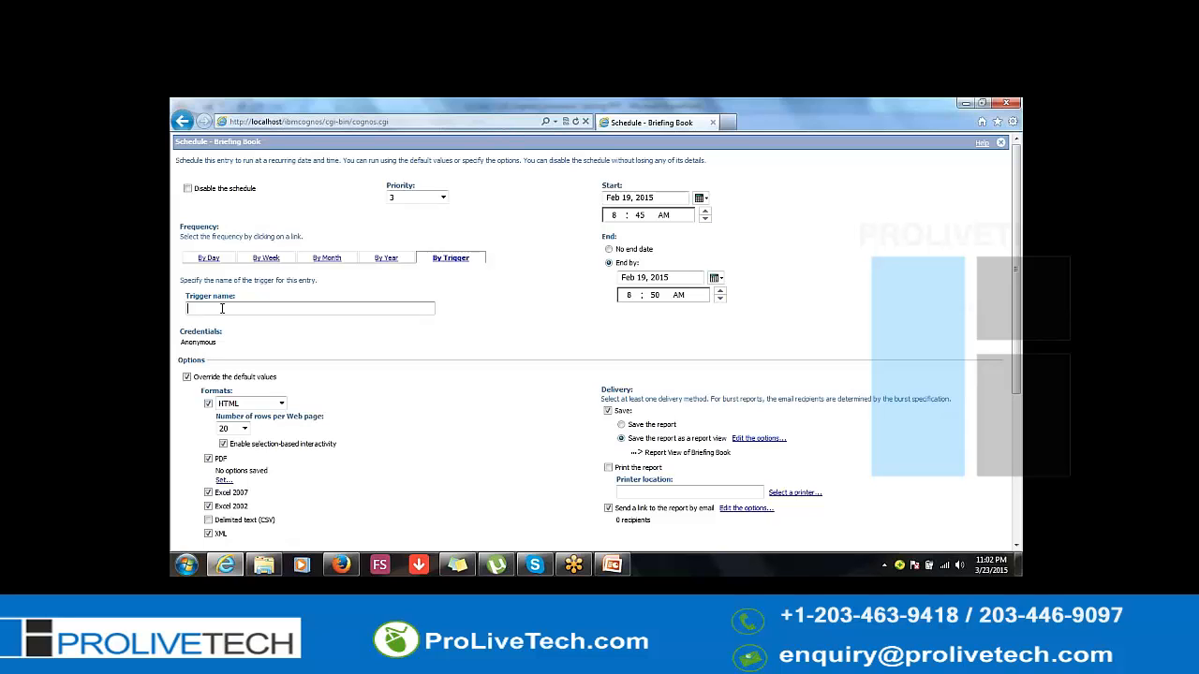
click(367, 307)
click(266, 258)
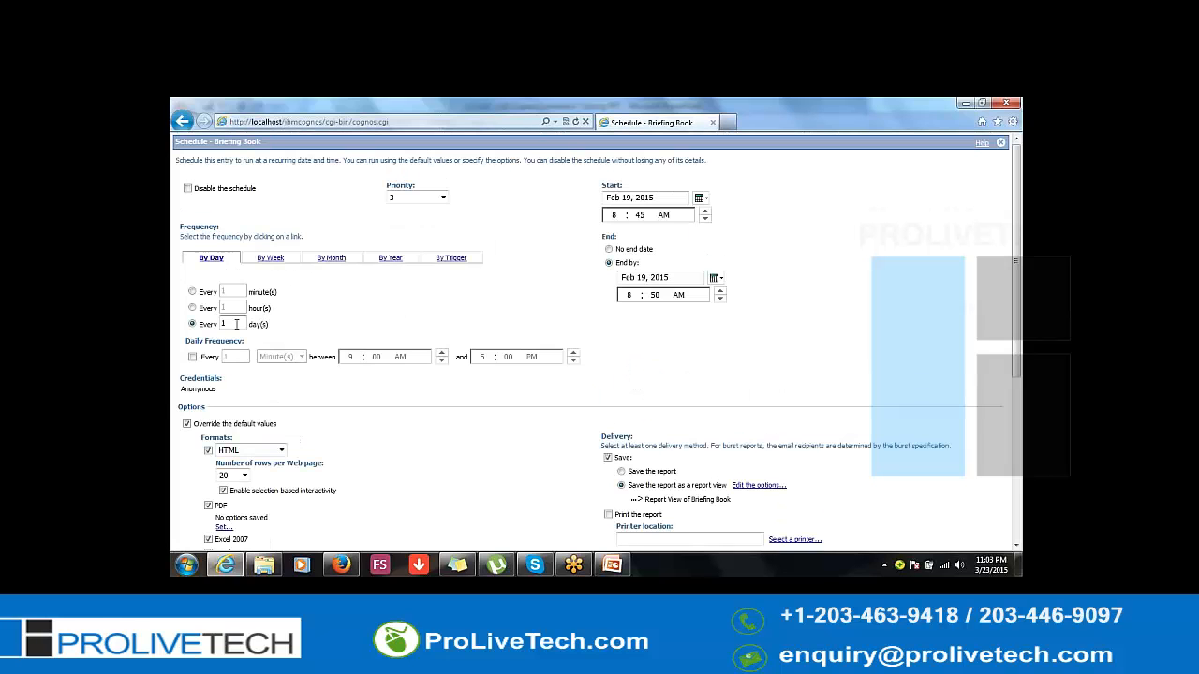
Set the Briefing Book schedule's start time to 8:50 AM and its end time to 8:55 AM
click(639, 214)
text(50)
click(655, 295)
text(55)
Remove Excel 2007 and Excel 2002 from the schedule's output formats
scroll(365, 305, down, 1)
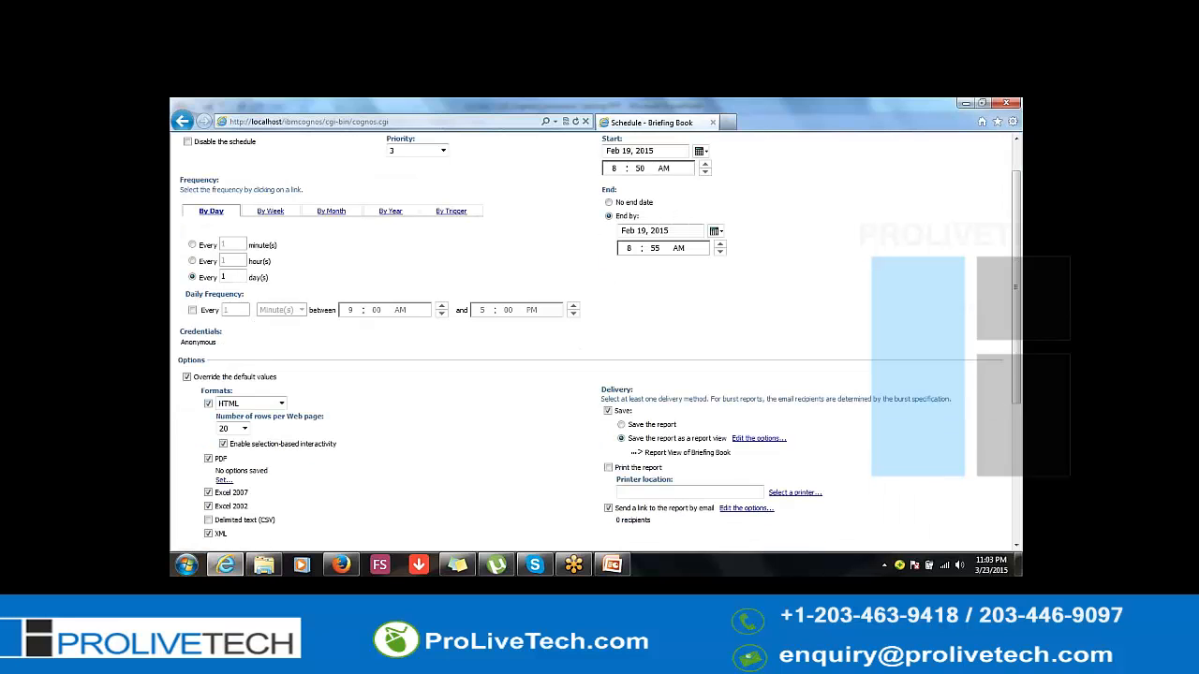
click(208, 492)
click(207, 507)
scroll(312, 391, down, 2)
scroll(648, 376, down, 1)
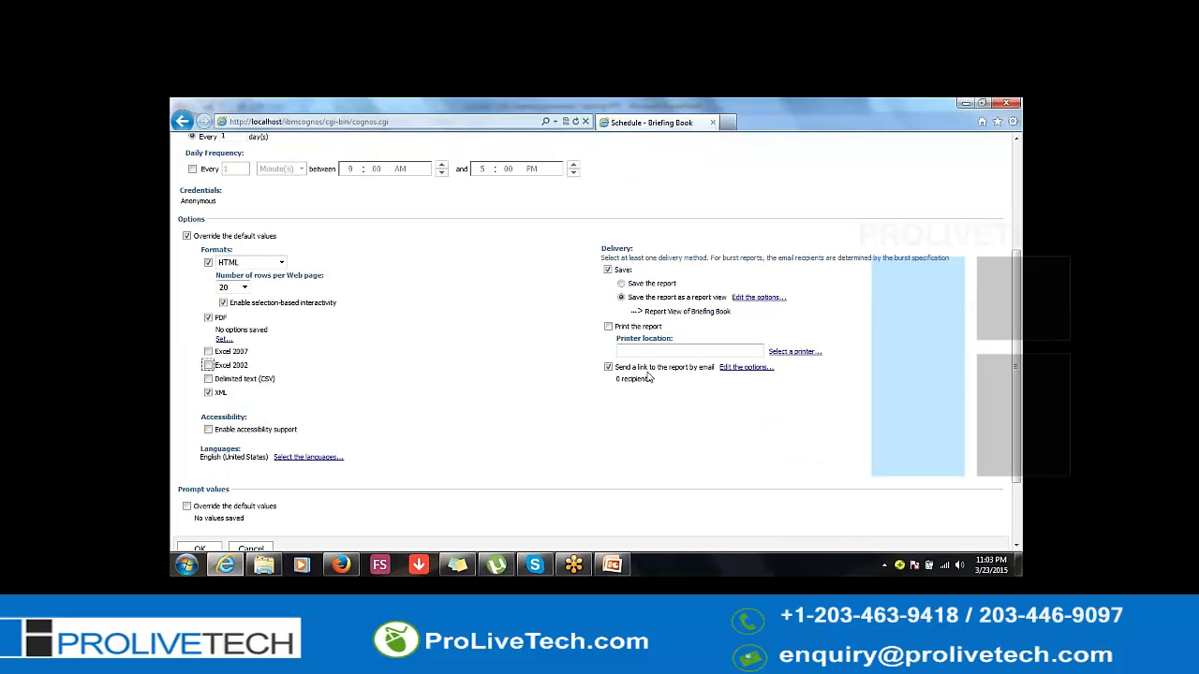
Enable overriding the default prompt values for the schedule and try to set them
click(187, 507)
click(203, 512)
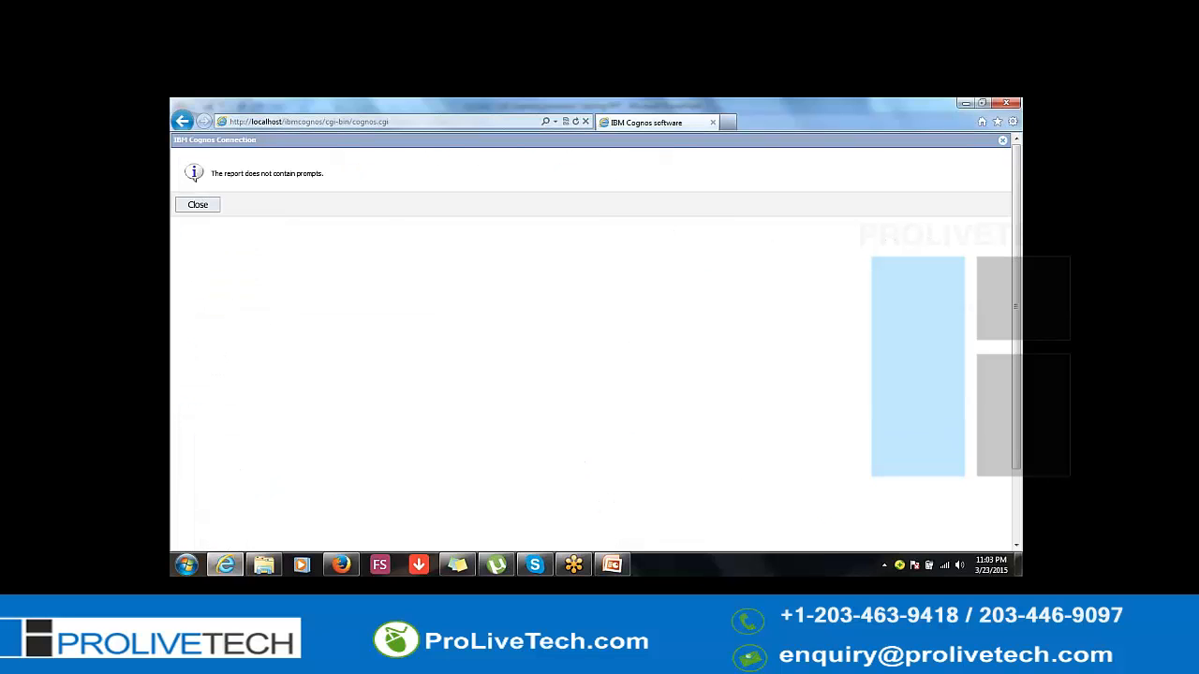
click(198, 204)
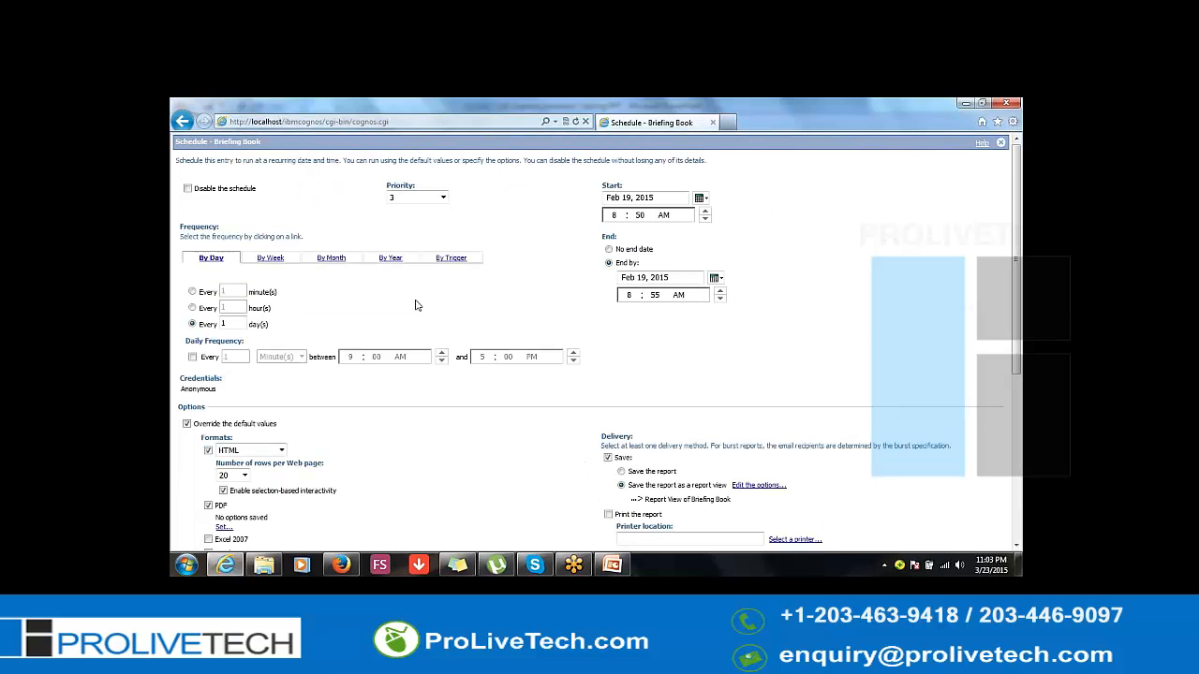
Try to save the schedule, and turn off sending a link to the report by email
scroll(417, 305, down, 1)
scroll(417, 305, down, 3)
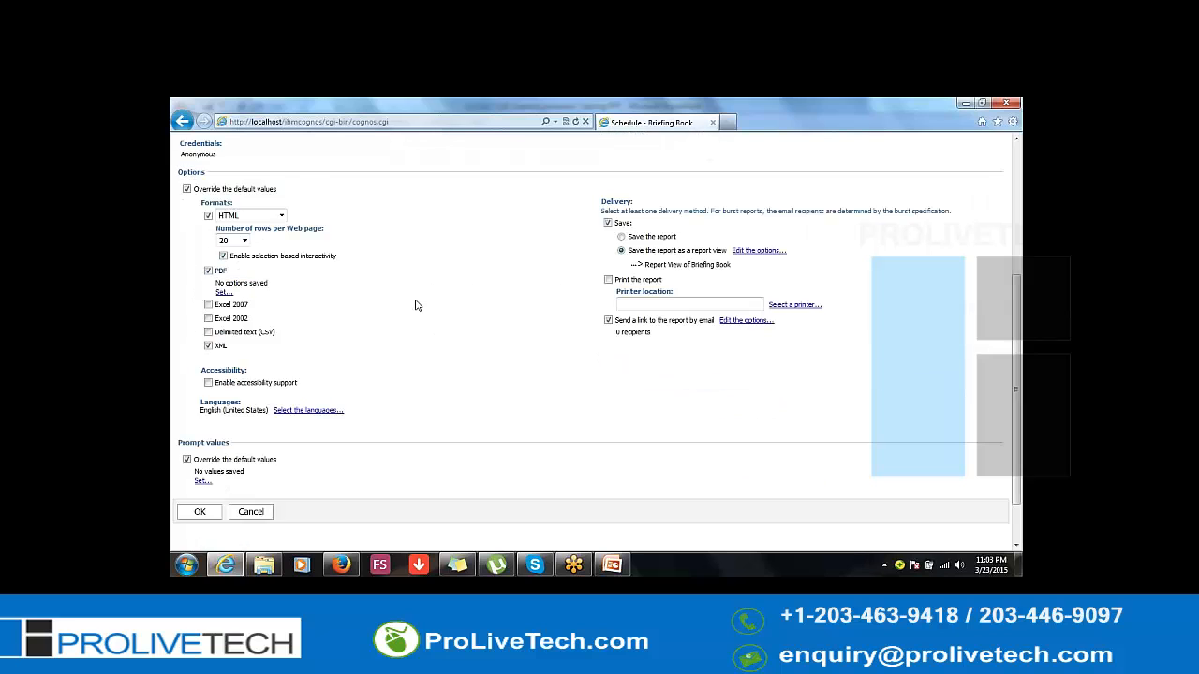
scroll(417, 305, down, 1)
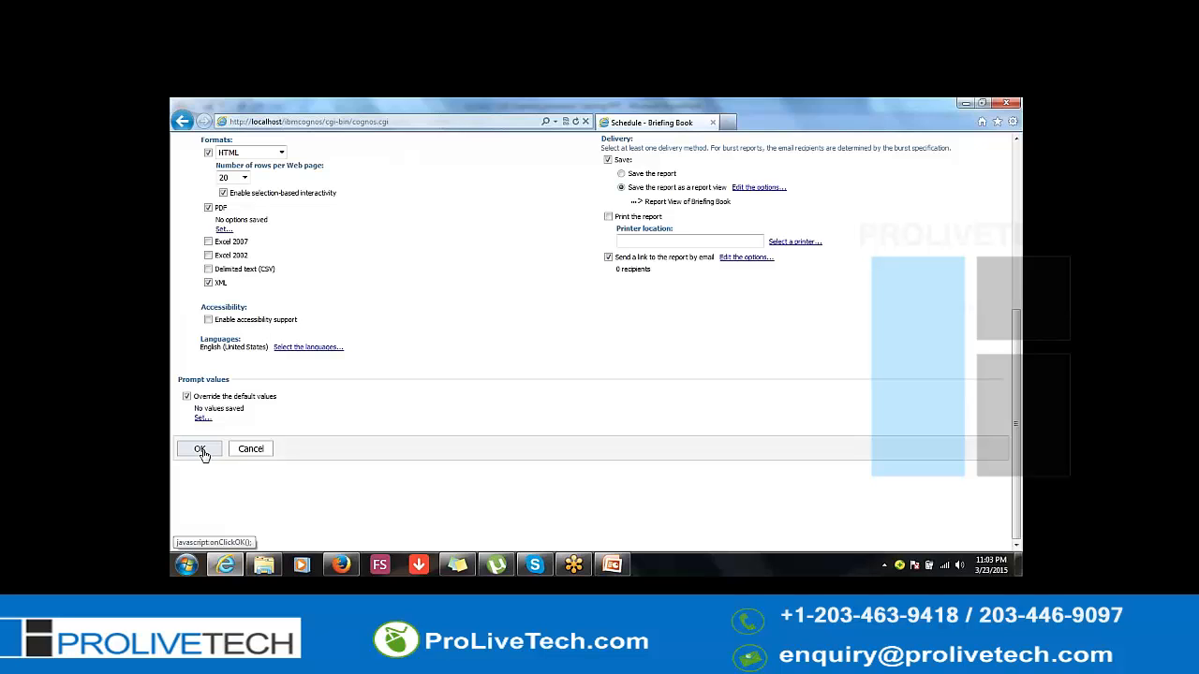
click(200, 450)
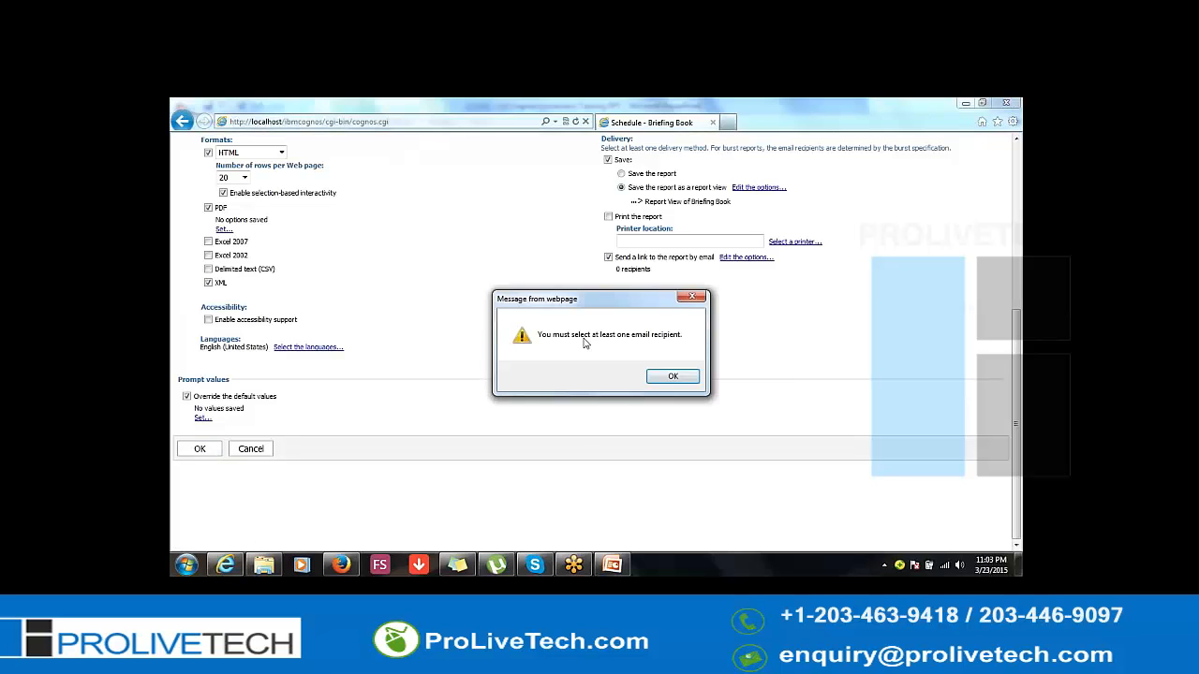
click(672, 377)
click(608, 256)
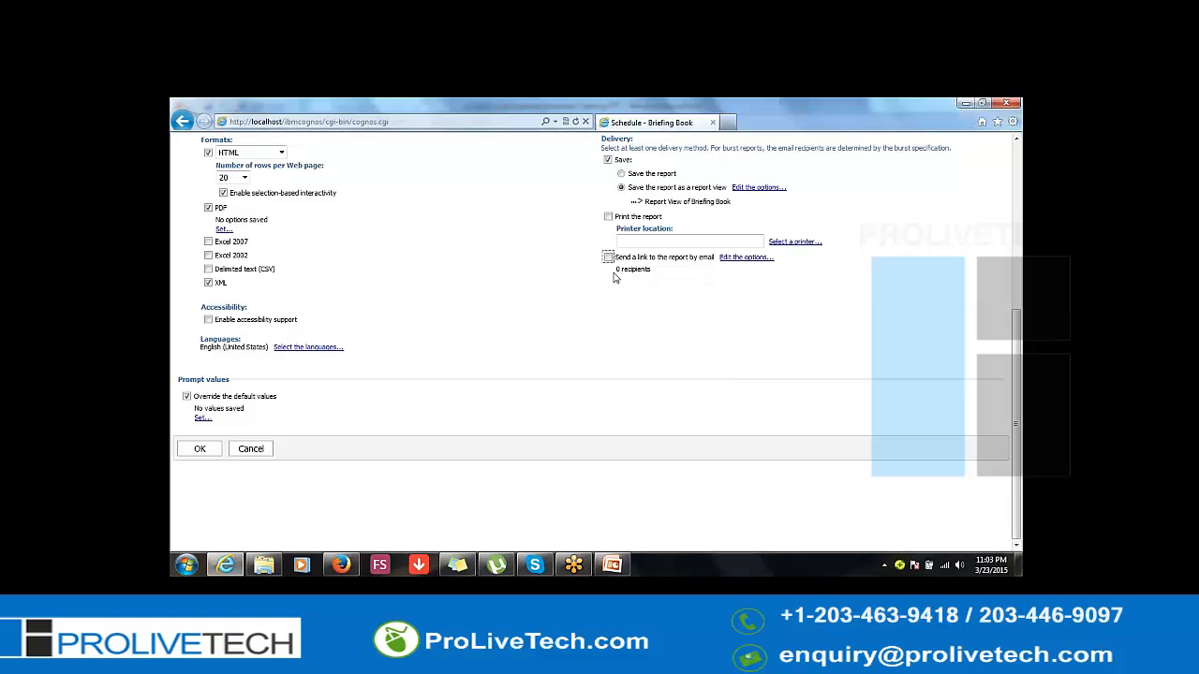
Keep the delivery set to save the report as a report view, and save the Briefing Book schedule
click(621, 175)
drag(646, 201, 730, 202)
click(620, 187)
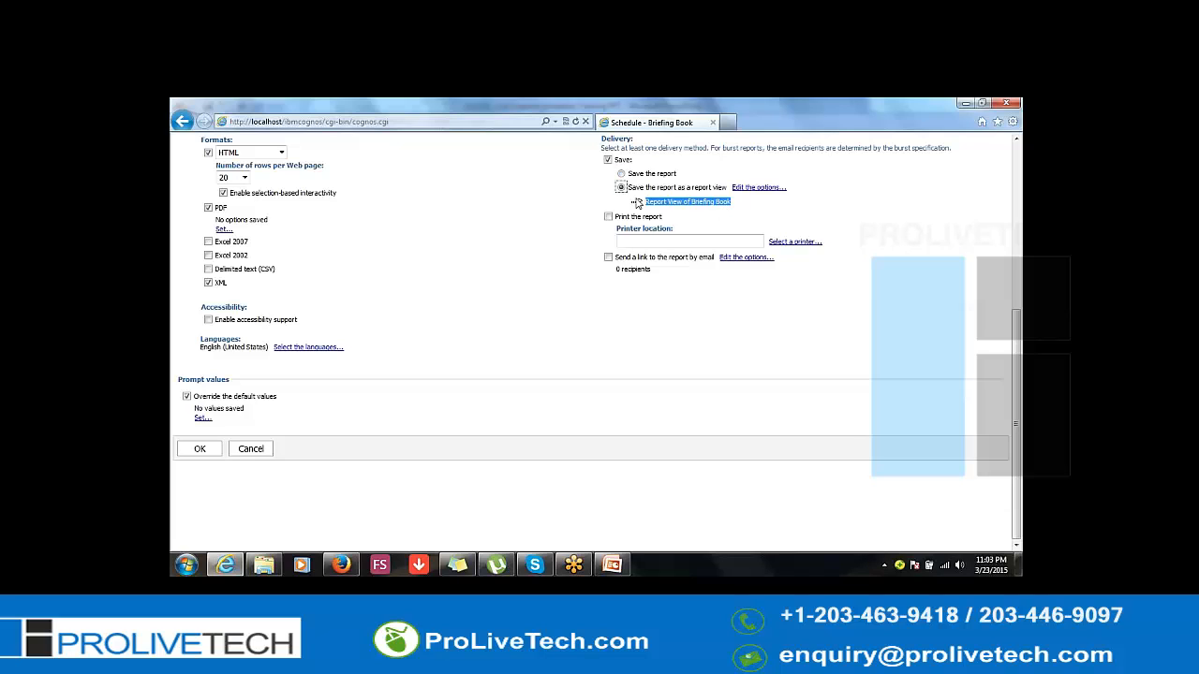
click(214, 451)
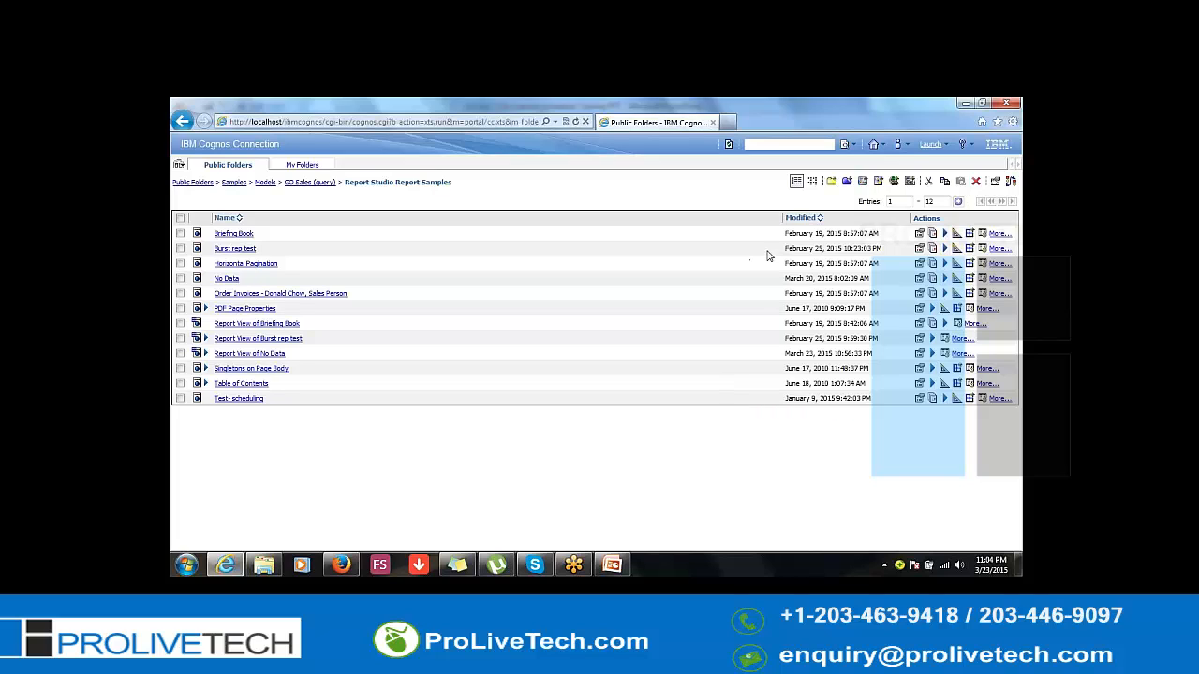
Check the current, past and upcoming activities in My Activities and Schedules for the scheduled report, refreshing the upcoming list
click(904, 145)
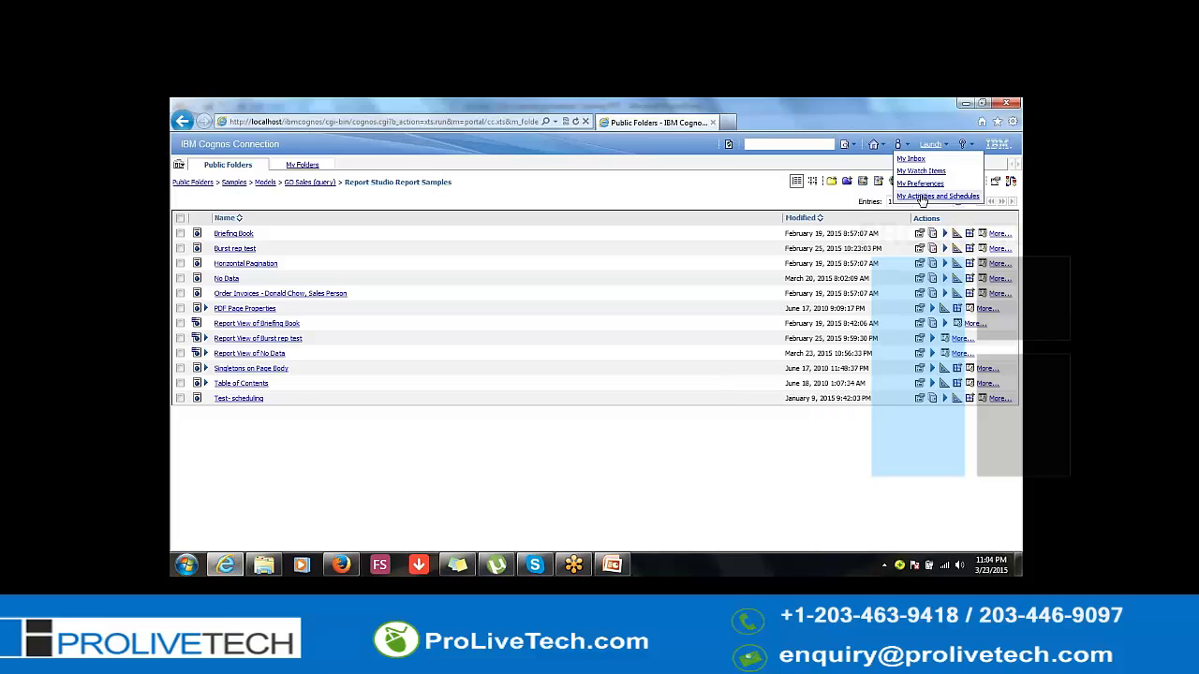
click(923, 196)
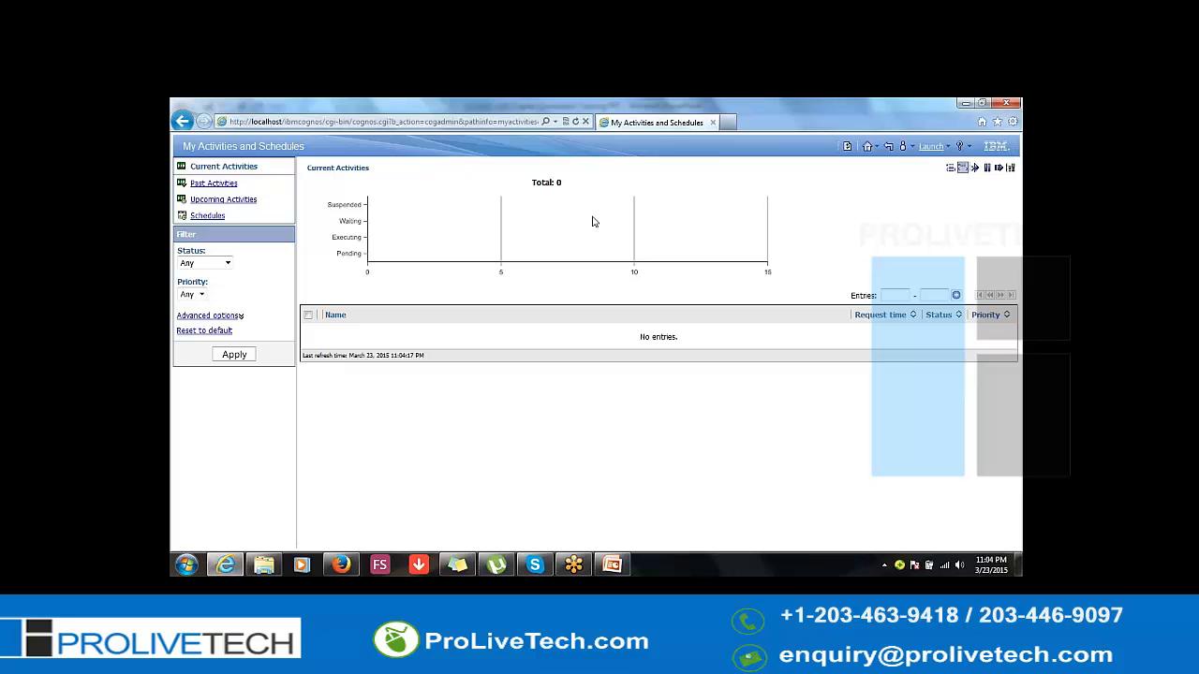
click(203, 202)
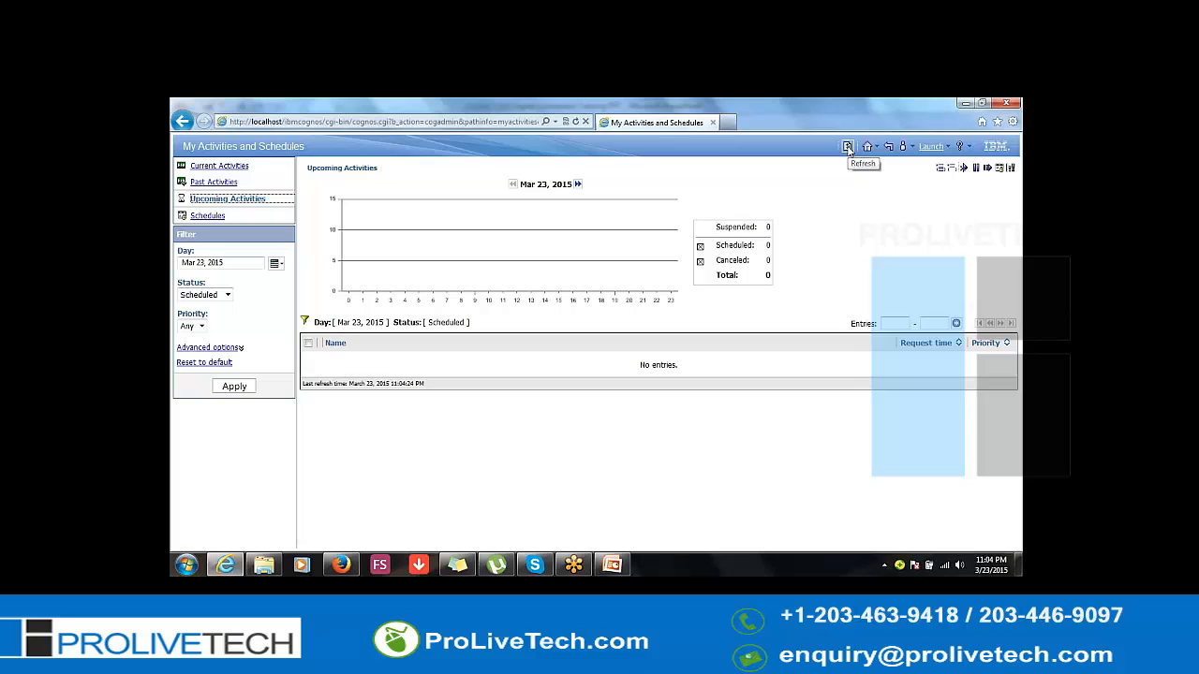
click(848, 148)
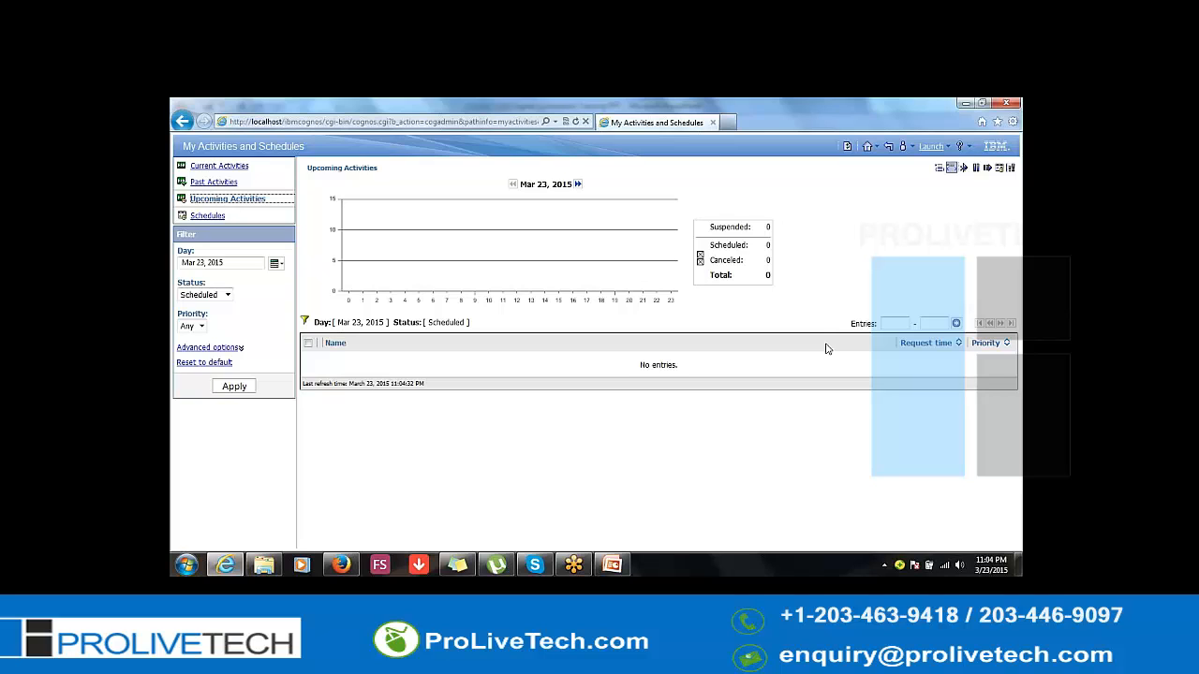
click(210, 182)
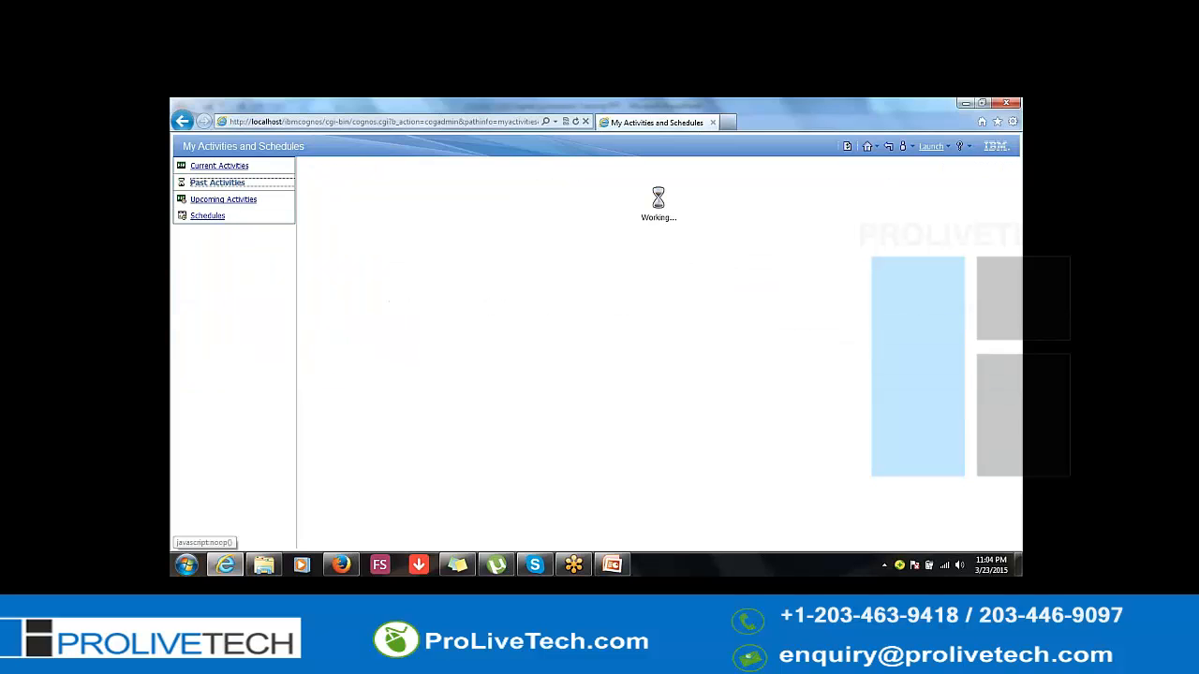
click(218, 166)
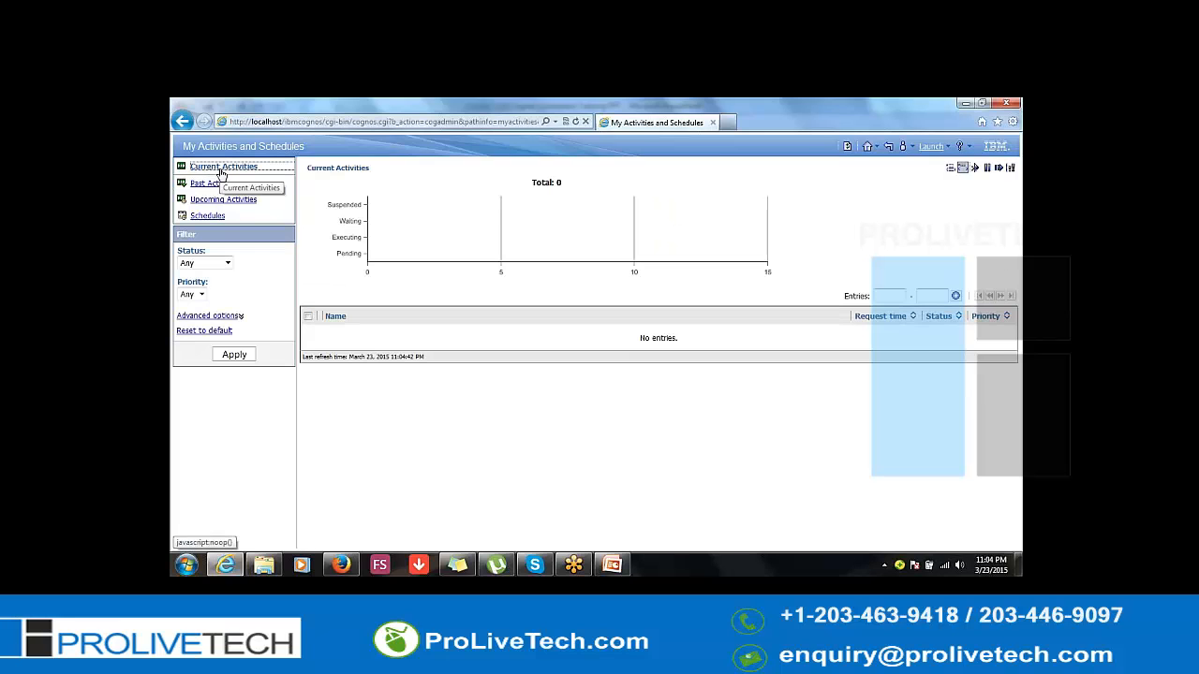
click(219, 200)
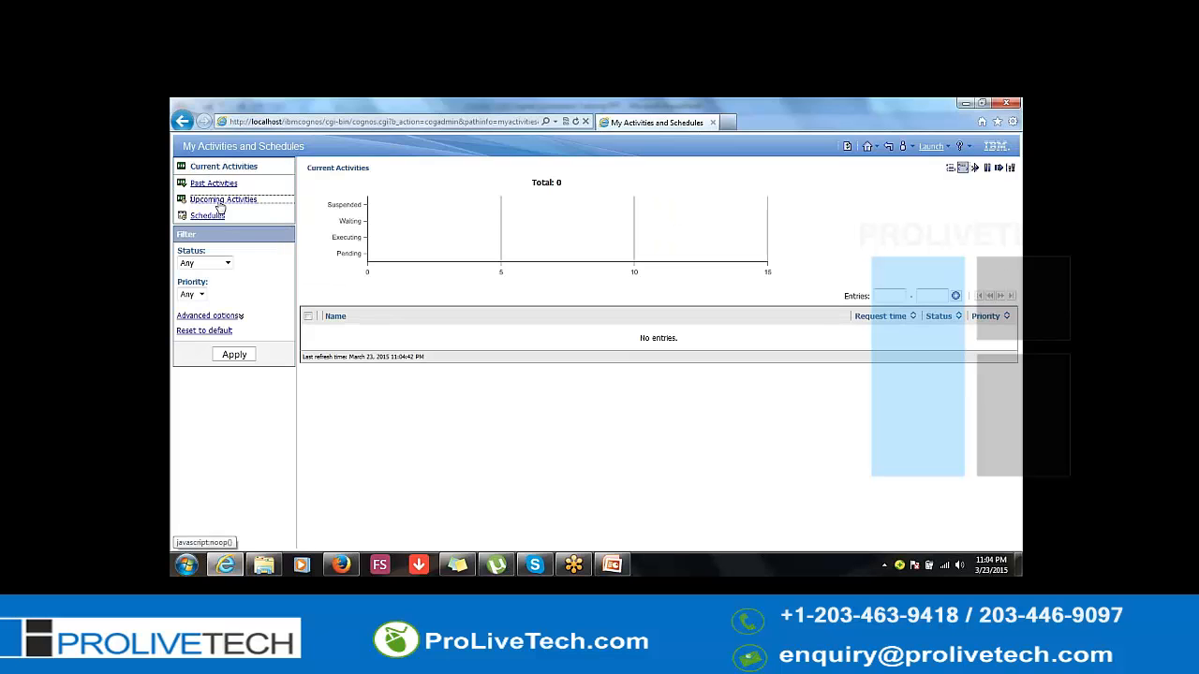
click(854, 147)
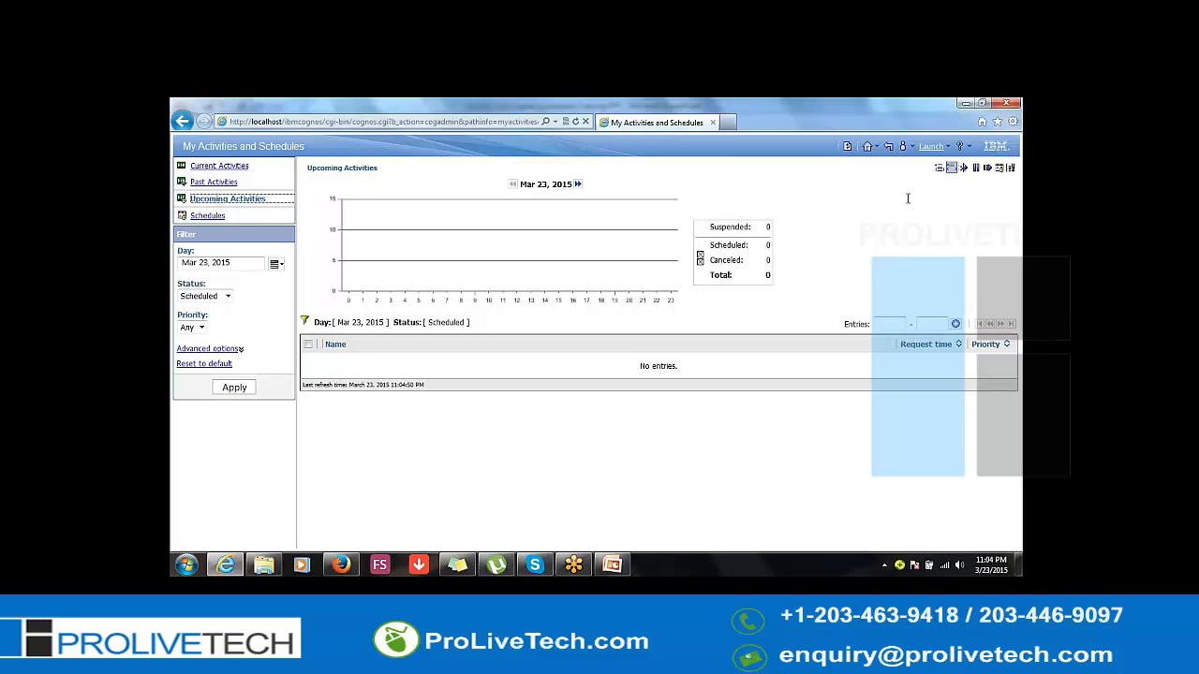
Return to IBM Cognos Connection and open Report Studio Report Samples under Samples > Models > GO Sales (query)
click(931, 146)
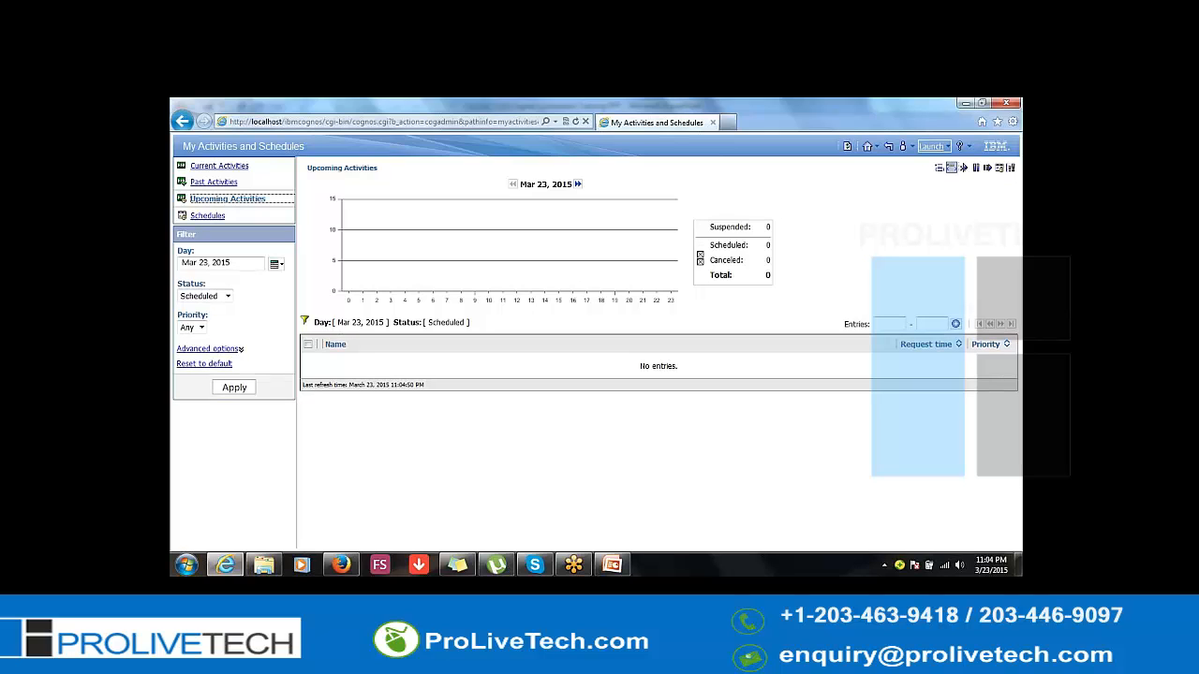
click(927, 147)
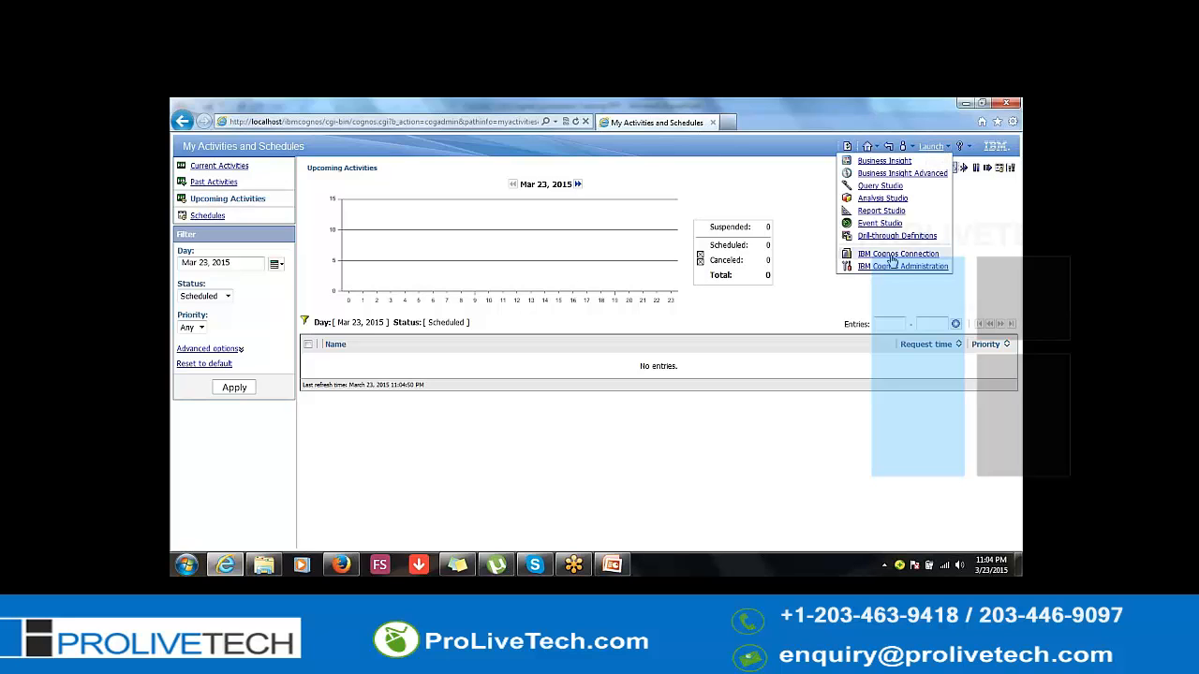
click(914, 253)
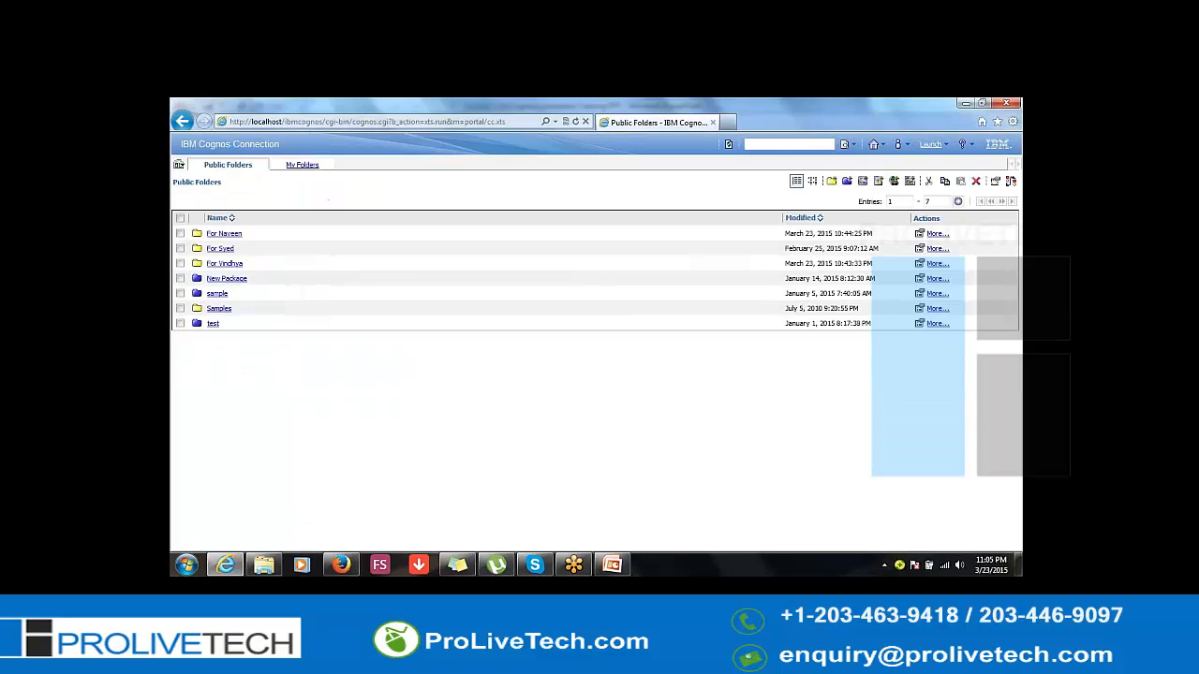
click(235, 309)
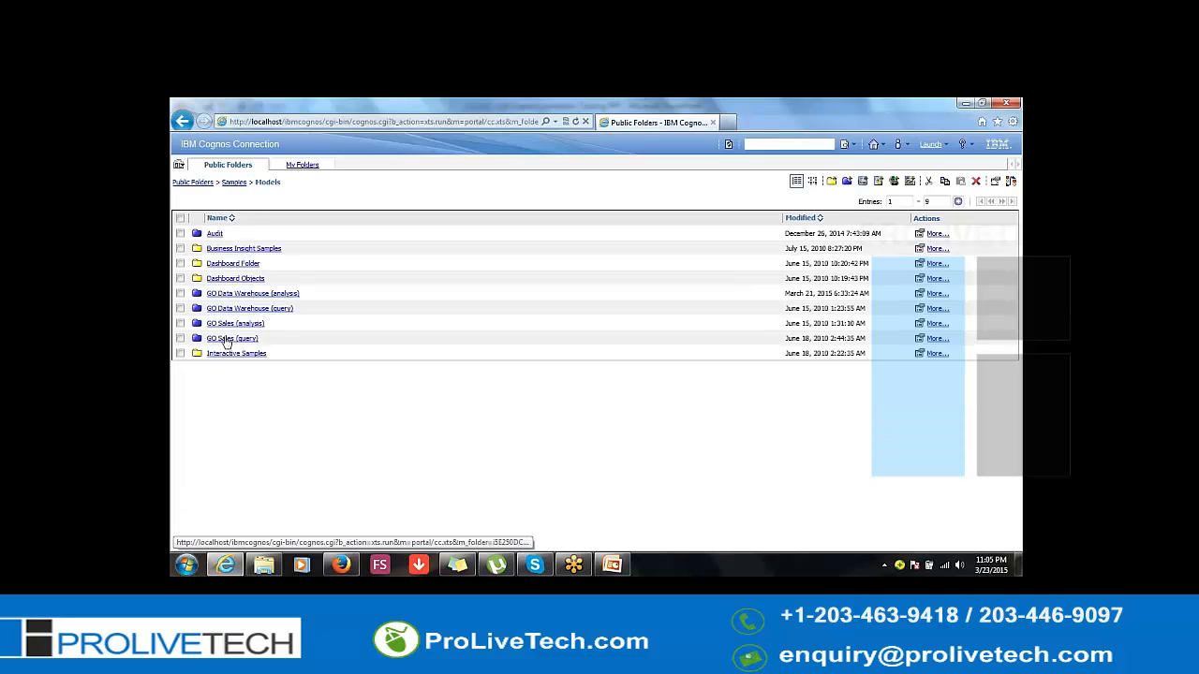
click(226, 341)
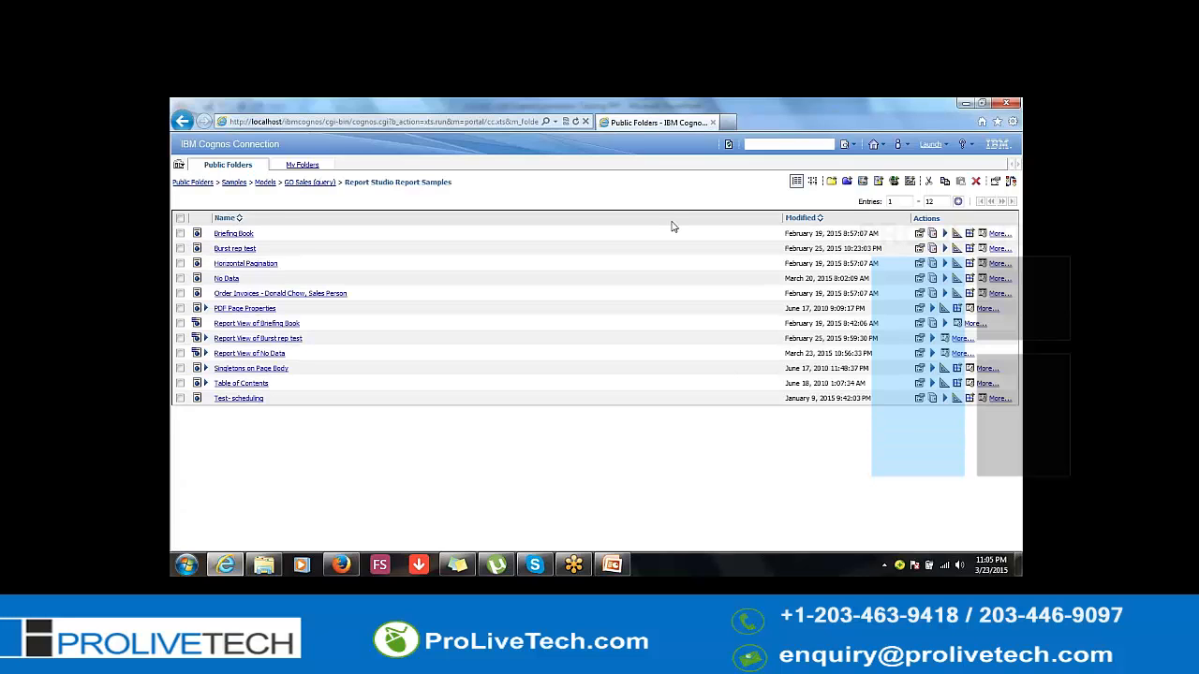
Reopen the Briefing Book schedule, set its start time to 11:08 and end time to 11:13, and save it
click(983, 248)
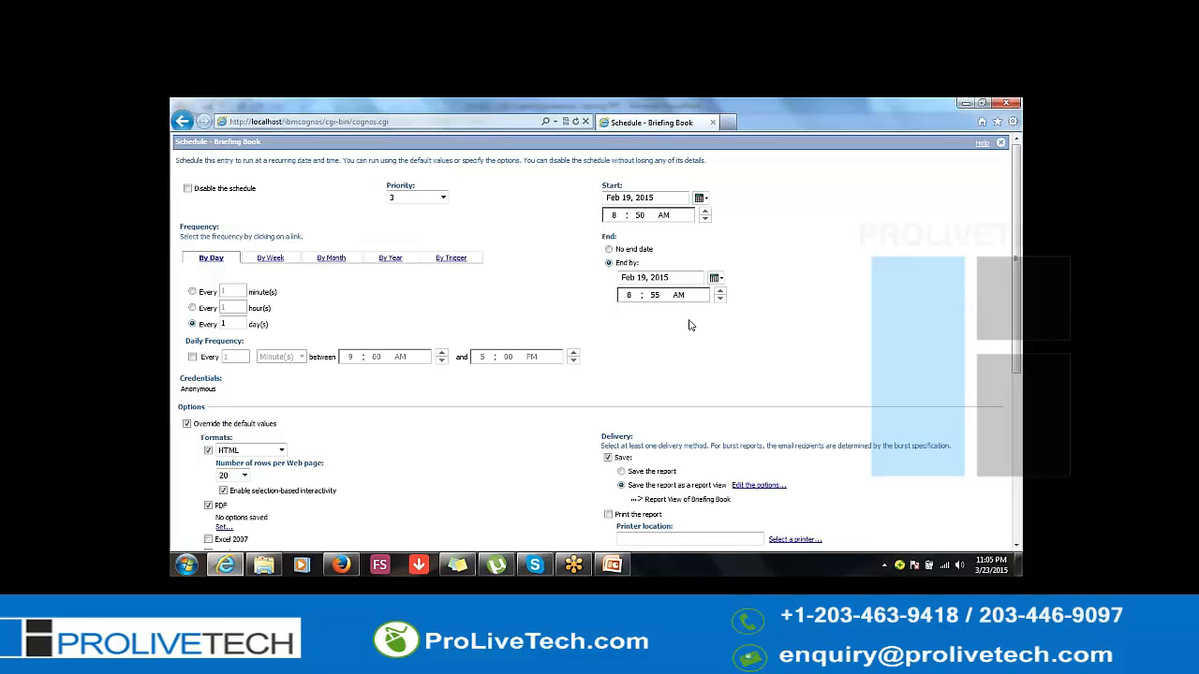
click(614, 214)
text(11)
key(Tab)
text(08)
key(Tab)
text(11)
click(654, 295)
text(13)
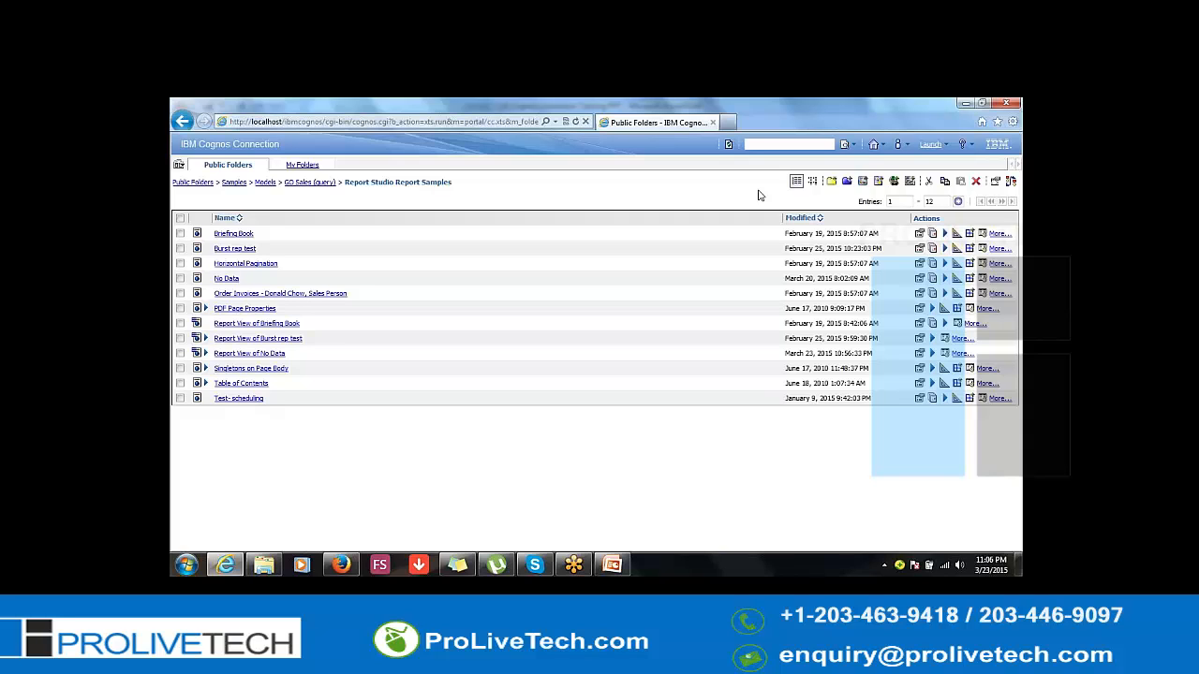
Check the upcoming activities in My Activities and Schedules, refresh the list, and return to the Report Studio Report Samples folder
click(908, 148)
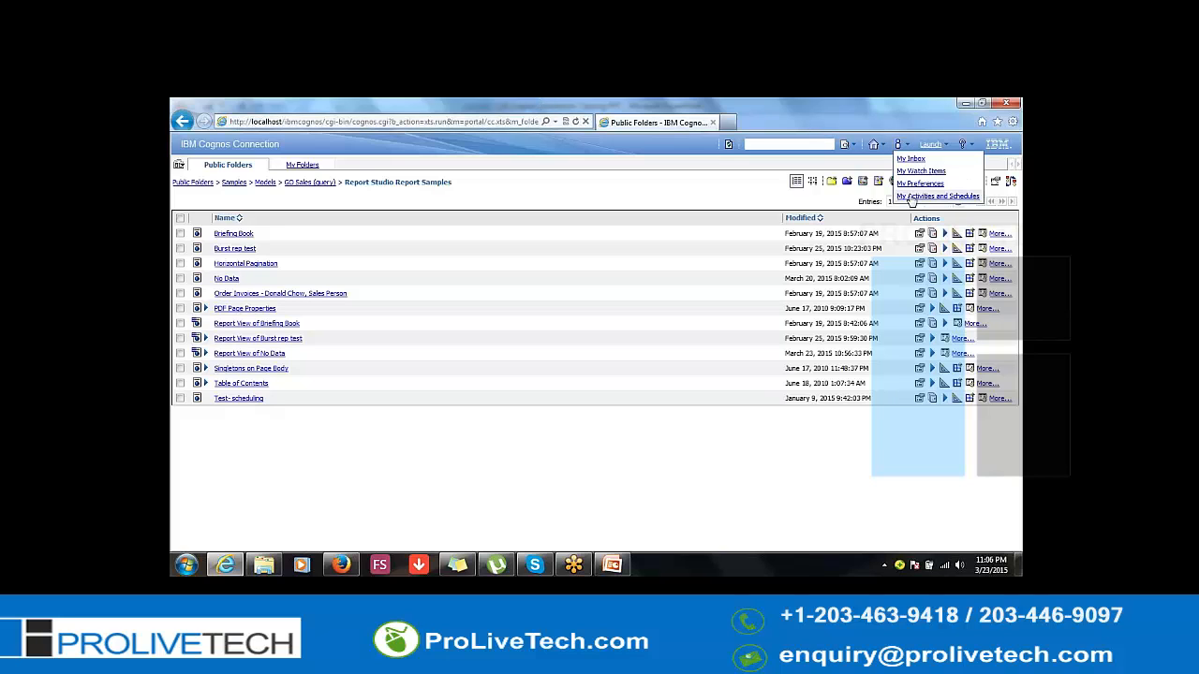
click(913, 196)
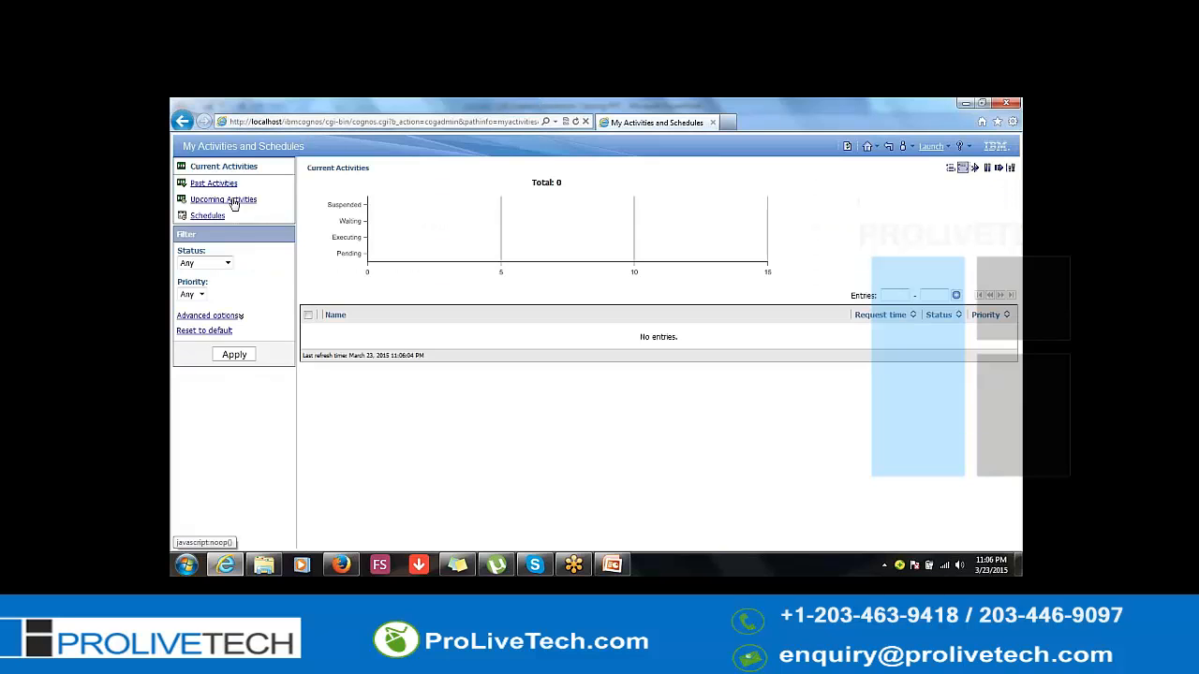
click(234, 202)
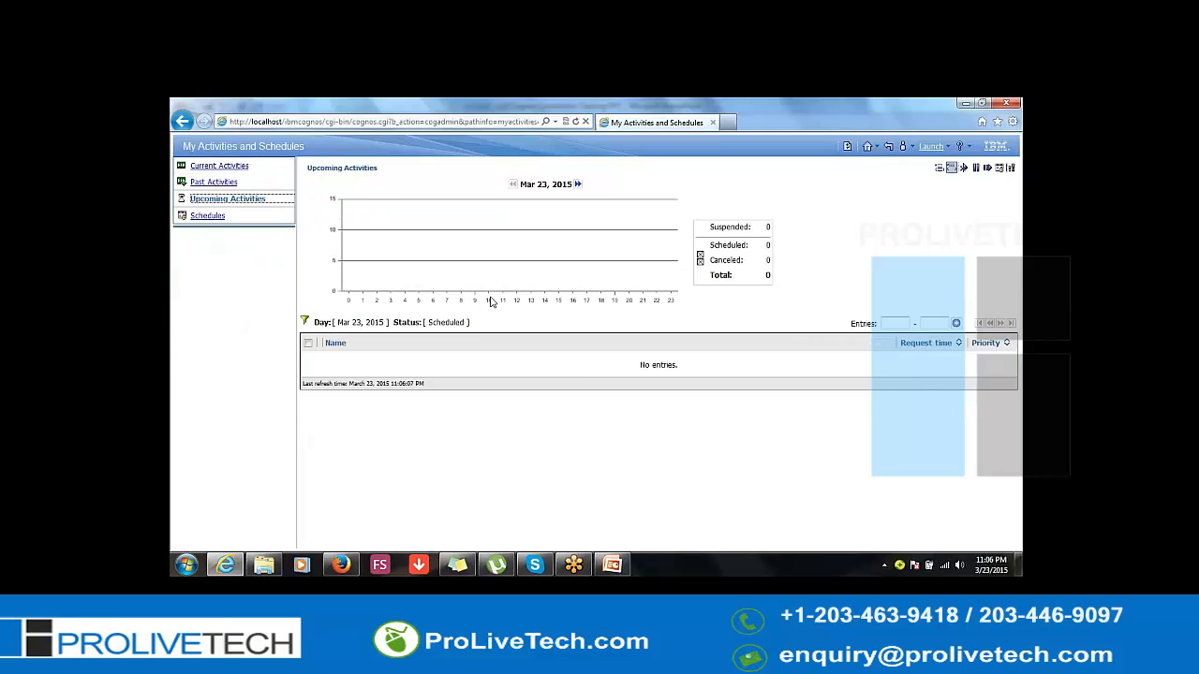
click(849, 148)
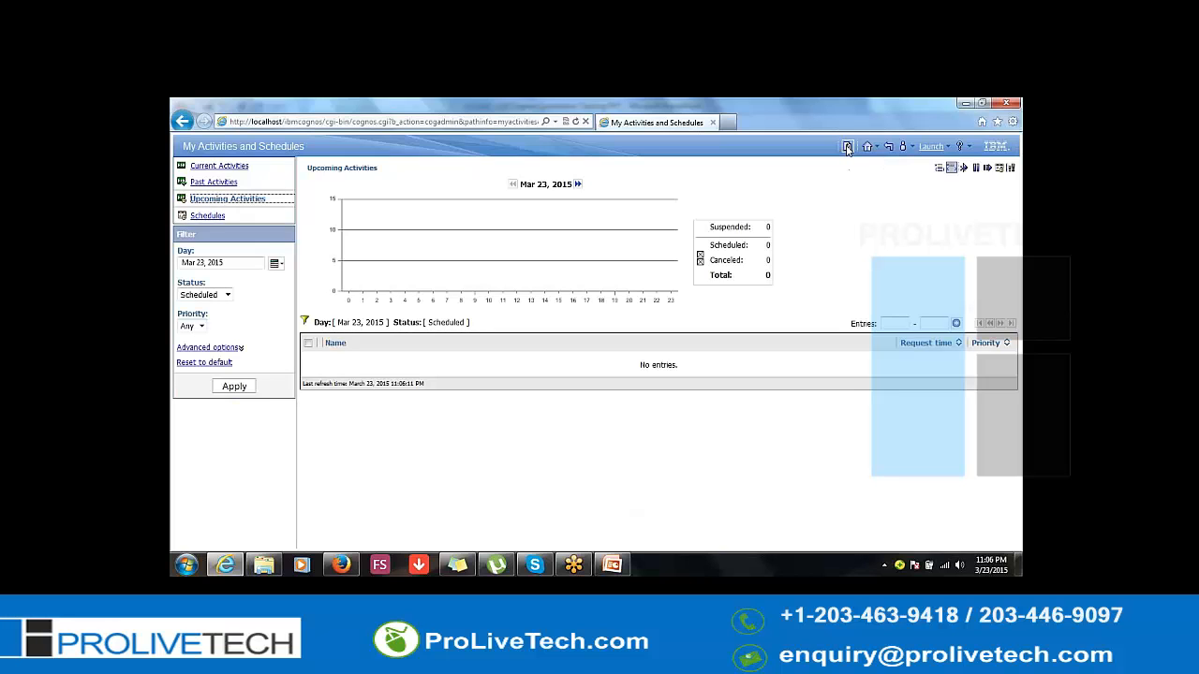
click(847, 147)
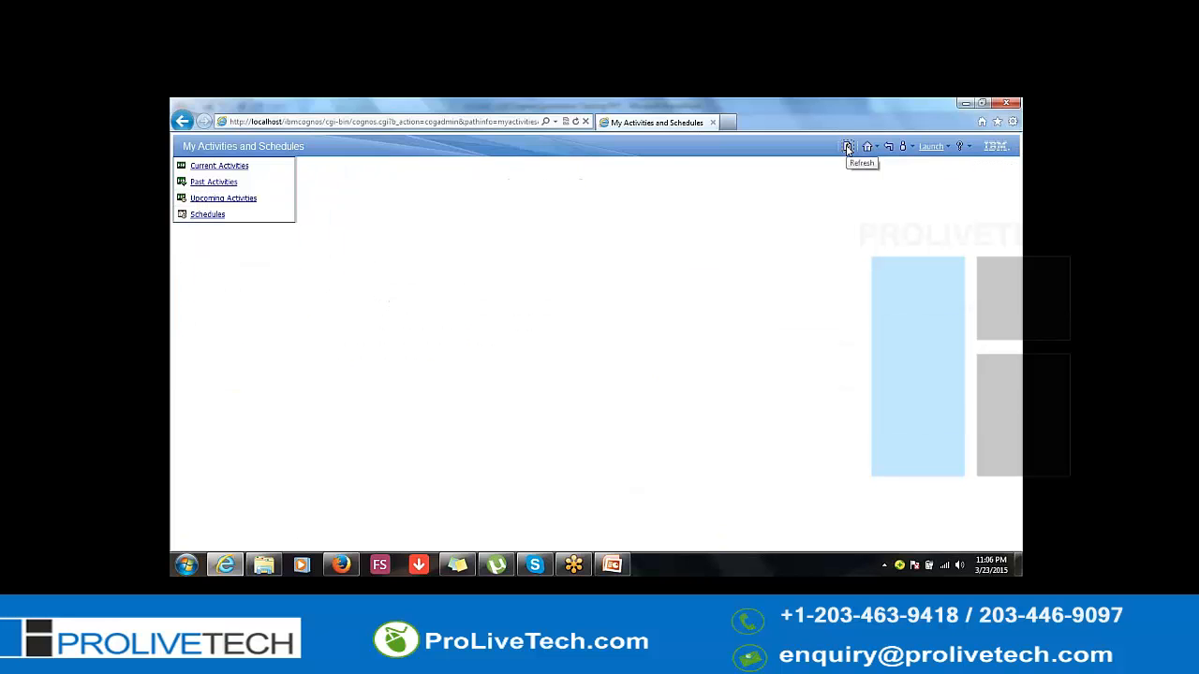
click(847, 147)
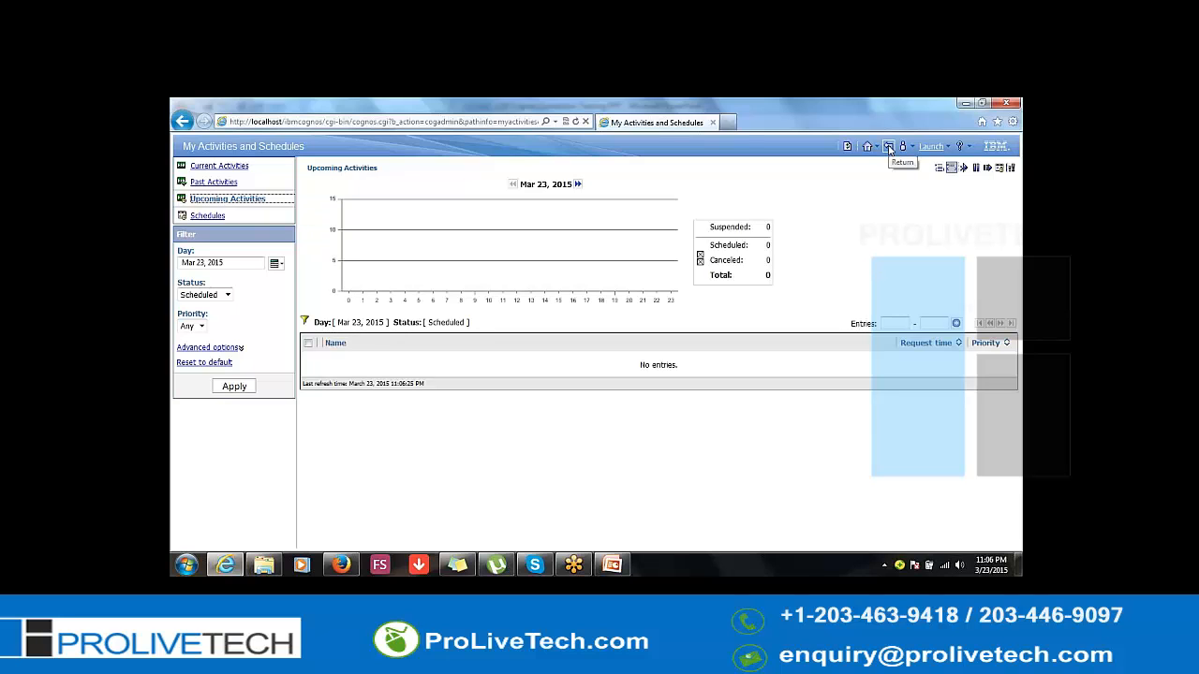
click(890, 149)
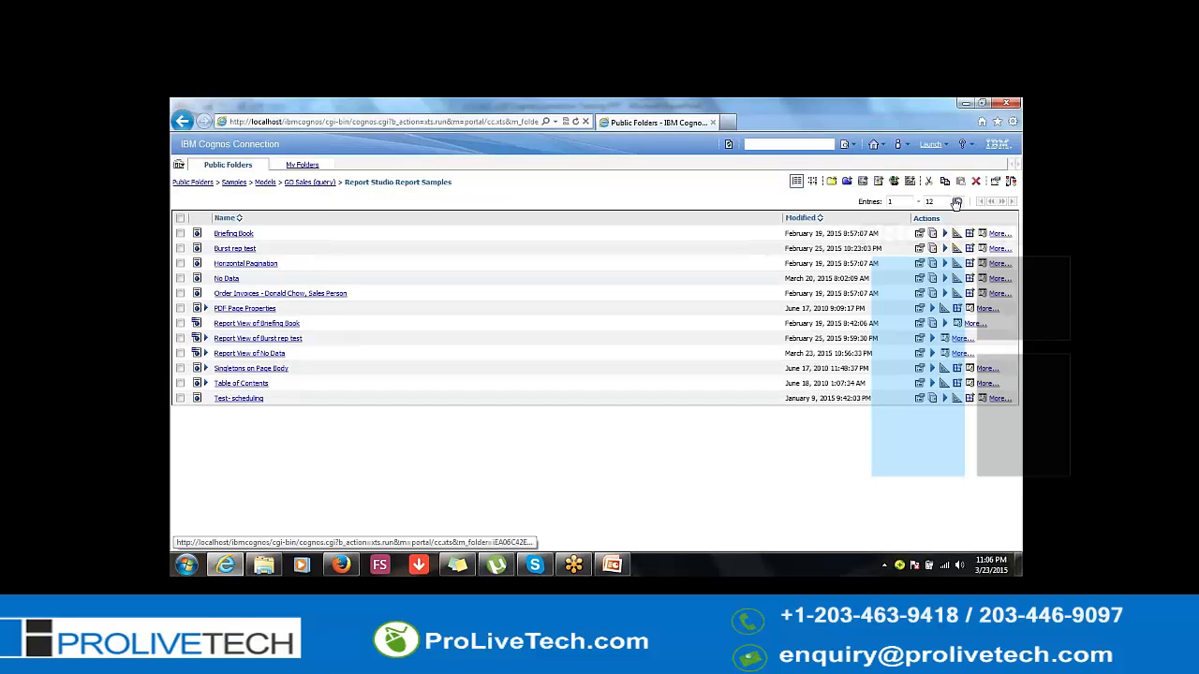
Reopen My Activities and Schedules and check the Briefing Book schedule's modified time and status, along with the upcoming and current activities
click(907, 147)
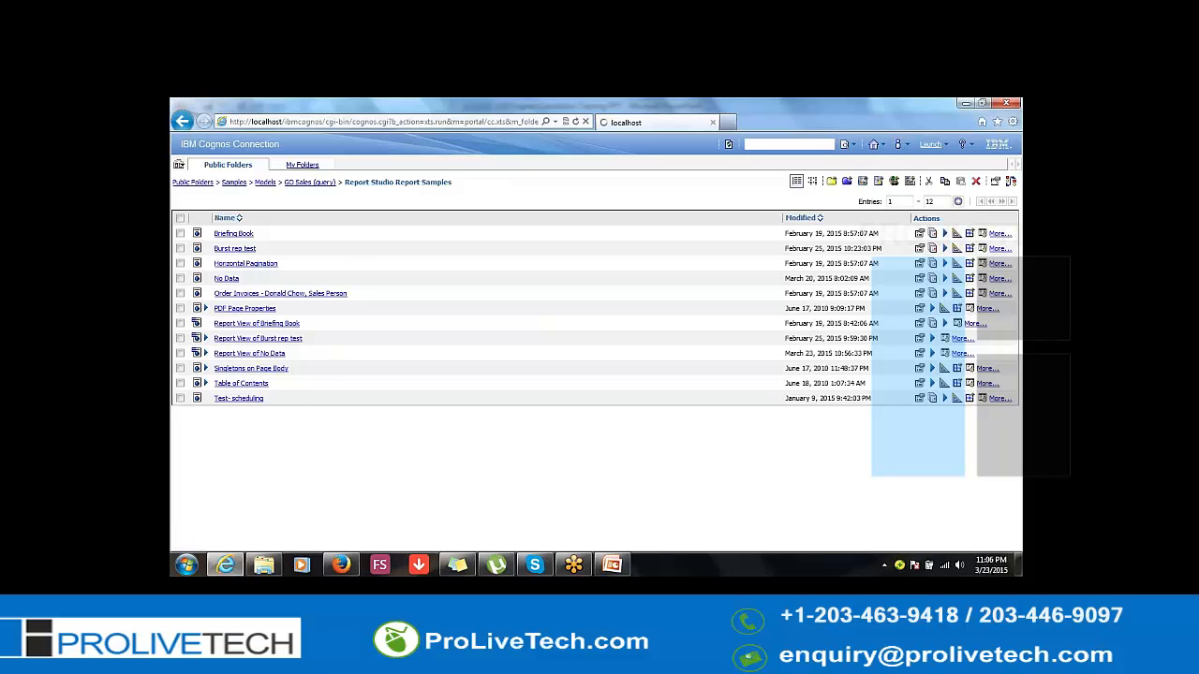
click(211, 217)
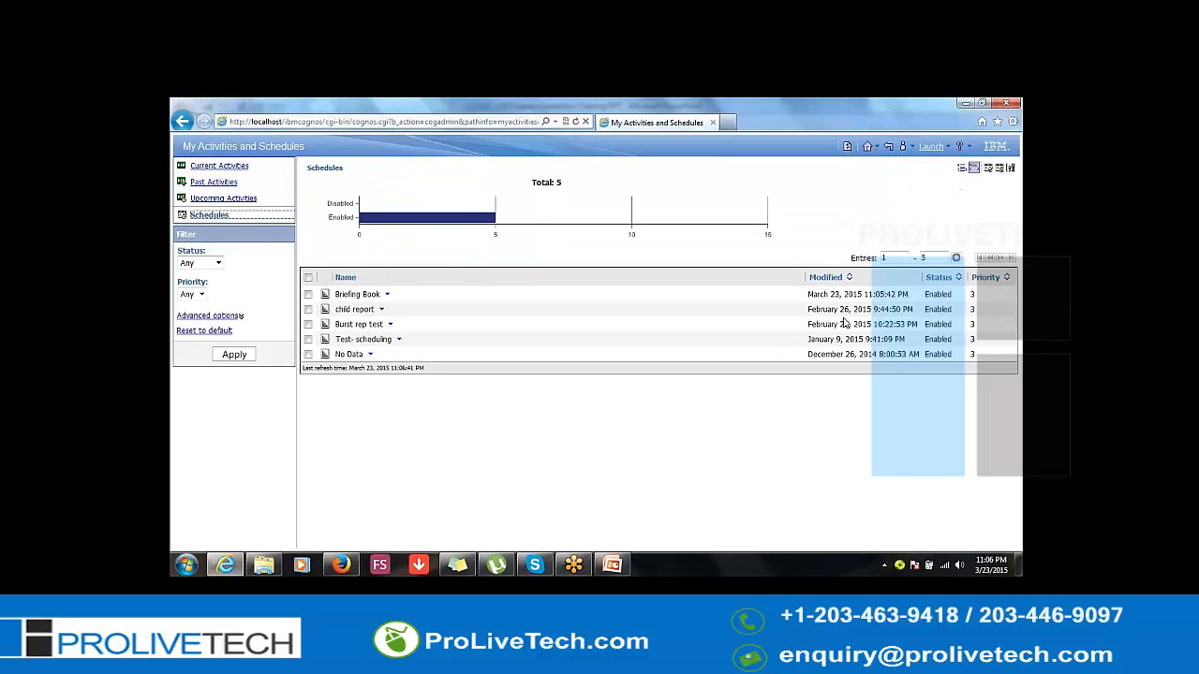
drag(865, 295, 909, 294)
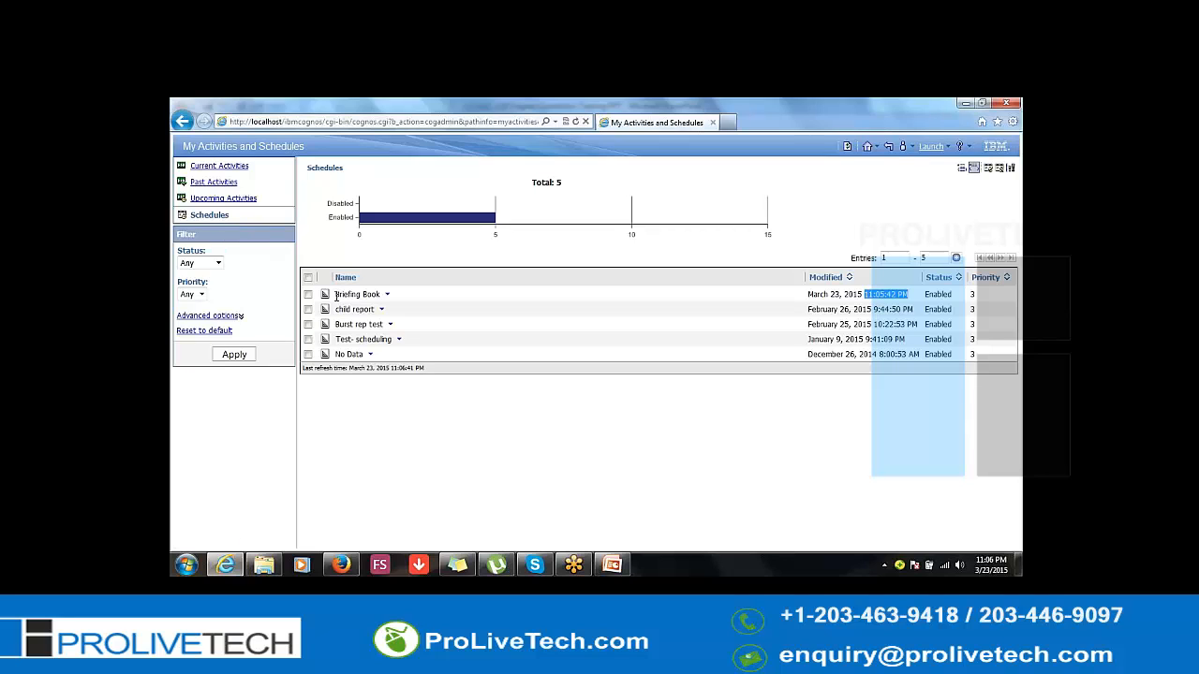
drag(807, 294, 955, 294)
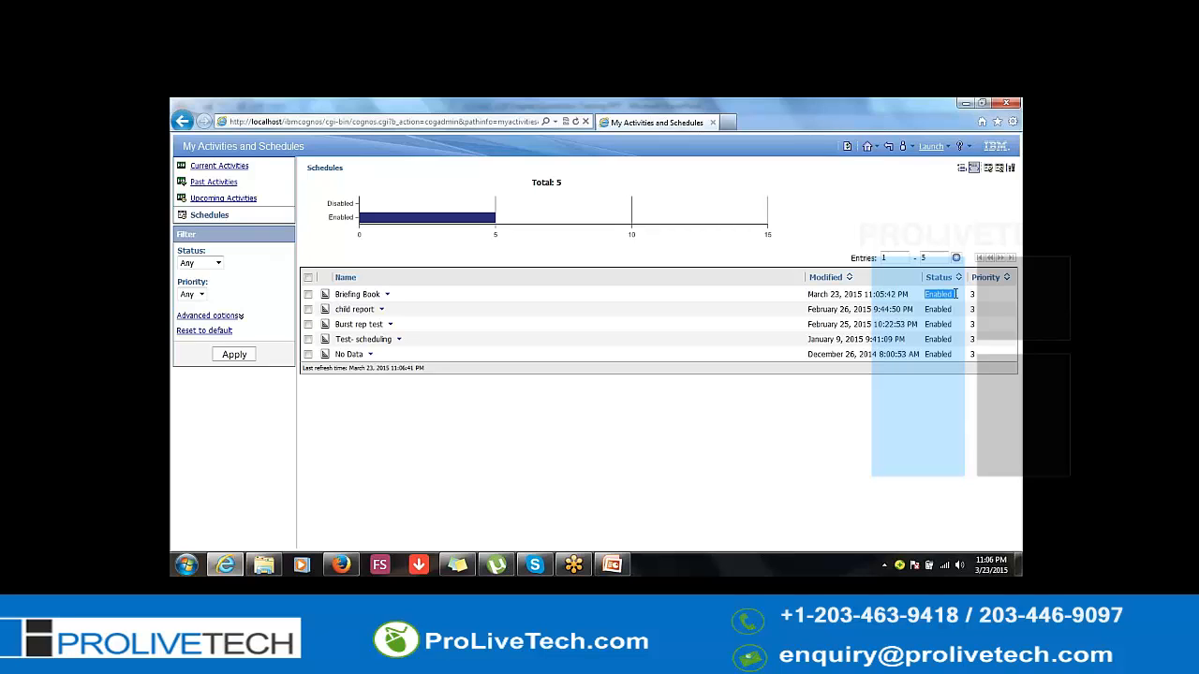
click(222, 199)
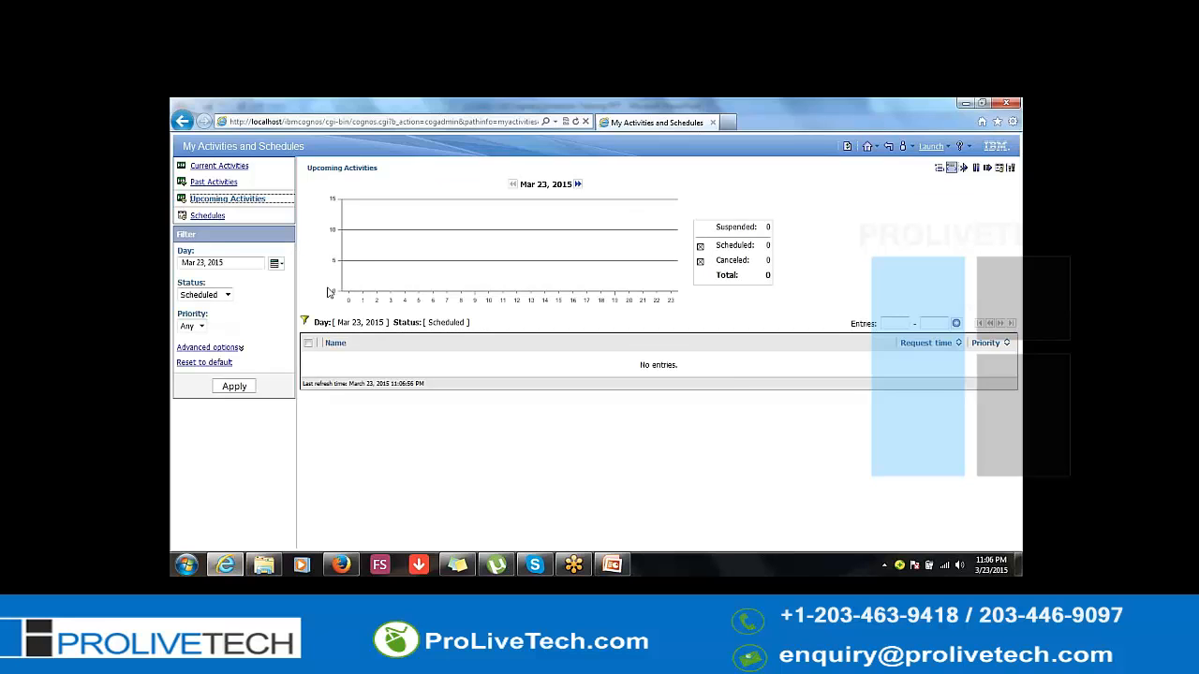
click(222, 167)
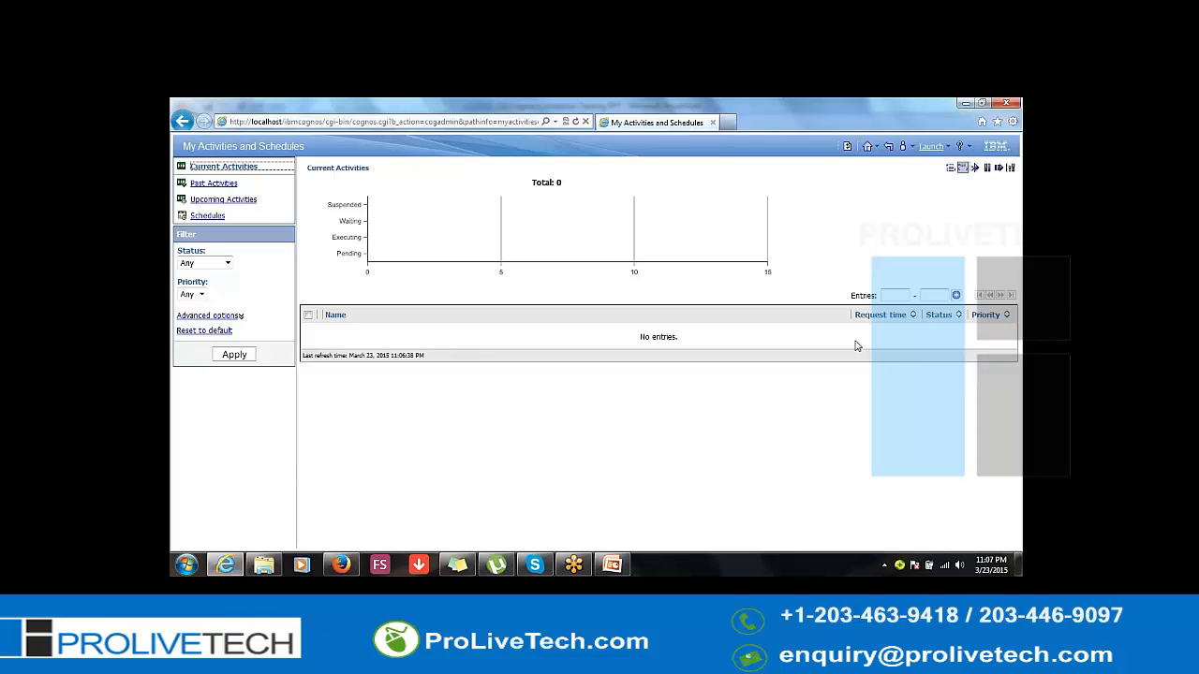
Open the priority setting of the Briefing Book schedule and read how priority values determine the processing order
click(208, 216)
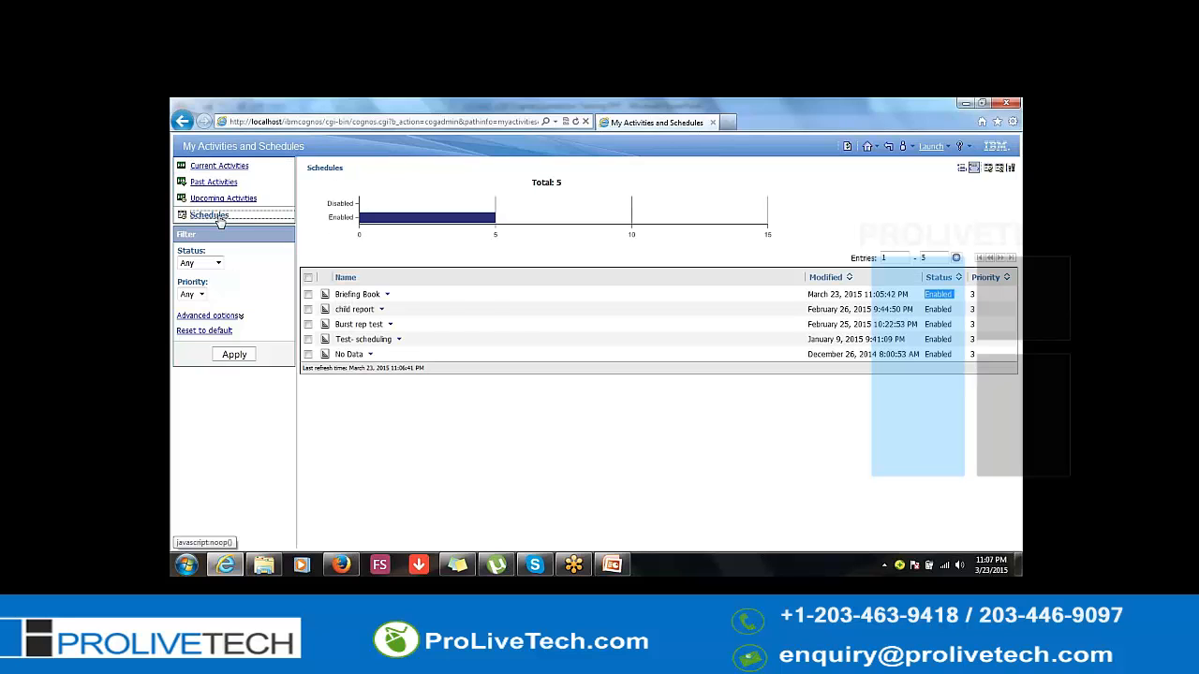
click(386, 294)
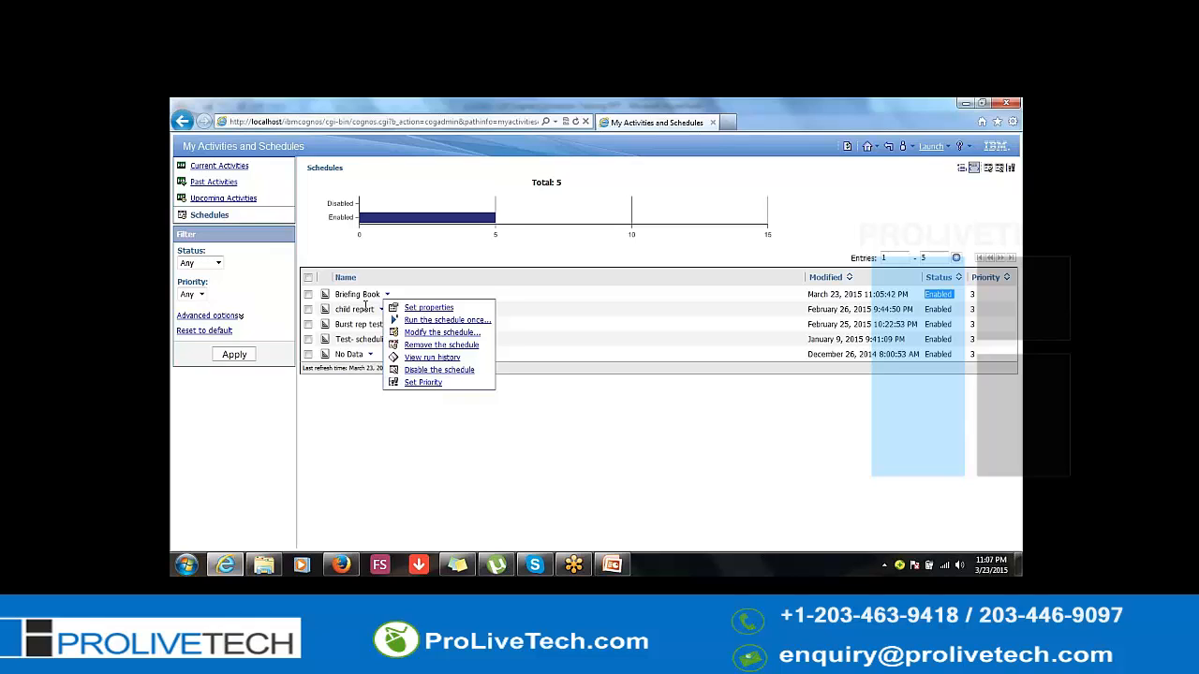
click(422, 382)
drag(539, 337, 596, 338)
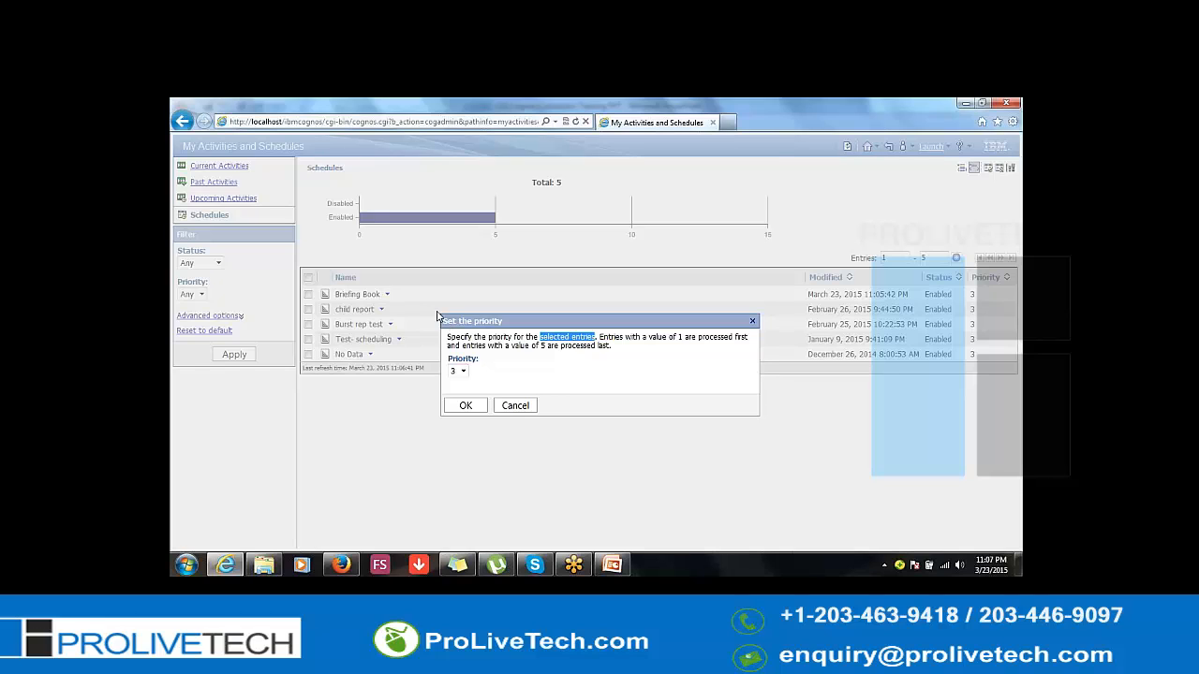
double_click(679, 336)
double_click(576, 346)
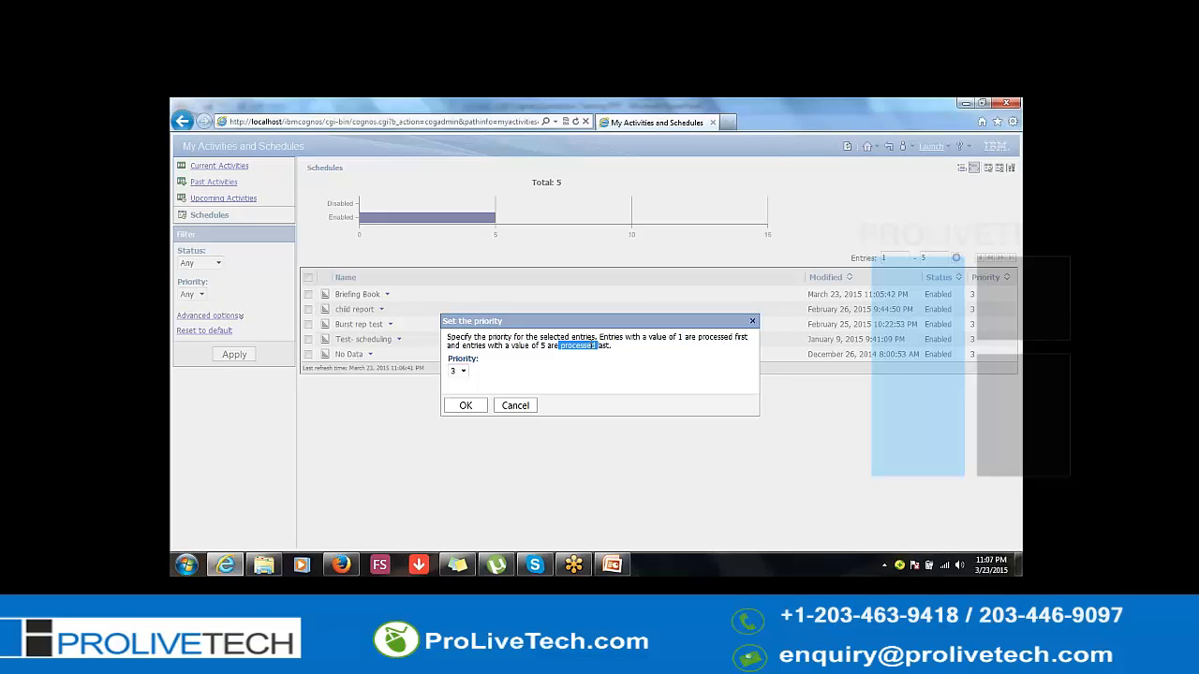
drag(597, 346, 603, 377)
Try priority 1 for the Briefing Book schedule and discard the change
click(462, 371)
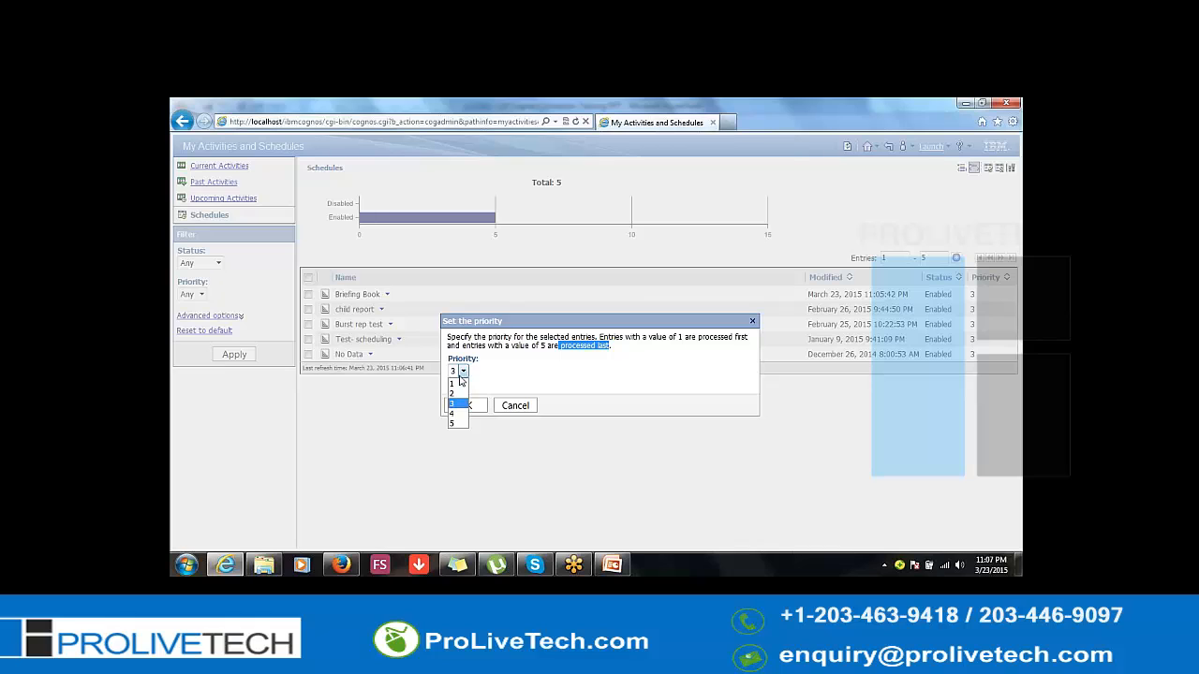
click(456, 384)
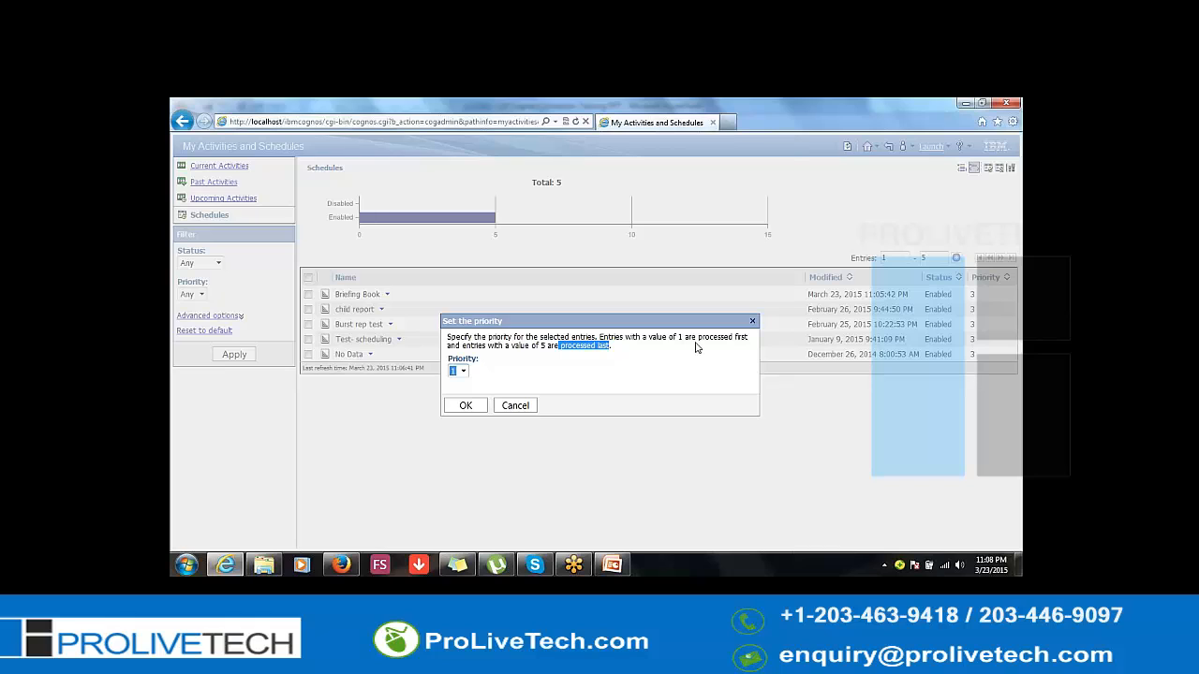
drag(698, 337, 678, 337)
click(517, 408)
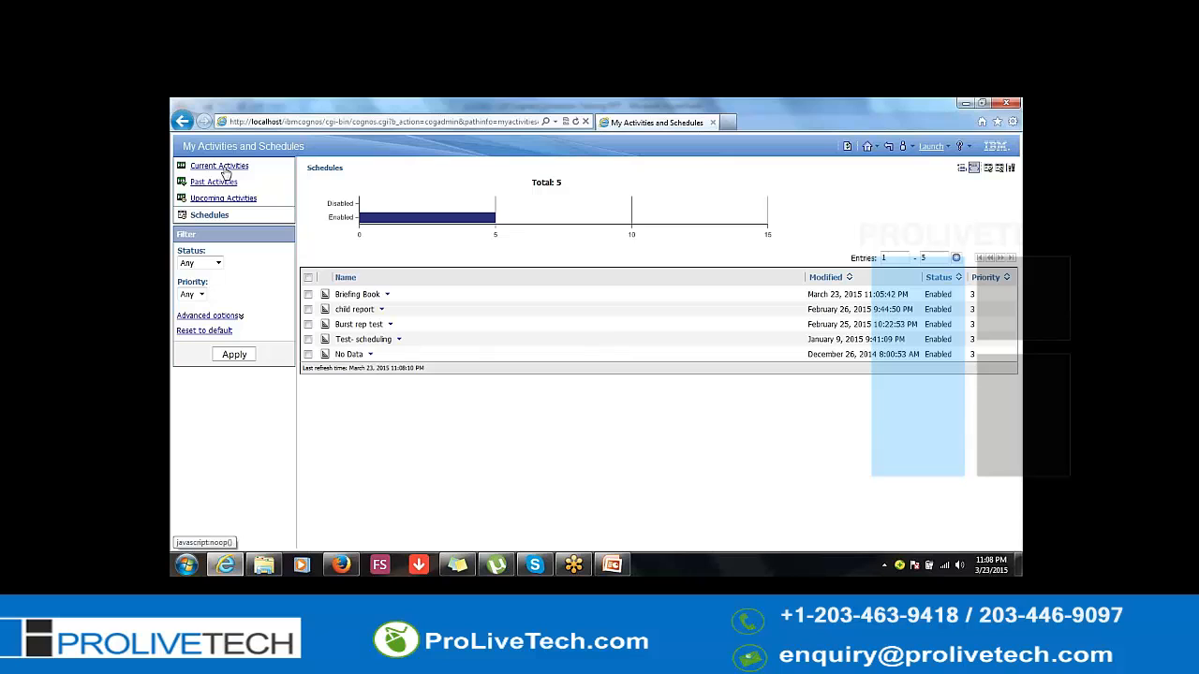
Check the current and past activities for the scheduled Briefing Book run
click(224, 171)
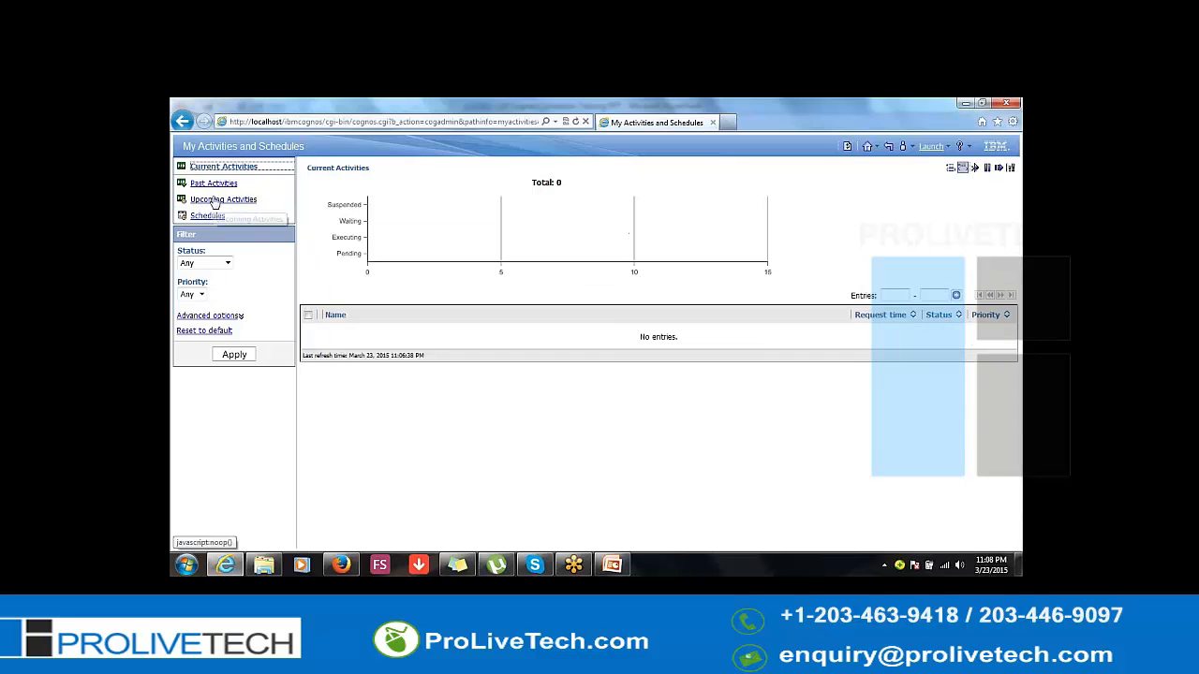
click(215, 185)
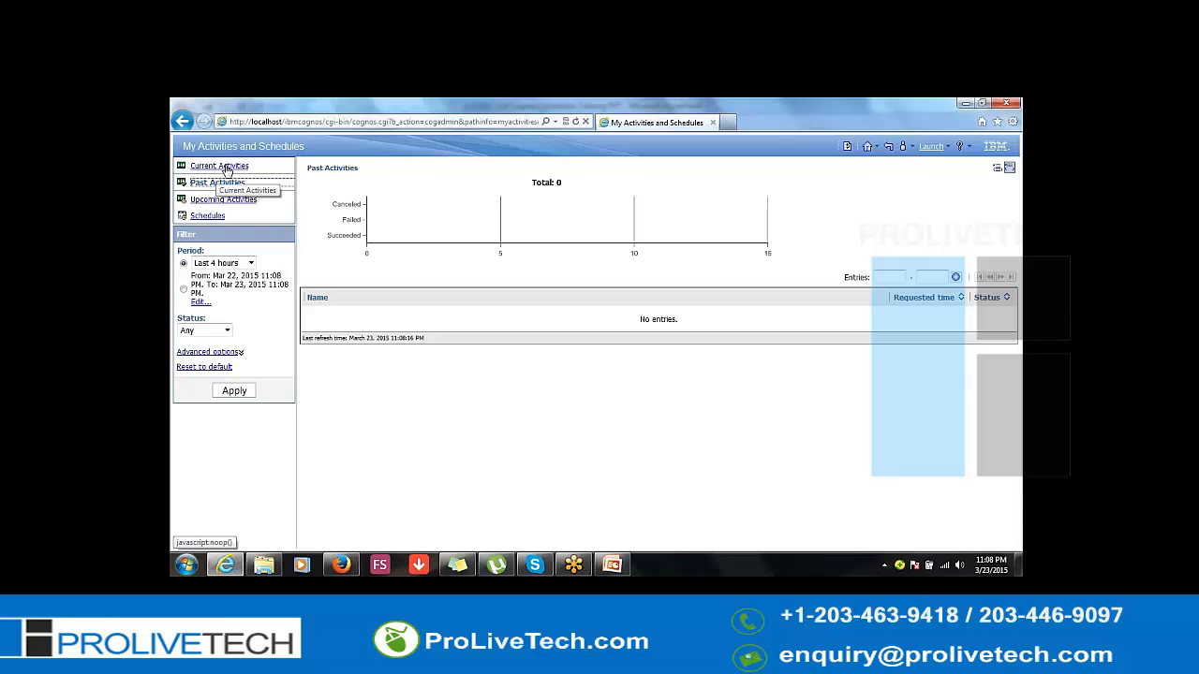
click(226, 169)
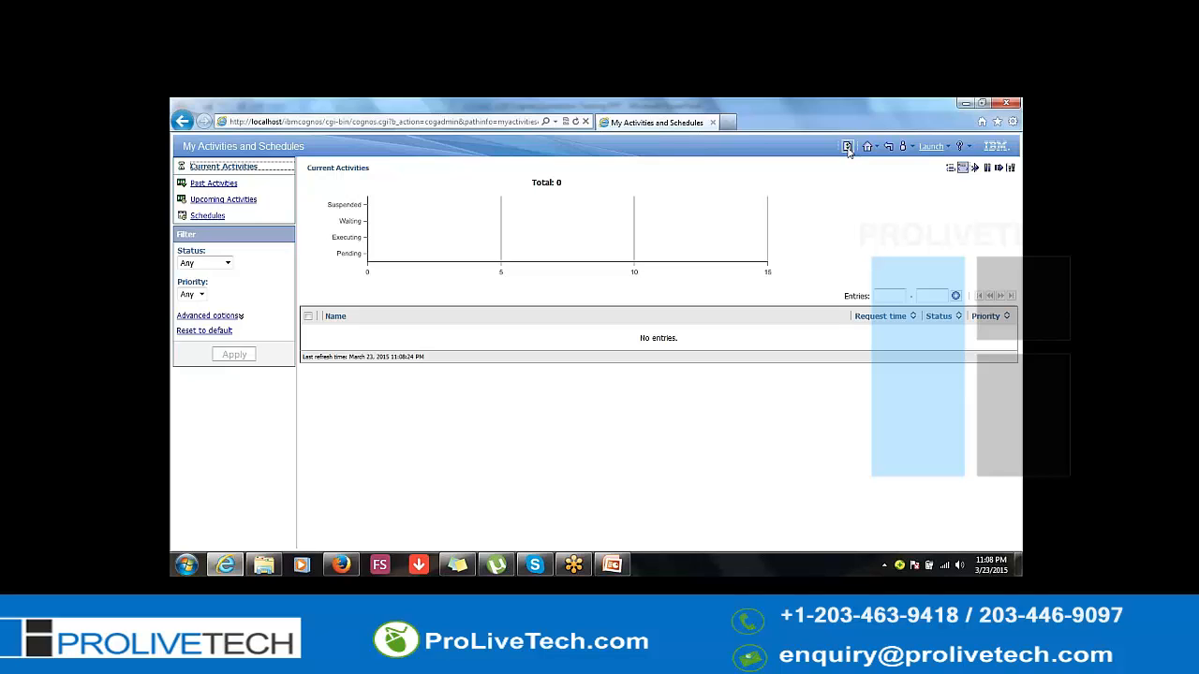
View the run history of the Briefing Book schedule and check the status of its past runs
click(207, 217)
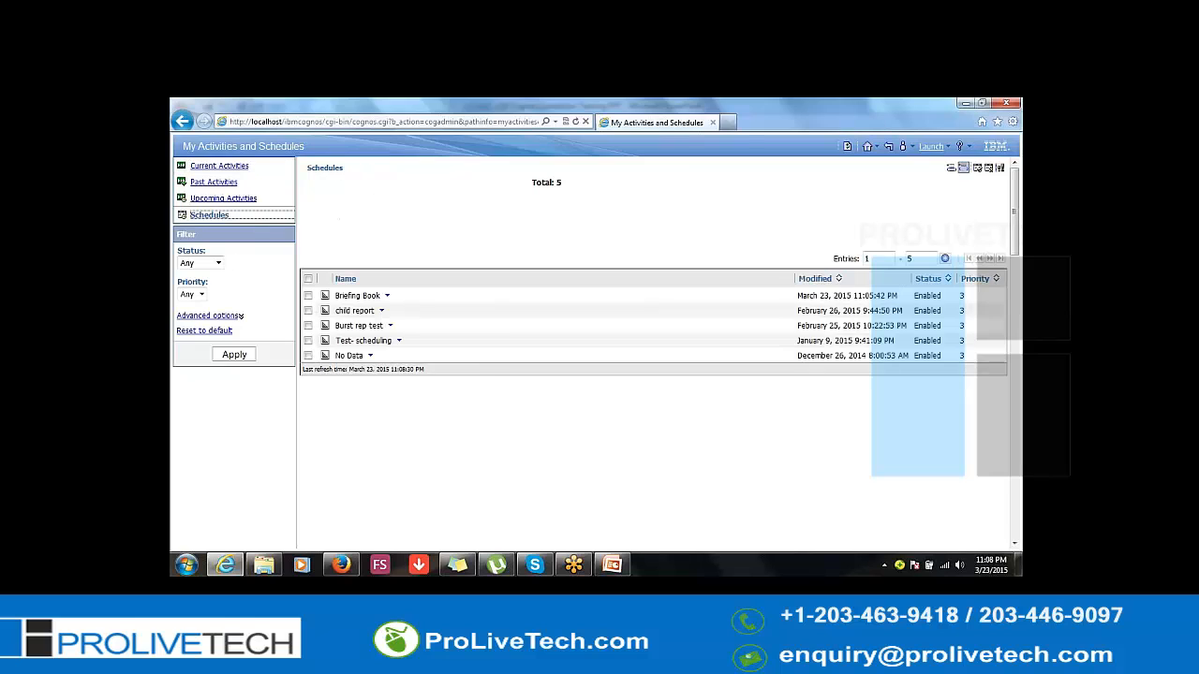
click(386, 295)
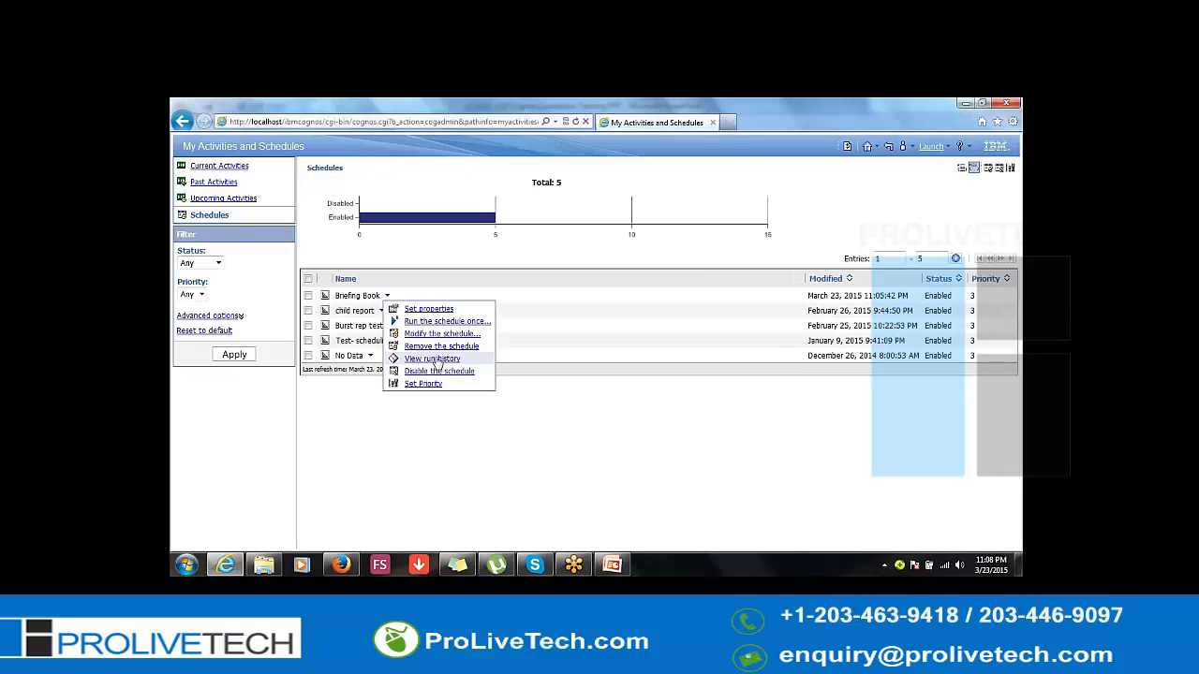
click(435, 360)
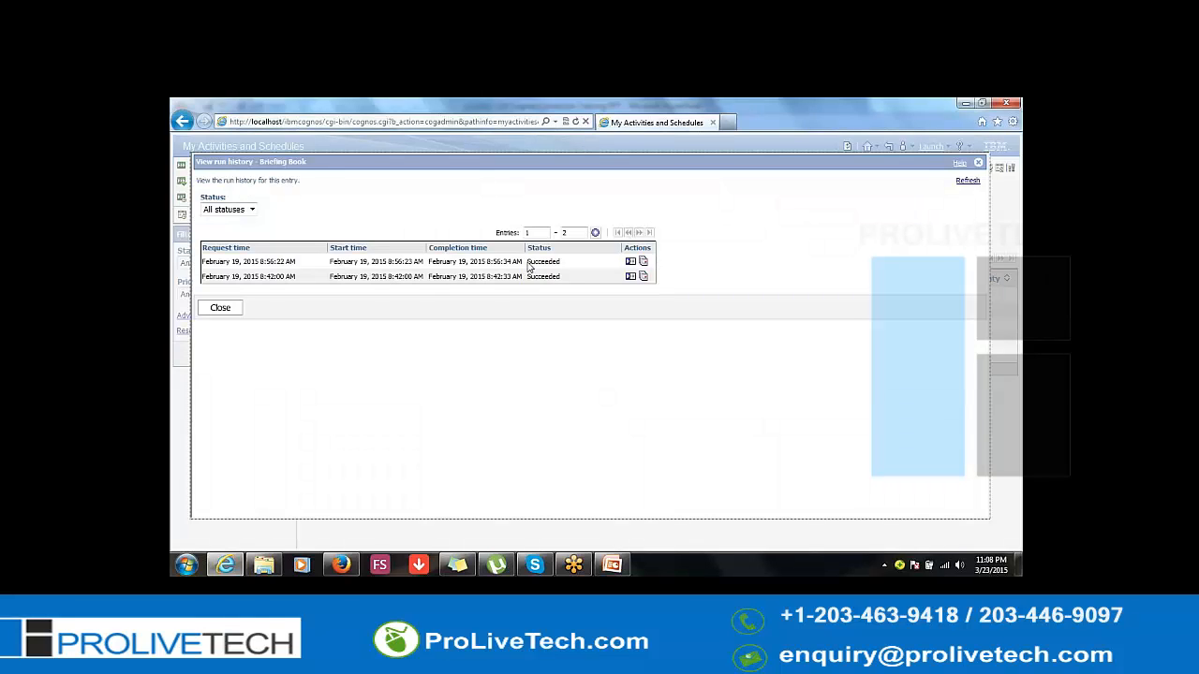
drag(528, 267, 565, 268)
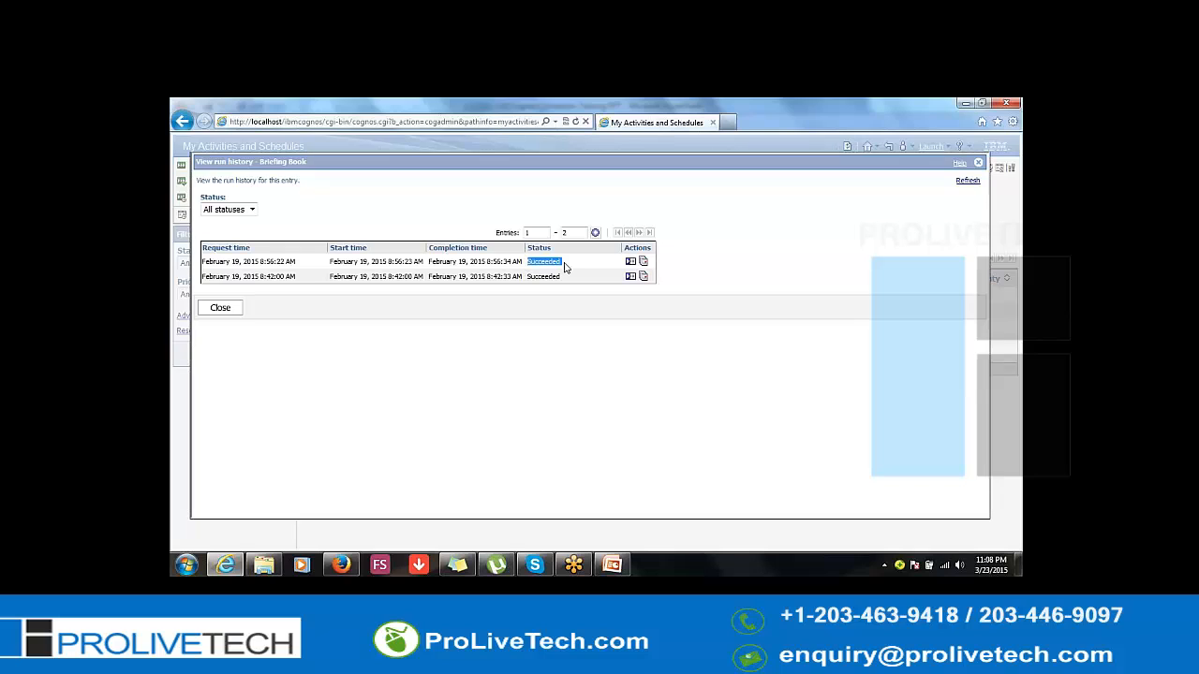
double_click(552, 276)
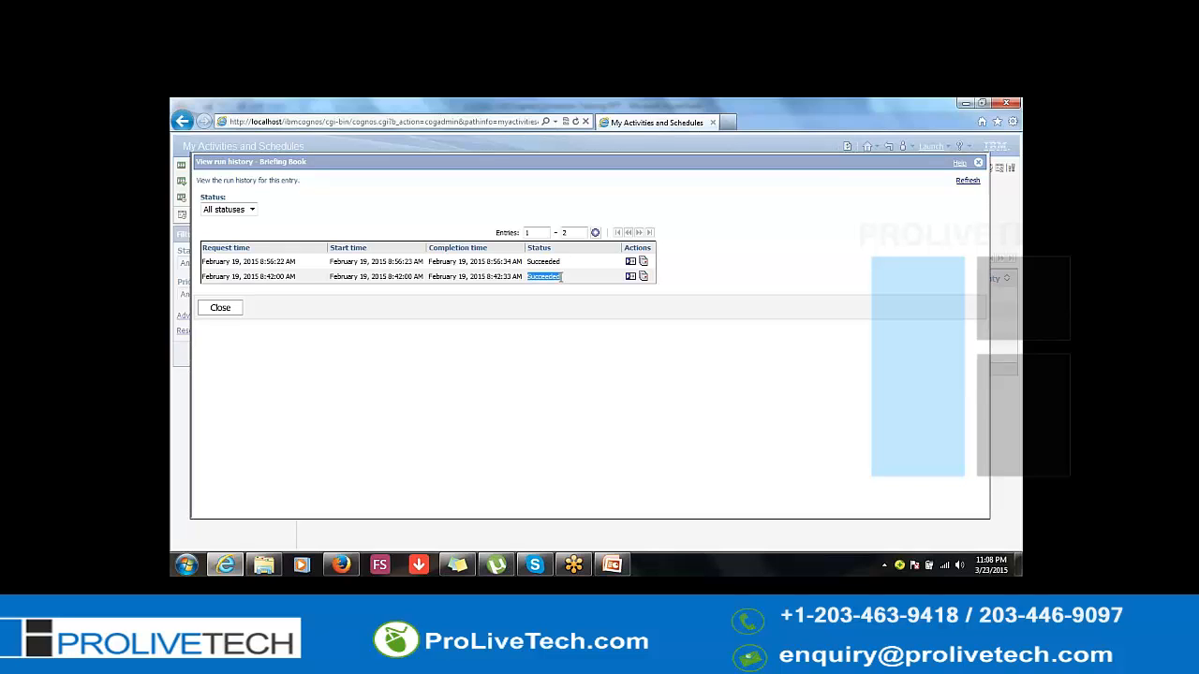
Open the HTML output of the February 19, 2015 8:56 AM Briefing Book run and look through the report pages
click(643, 264)
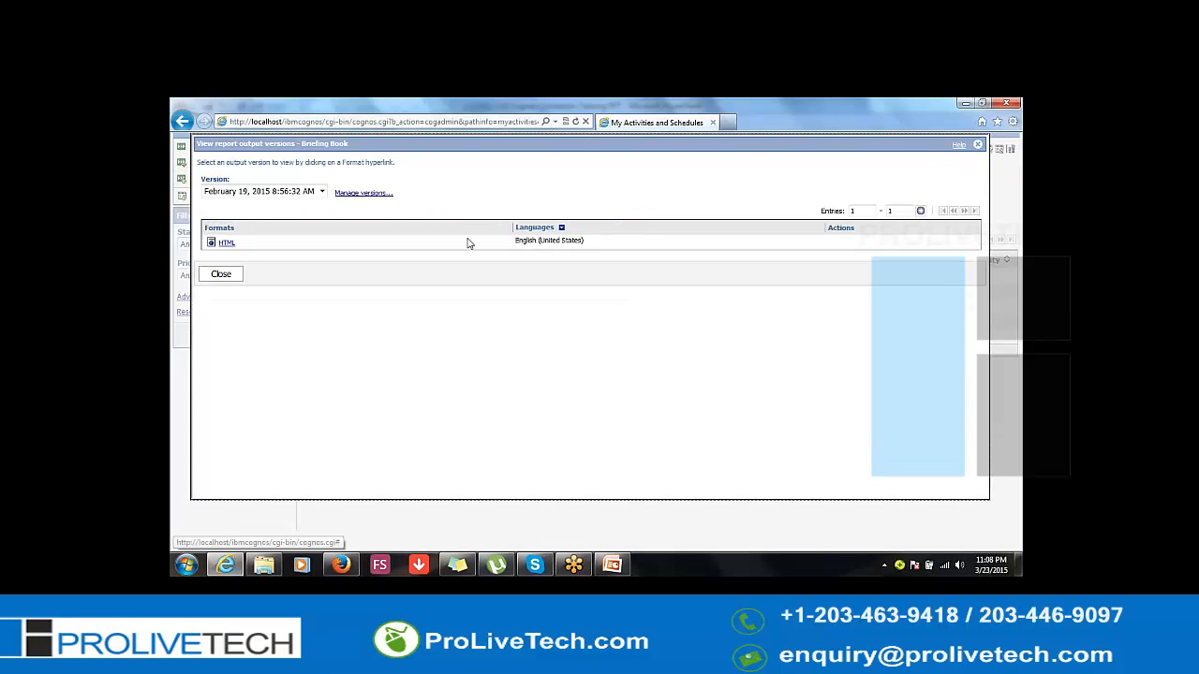
click(227, 244)
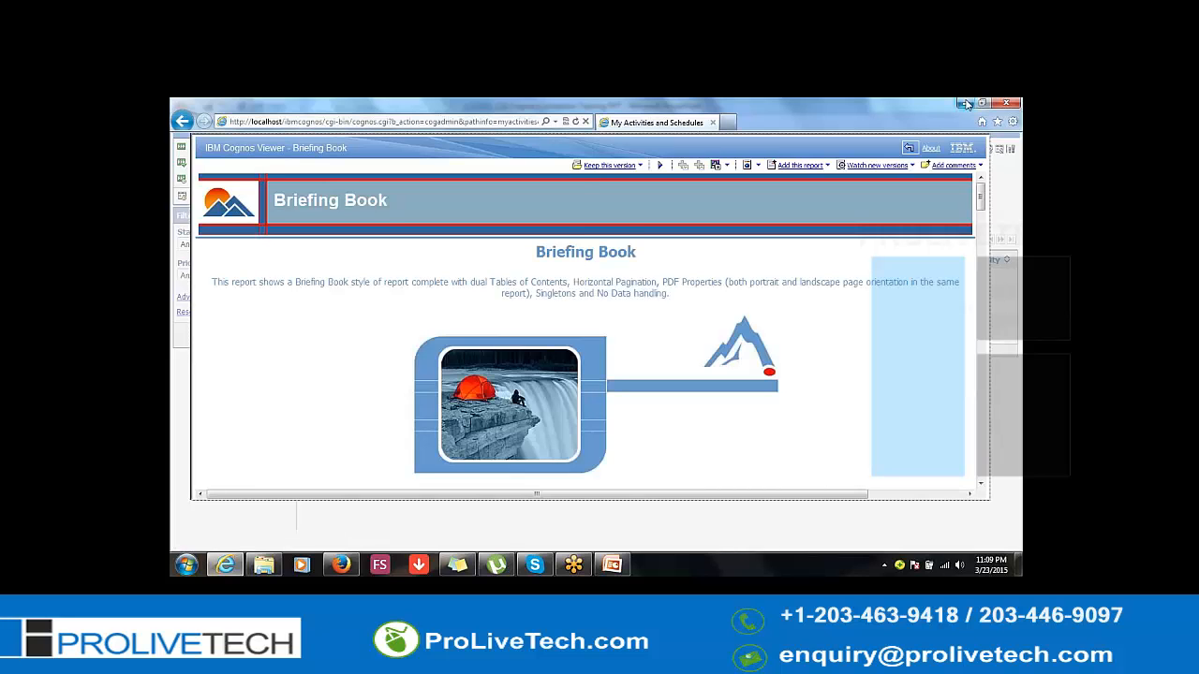
scroll(851, 272, down, 1)
scroll(851, 271, down, 5)
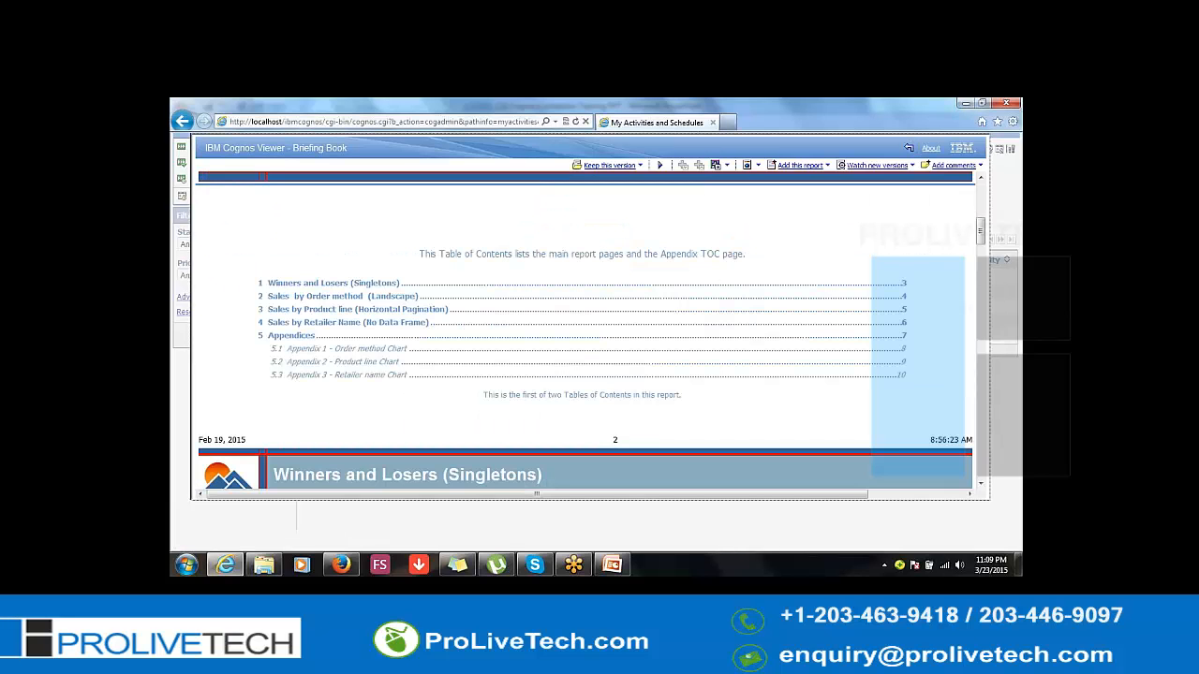
scroll(850, 271, down, 5)
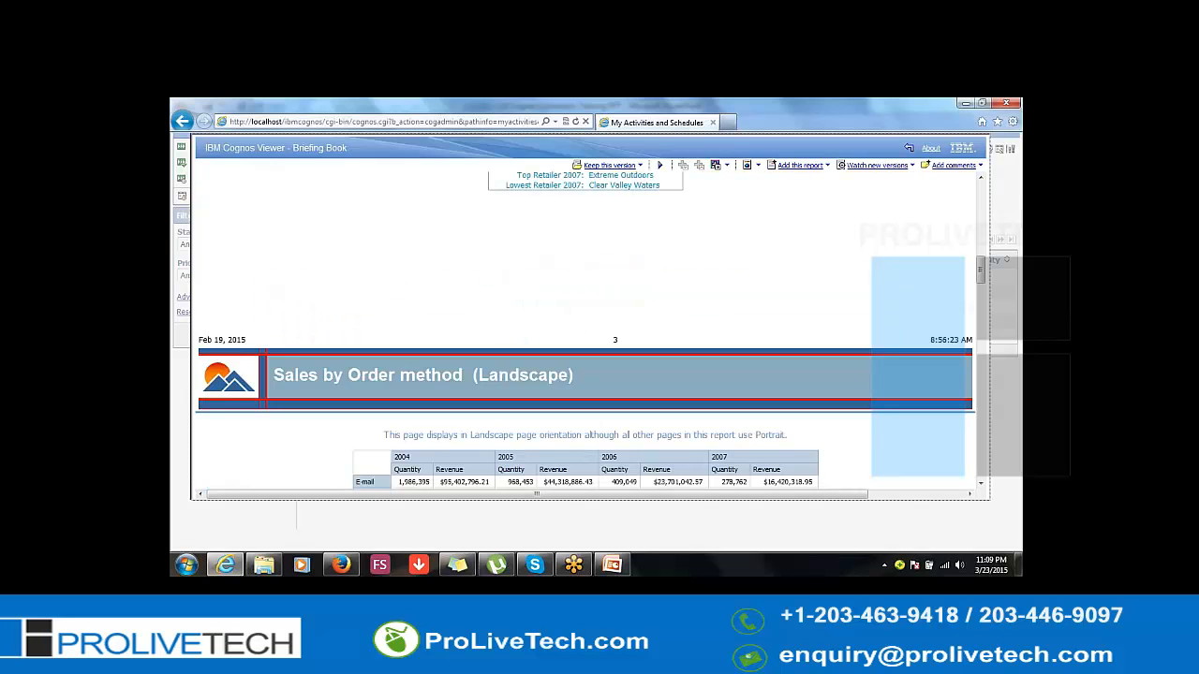
scroll(824, 358, down, 5)
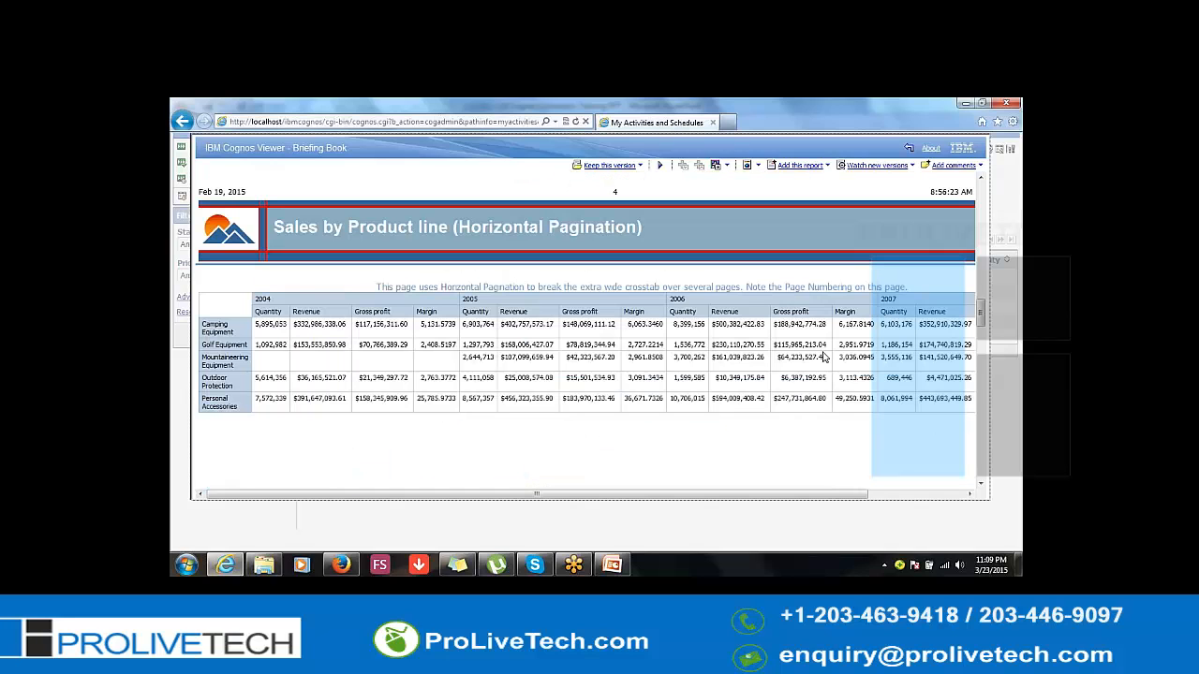
scroll(824, 358, down, 10)
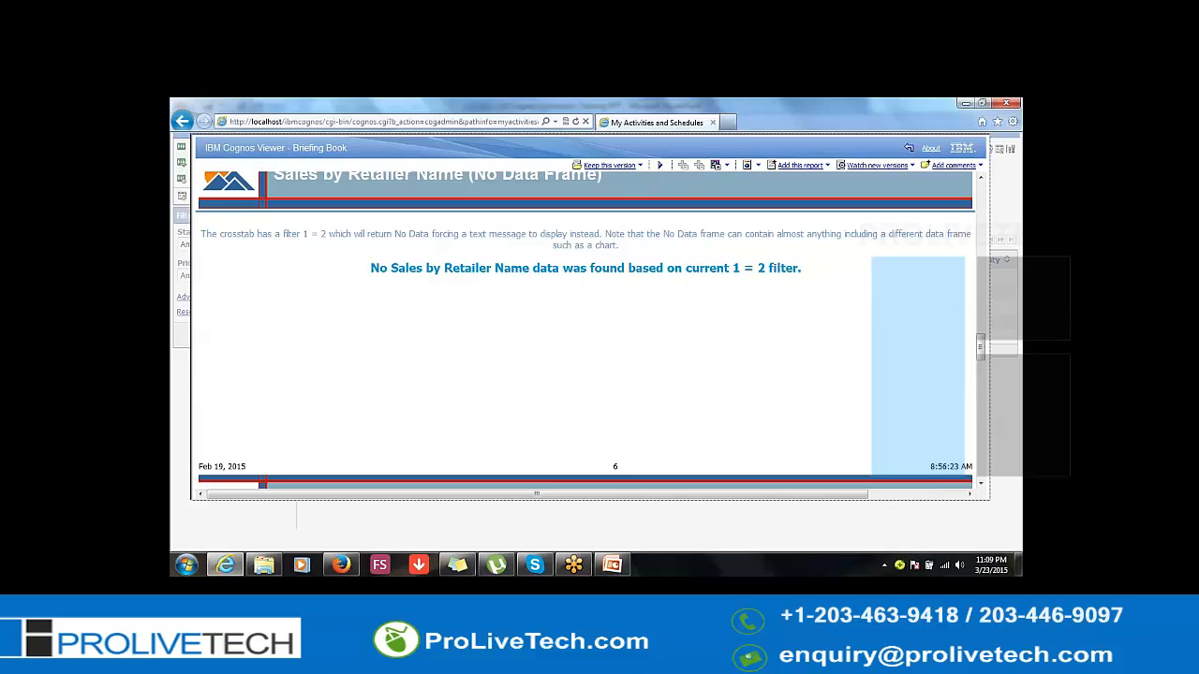
scroll(586, 337, down, 5)
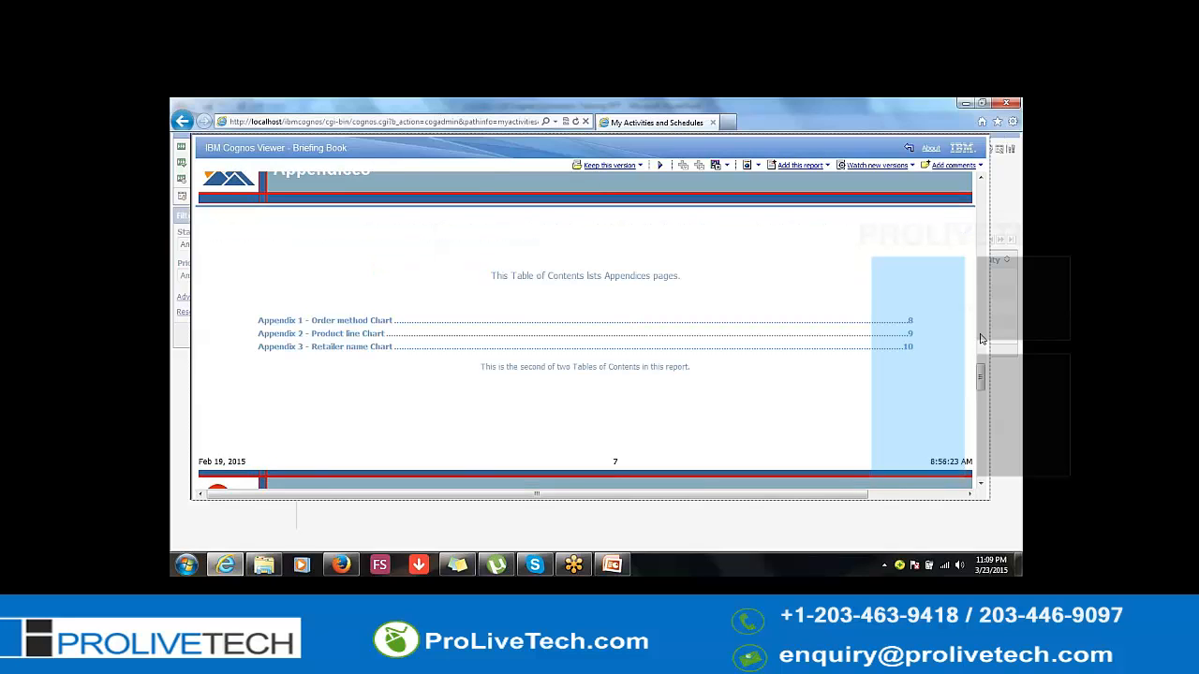
Return to the beginning of the Briefing Book output, then close it and its output versions list to get back to the schedules
drag(982, 340, 959, 148)
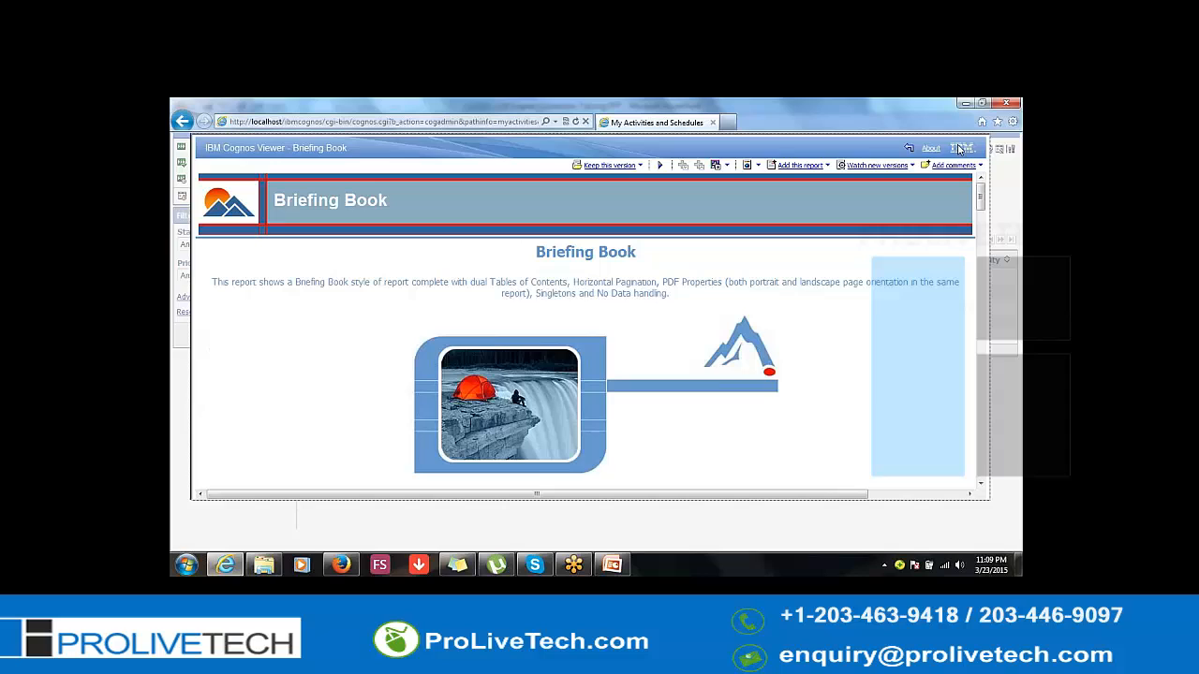
click(910, 149)
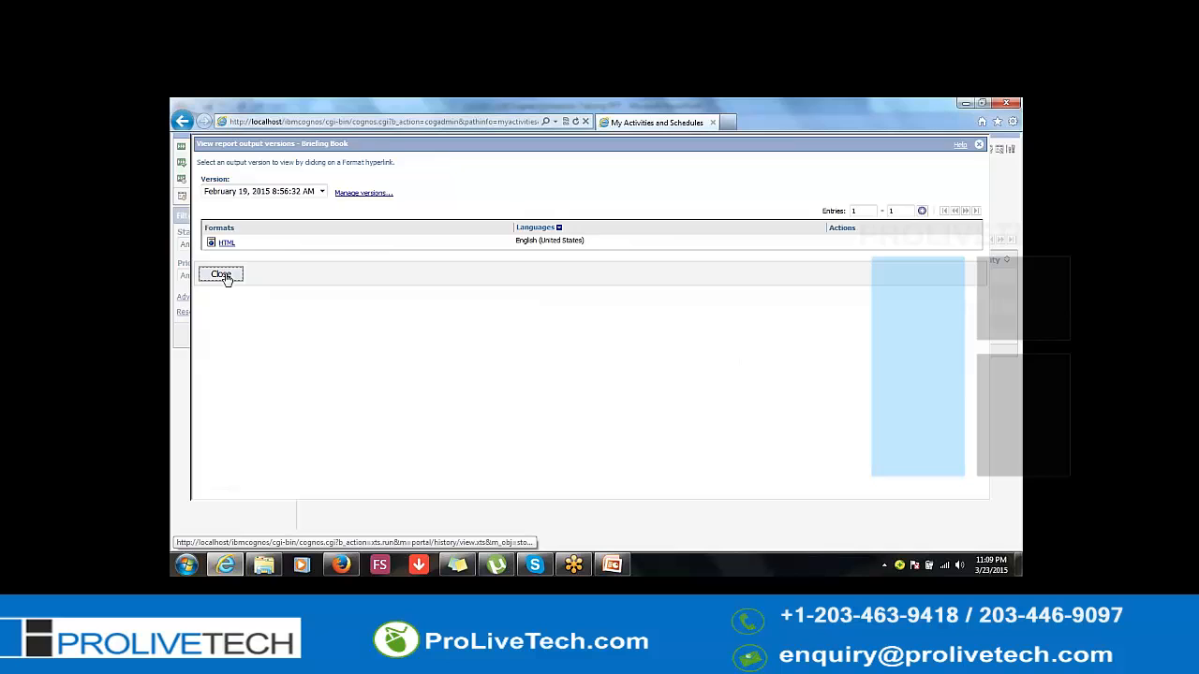
click(221, 274)
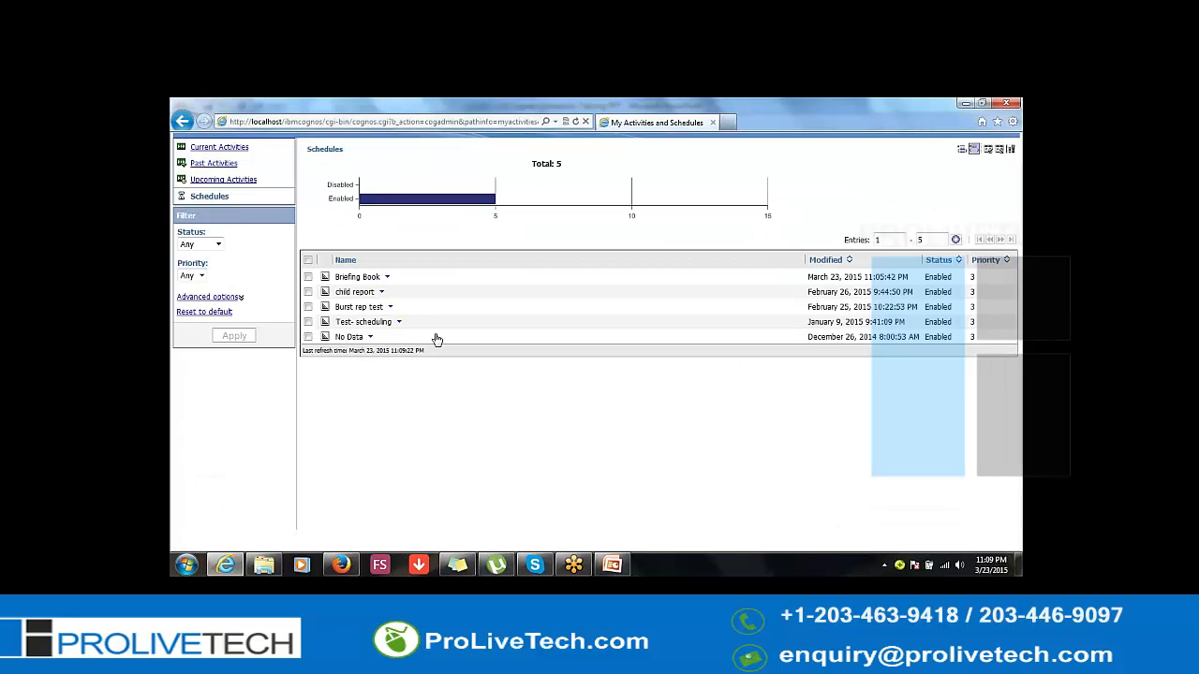
Disable the Briefing Book schedule and check its status and the actions available for it
drag(930, 277, 951, 276)
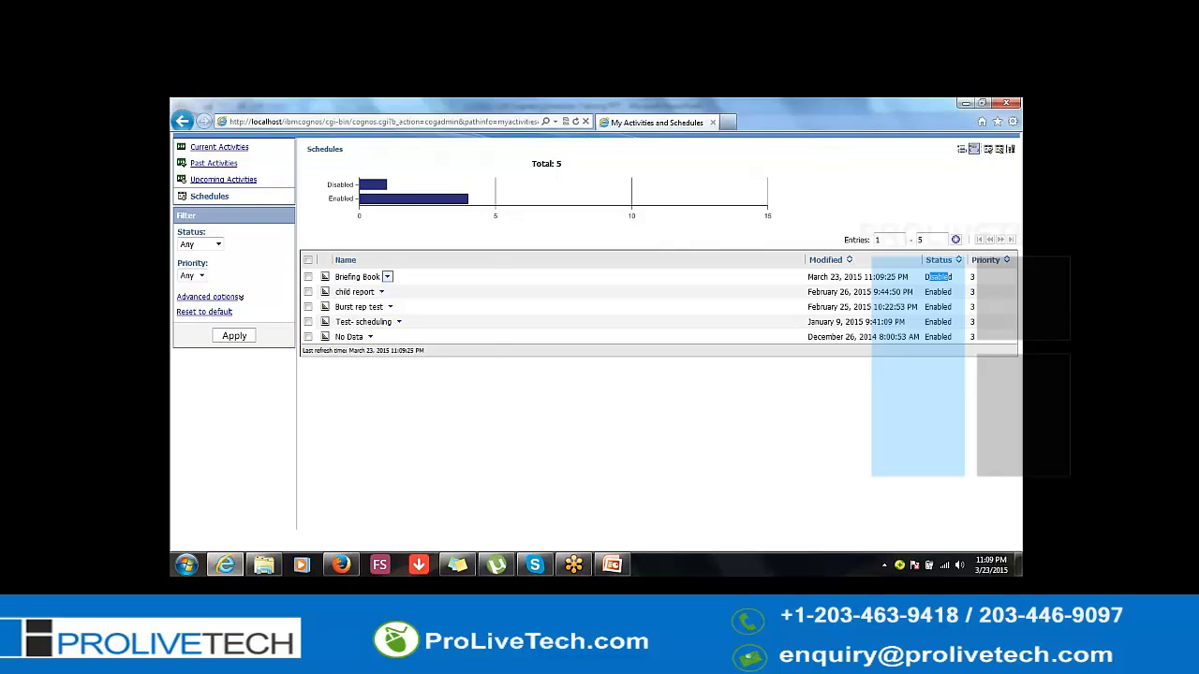
click(387, 276)
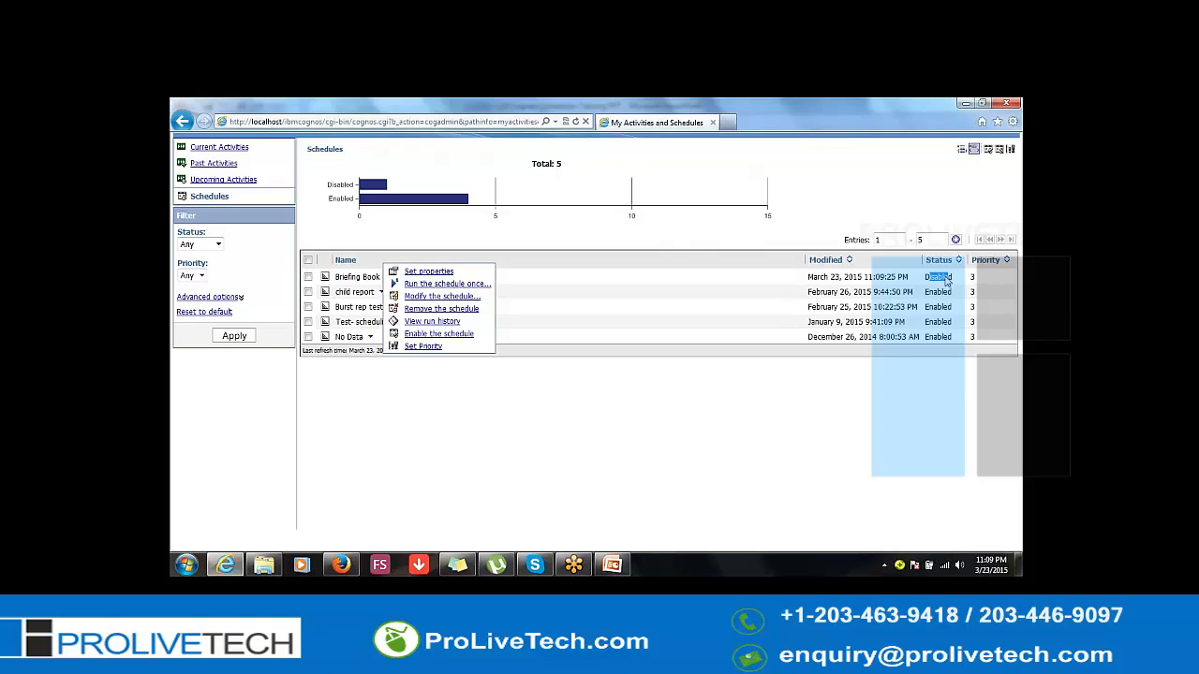
click(531, 396)
click(531, 396)
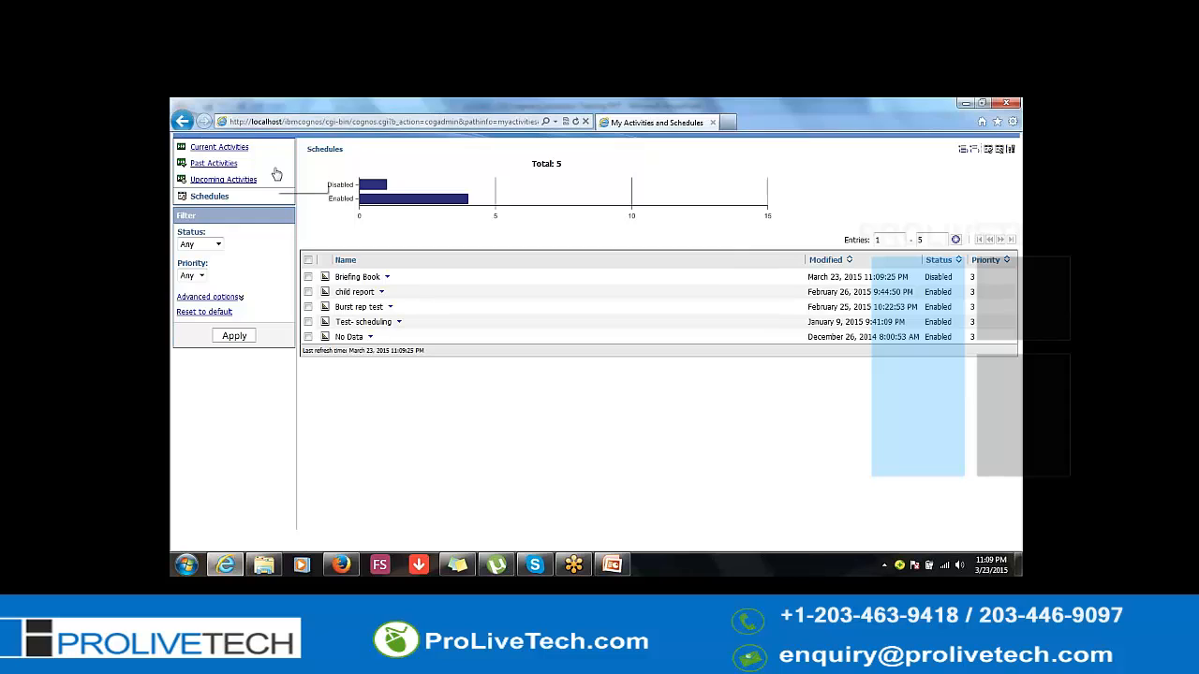
Go back to the Public Folders page of Cognos Connection and close the extra MSN and Search pages
click(982, 103)
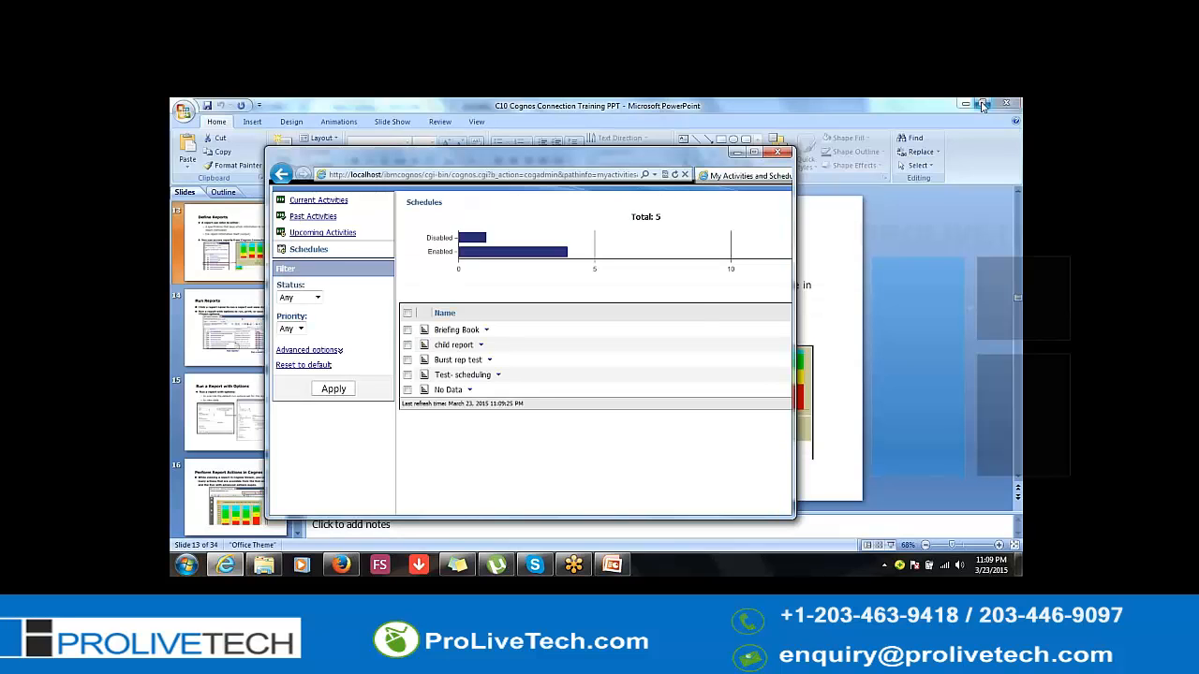
click(754, 152)
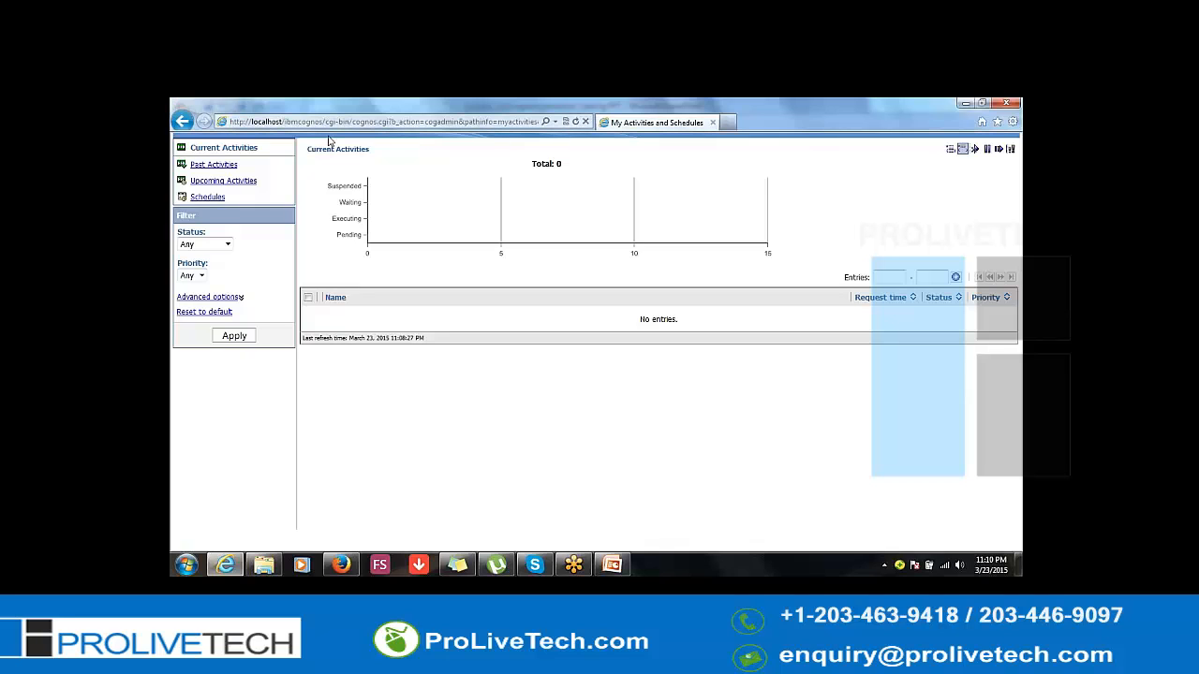
click(982, 122)
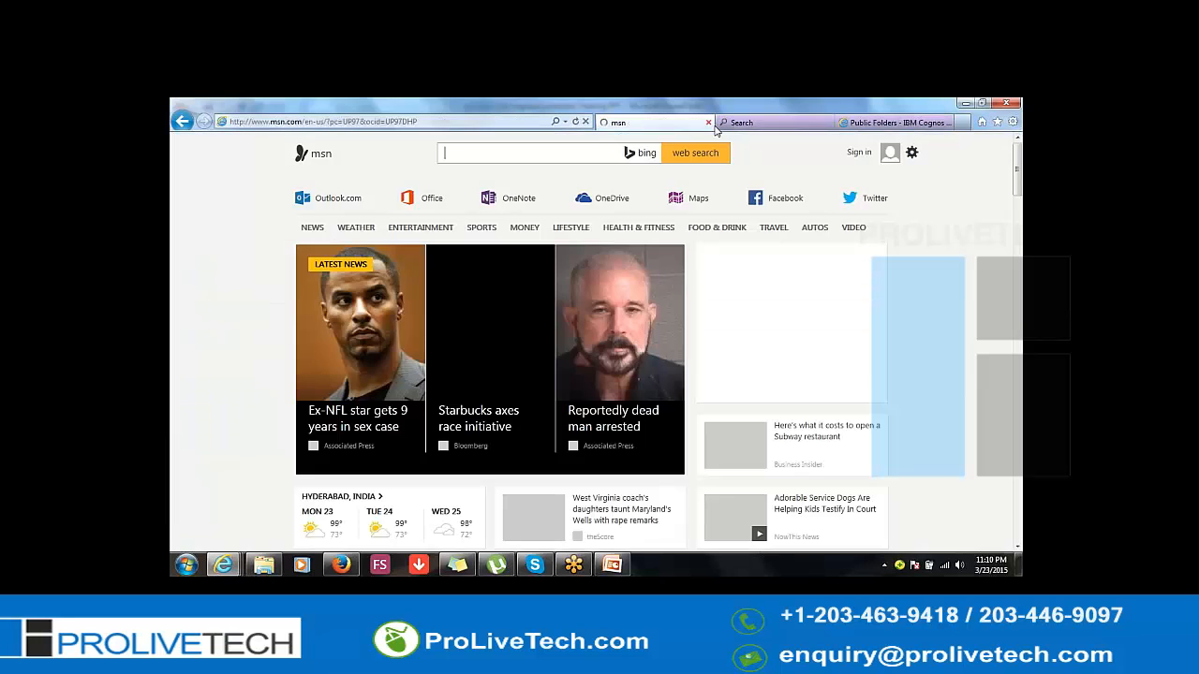
click(715, 123)
click(713, 123)
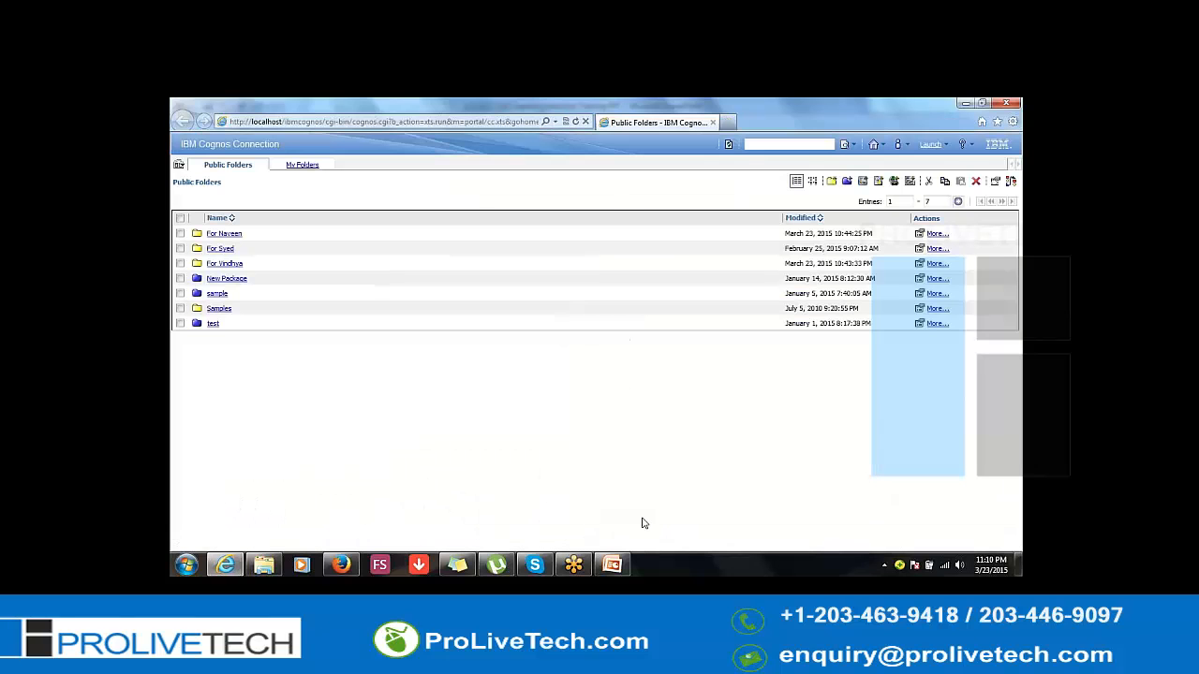
Switch to PowerPoint, run the slide show from the Define Reports slide and browse the slides on personalizing, deleting and searching for entries
click(612, 566)
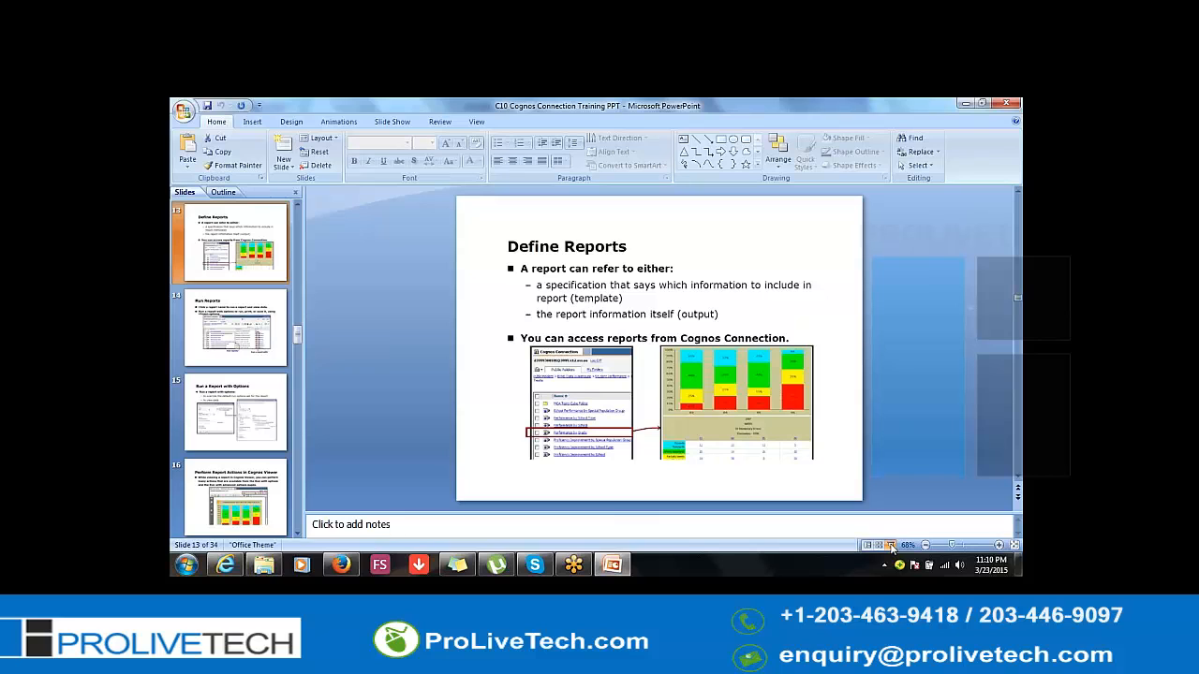
click(890, 545)
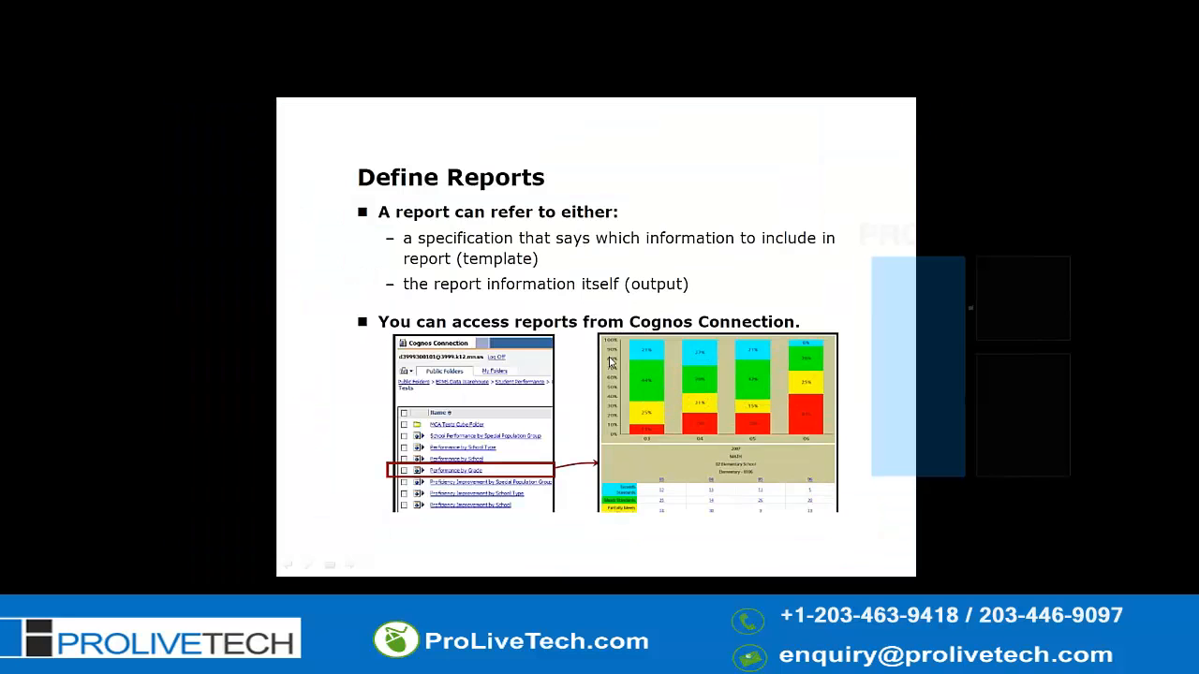
key(Right)
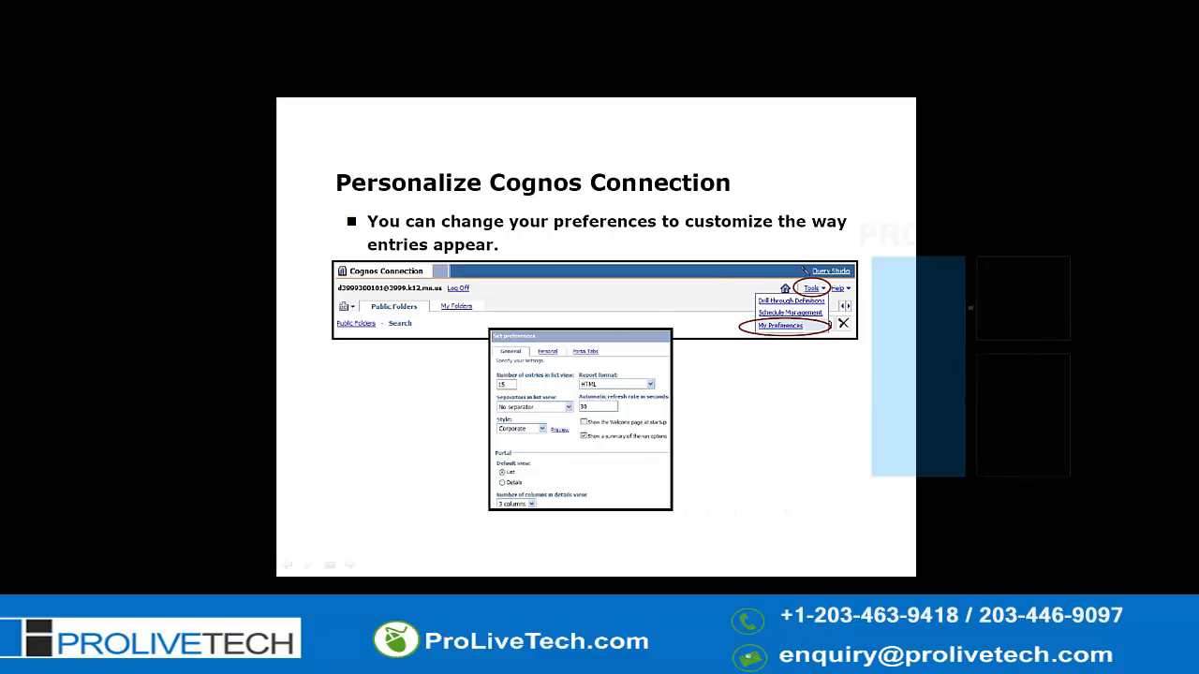
key(Right)
key(Right)
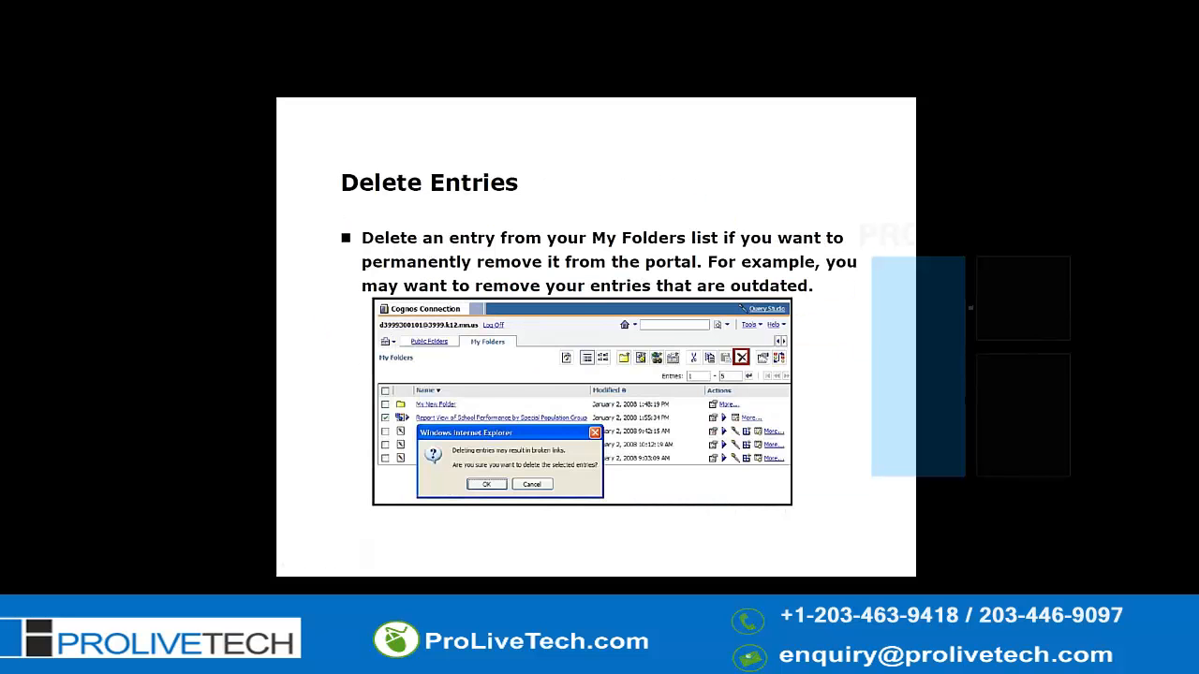
key(Right)
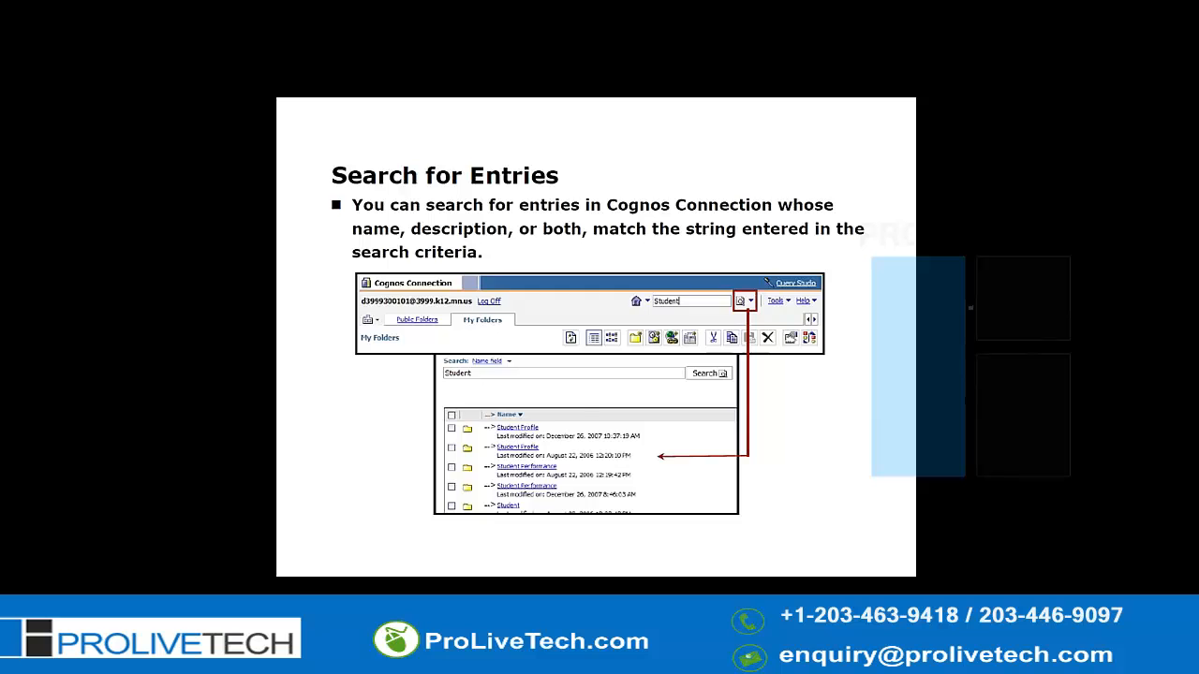
key(Right)
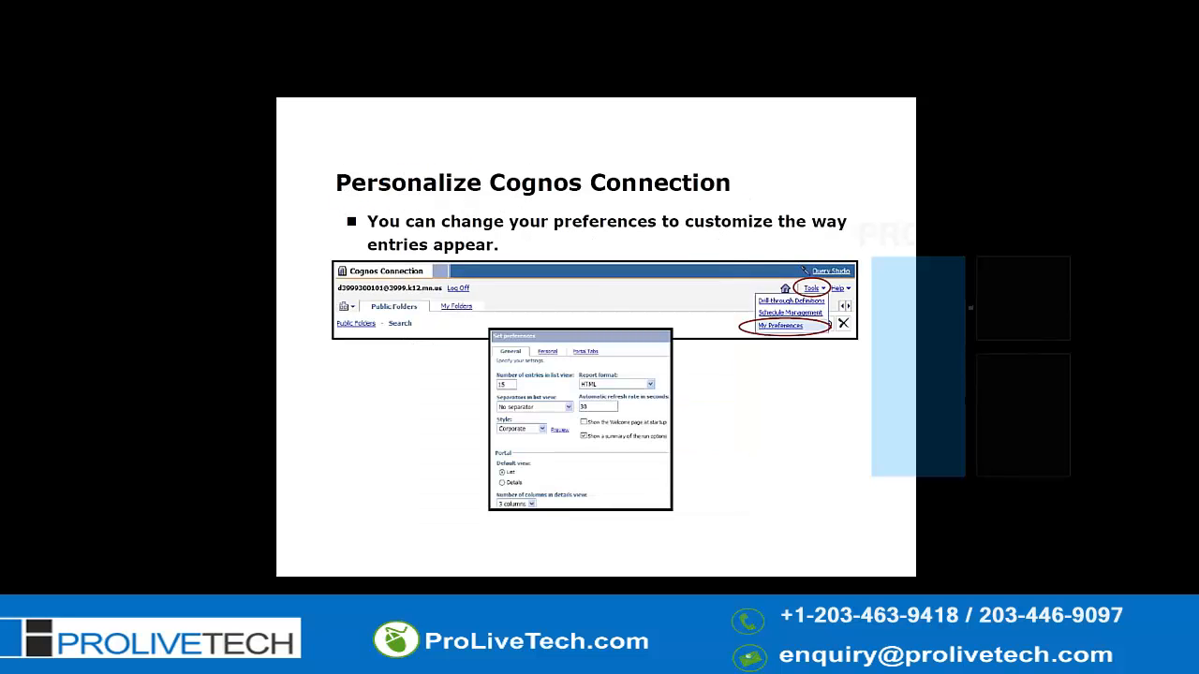
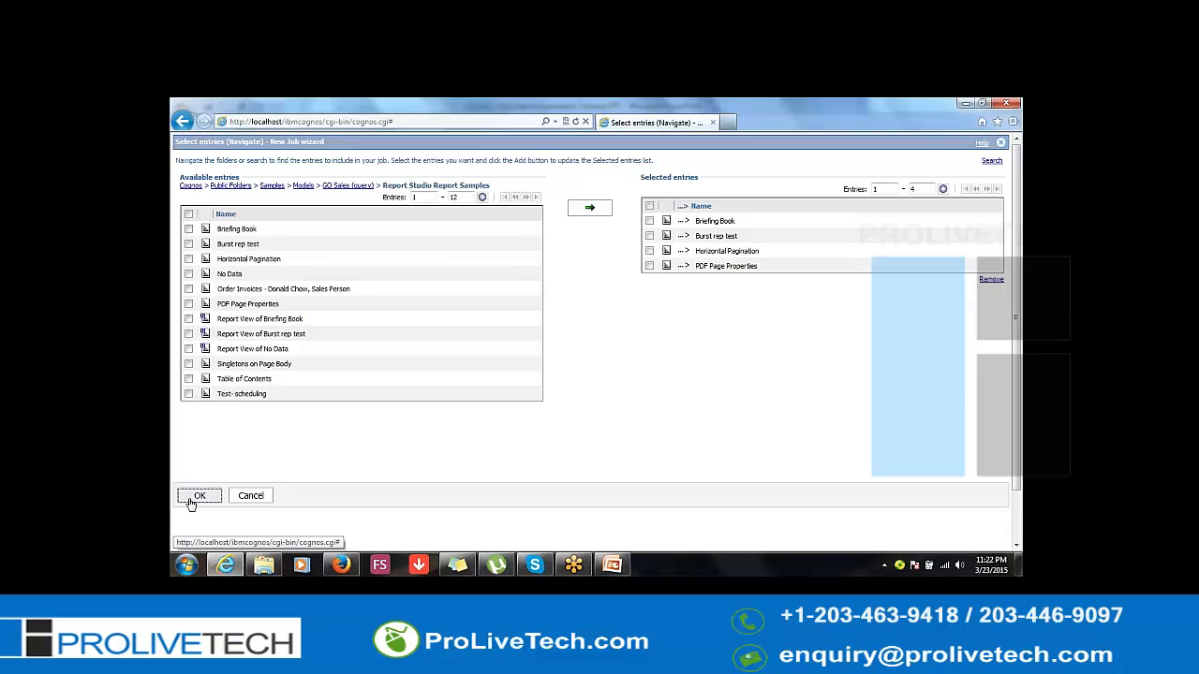
Confirm the four selected reports as job steps and submit them in sequence, continuing on error
click(197, 498)
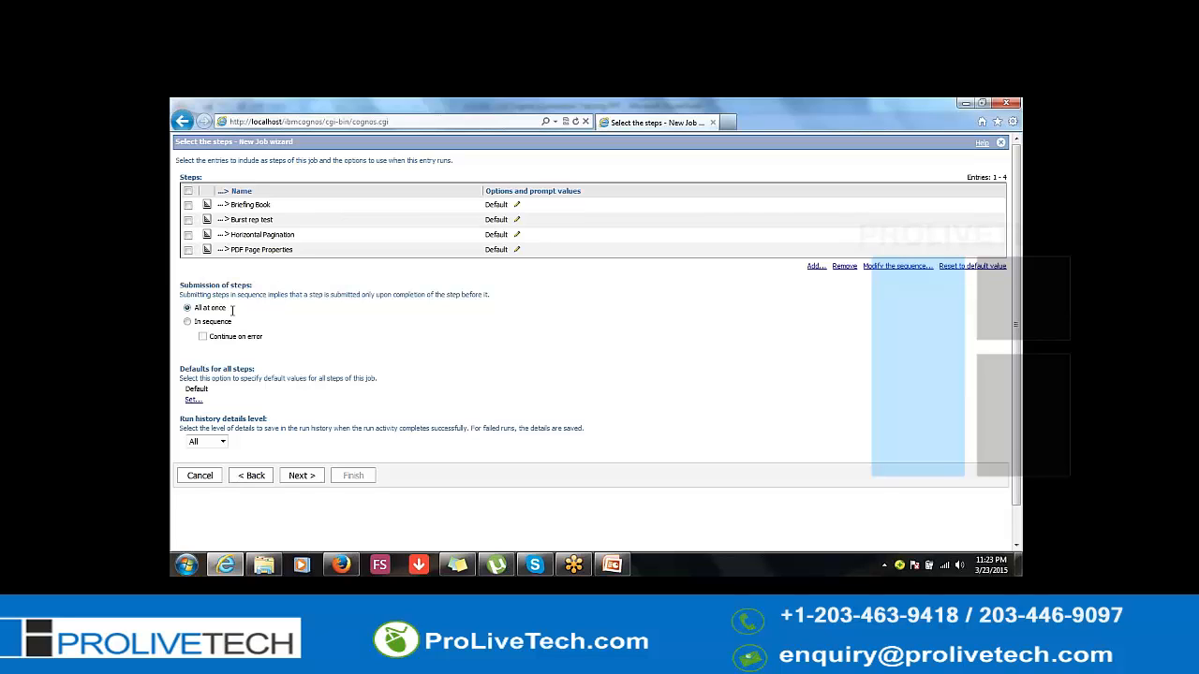
drag(233, 310, 192, 312)
click(187, 322)
click(203, 338)
Specify default values for all reports of the job, with HTML output and the reports saved
click(194, 401)
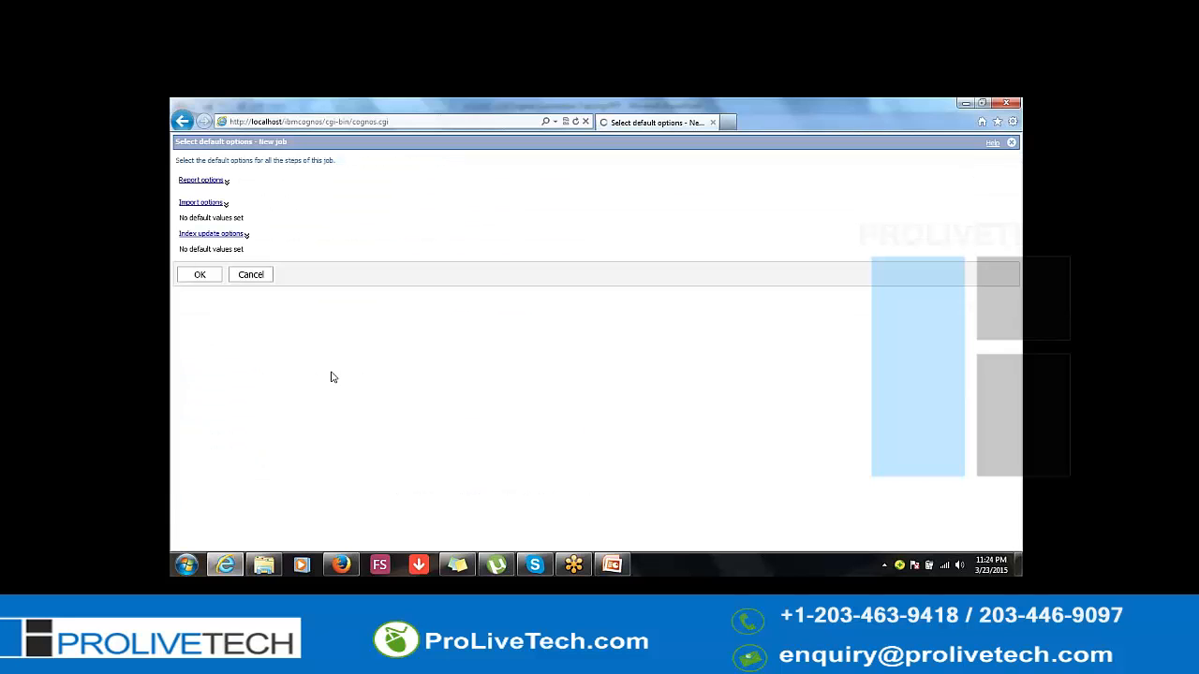
click(202, 181)
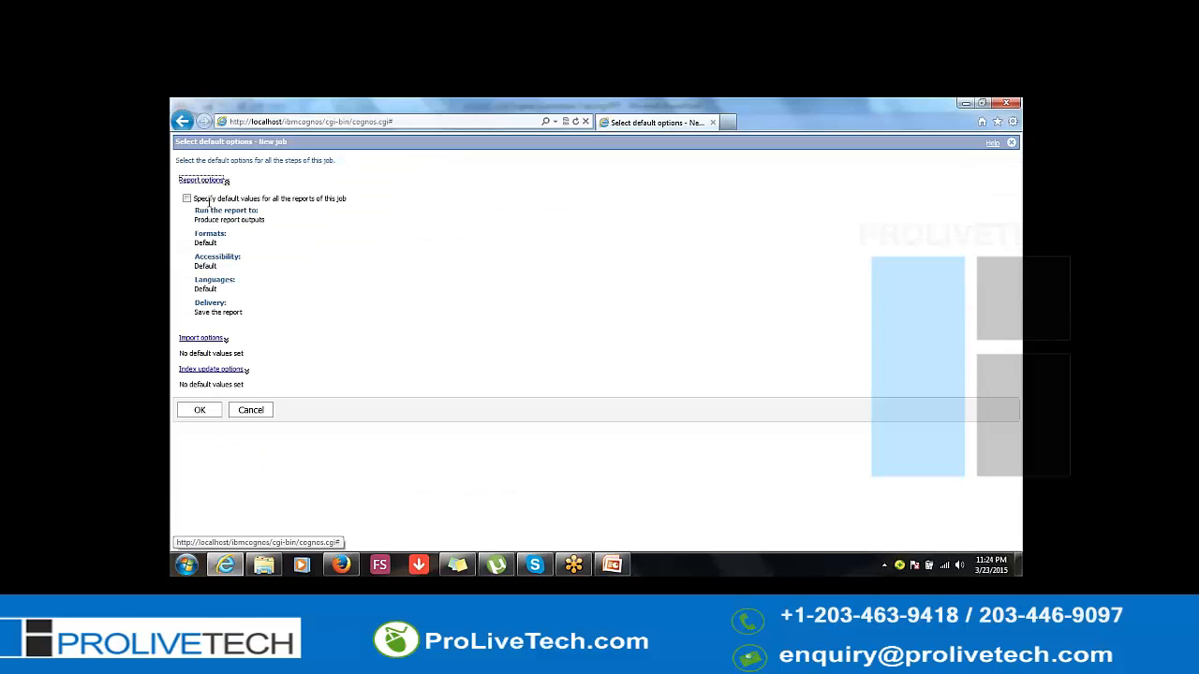
click(186, 199)
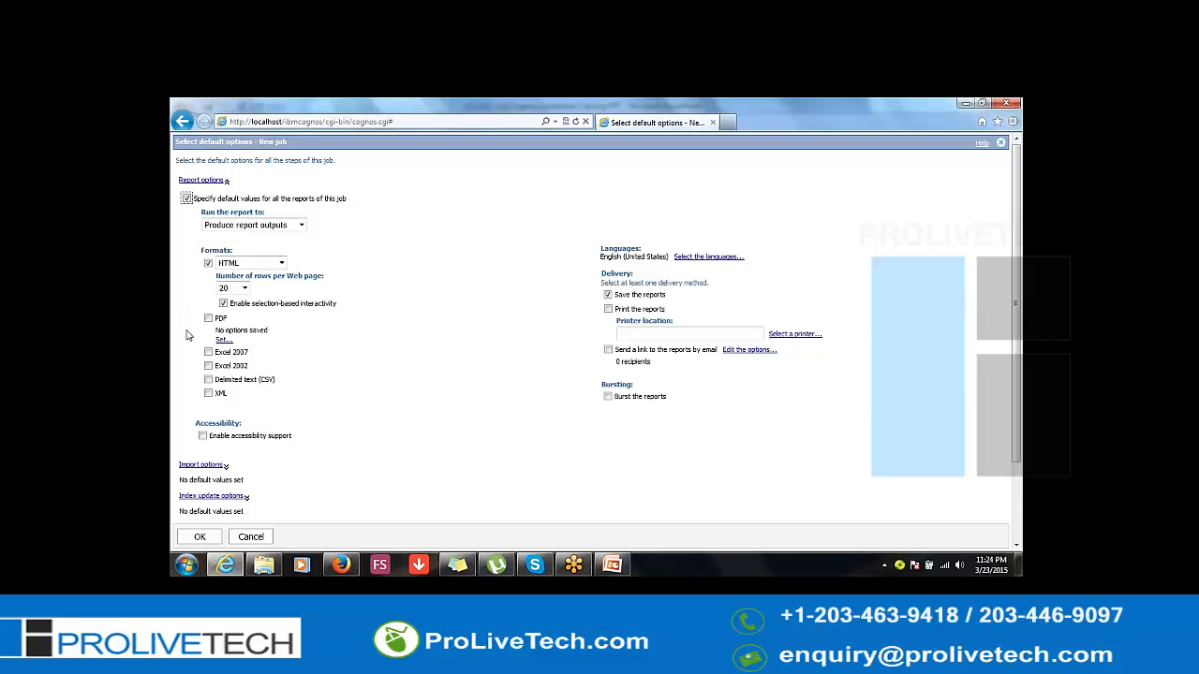
scroll(187, 335, down, 1)
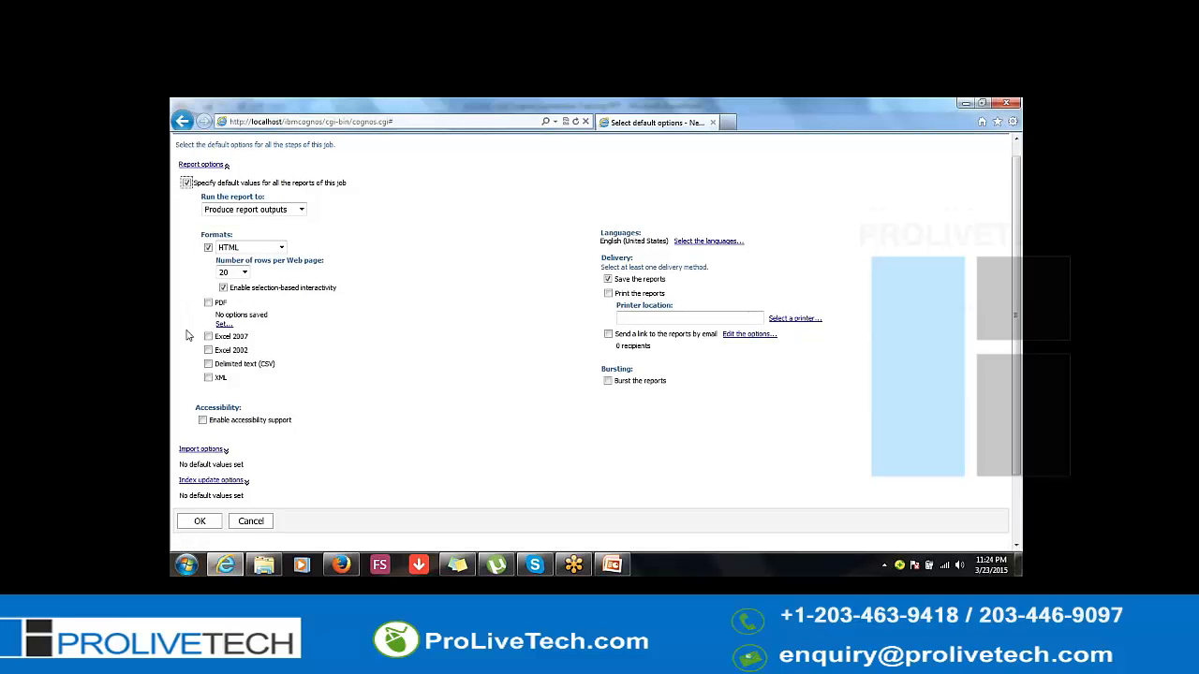
scroll(186, 336, down, 1)
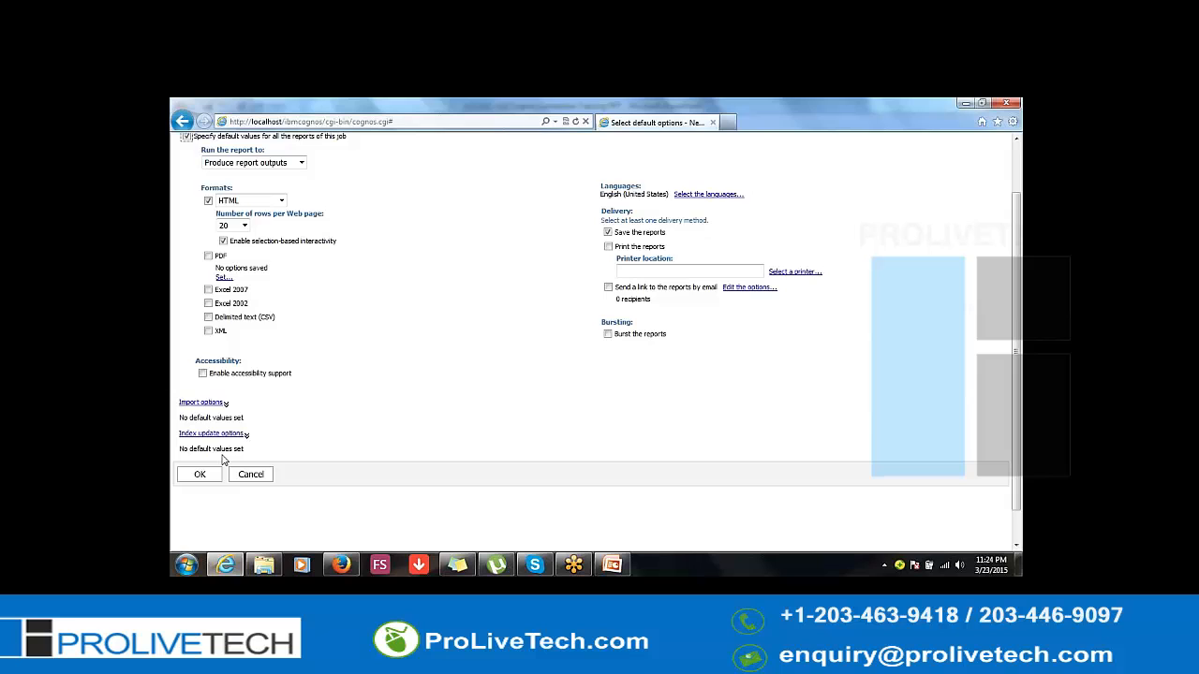
click(204, 474)
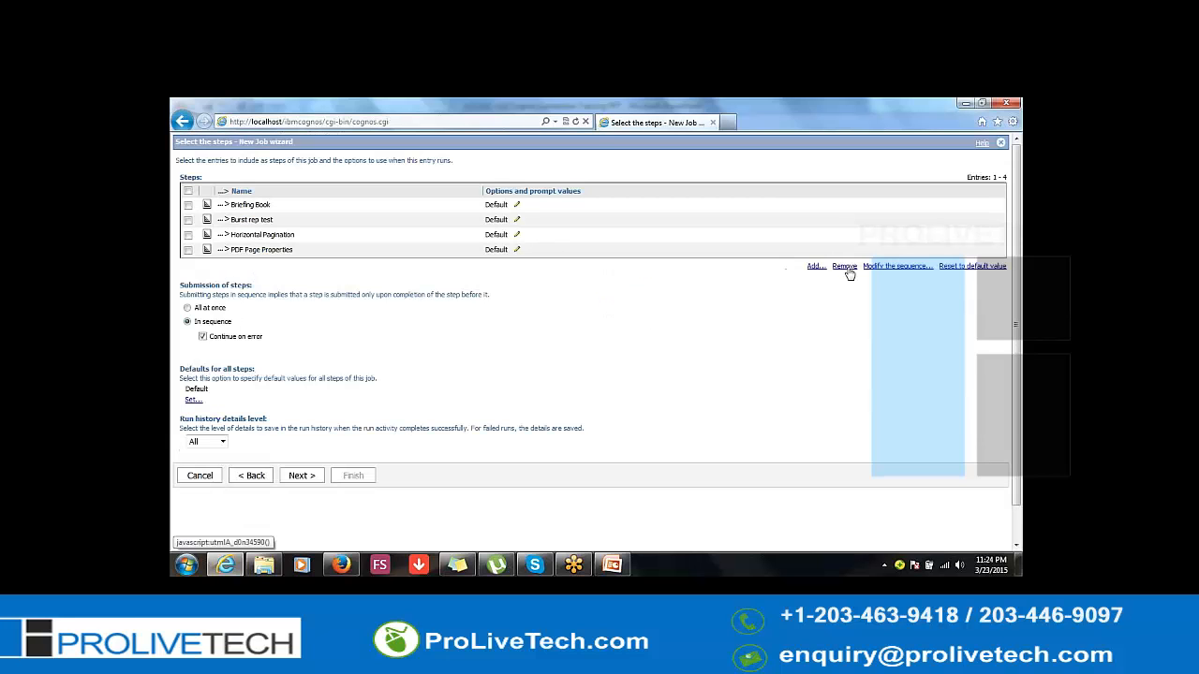
Remove Briefing Book from the job steps and leave the wizard with the save and run once action selected
click(187, 206)
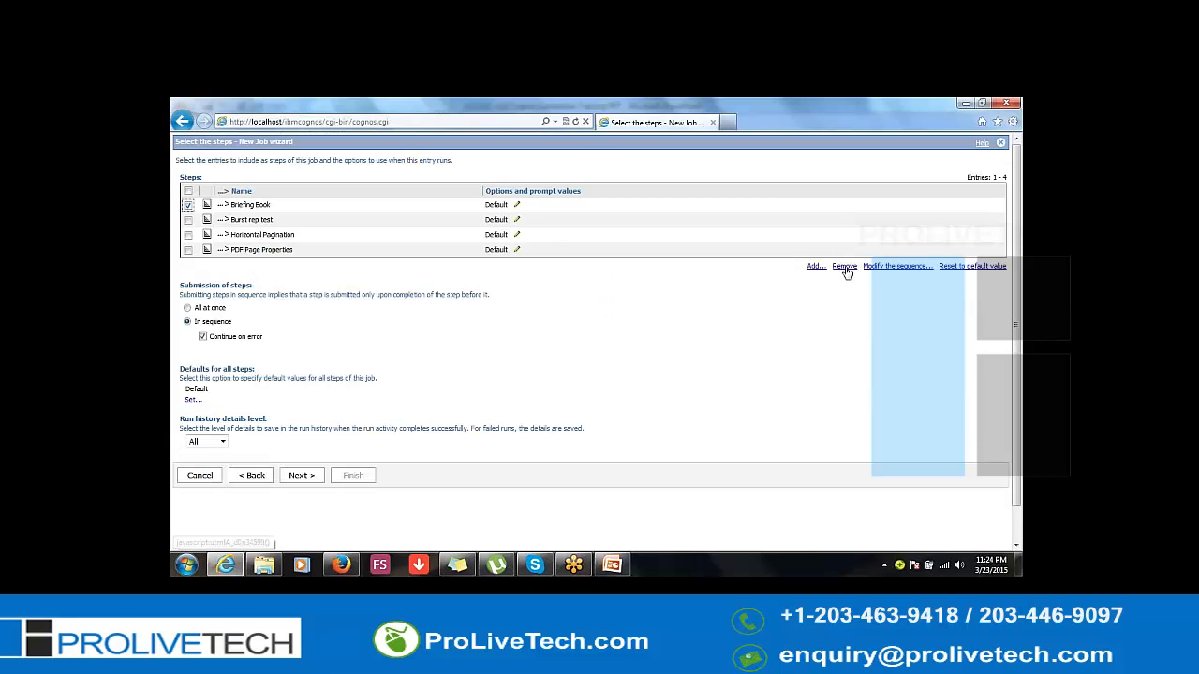
click(844, 266)
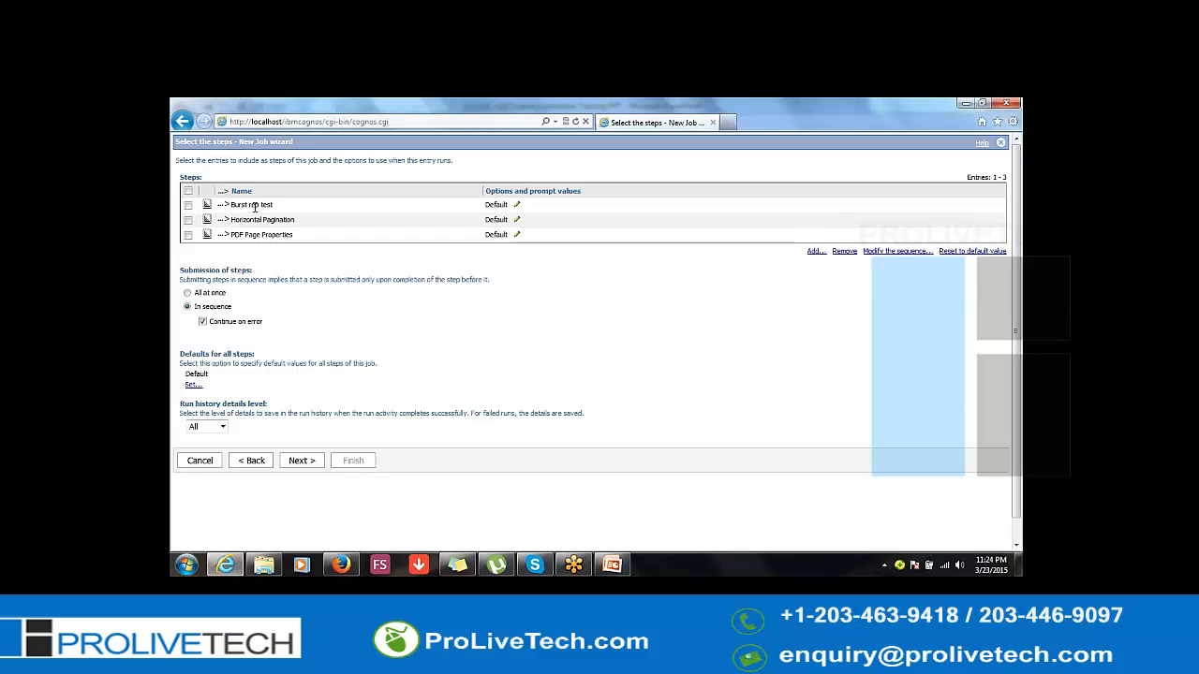
click(298, 461)
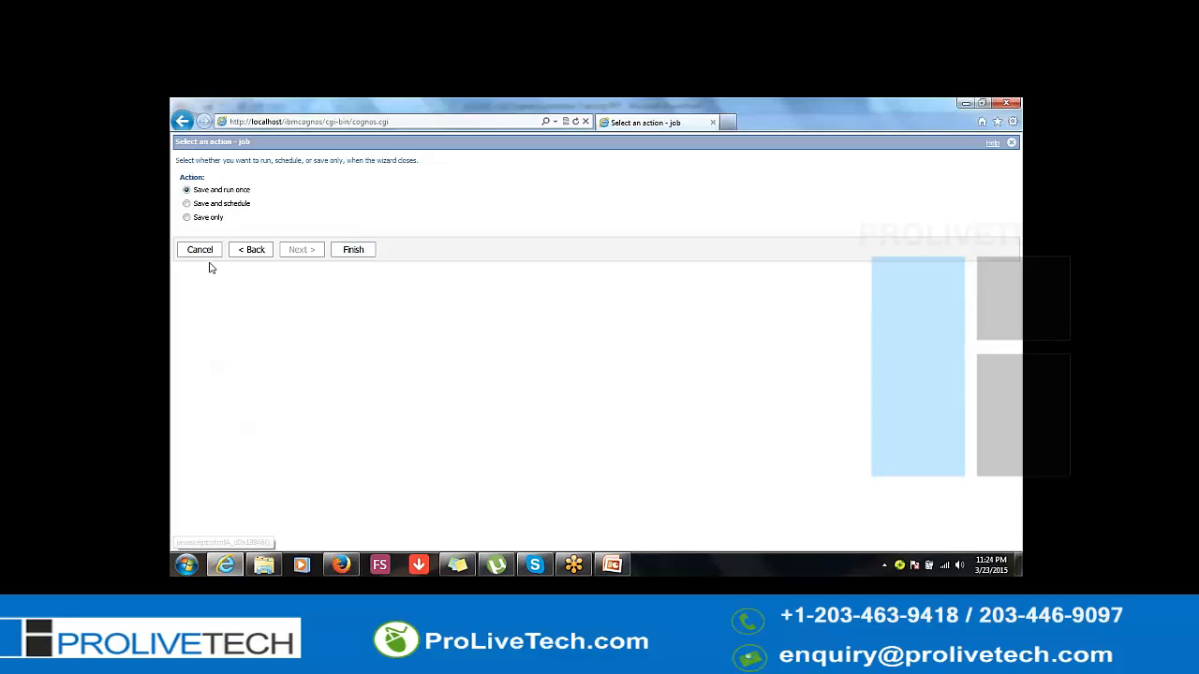
click(342, 254)
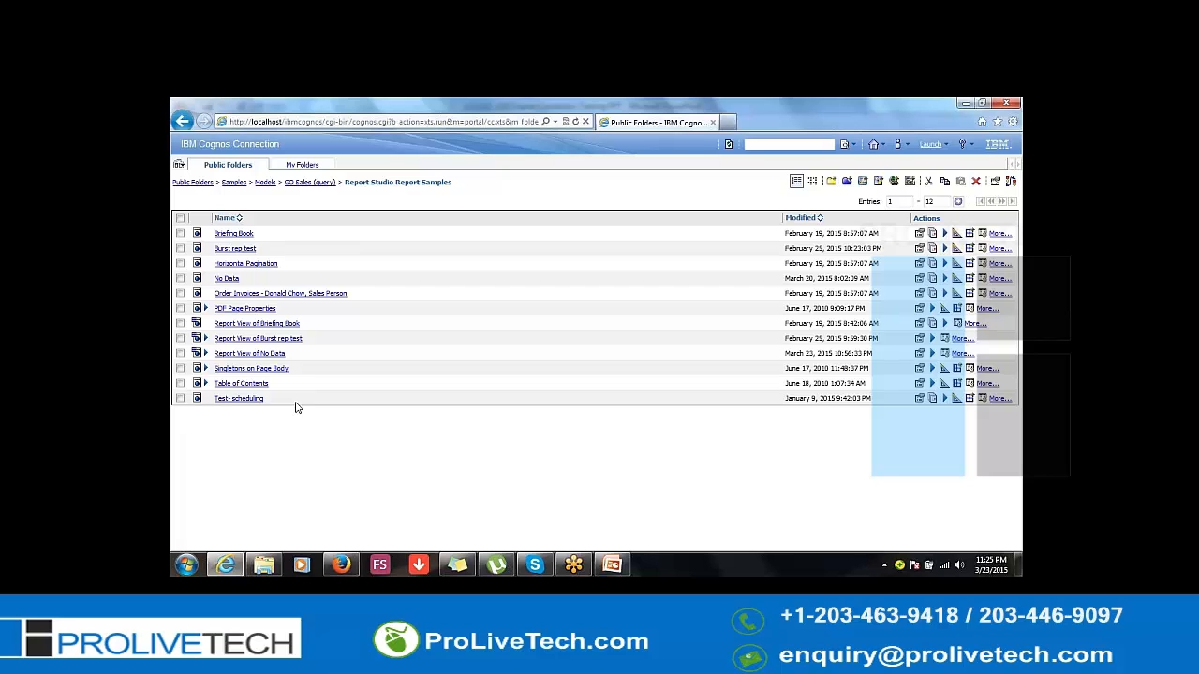
Switch to the PowerPoint slide show, view the View and Manage Schedules slide and end the presentation
click(611, 562)
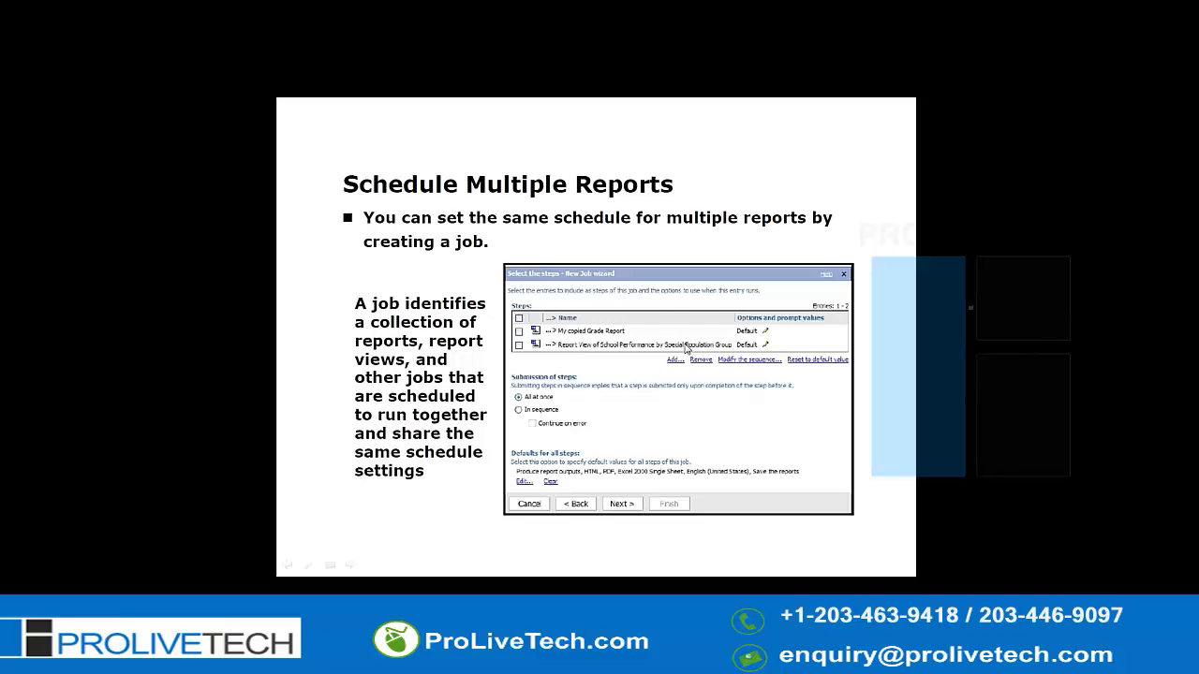
click(686, 349)
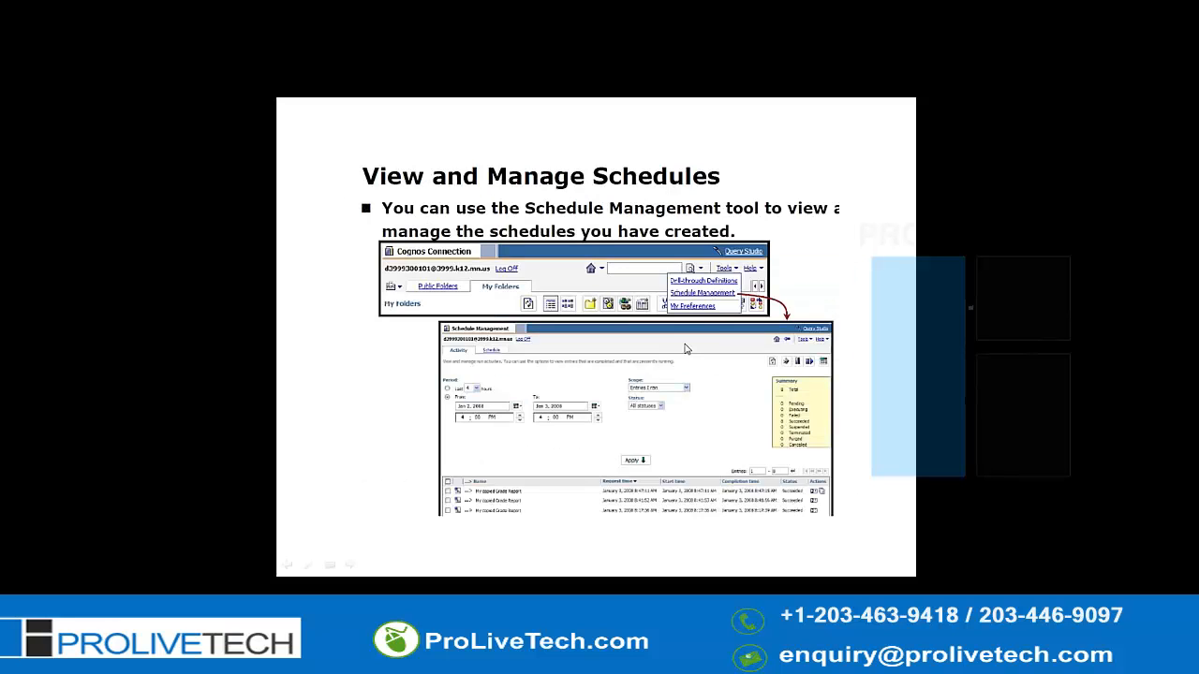
click(742, 315)
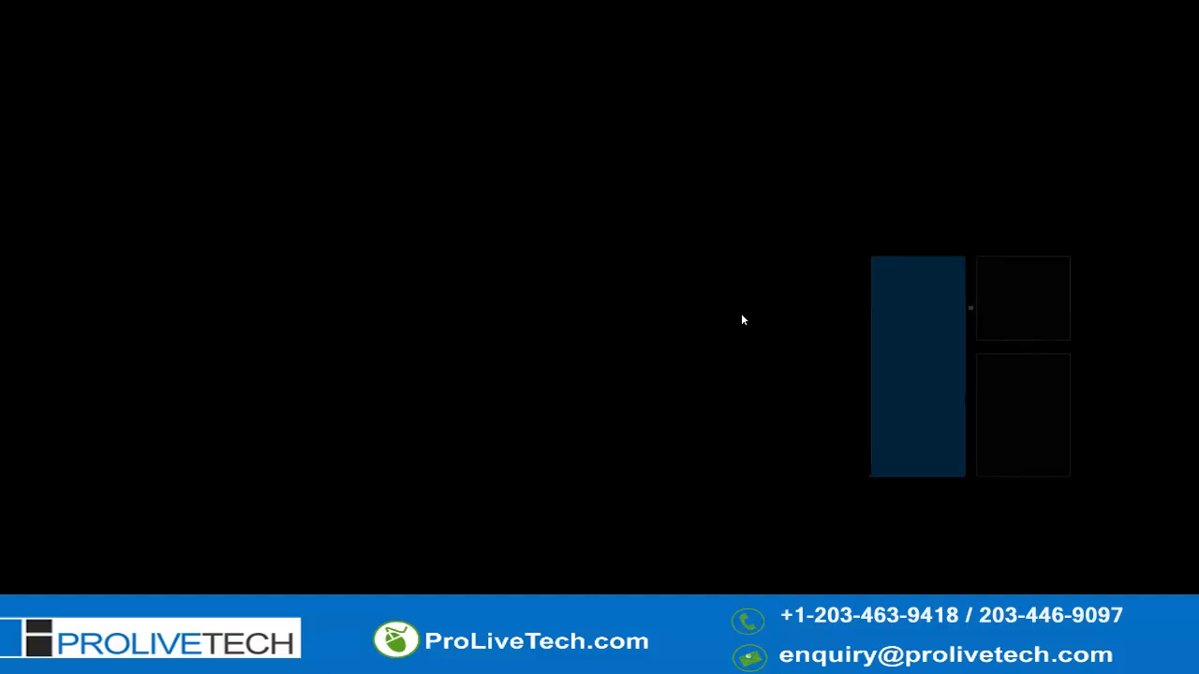
click(742, 316)
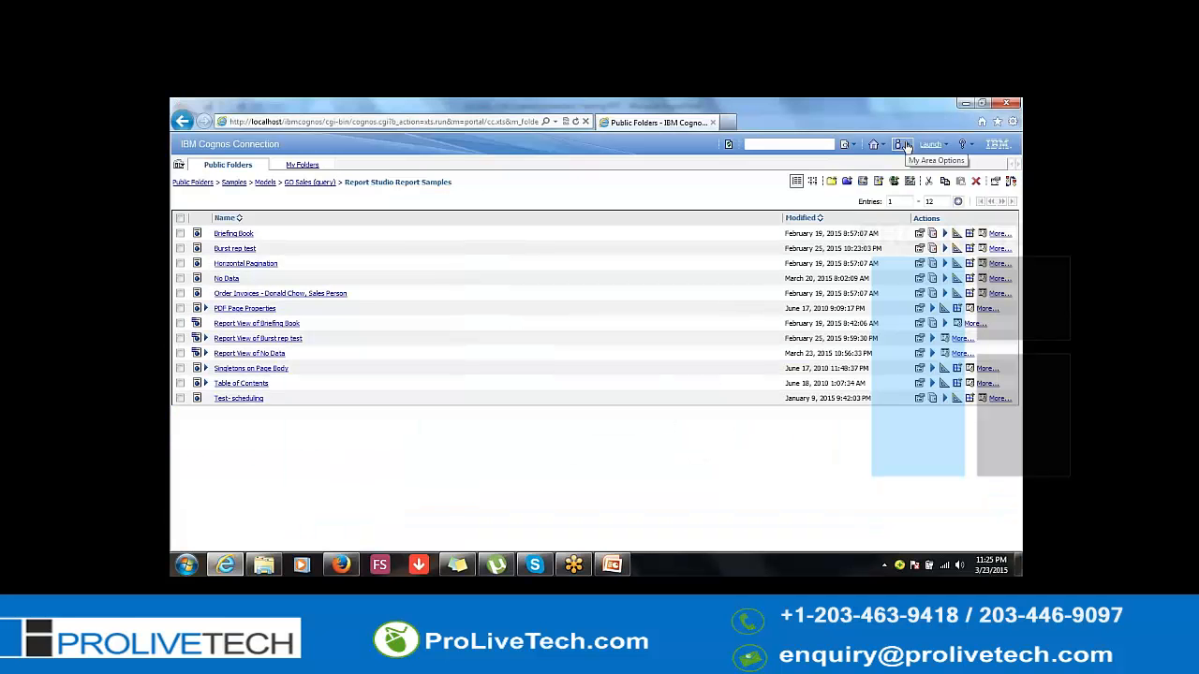
Review the My Area and Launch options in Cognos Connection and open IBM Cognos Administration
click(905, 145)
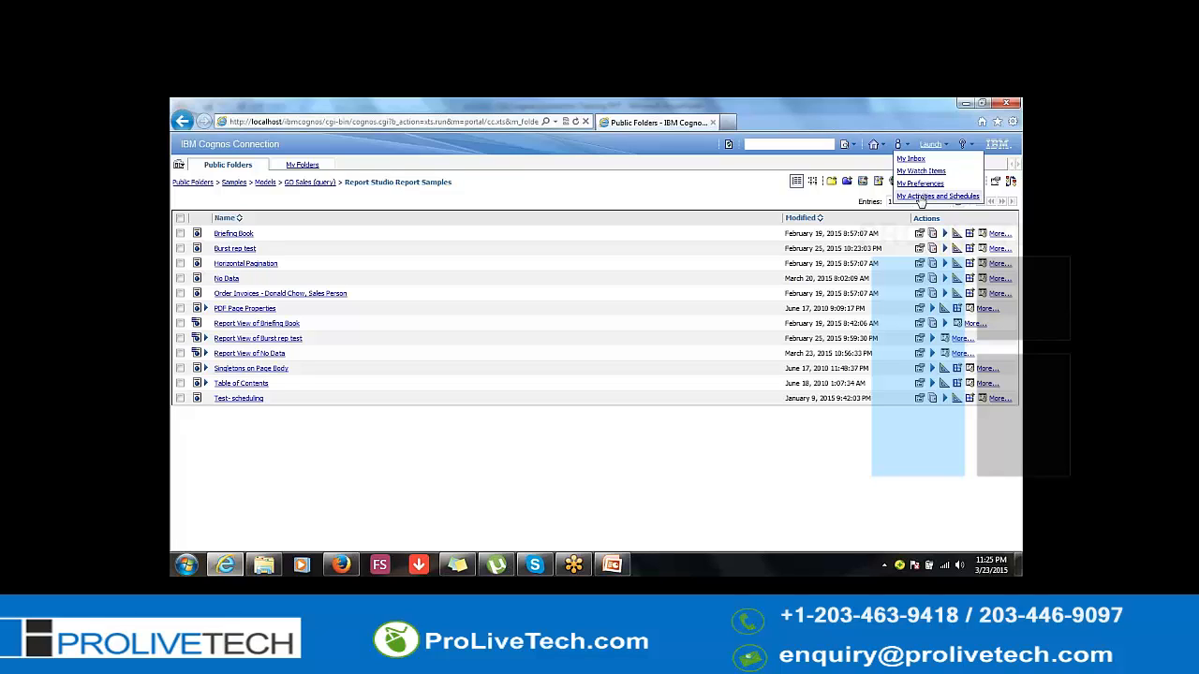
click(931, 147)
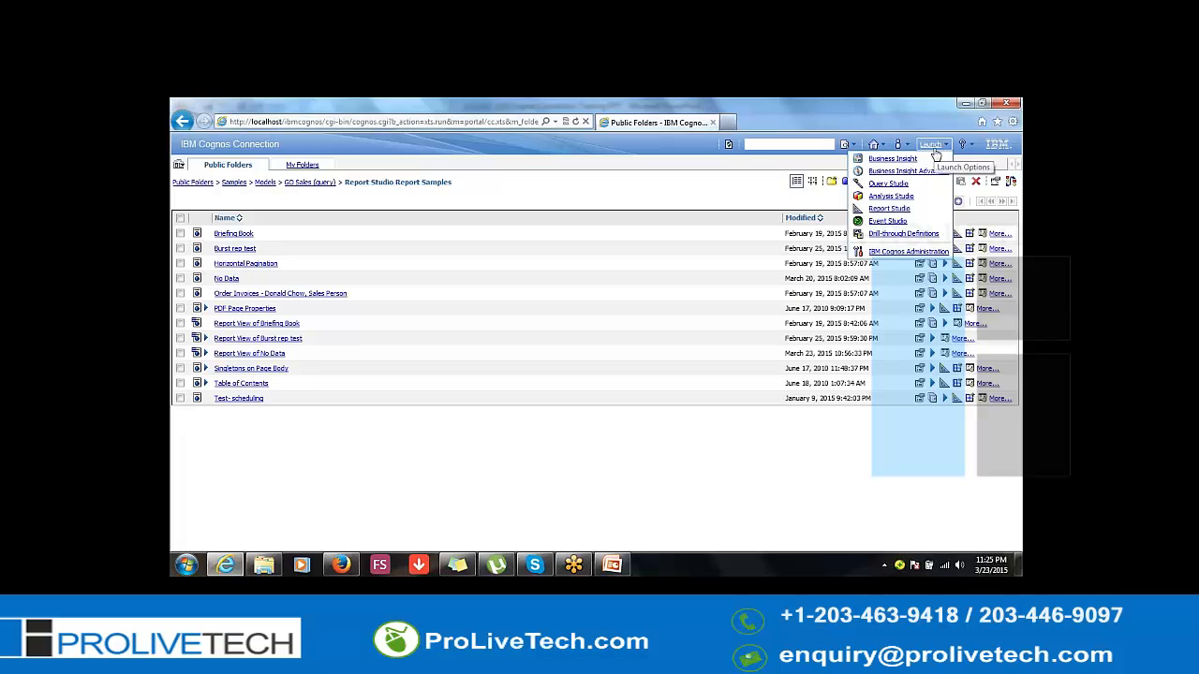
click(893, 253)
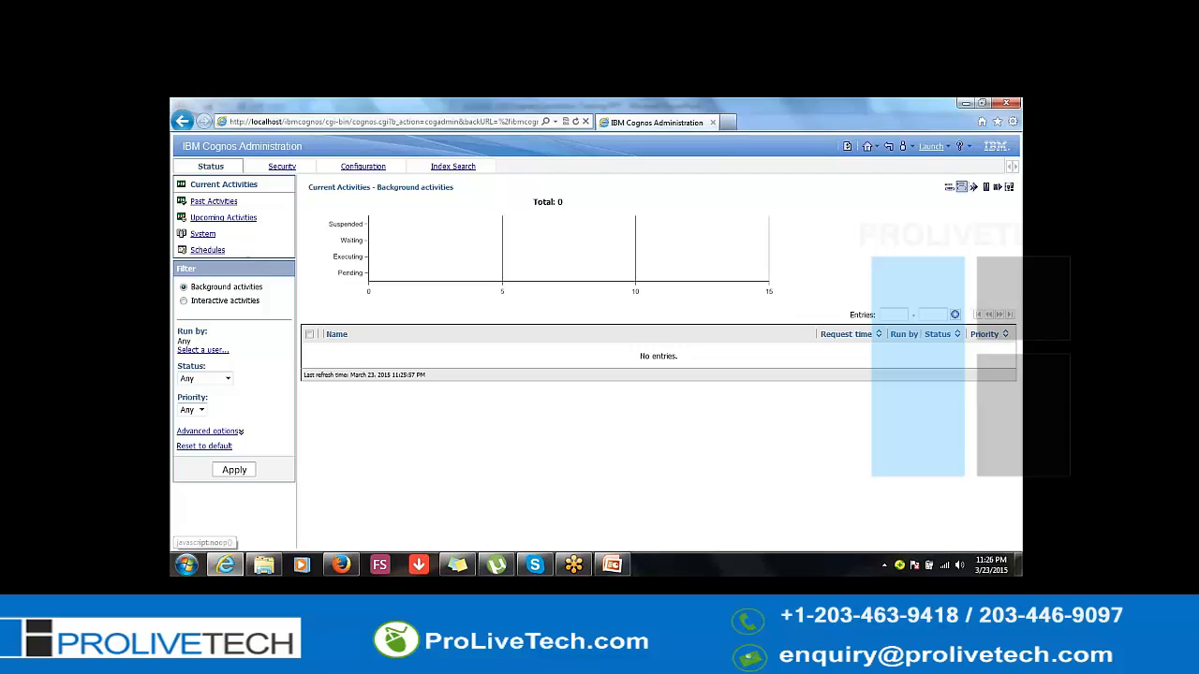
Review the System status with its service metrics in Cognos Administration and return to the Report Studio Report Samples folder in Cognos Connection
click(203, 234)
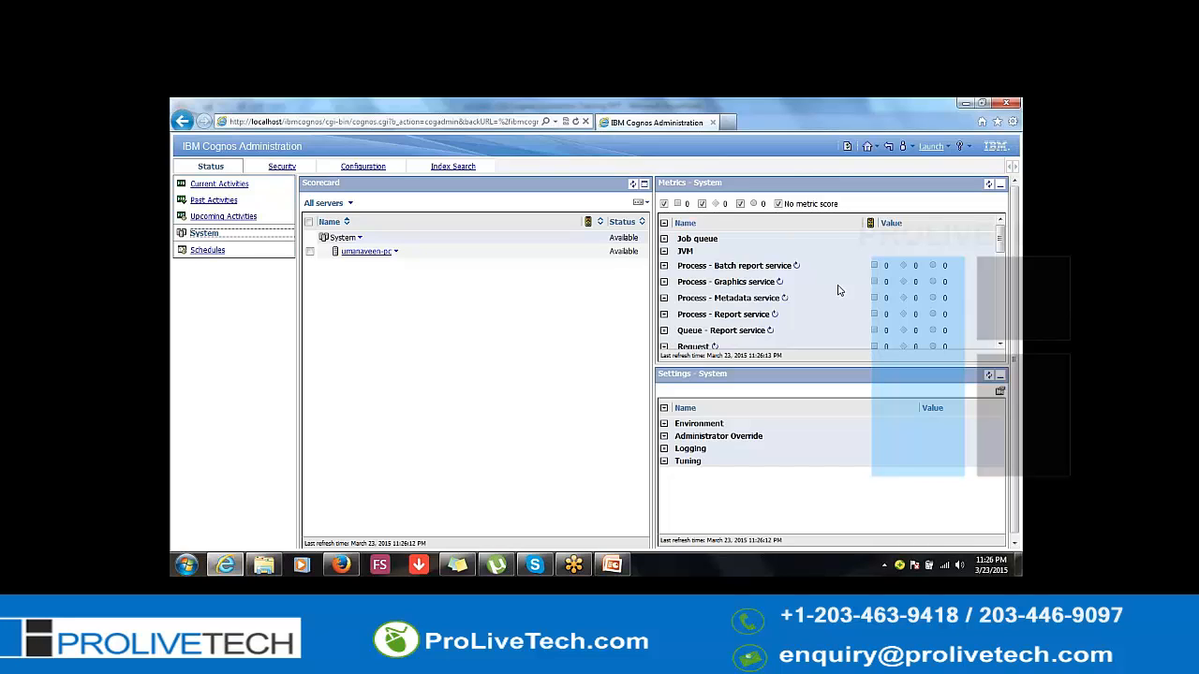
scroll(839, 290, down, 2)
scroll(840, 290, down, 1)
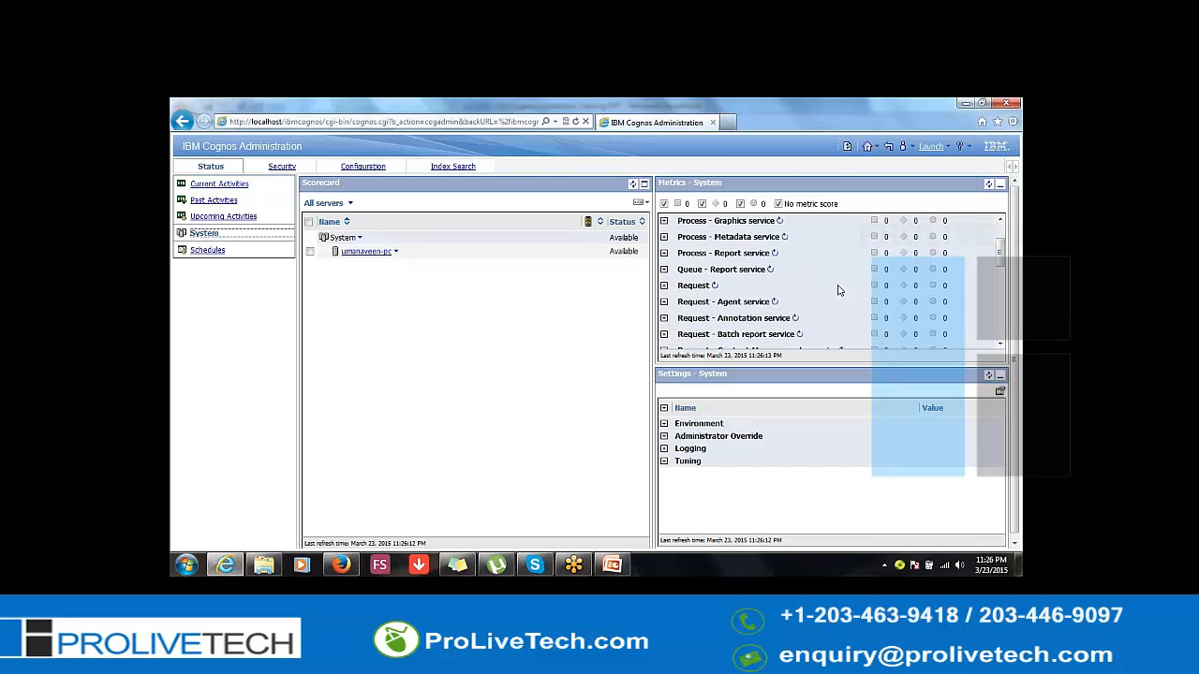
scroll(838, 290, down, 3)
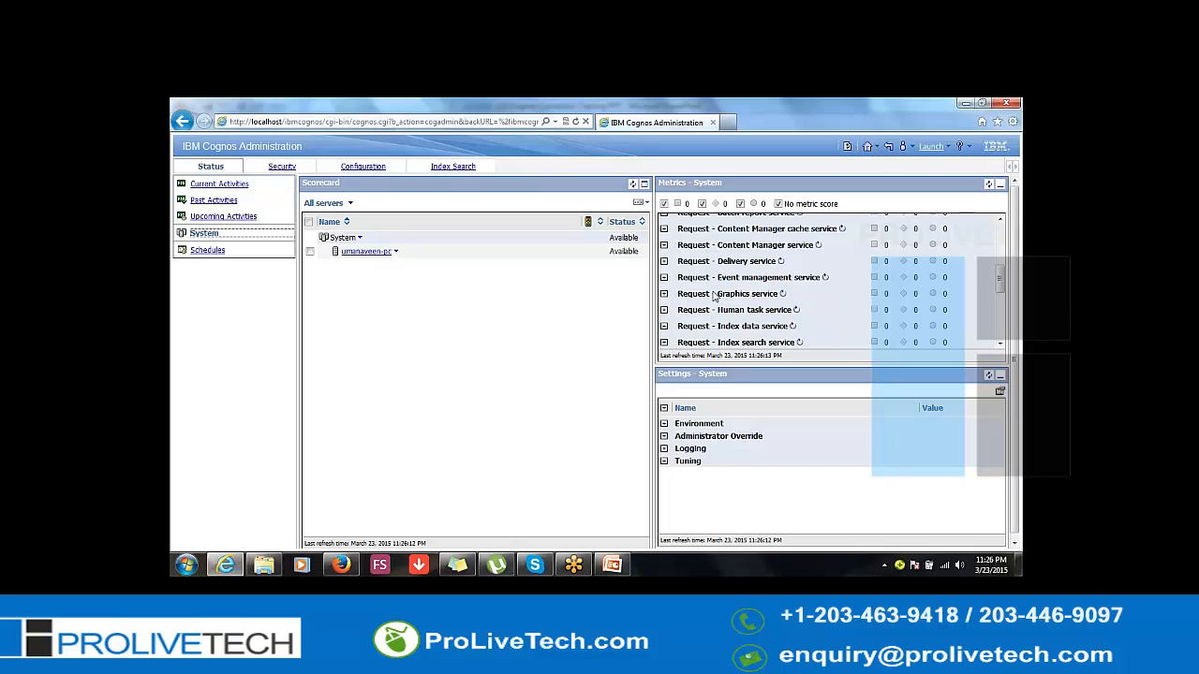
mouse_move(720, 268)
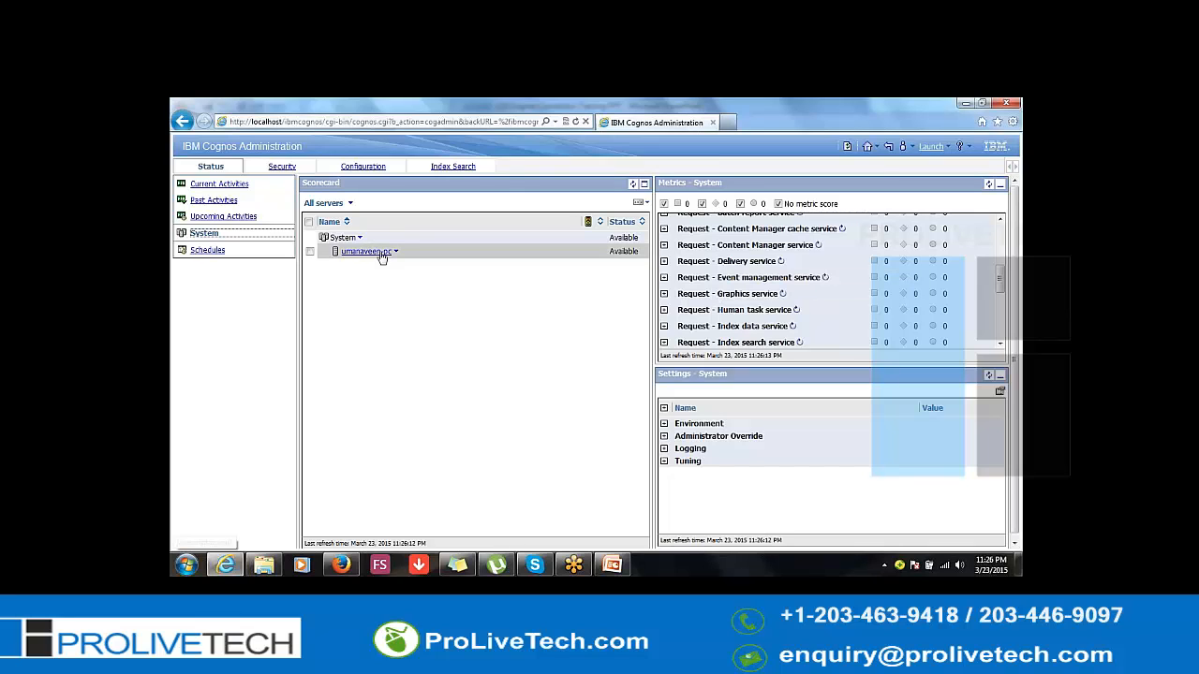
scroll(833, 281, up, 3)
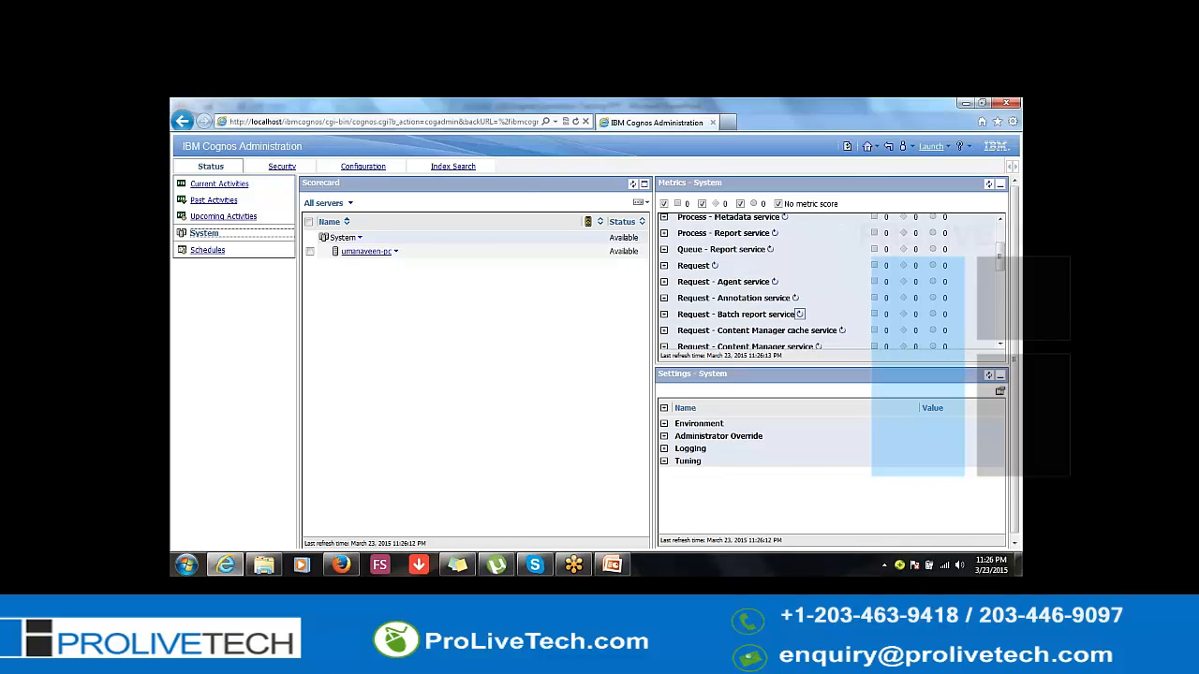
scroll(833, 281, up, 3)
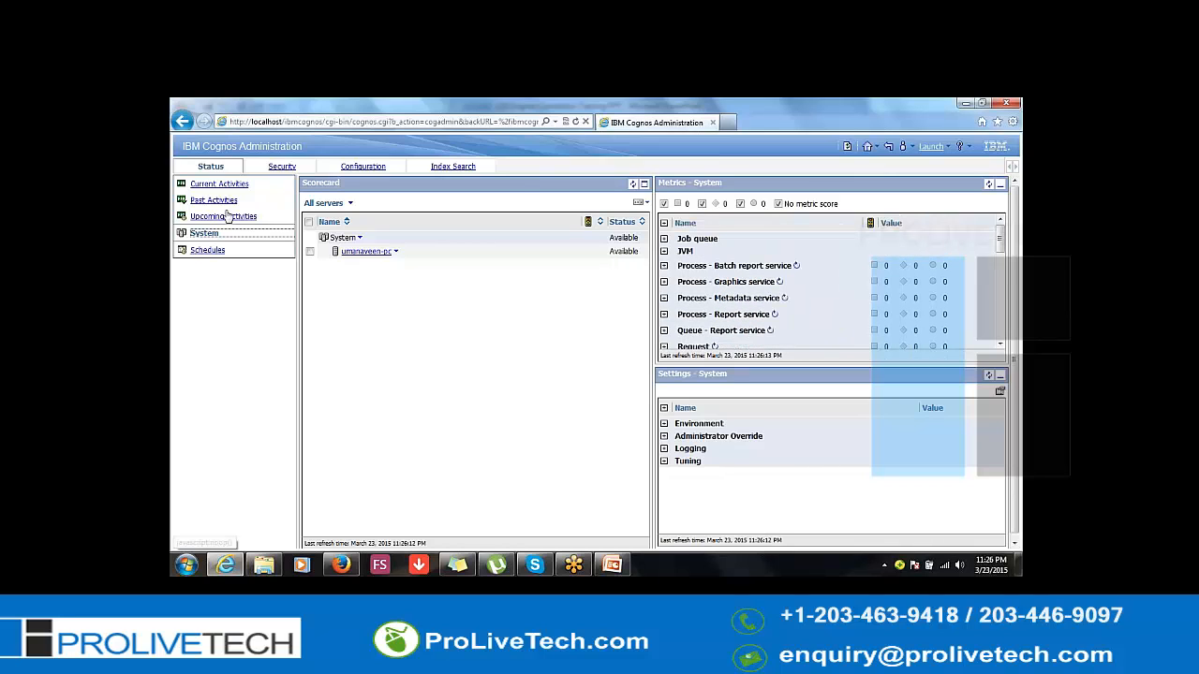
click(889, 148)
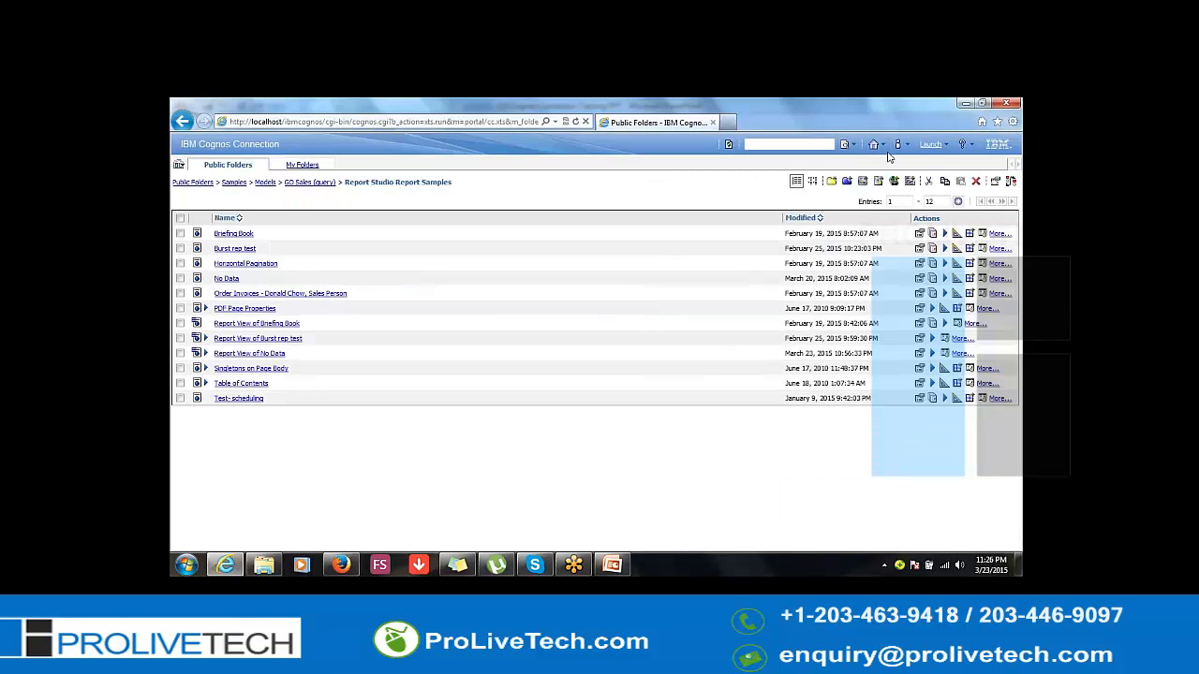
Switch to PowerPoint, start the slide show from the View and Manage Schedules slide and advance to the Summary slide
click(613, 565)
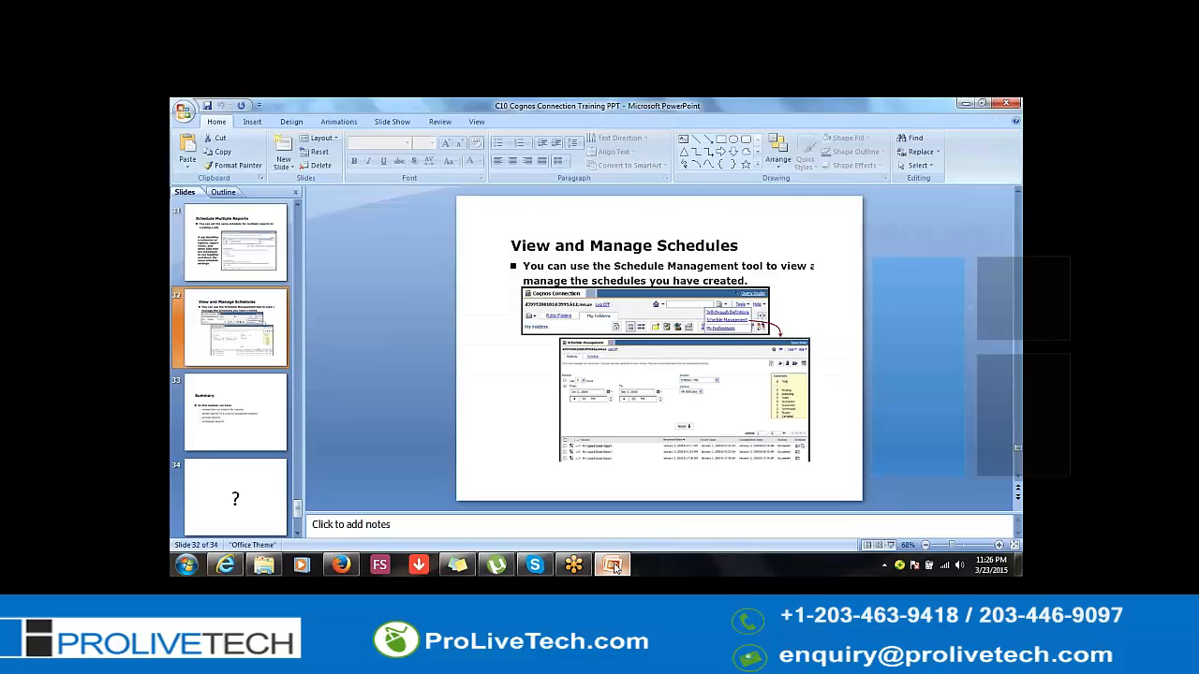
key(shift+F5)
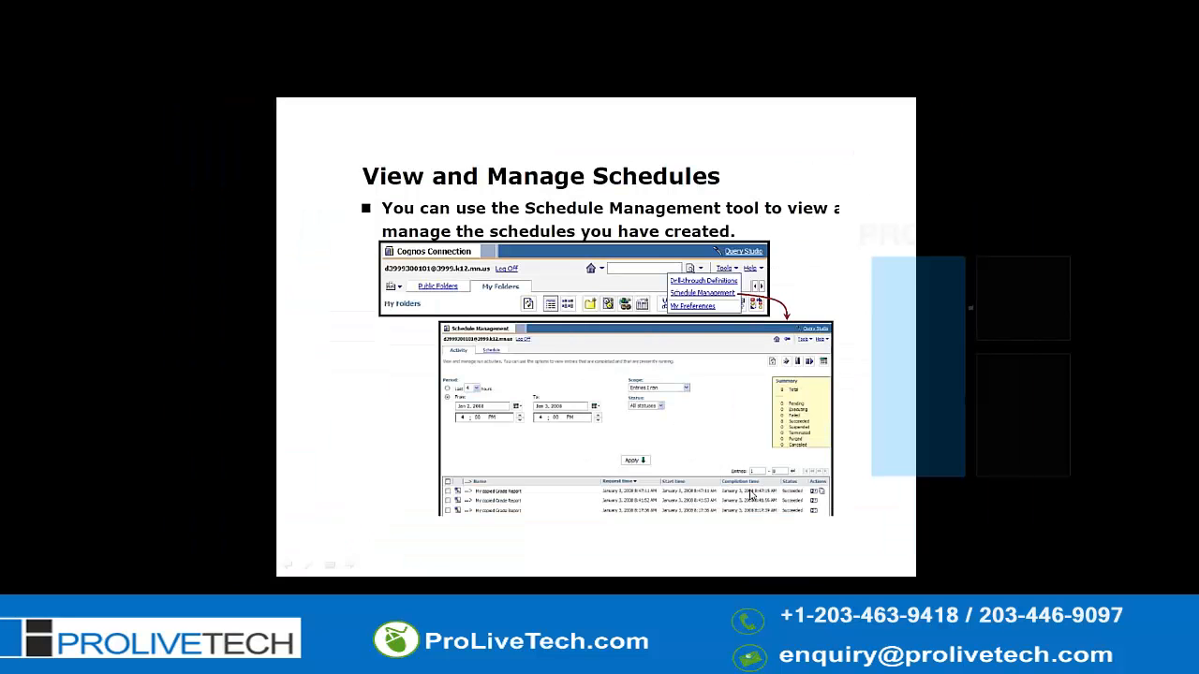
click(798, 491)
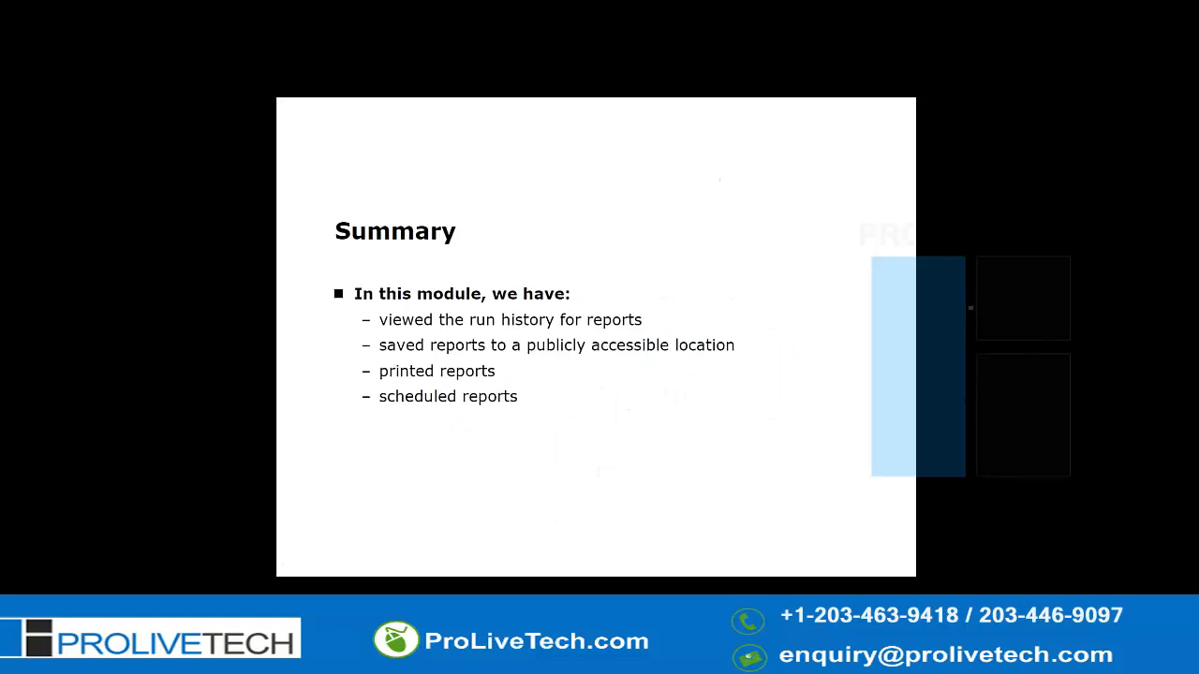